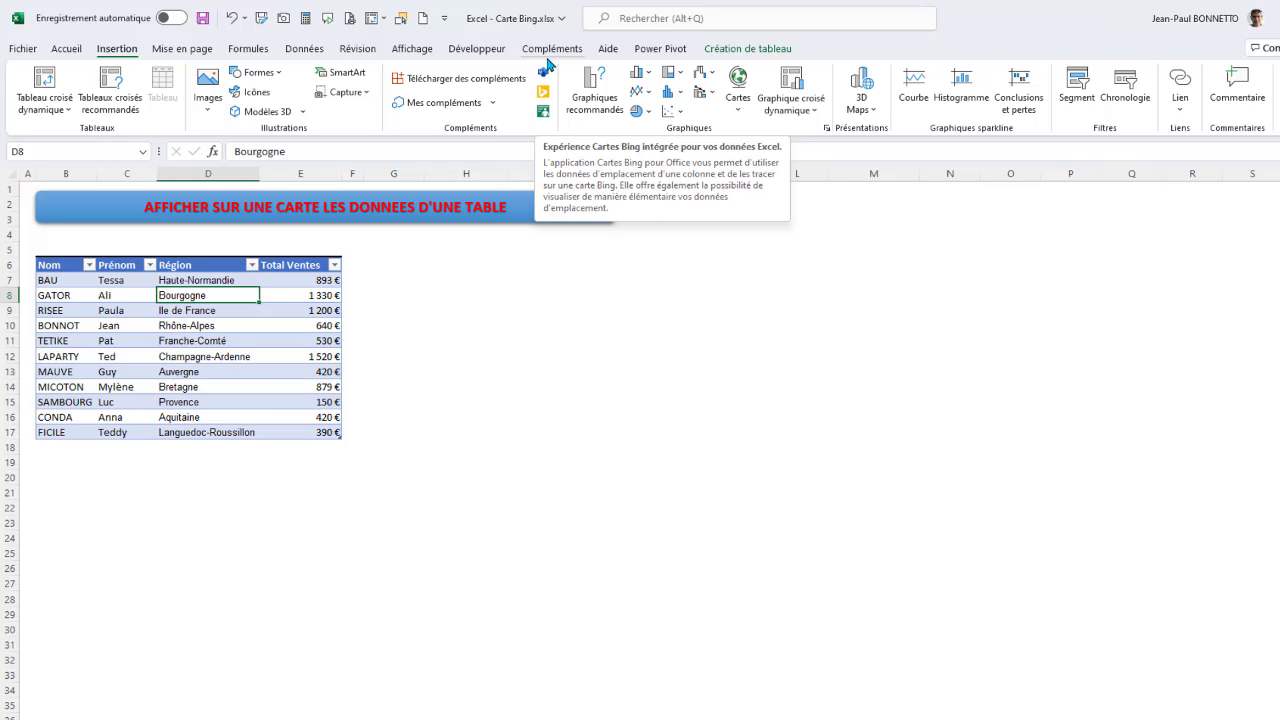
# Insert a Bing Maps map with the Région and Total Ventes columns selected, and move it closer to the table
pyautogui.click(516, 309)
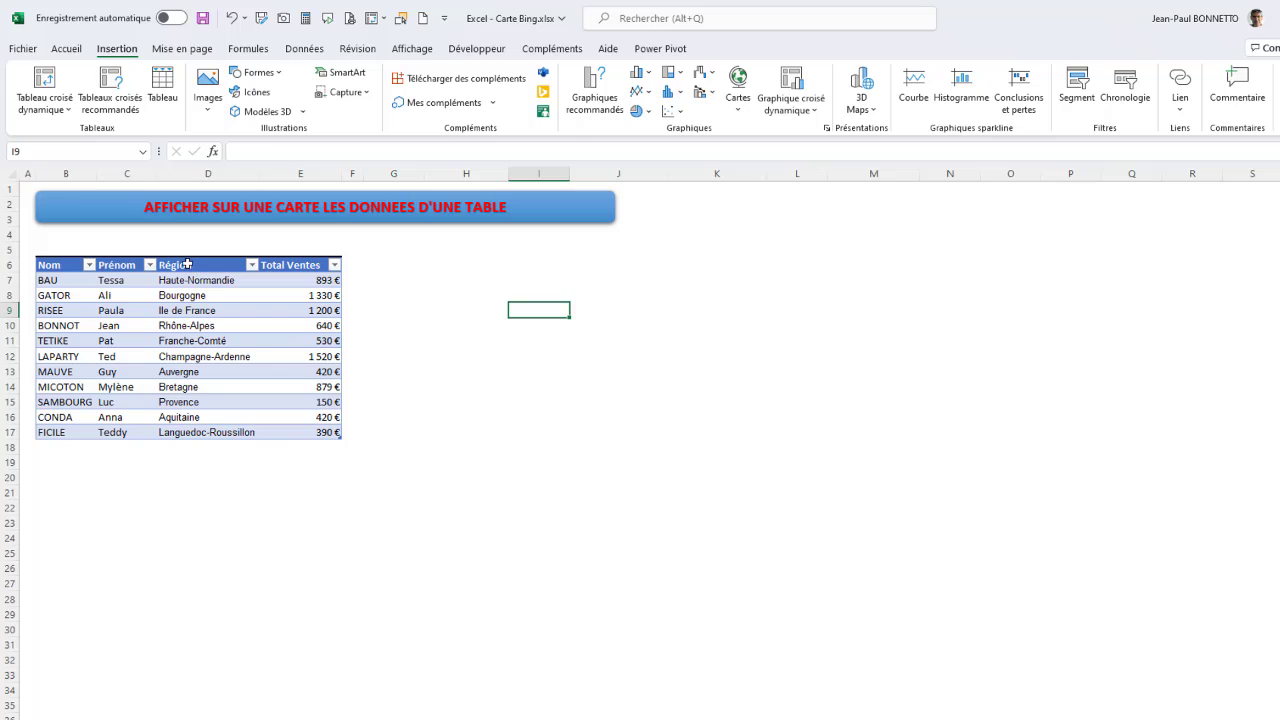
pyautogui.moveTo(187, 264); pyautogui.dragTo(300, 433)
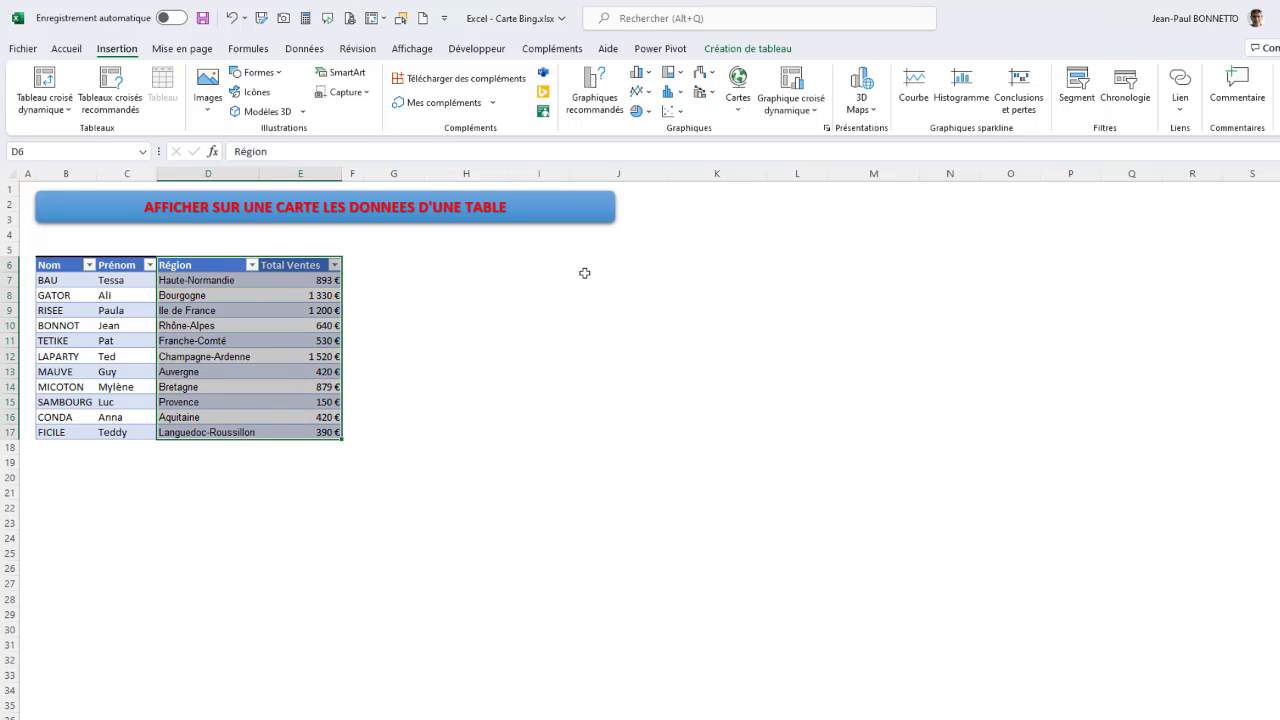
pyautogui.click(543, 93)
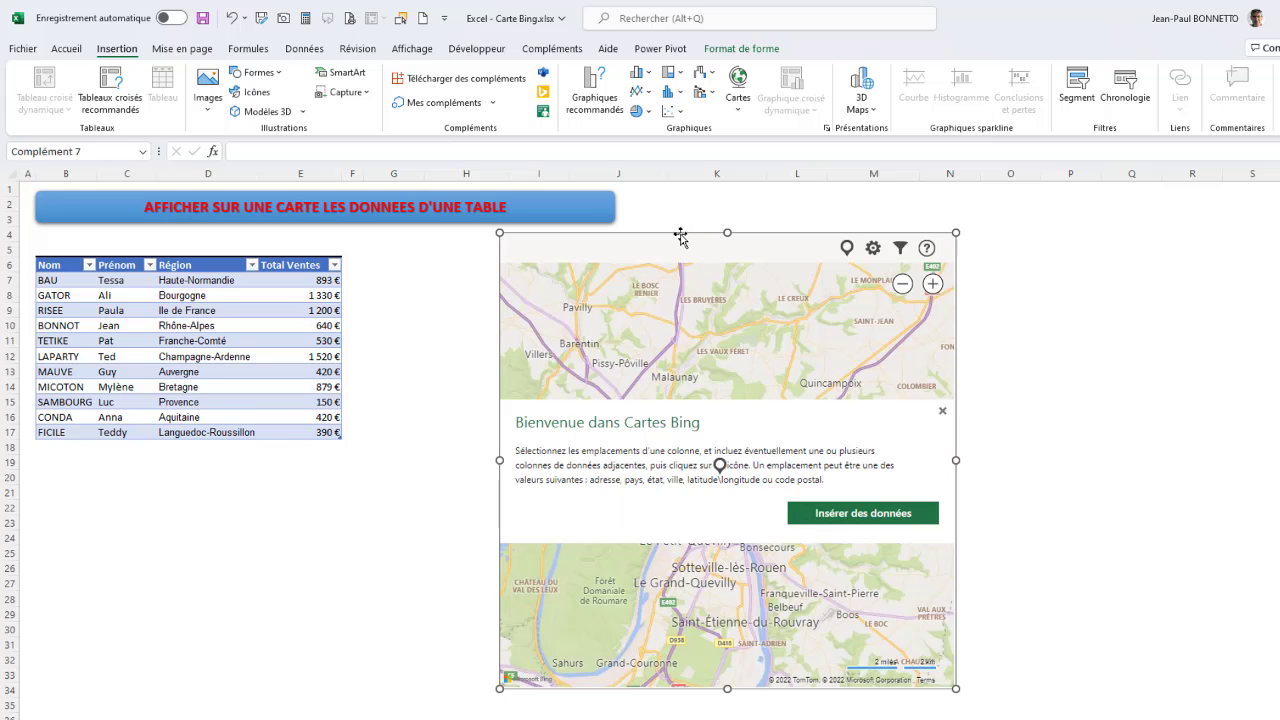
pyautogui.moveTo(680, 236); pyautogui.dragTo(631, 240)
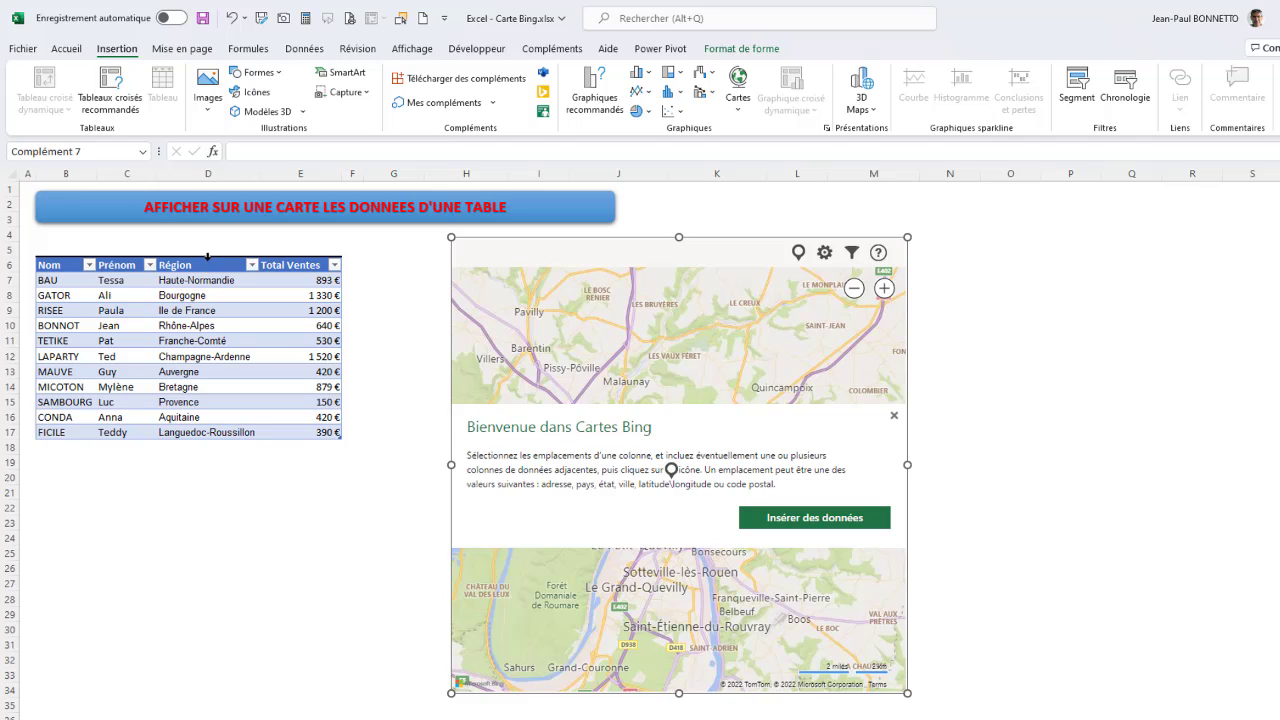
# Plot the Région and Total Ventes columns, headers included, as locations on the Bing map
pyautogui.moveTo(207, 257)
pyautogui.mouseDown()
pyautogui.moveTo(311, 306)
pyautogui.moveTo(296, 282)
pyautogui.moveTo(203, 268)
pyautogui.moveTo(229, 264)
pyautogui.mouseUp()
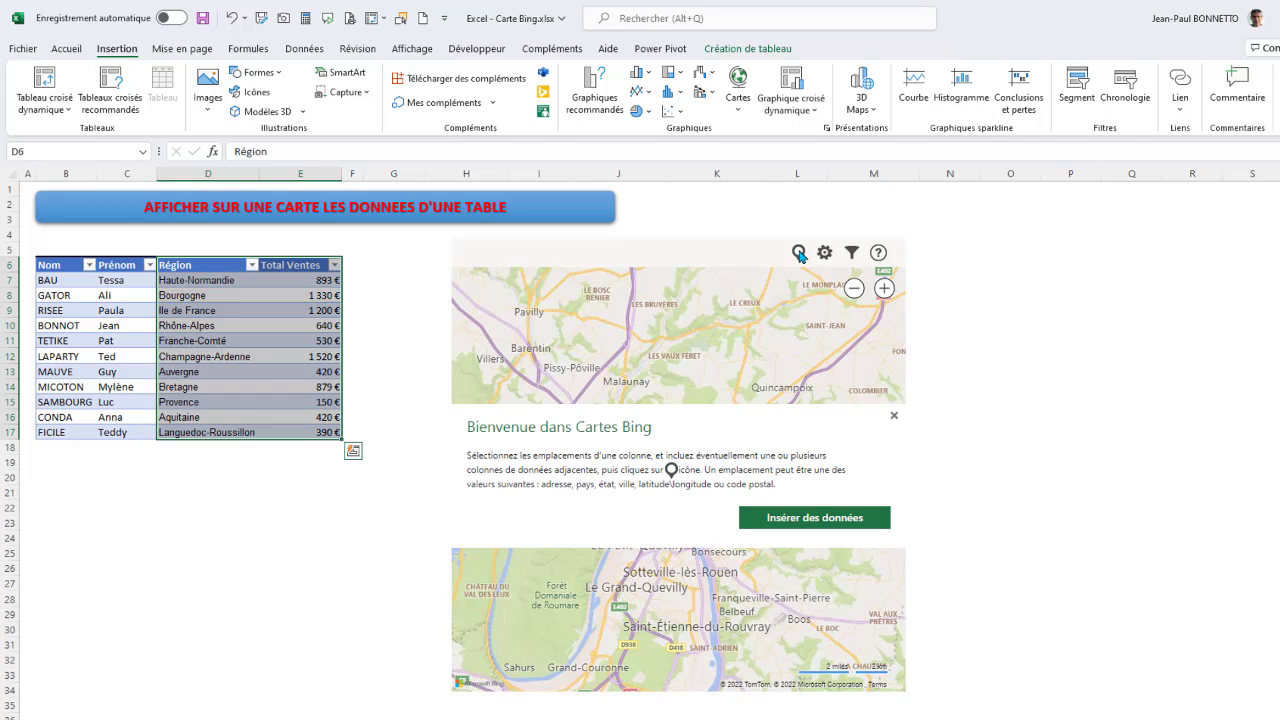
pyautogui.click(806, 524)
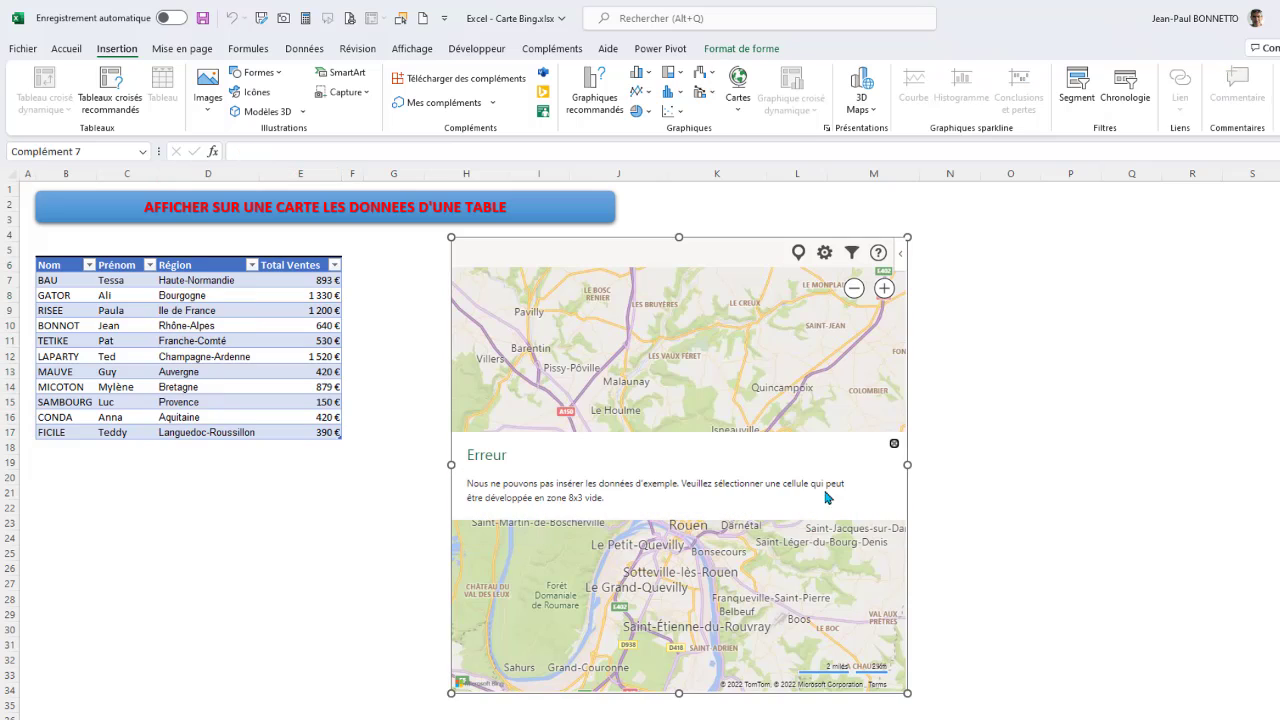
pyautogui.click(894, 443)
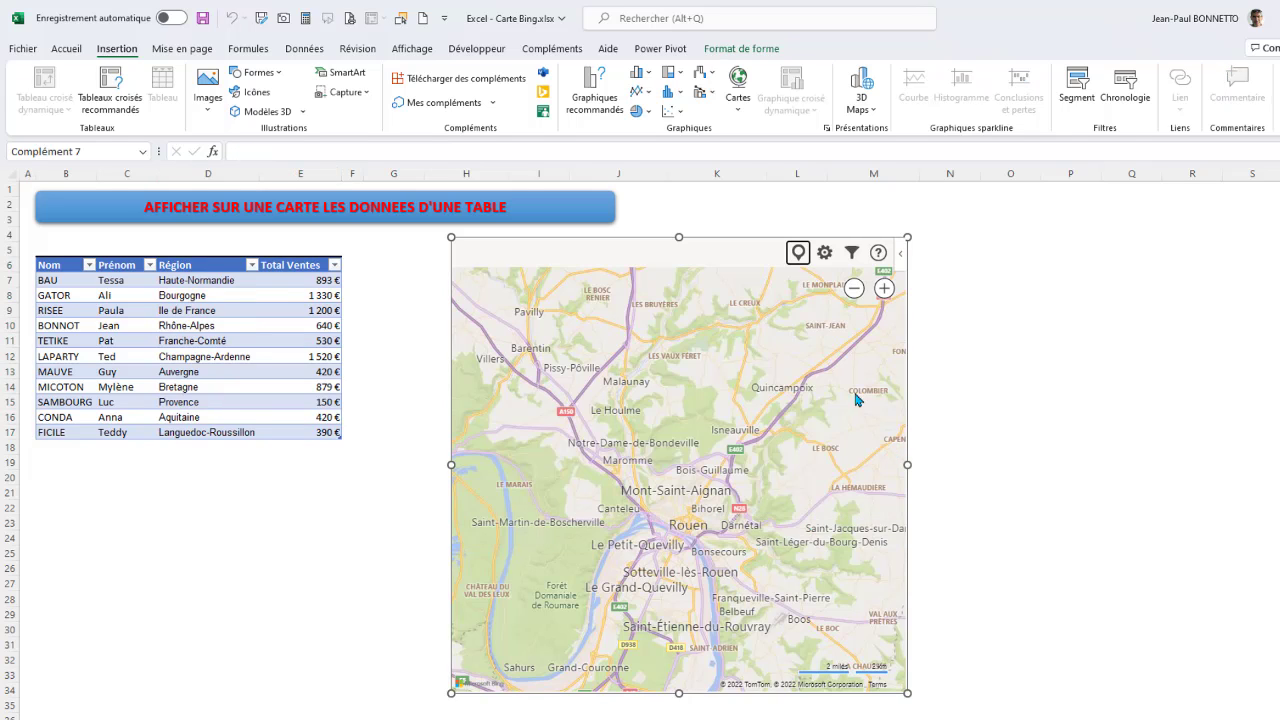
pyautogui.click(798, 253)
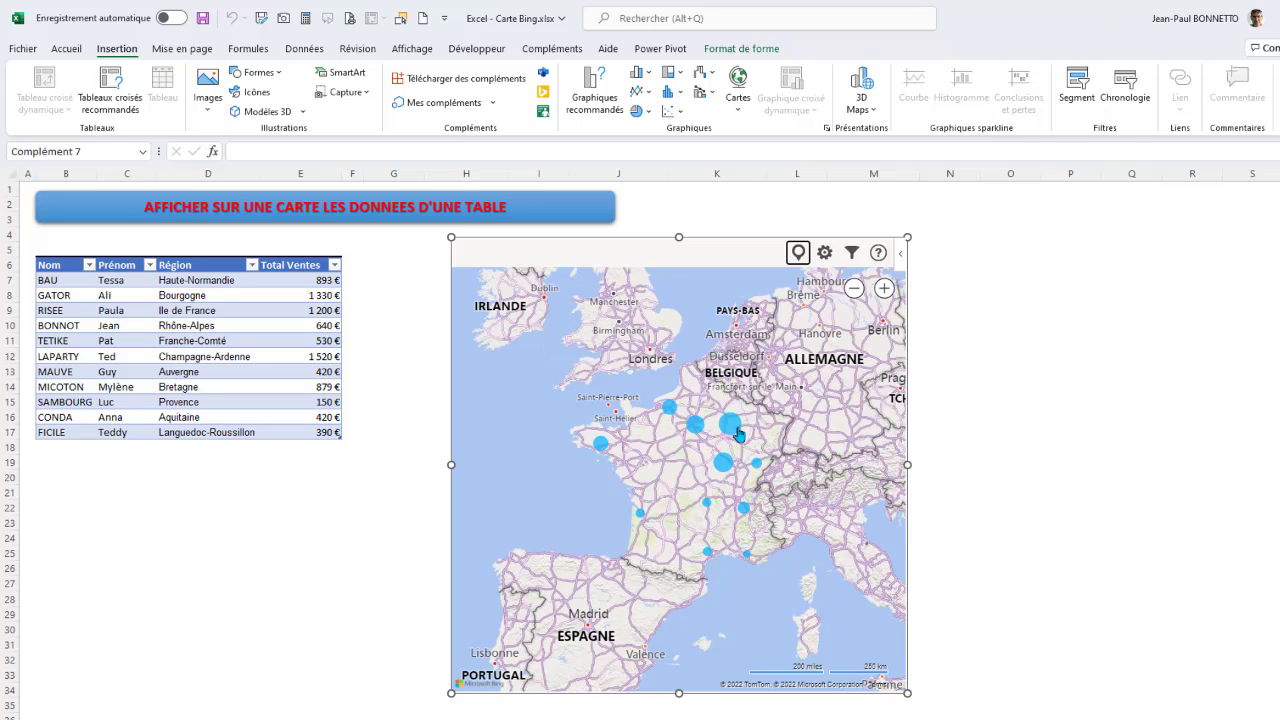
# Check the Total Ventes details of the Bretagne, Haute-Normandie and Aquitaine circles on the map
pyautogui.click(601, 446)
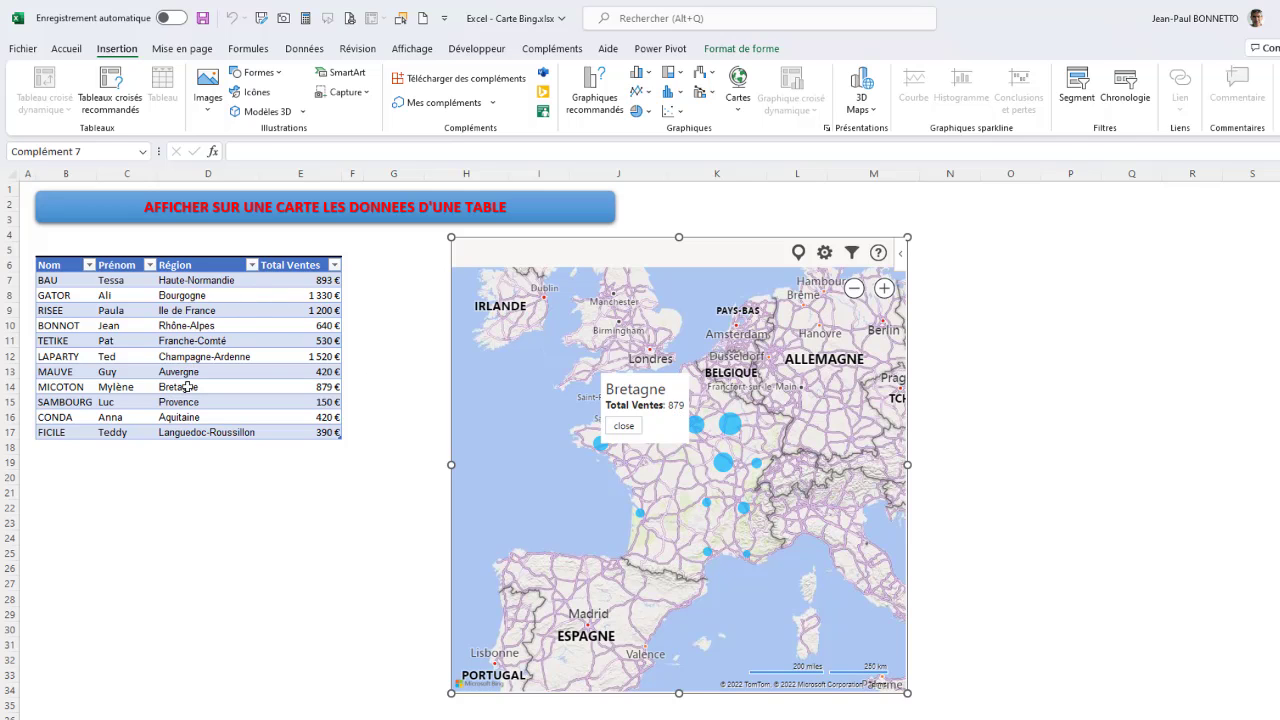
pyautogui.click(624, 426)
pyautogui.click(670, 412)
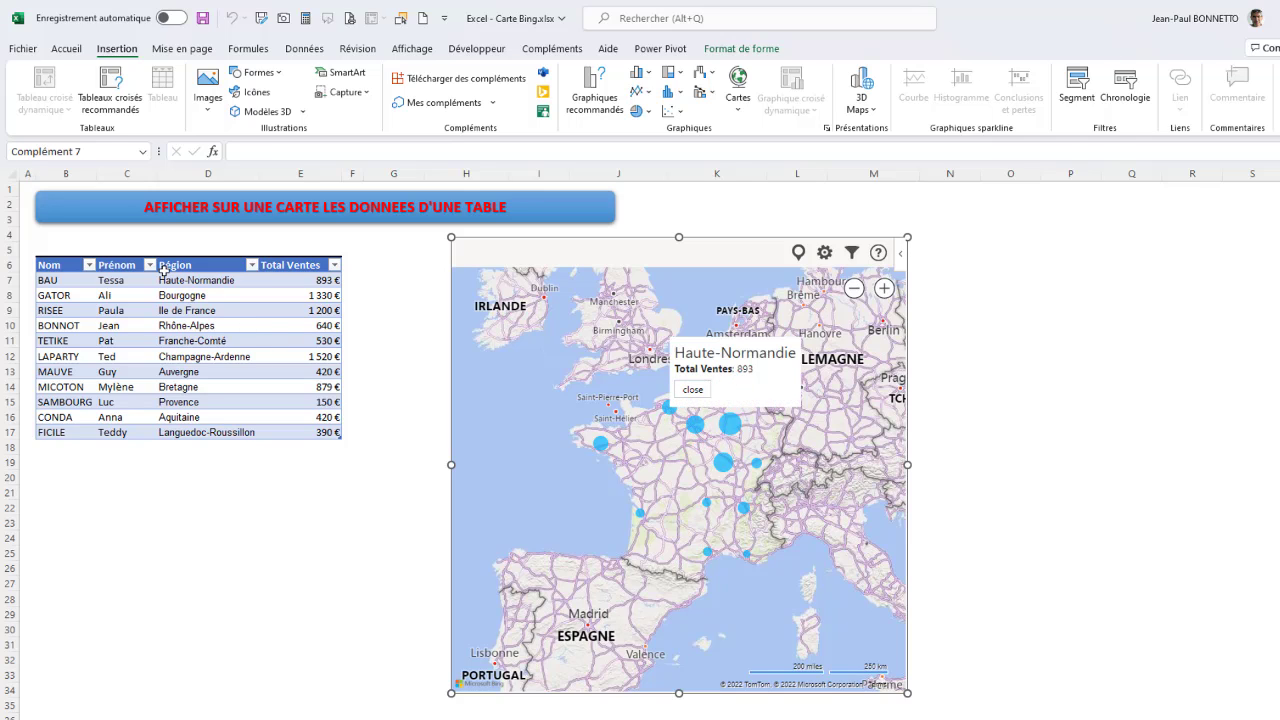
pyautogui.click(705, 393)
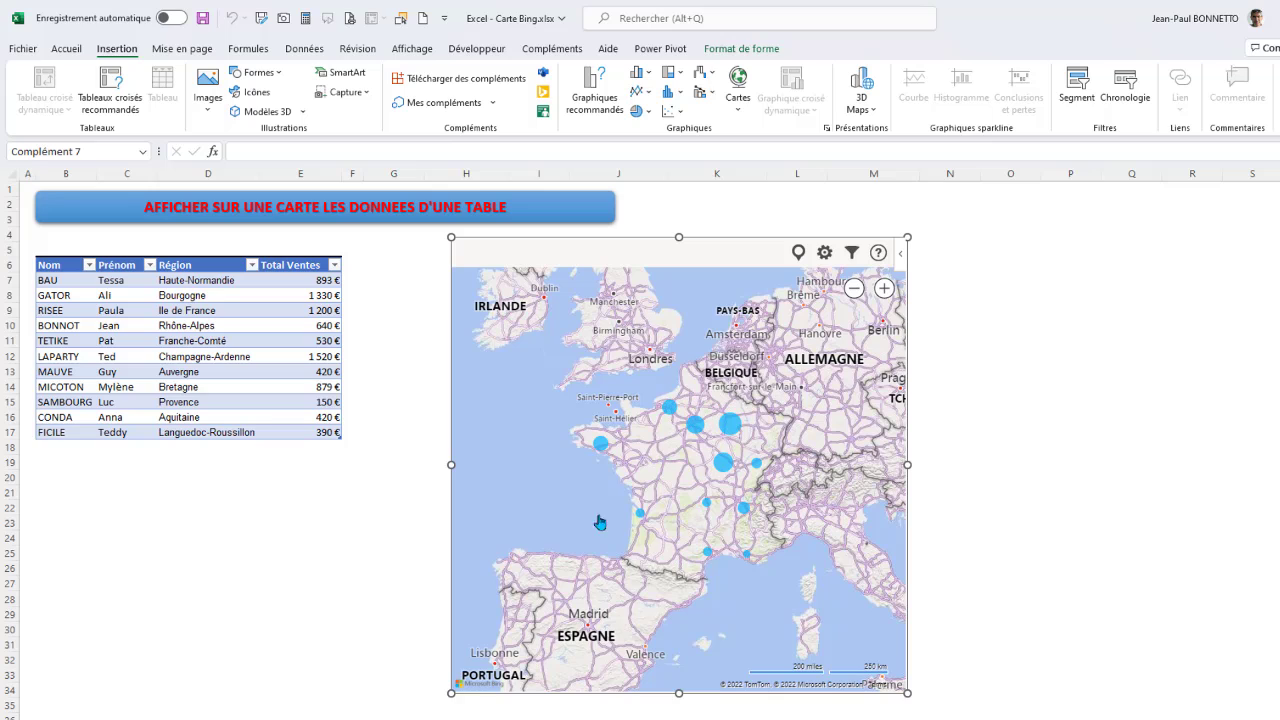
pyautogui.click(642, 516)
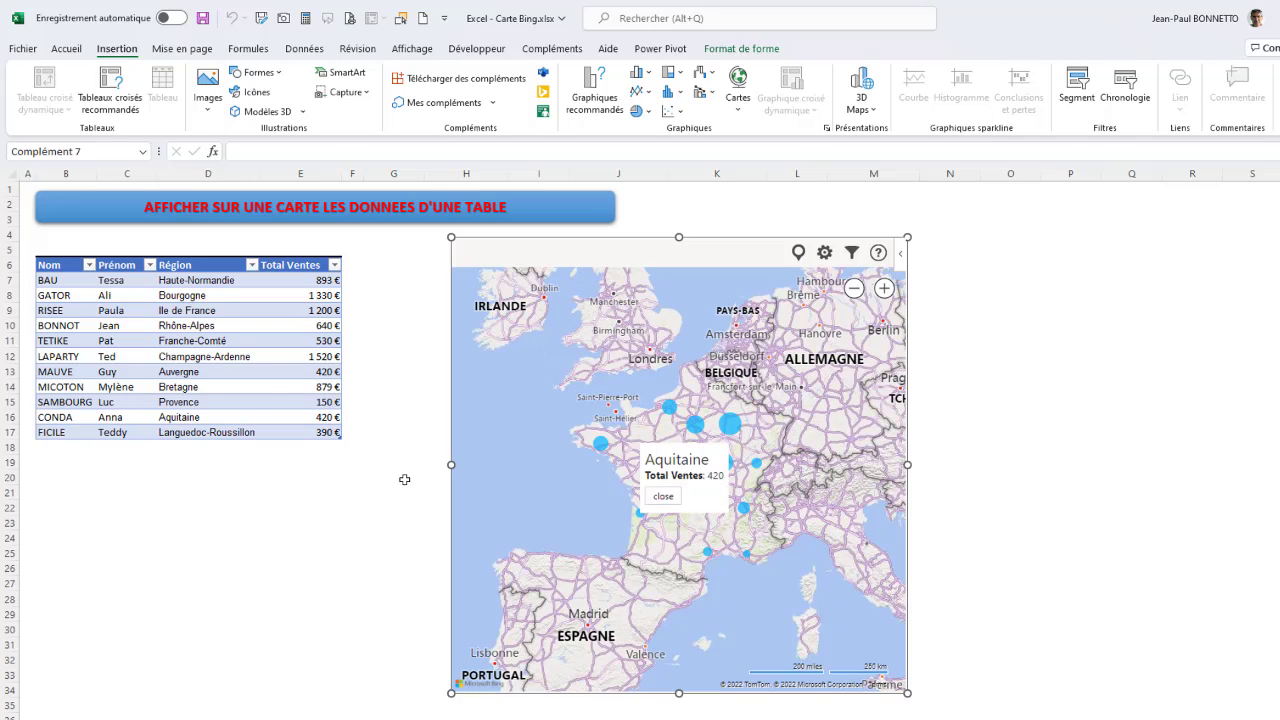
pyautogui.click(665, 497)
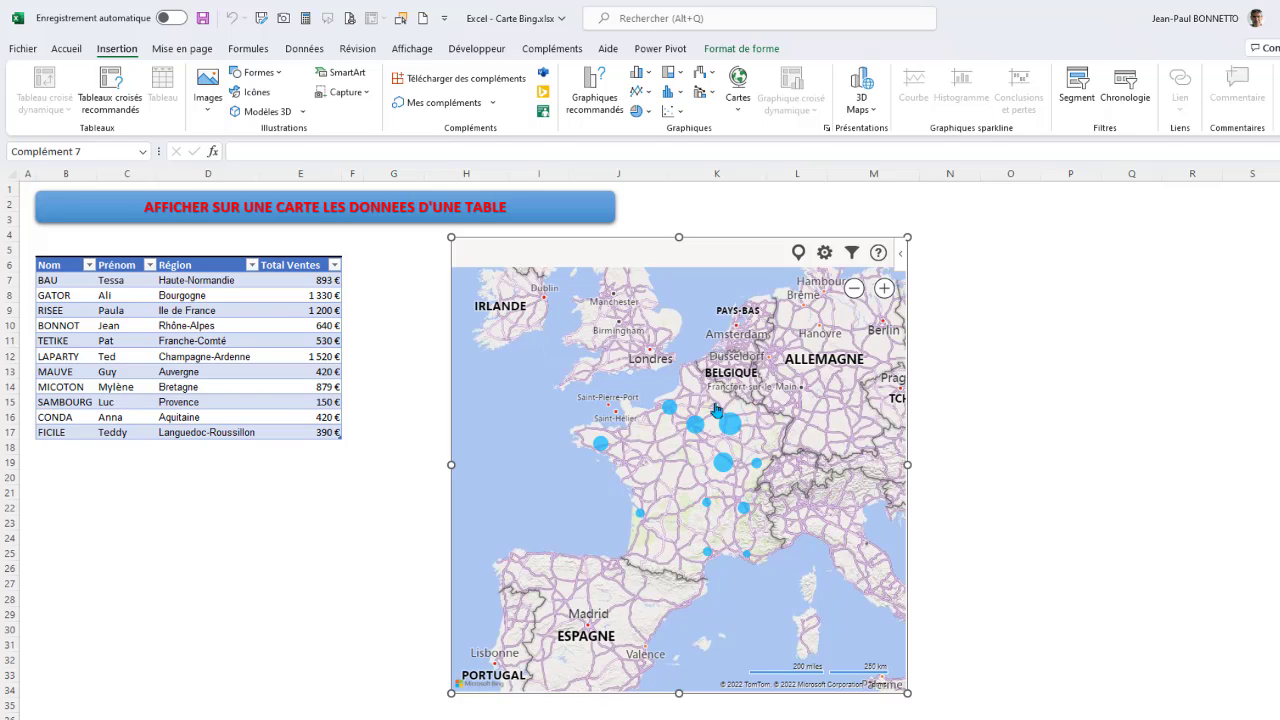
# Switch the map type to Vue aérienne in the map's settings
pyautogui.click(825, 253)
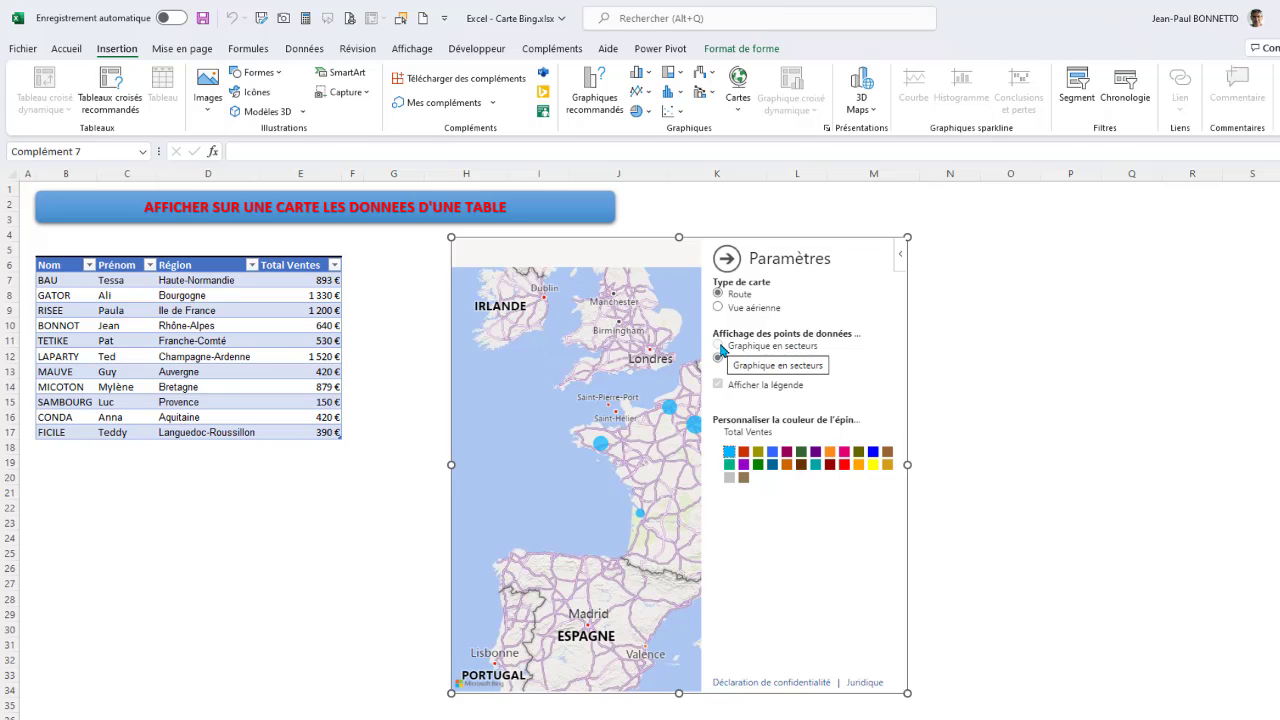
pyautogui.click(718, 308)
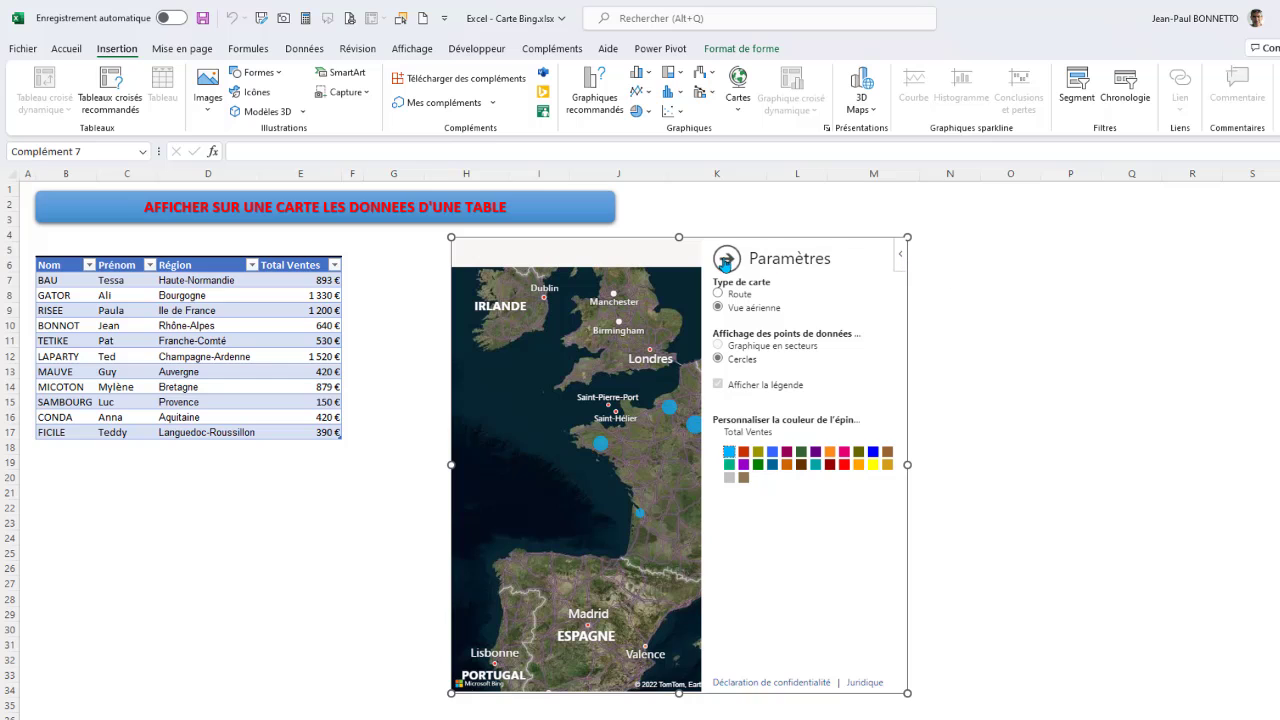
pyautogui.click(727, 259)
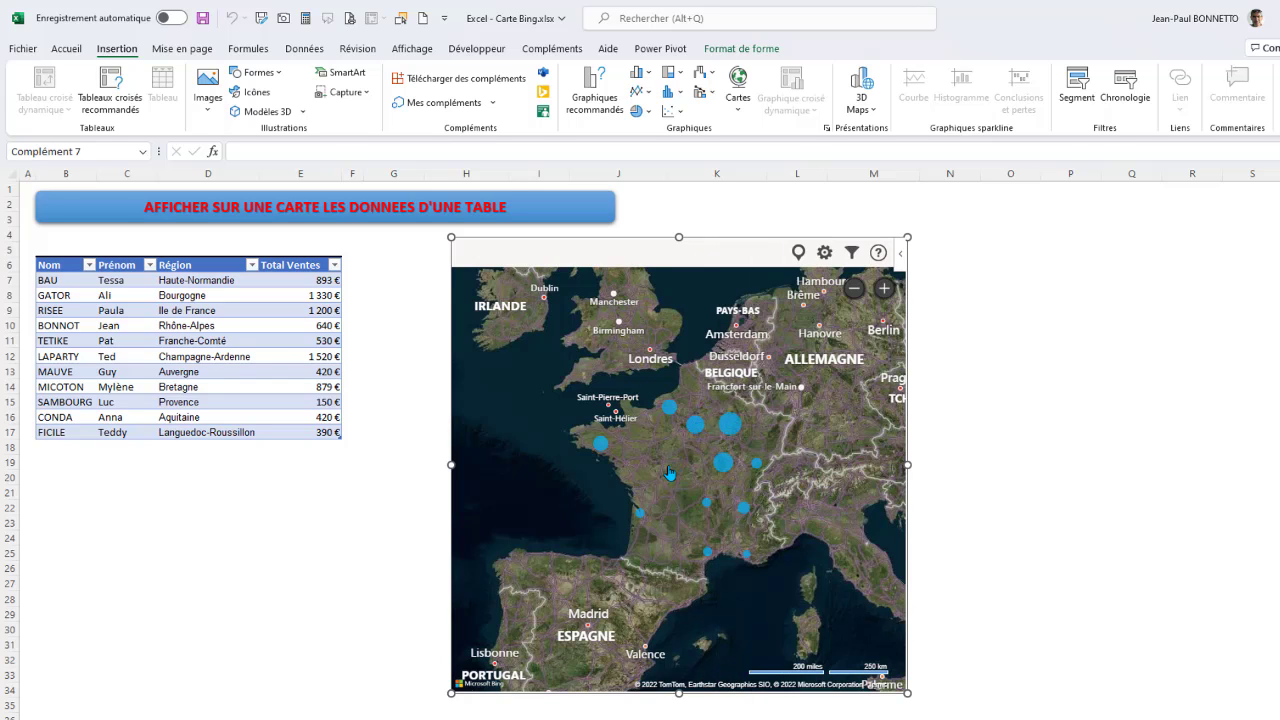
# Examine the sales circles over France on the aerial map at closer and wider zoom levels
pyautogui.scroll(1, 670, 472)
pyautogui.scroll(2, 639, 417)
pyautogui.scroll(-5, 650, 390)
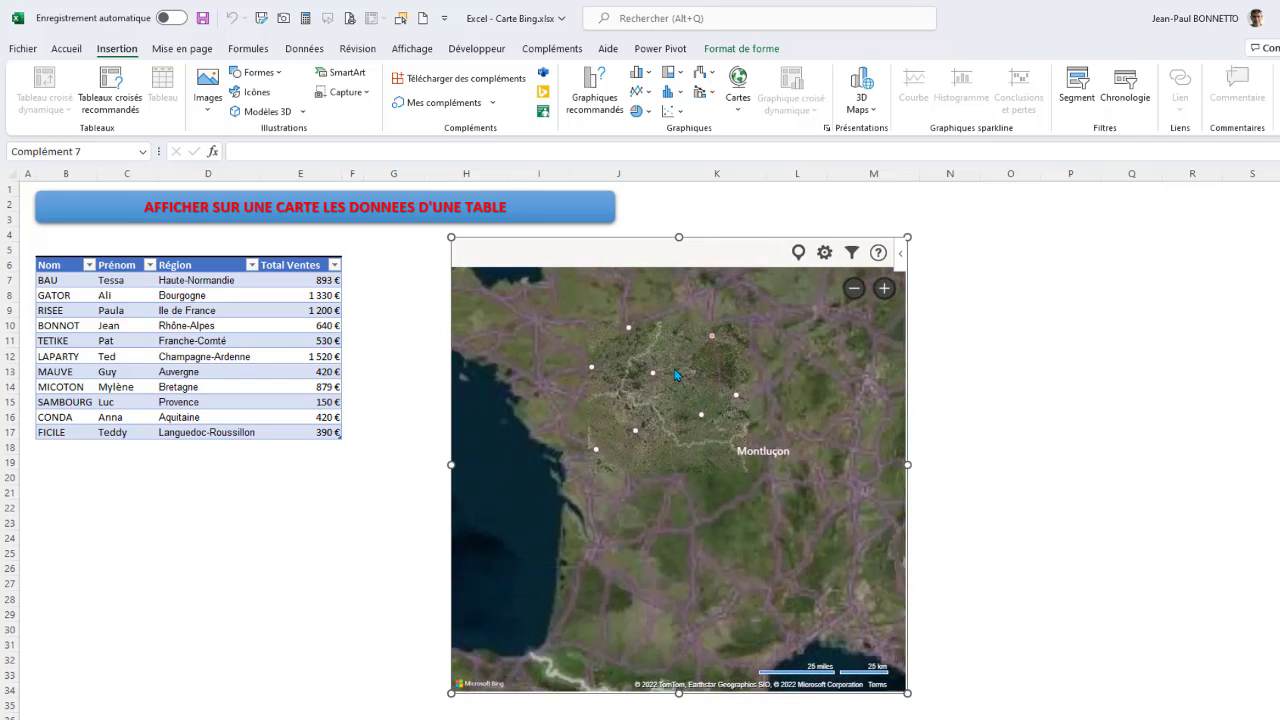
pyautogui.click(884, 288)
pyautogui.click(884, 288)
pyautogui.click(855, 288)
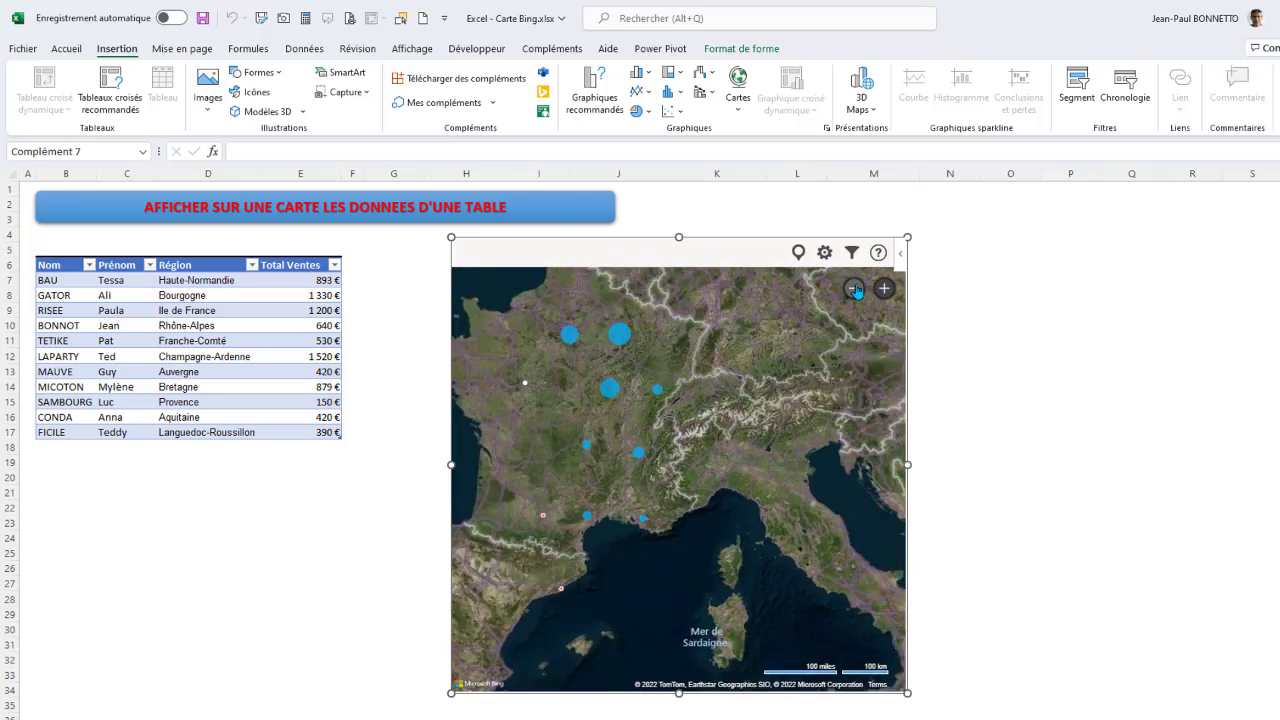
pyautogui.scroll(1, 720, 420)
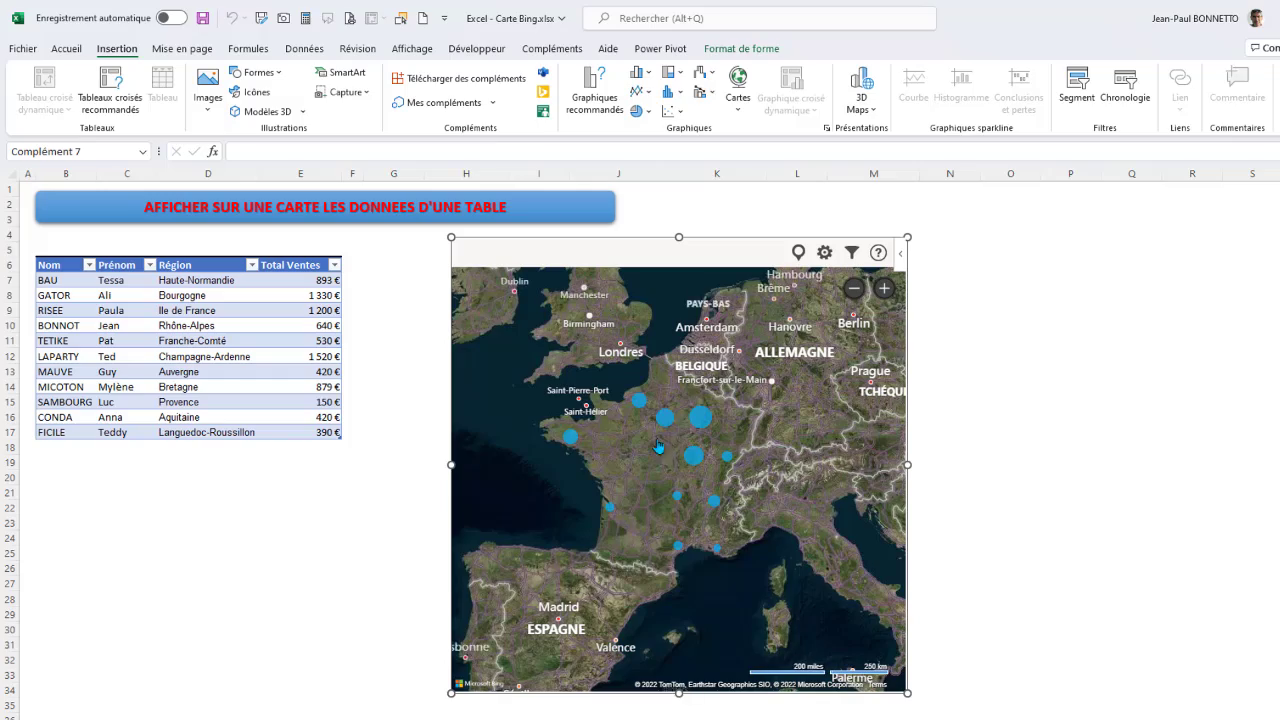
pyautogui.scroll(1, 647, 437)
pyautogui.scroll(4, 647, 437)
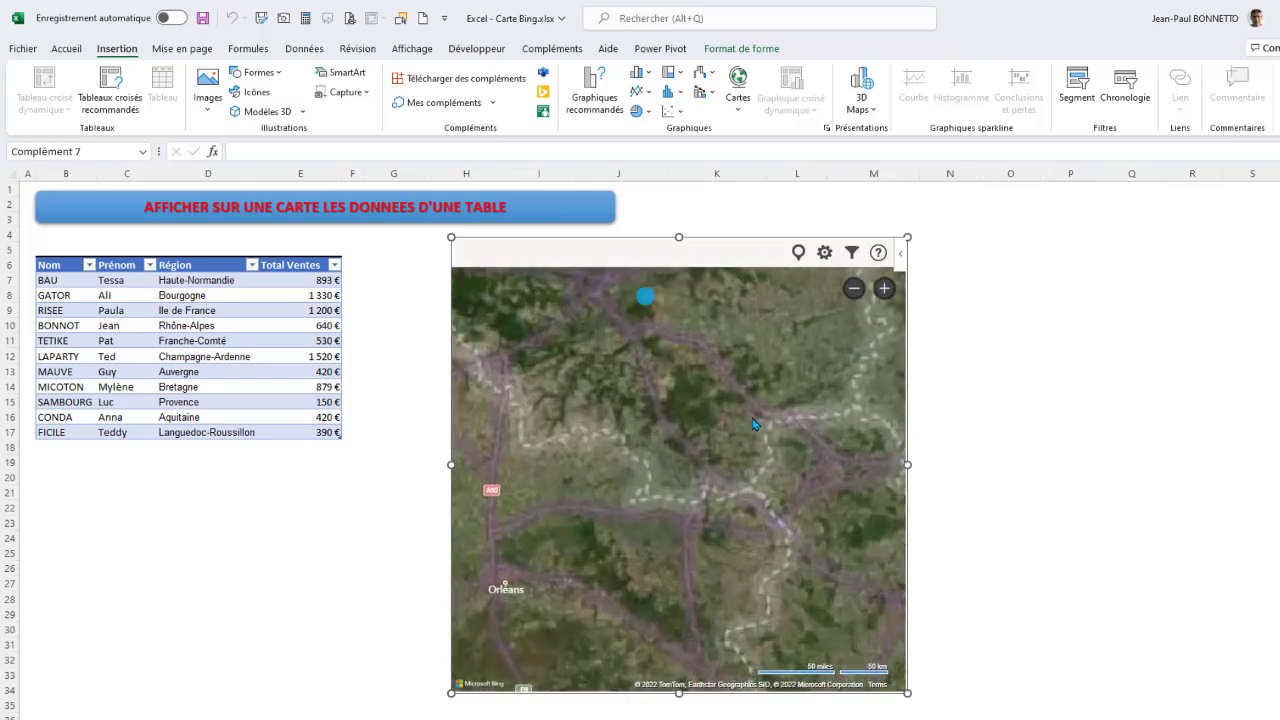
pyautogui.scroll(-6, 754, 424)
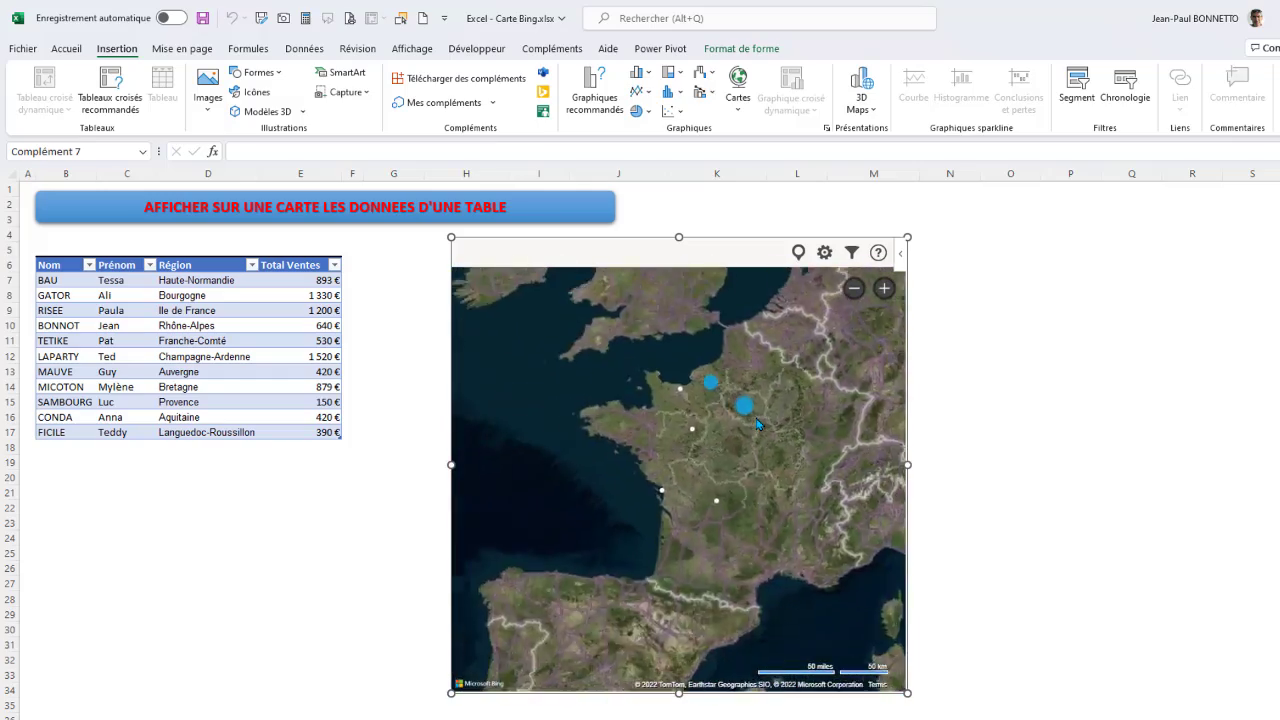
pyautogui.scroll(3, 757, 424)
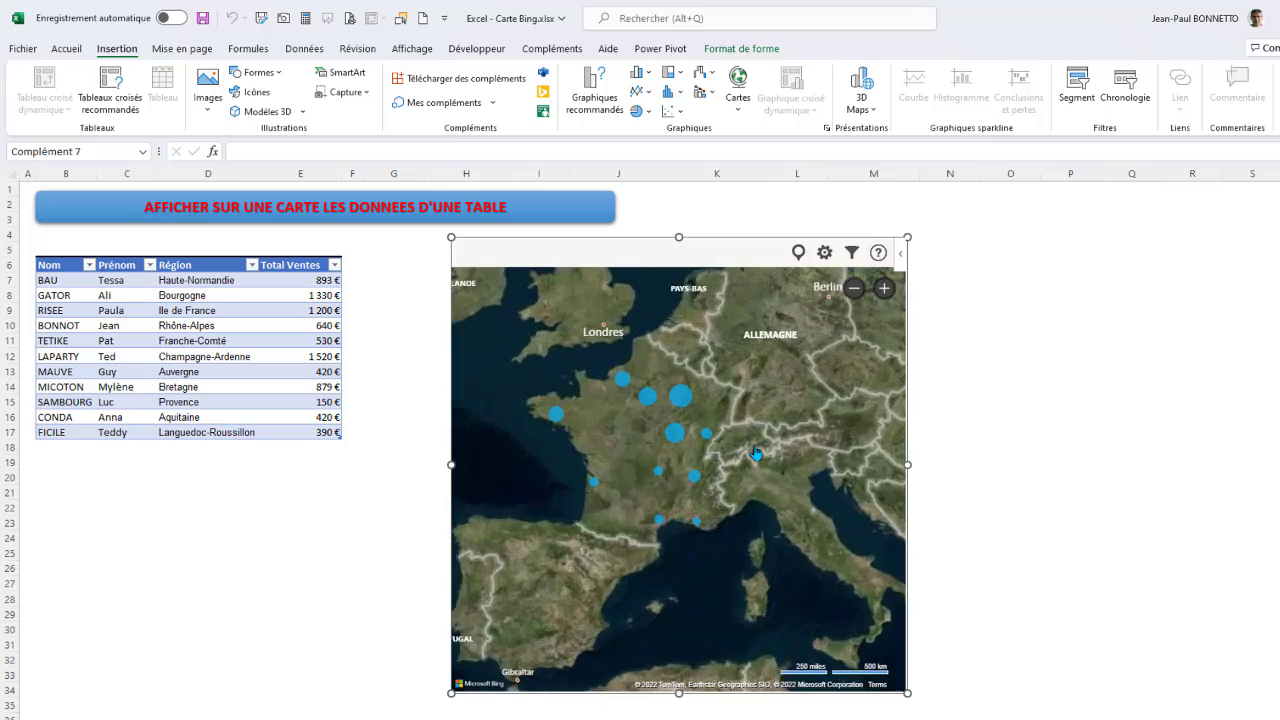
pyautogui.scroll(-3, 686, 396)
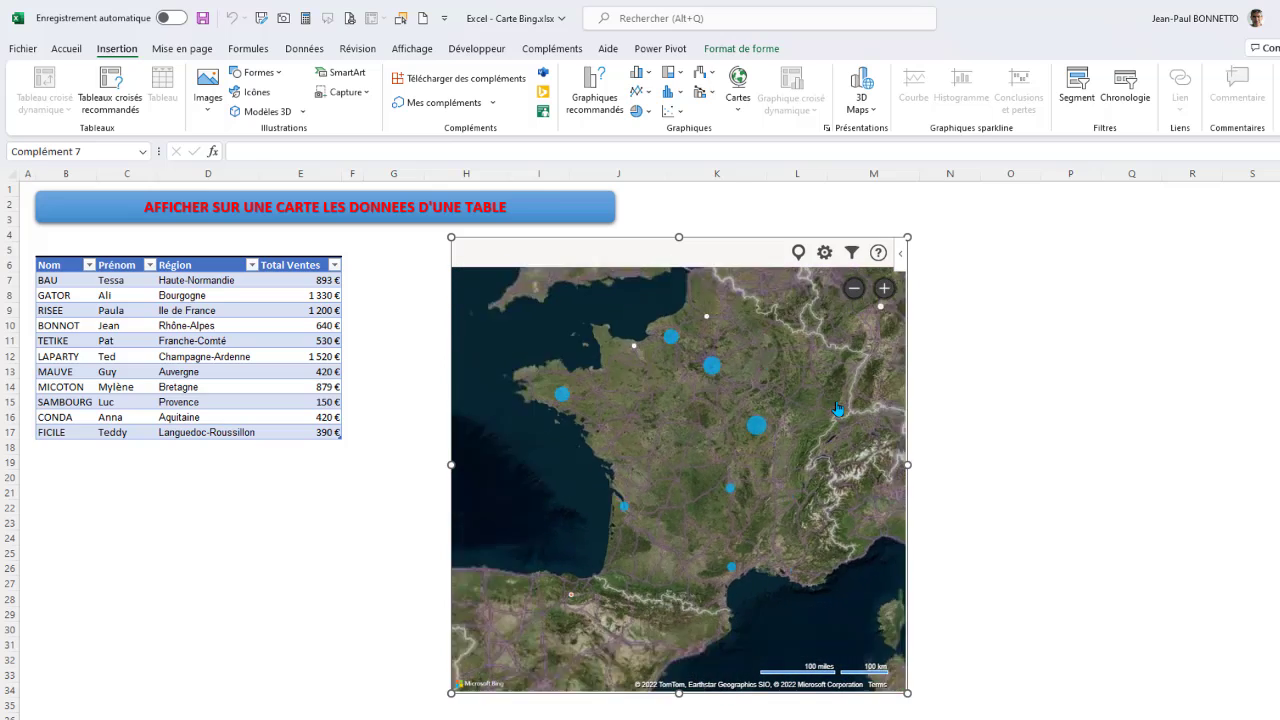
pyautogui.scroll(3, 868, 411)
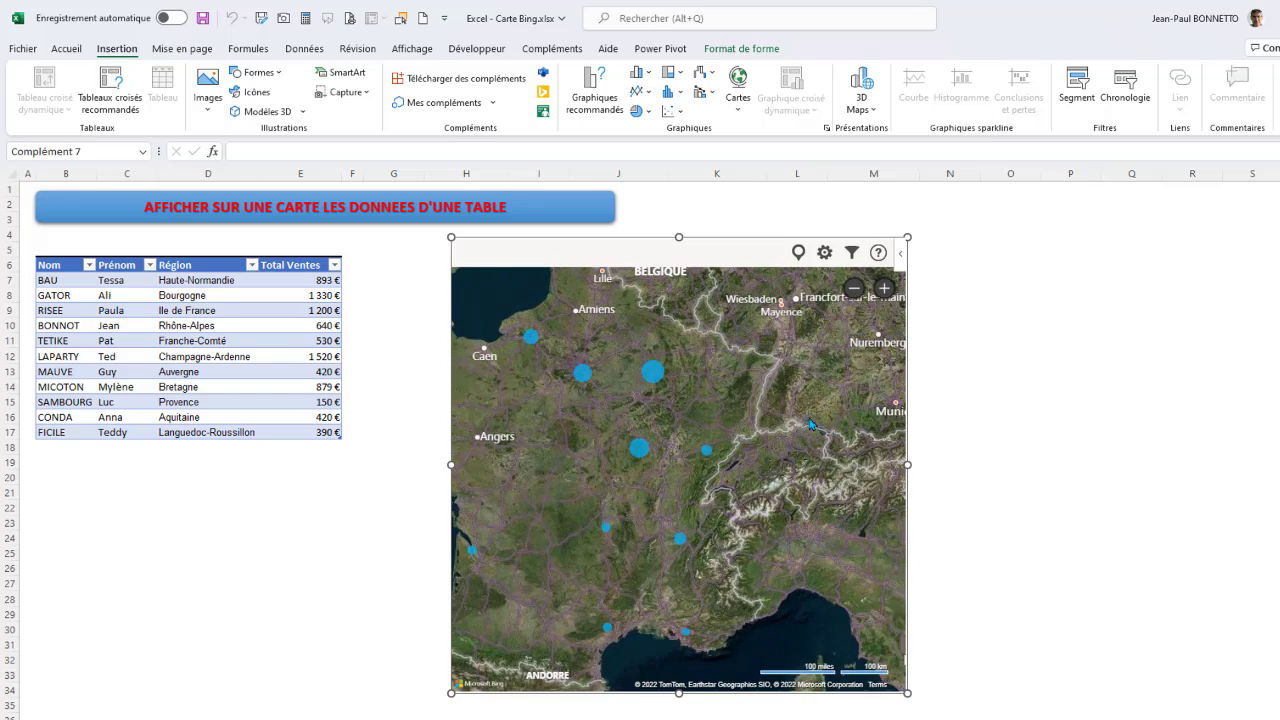
pyautogui.scroll(-3, 839, 424)
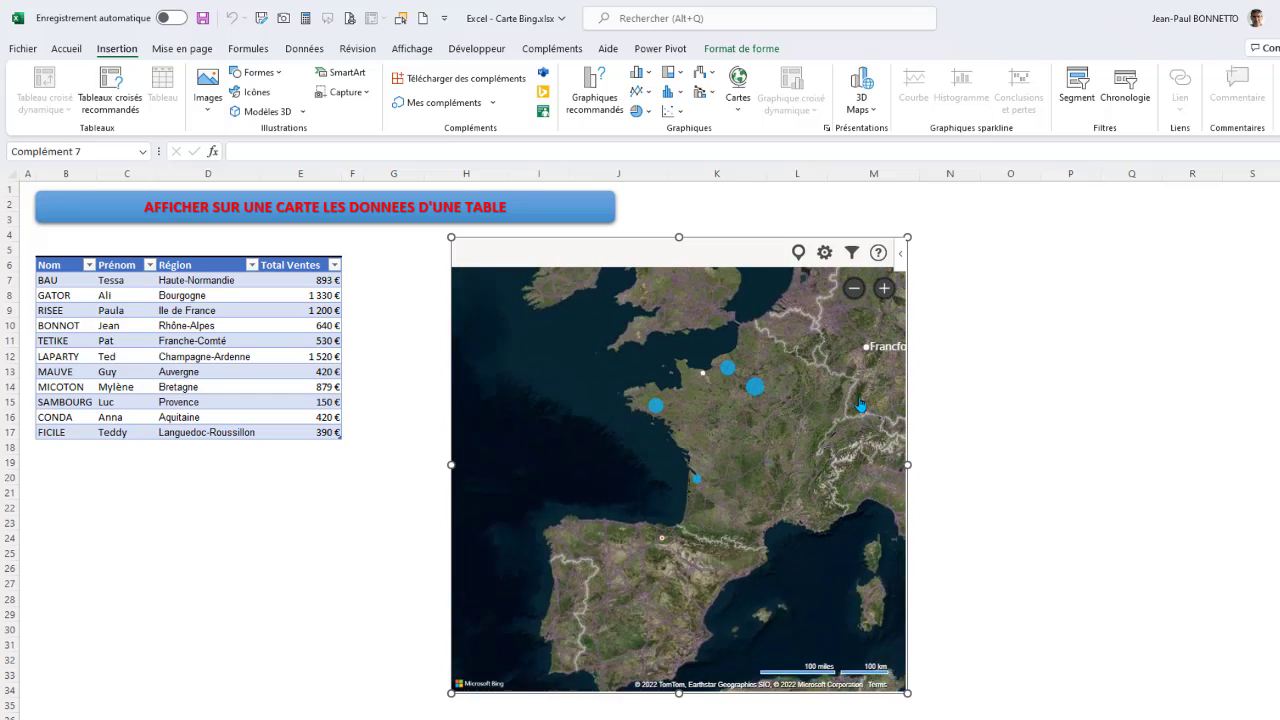
pyautogui.moveTo(845, 374); pyautogui.dragTo(770, 388)
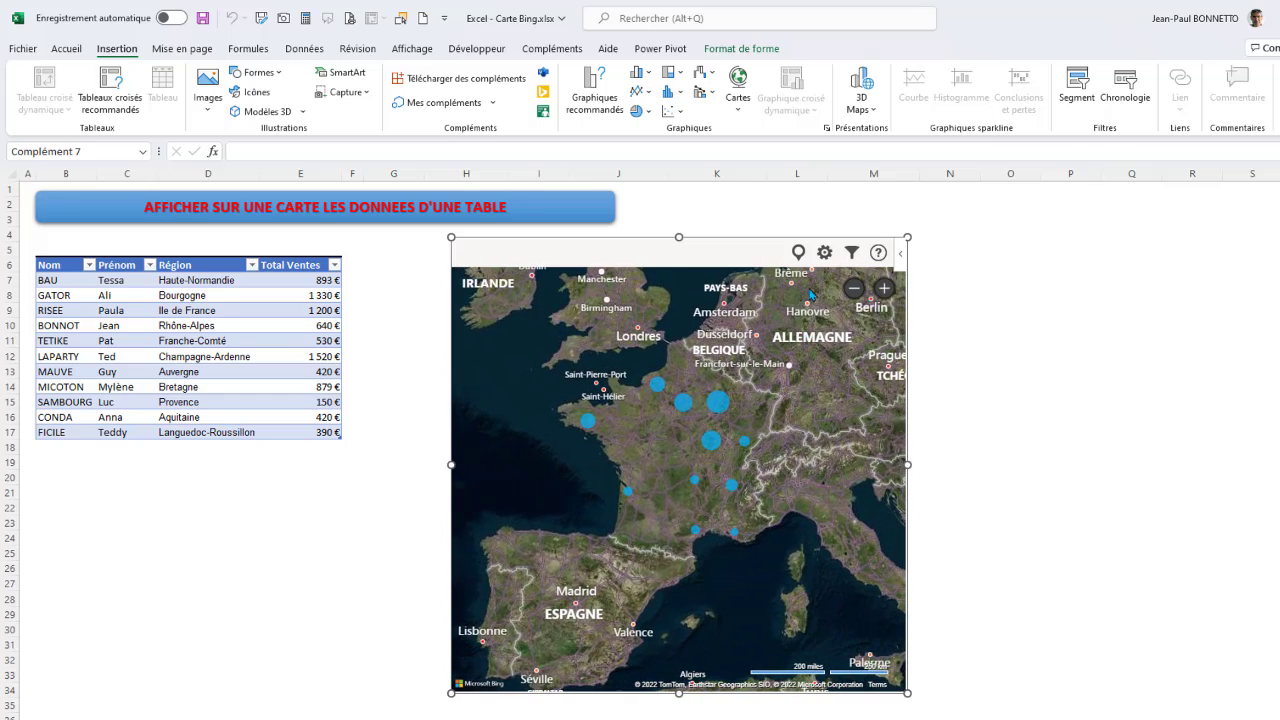
pyautogui.click(901, 255)
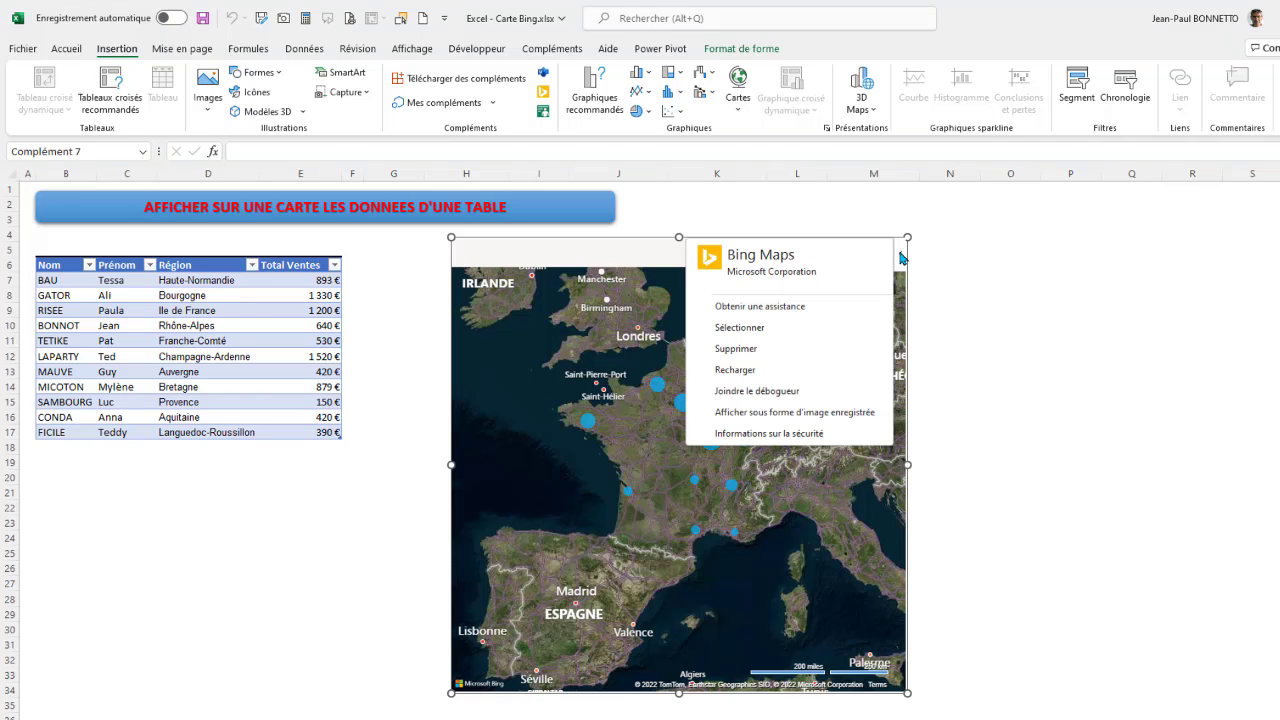
pyautogui.click(903, 255)
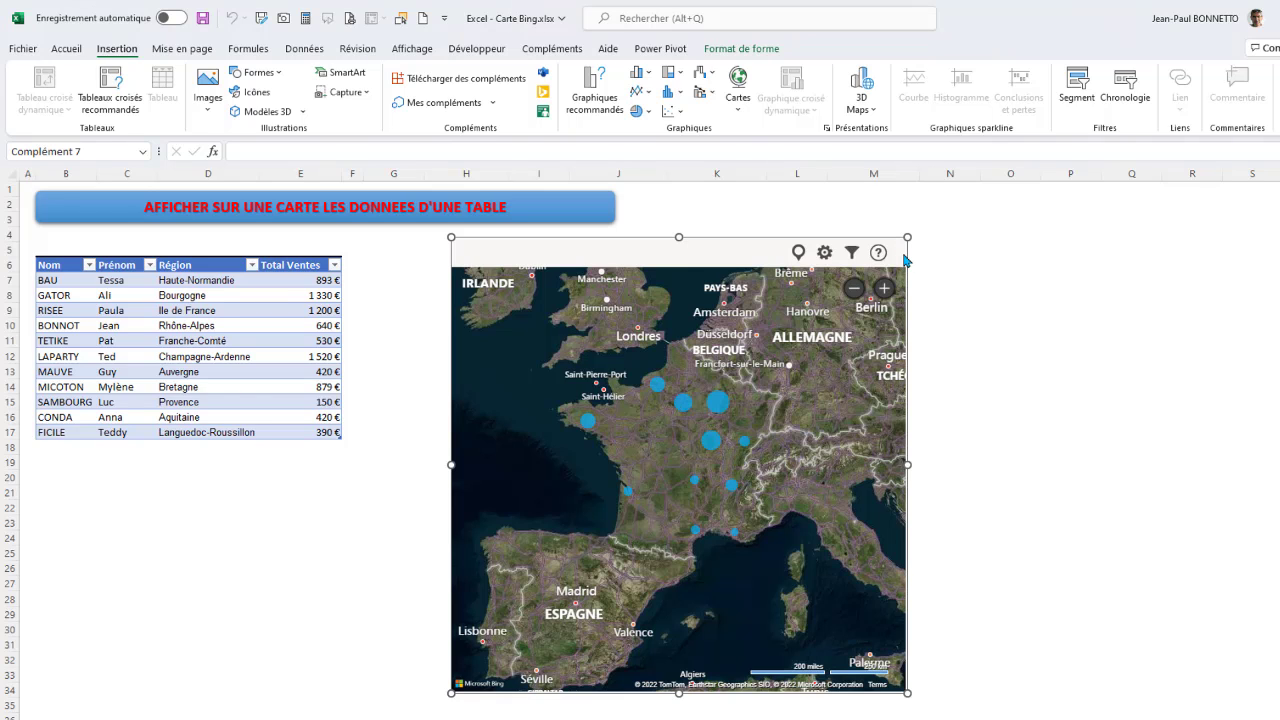
# Set the map type to Route and colour the Total Ventes circles orange
pyautogui.click(833, 258)
pyautogui.click(718, 294)
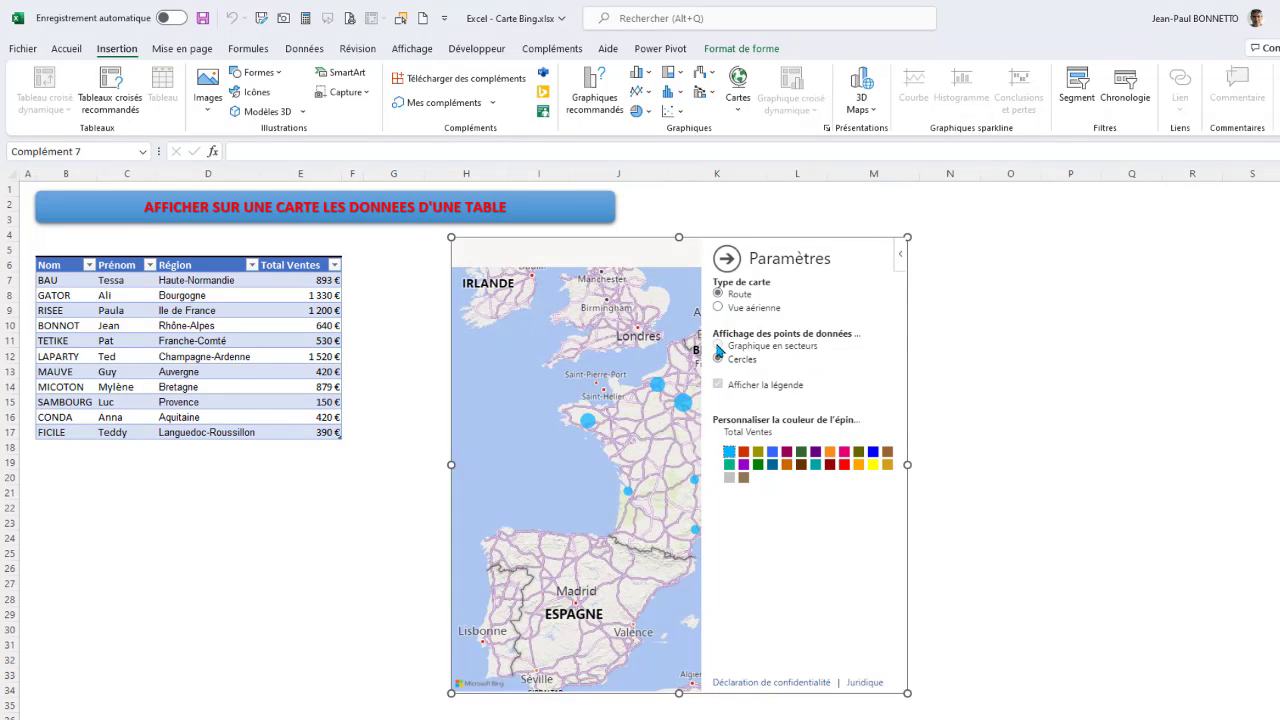
pyautogui.click(668, 394)
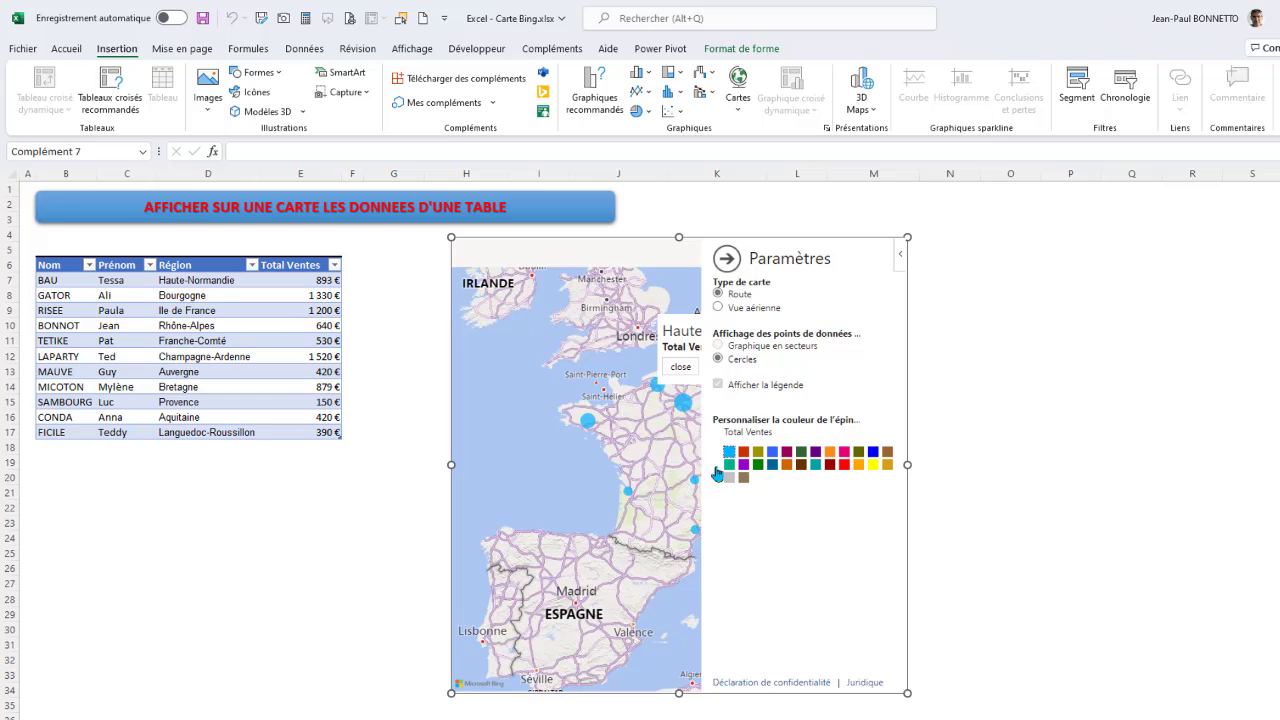
pyautogui.click(829, 456)
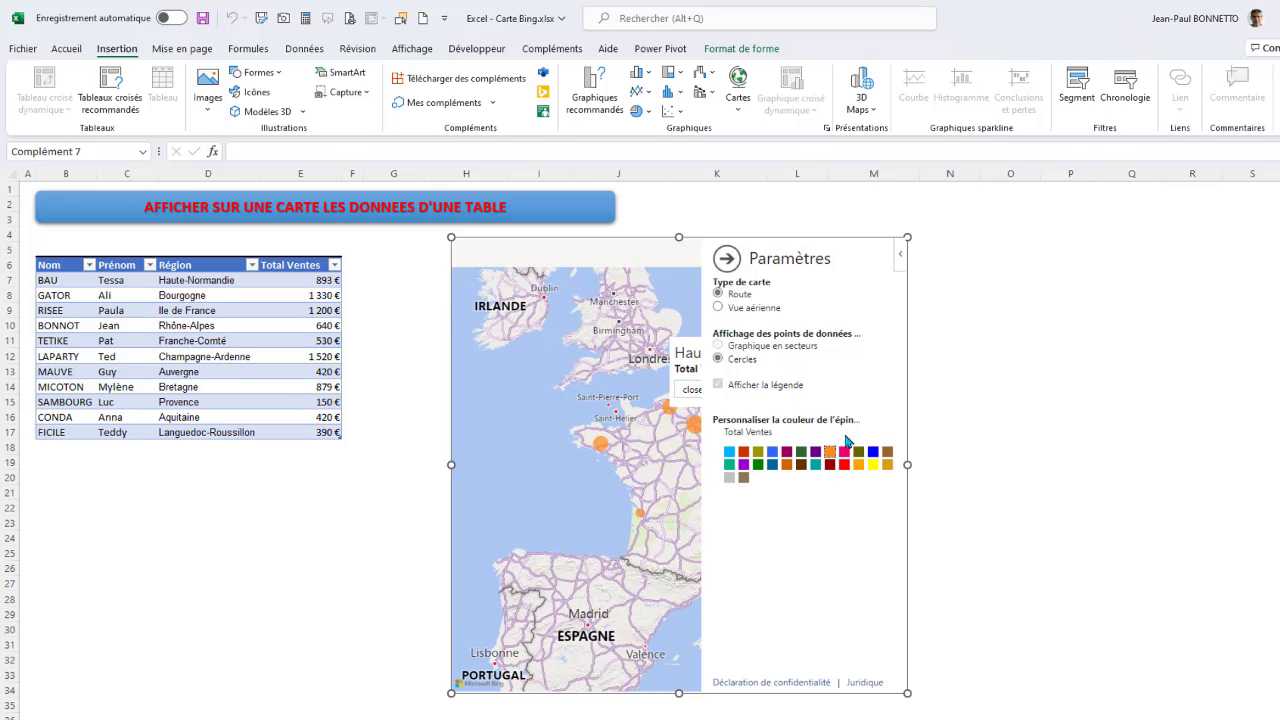
pyautogui.click(727, 258)
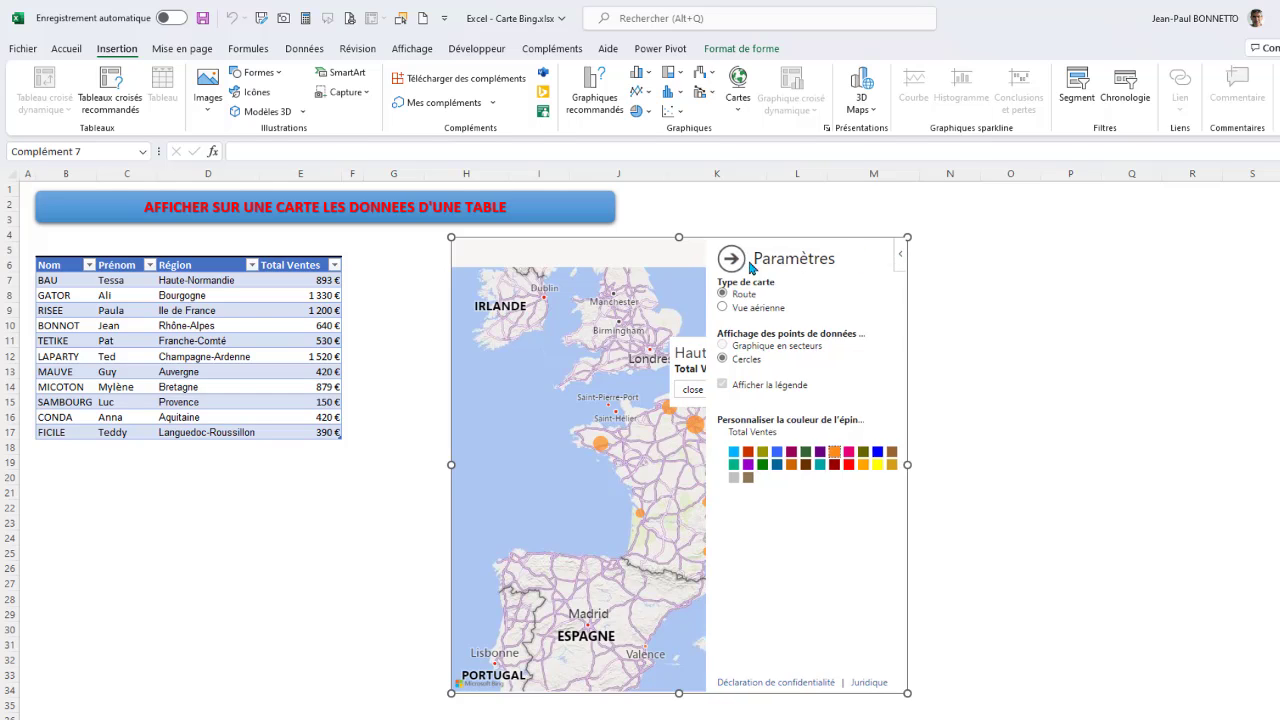
pyautogui.click(708, 388)
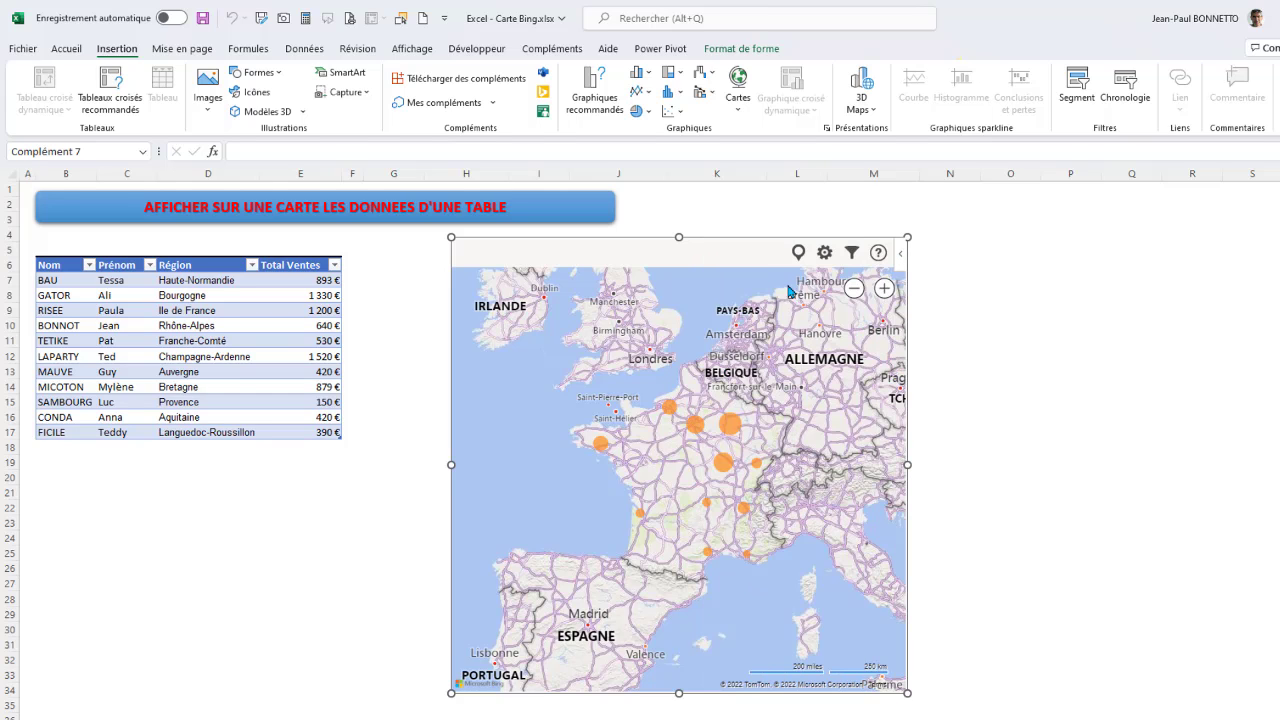
# Exclude Aquitaine from the map's location filter and apply the filter
pyautogui.click(852, 254)
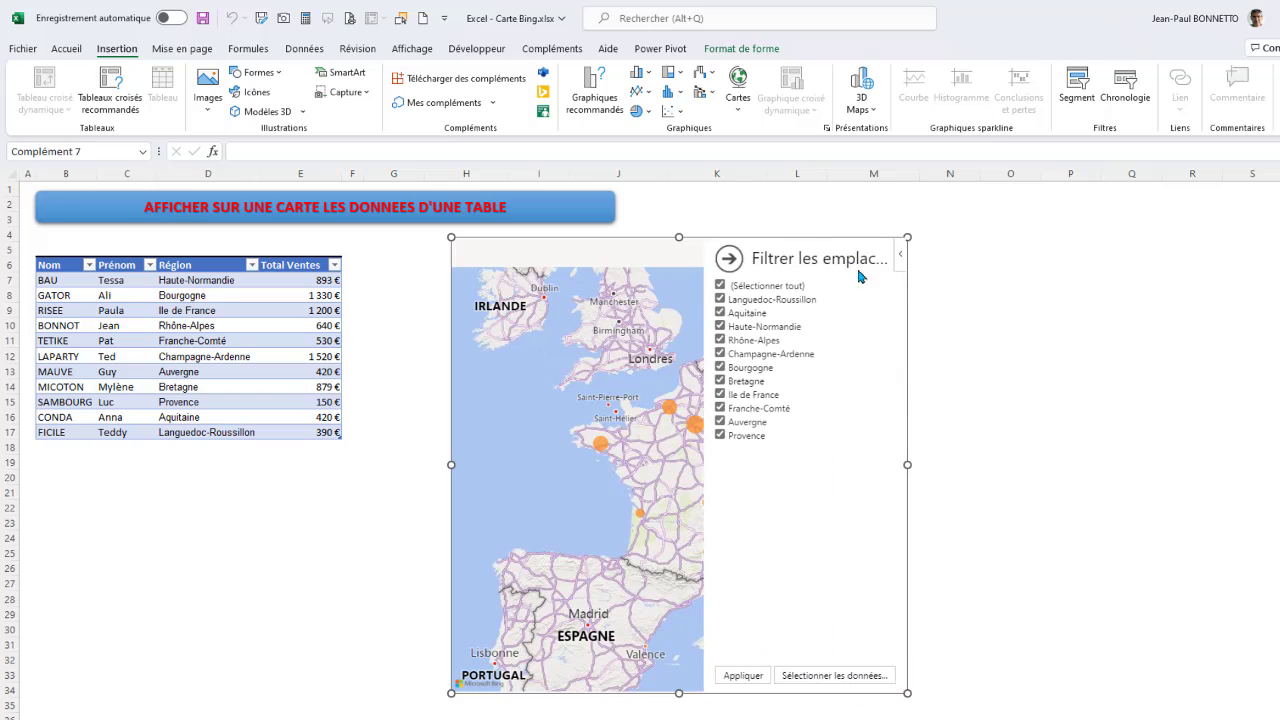
pyautogui.click(719, 286)
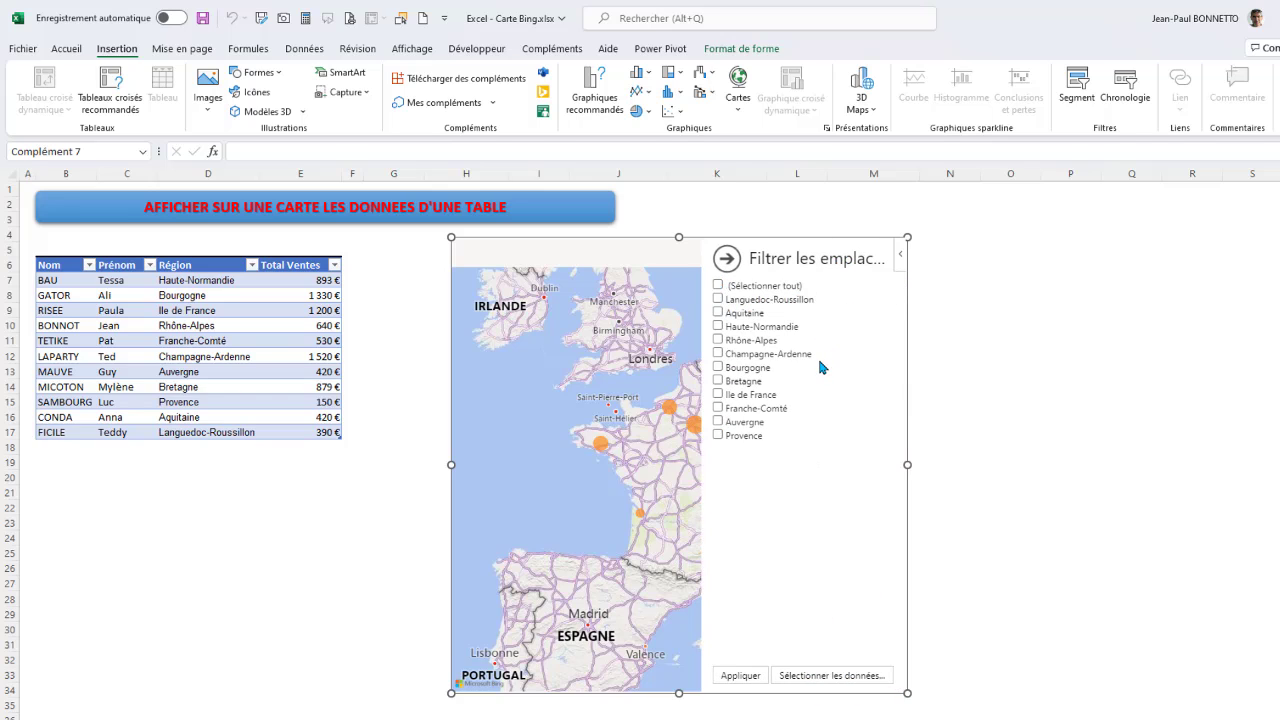
pyautogui.click(719, 286)
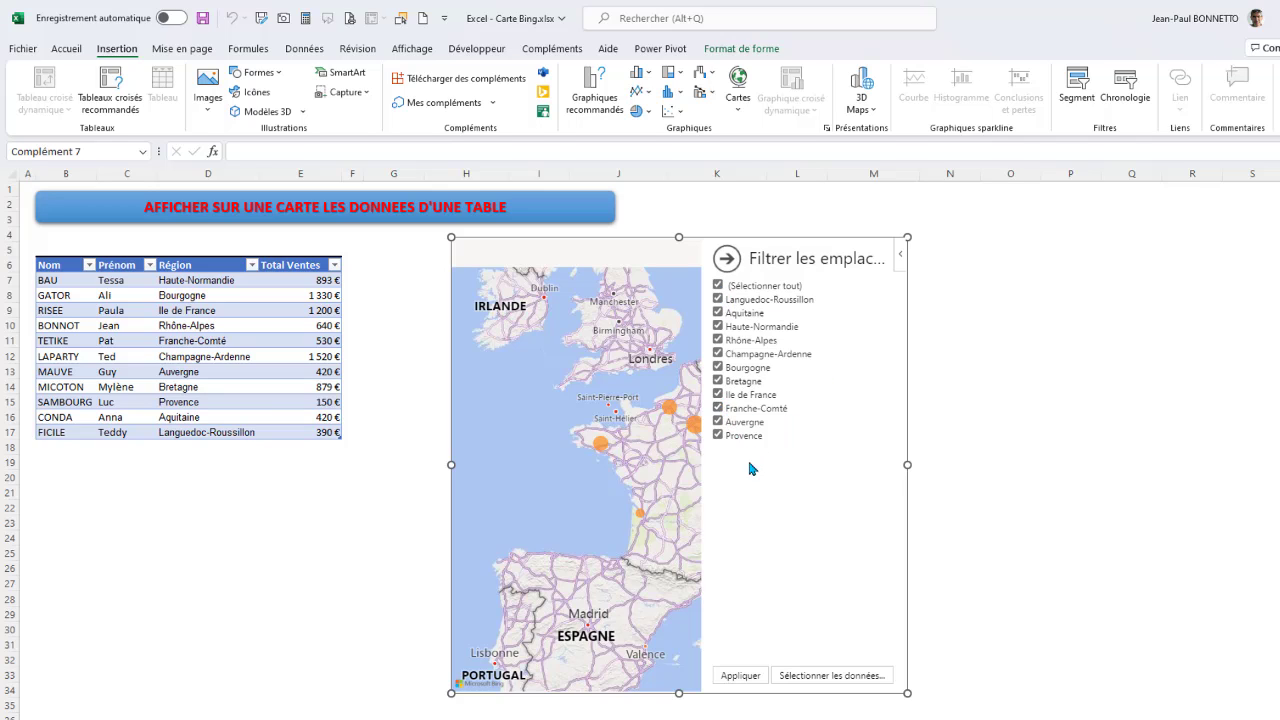
pyautogui.click(717, 312)
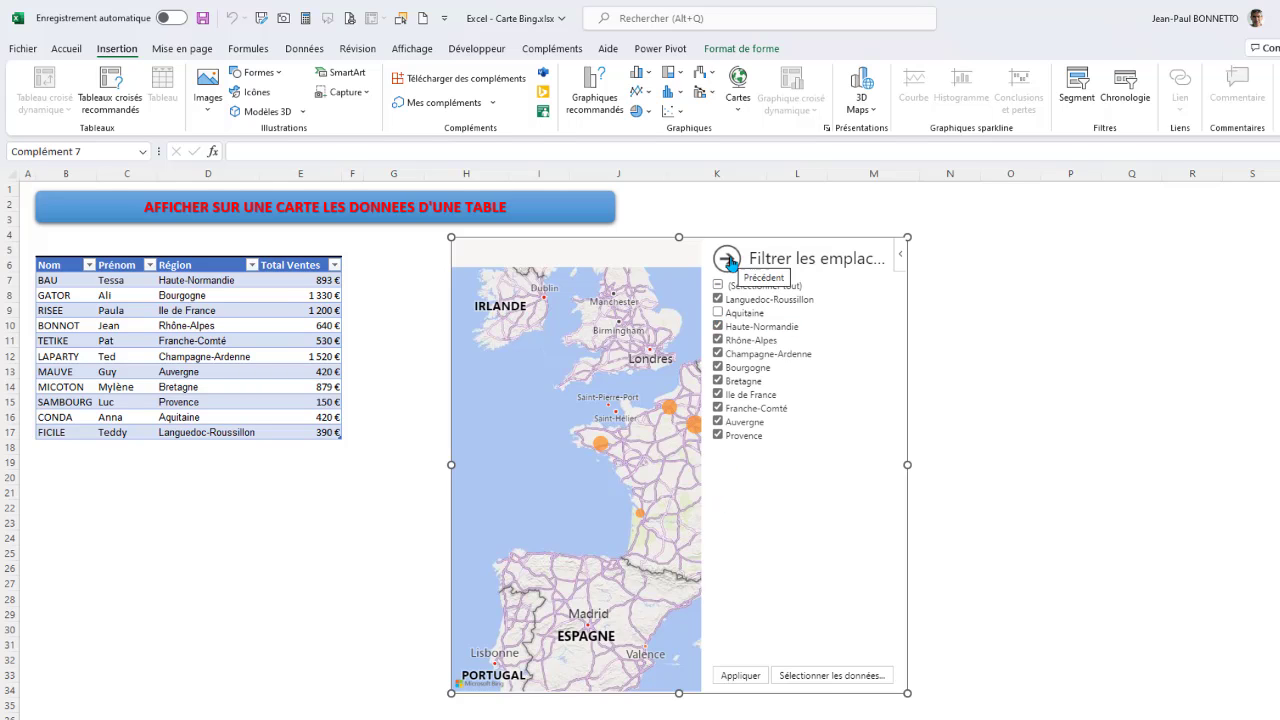
pyautogui.click(741, 676)
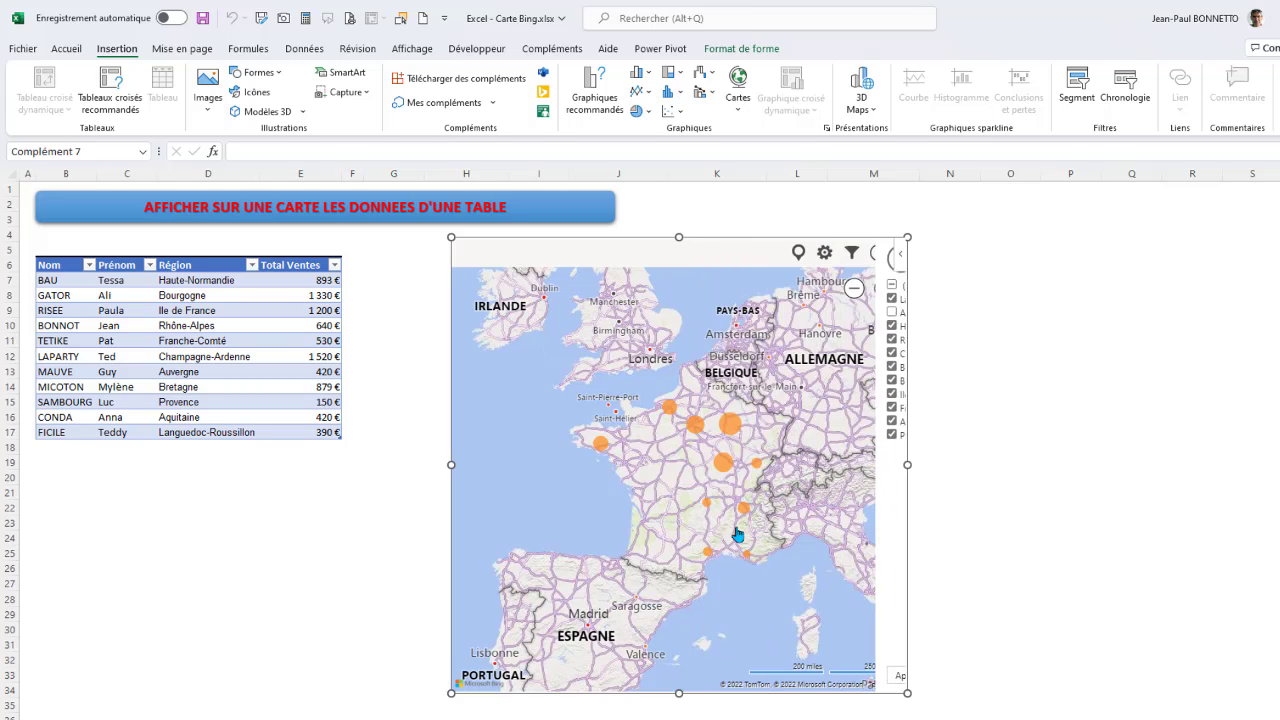
# Include Aquitaine again in the map's location filter and move the map closer to the table
pyautogui.click(854, 252)
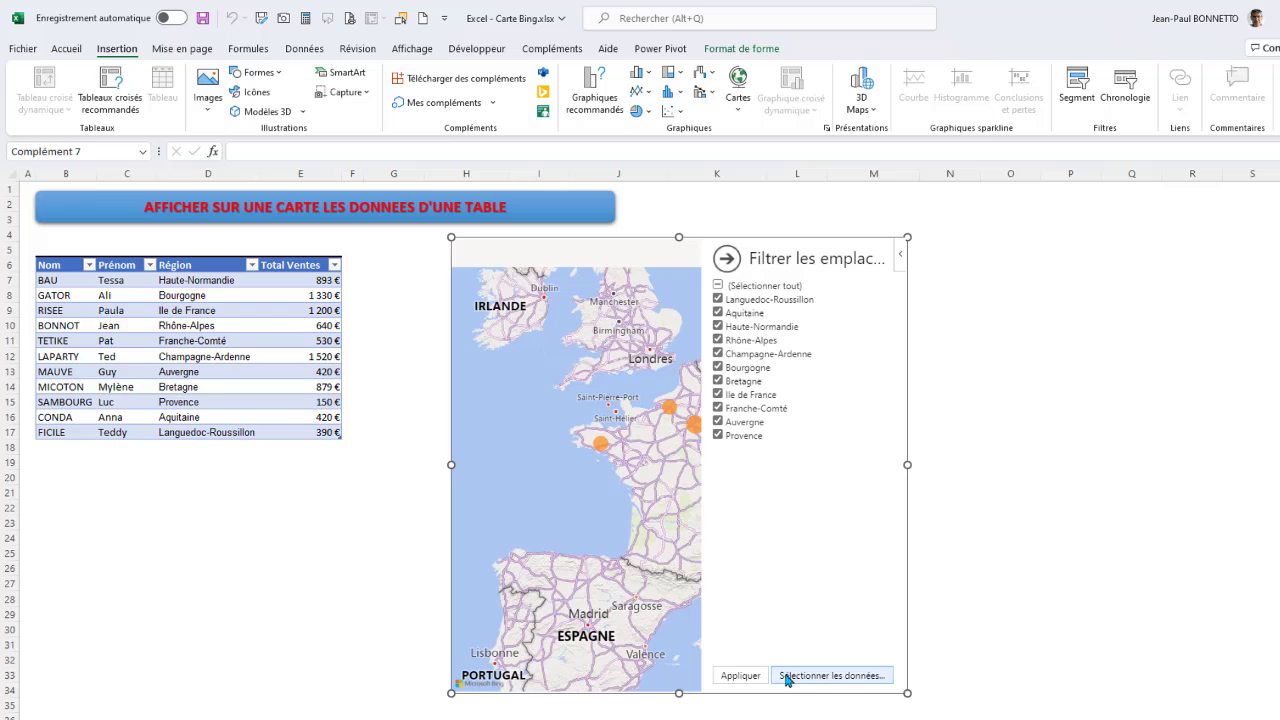
pyautogui.click(740, 676)
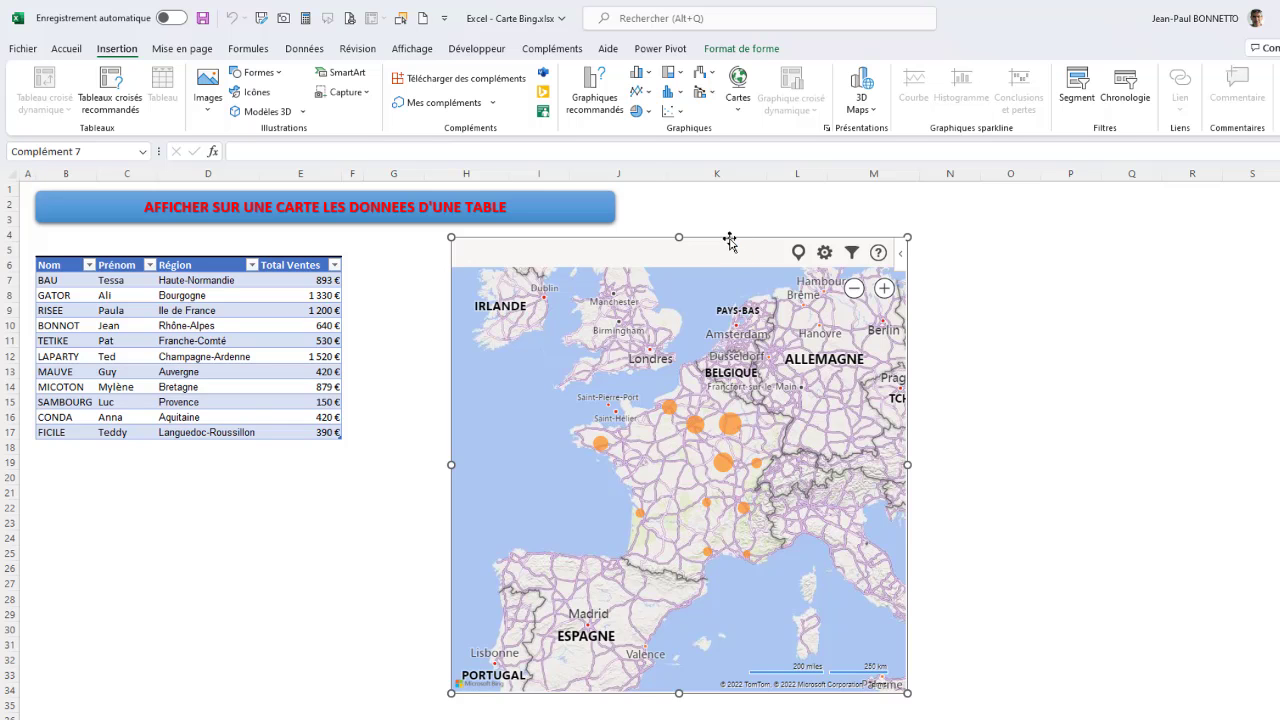
pyautogui.moveTo(729, 241); pyautogui.dragTo(667, 257)
# Check the Total Ventes details of the Haute-Normandie circle, then close its information box
pyautogui.click(197, 311)
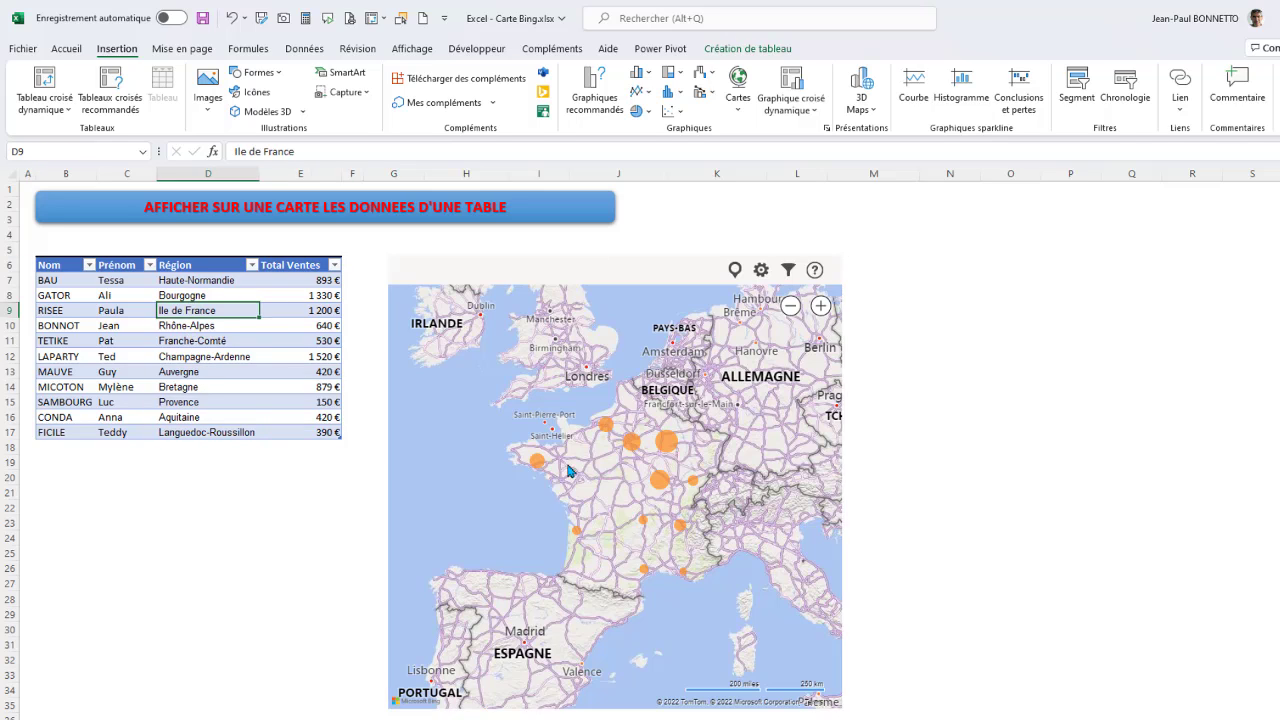
pyautogui.click(667, 445)
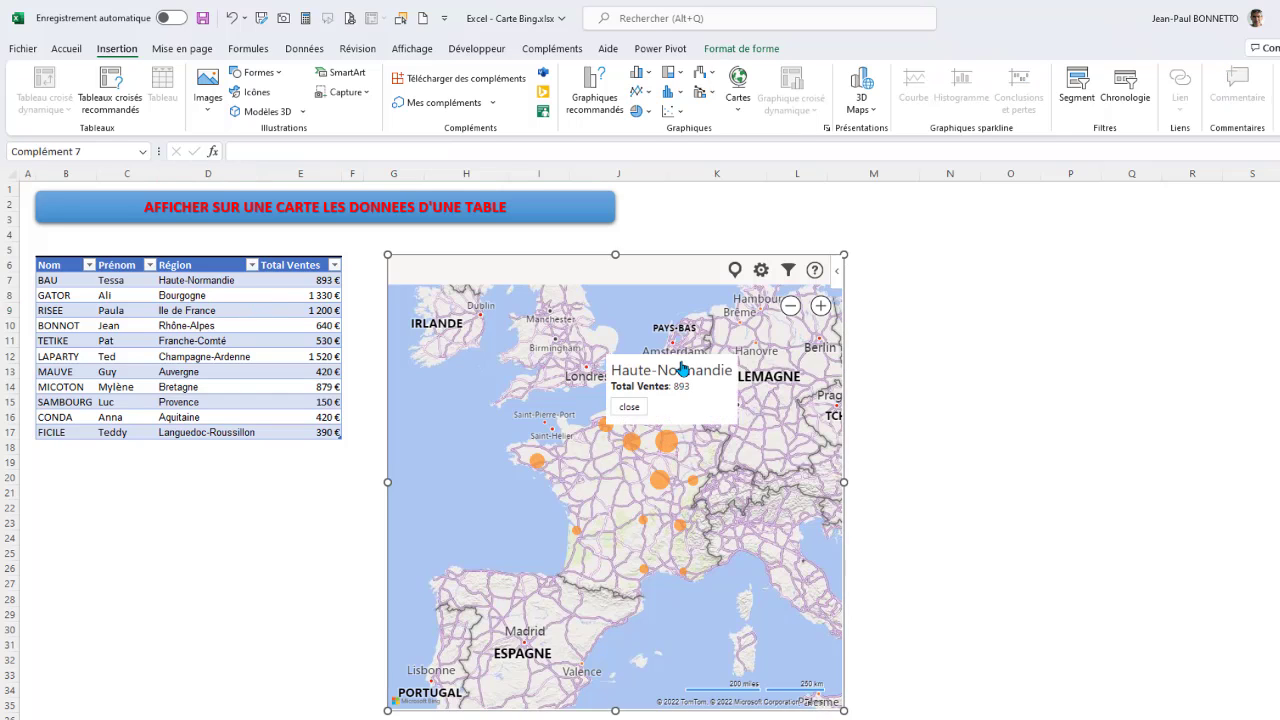
pyautogui.click(629, 407)
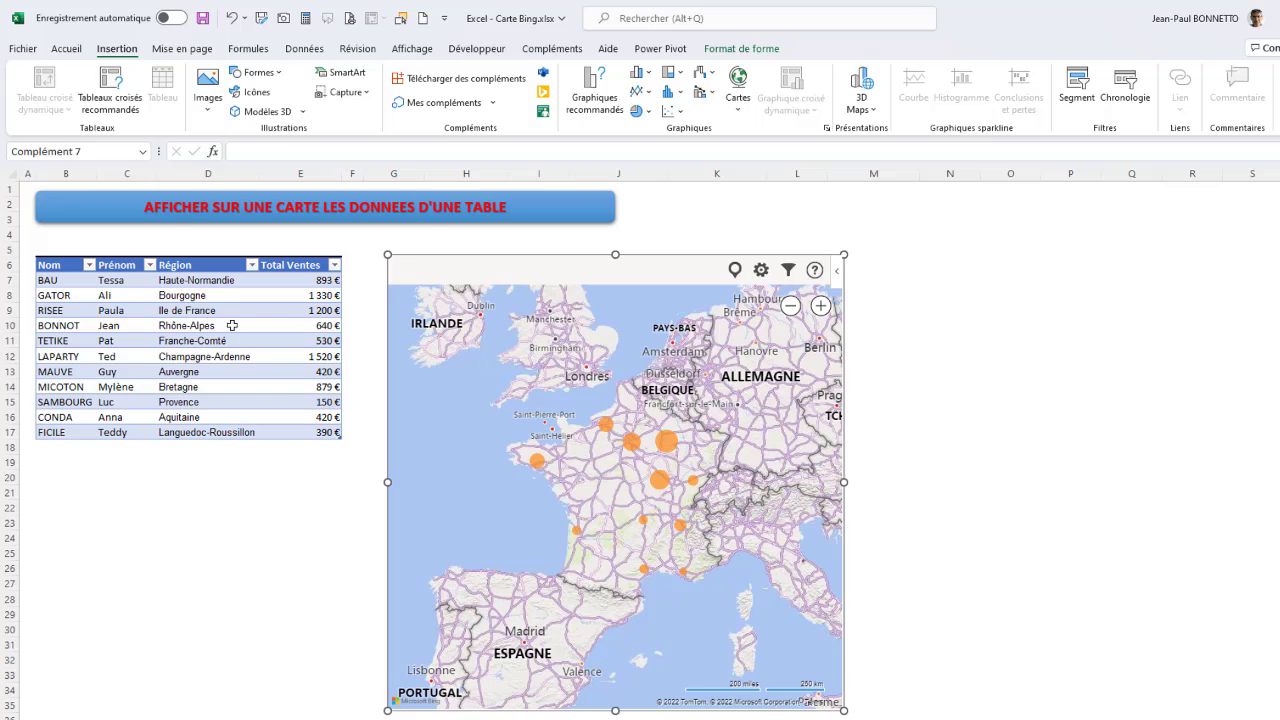
# Try to plot the map locations with only the Rhône-Alpes table cell selected
pyautogui.press('Escape')
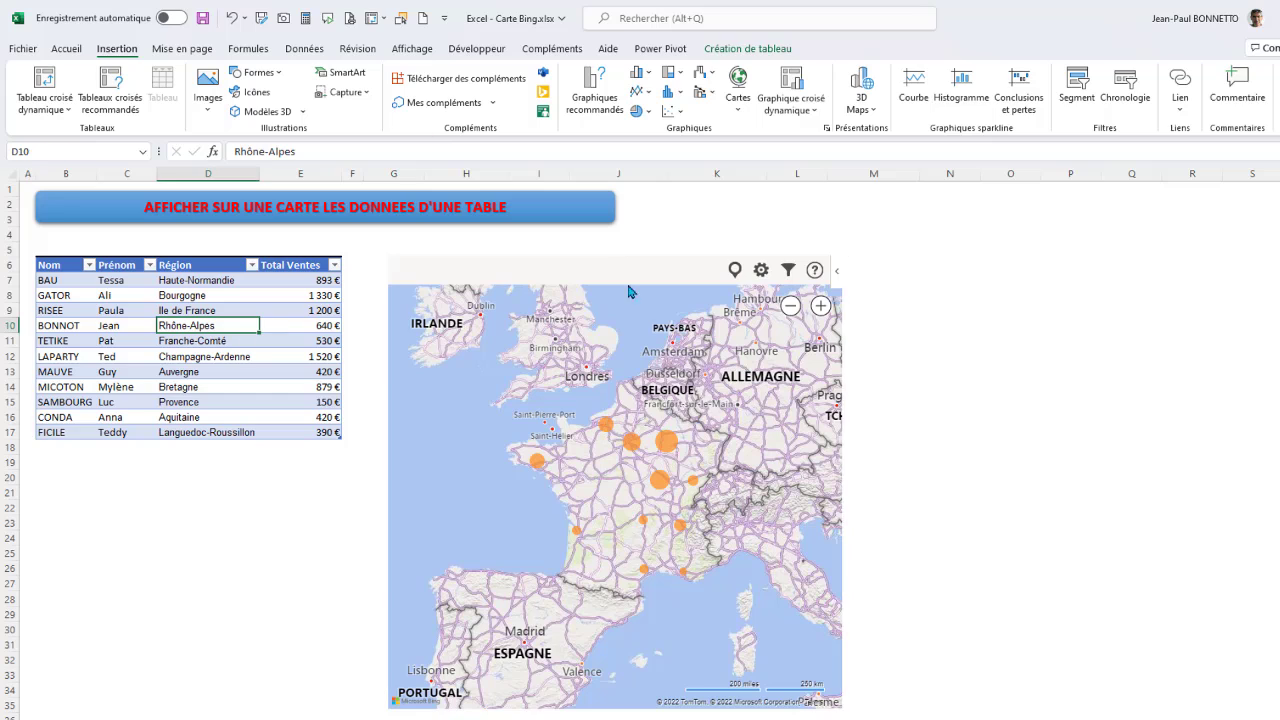
pyautogui.click(735, 270)
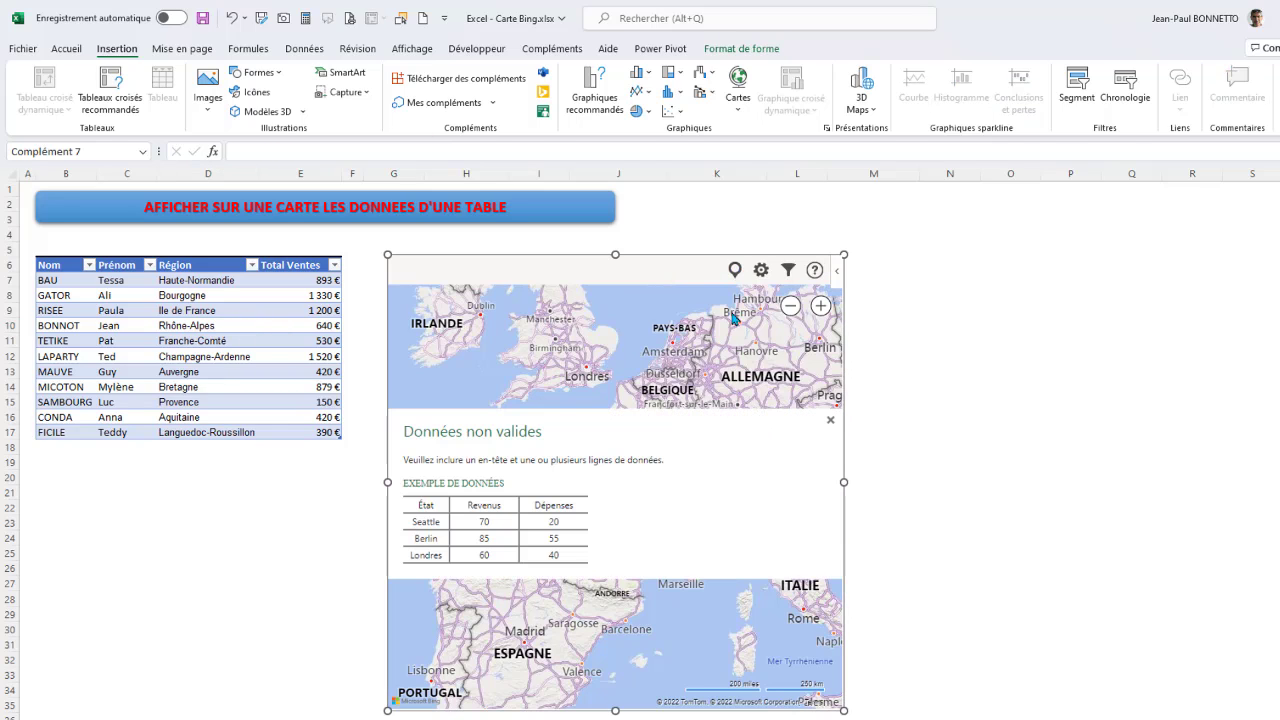
pyautogui.click(830, 421)
pyautogui.click(735, 270)
pyautogui.click(830, 421)
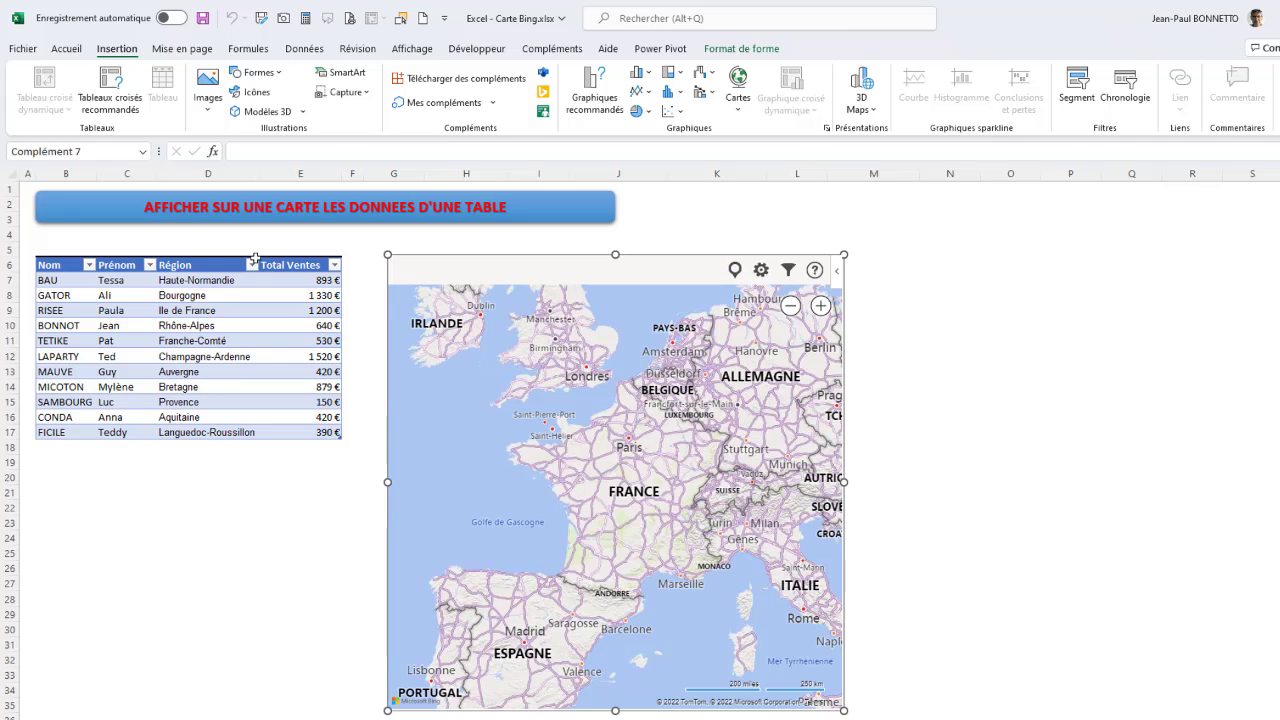
# Select the table's Région and Total Ventes data and plot their locations on the map
pyautogui.moveTo(227, 263); pyautogui.dragTo(300, 264)
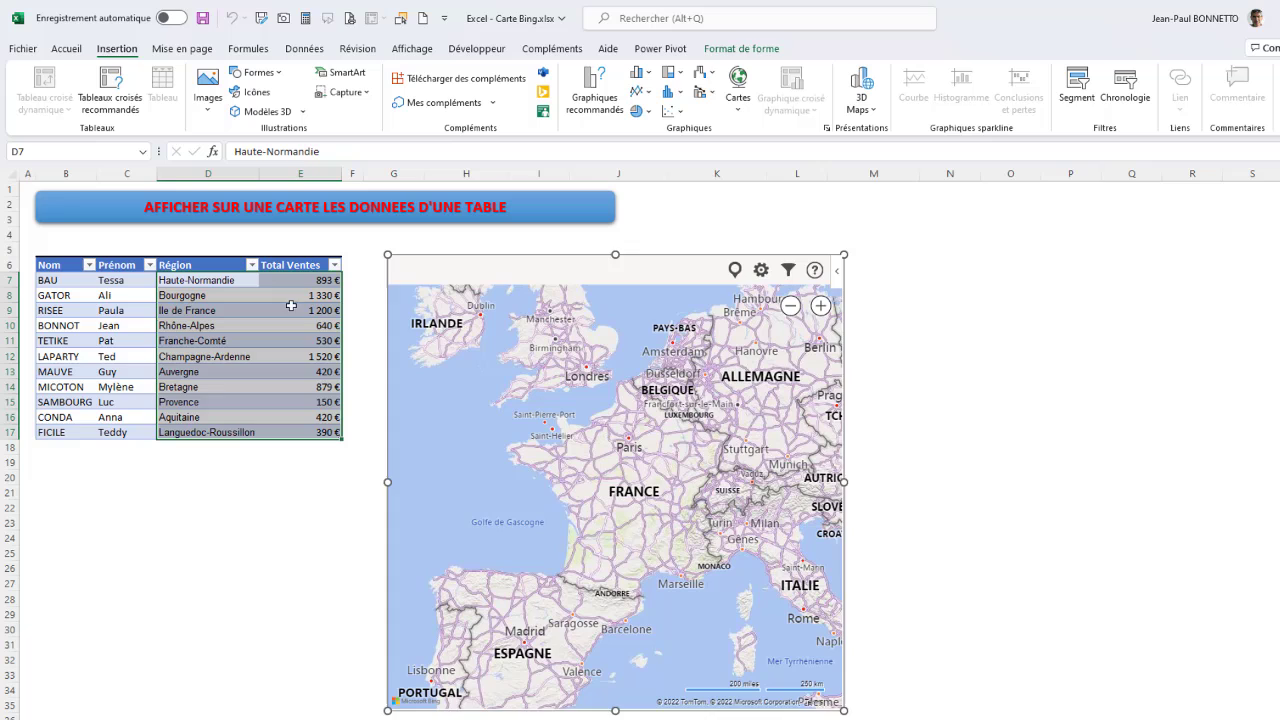
pyautogui.click(735, 270)
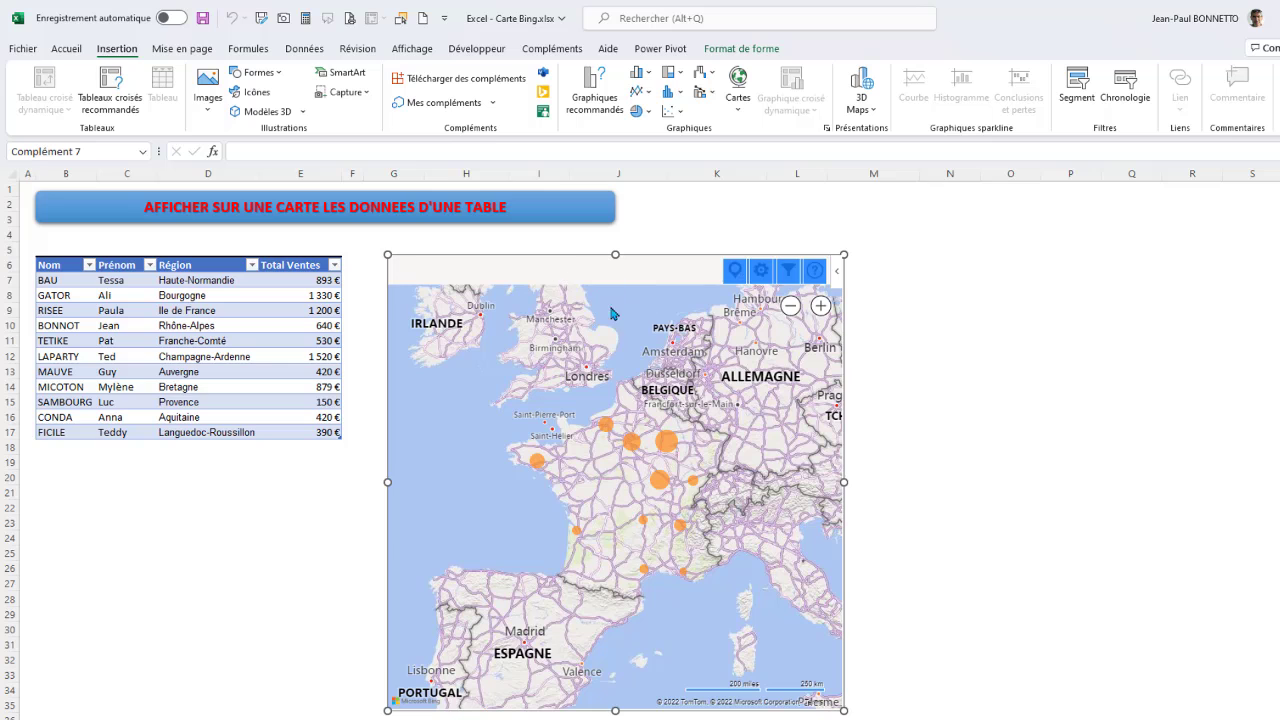
# Delete the Bing Maps object from the worksheet
pyautogui.moveTo(534, 256); pyautogui.dragTo(531, 253)
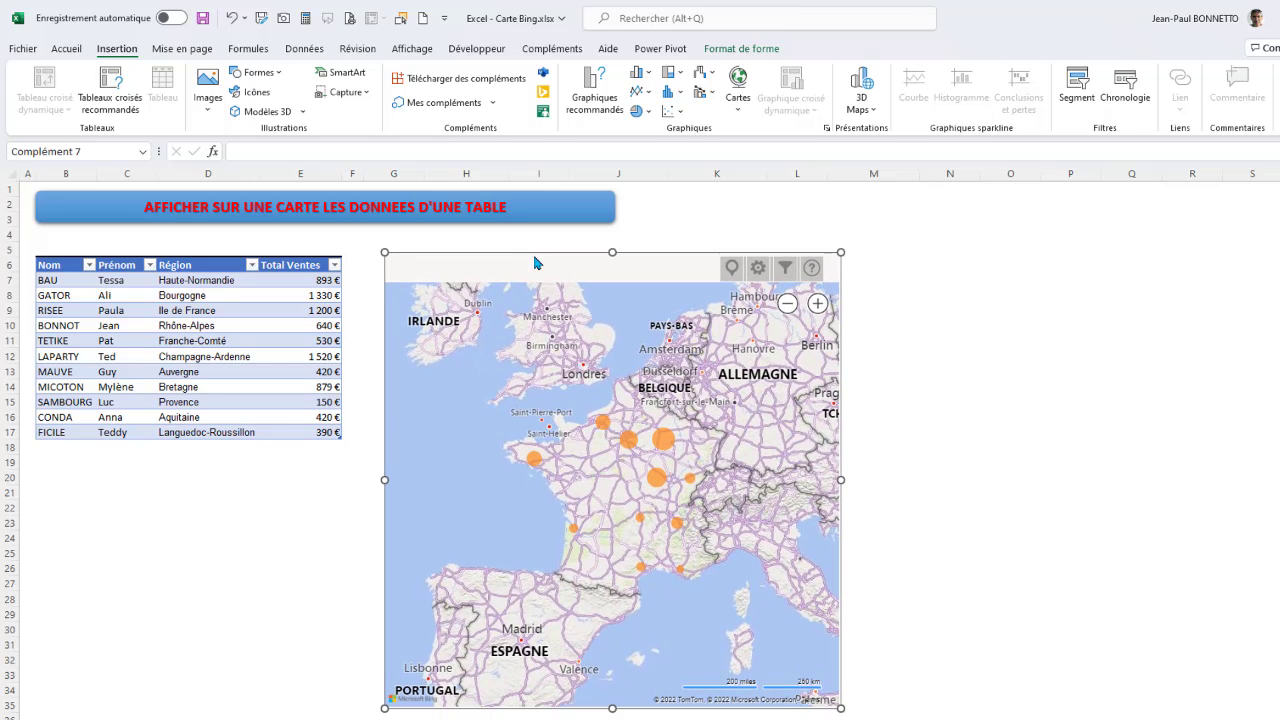
pyautogui.press('Delete')
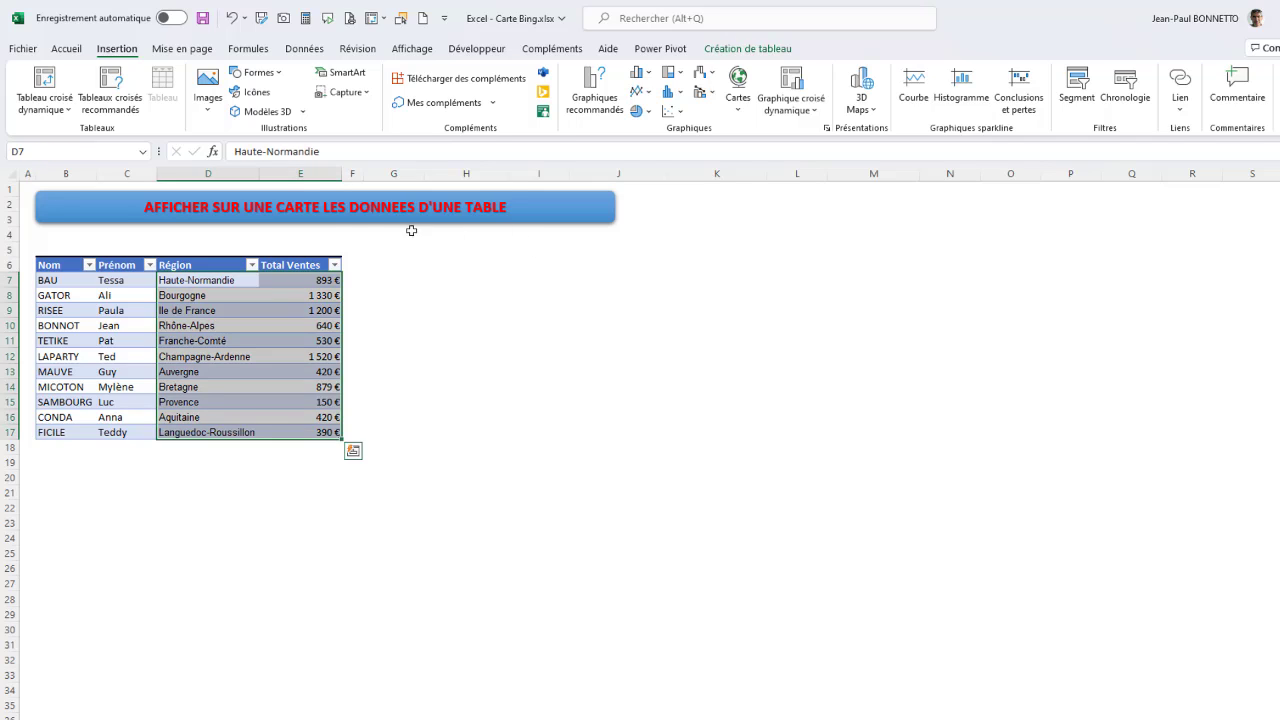
# Select the Région and Total Ventes data, launch 3D Maps and delete the existing tour Visite guidée 1
pyautogui.moveTo(180, 262); pyautogui.dragTo(323, 341)
pyautogui.click(305, 49)
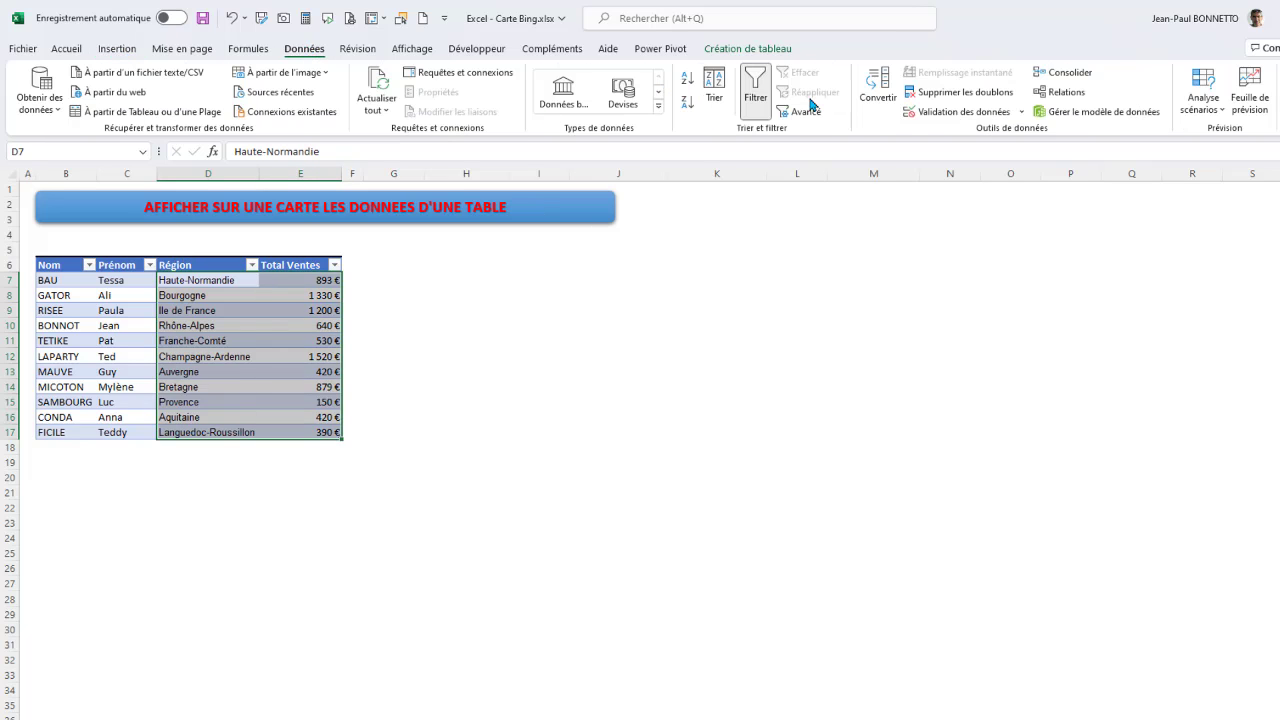
pyautogui.click(115, 49)
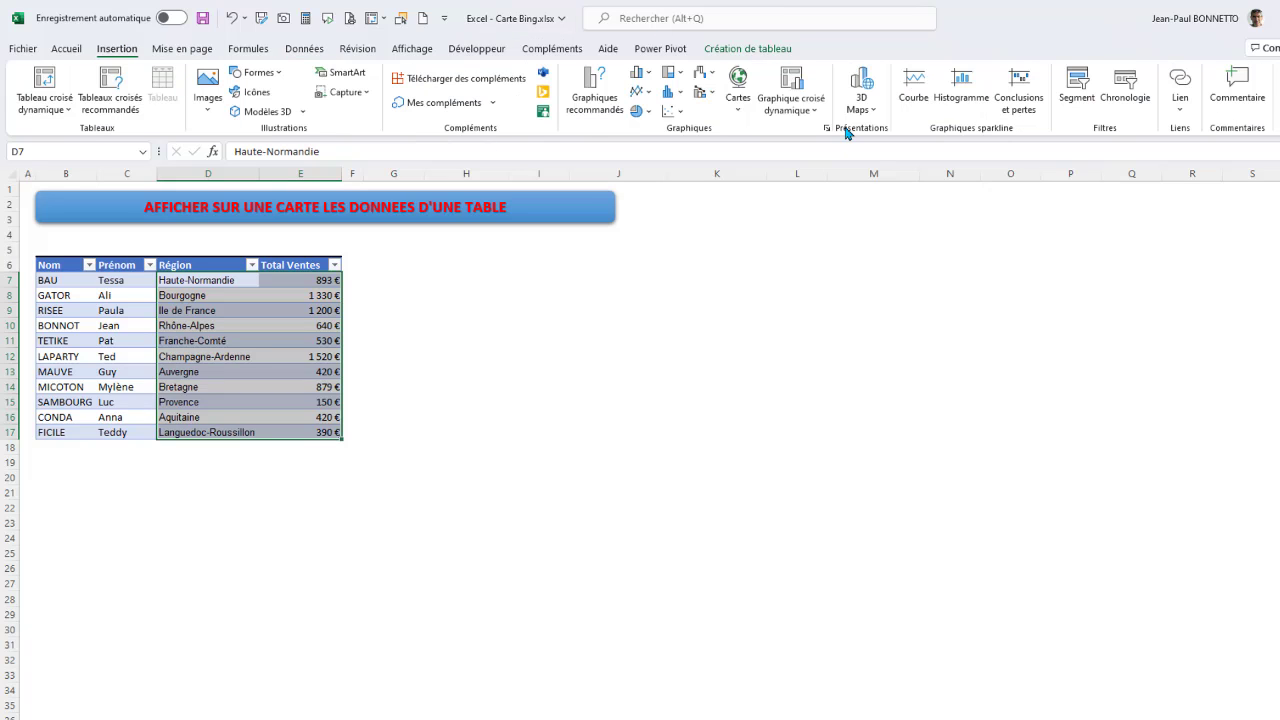
pyautogui.click(863, 80)
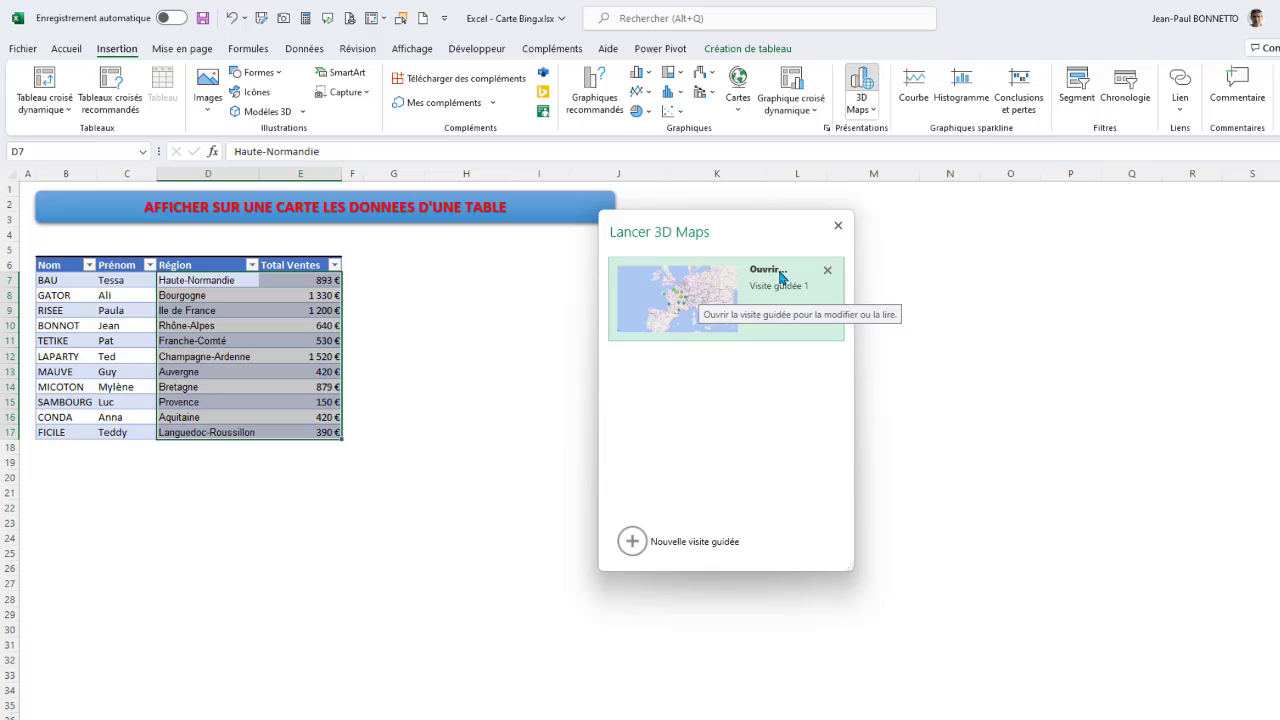
pyautogui.click(827, 270)
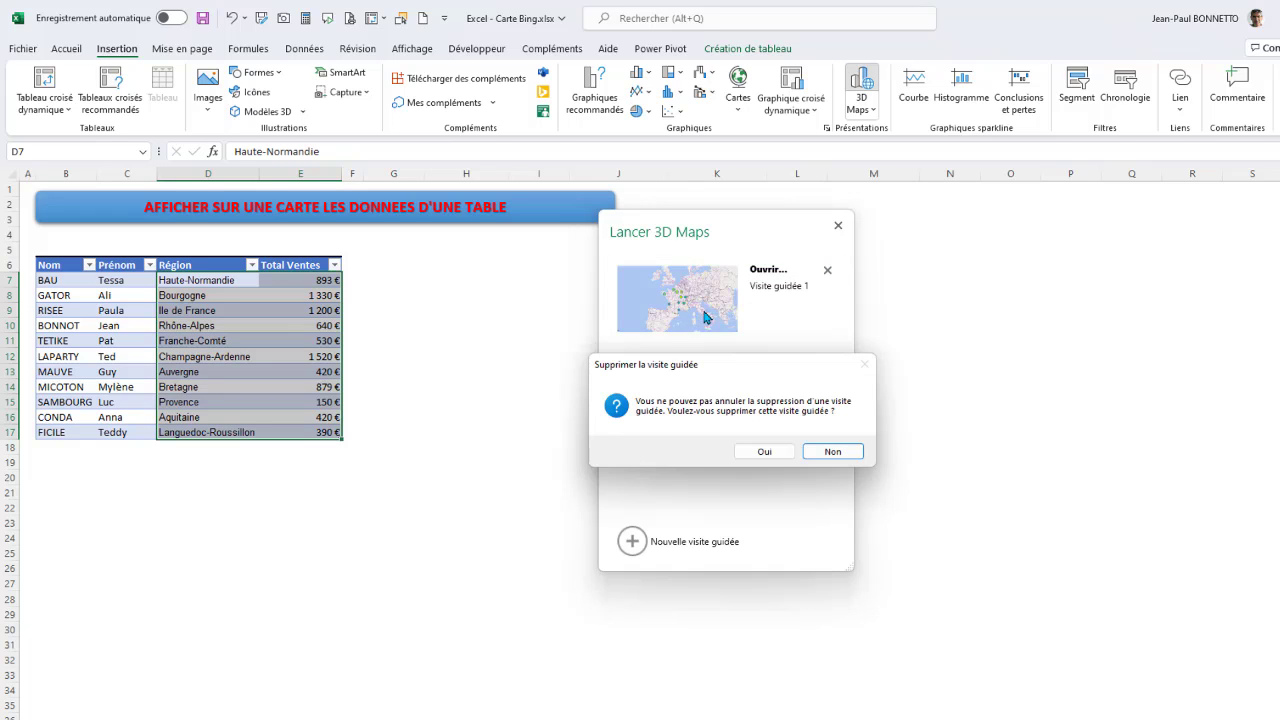
pyautogui.click(764, 449)
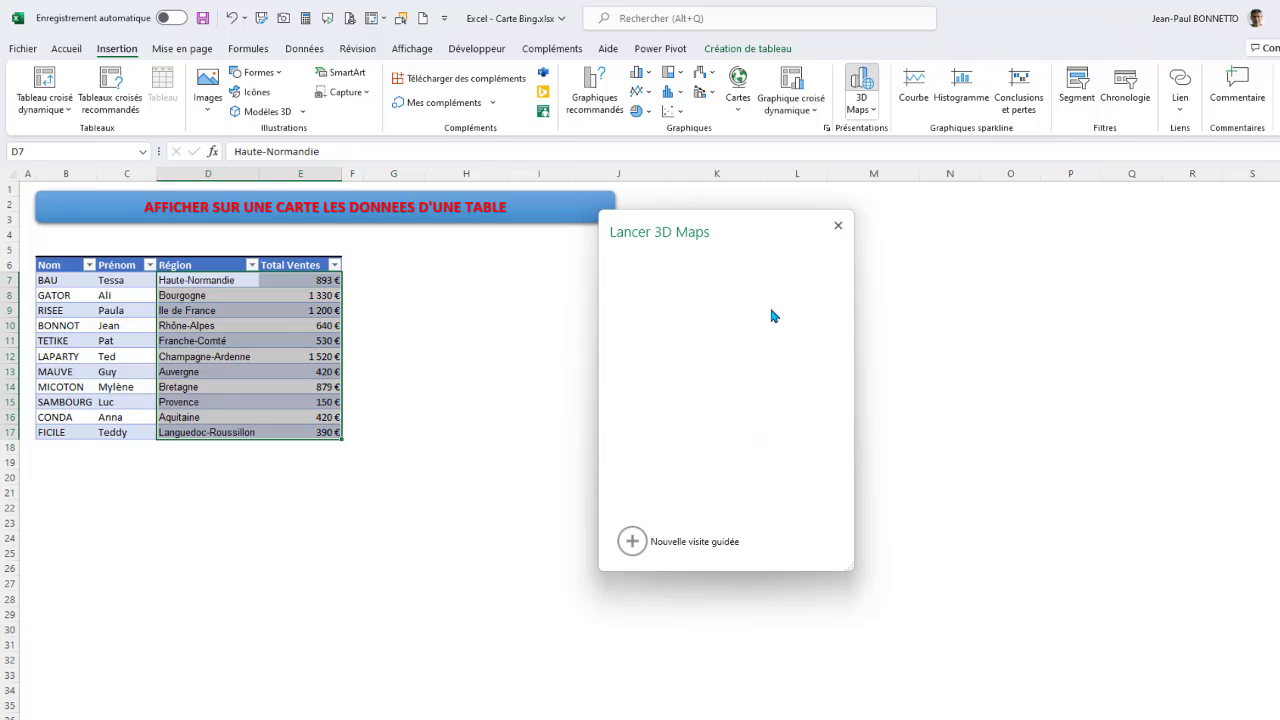
# Create a new 3D Maps tour and close the tour editor pane beside the globe
pyautogui.click(632, 542)
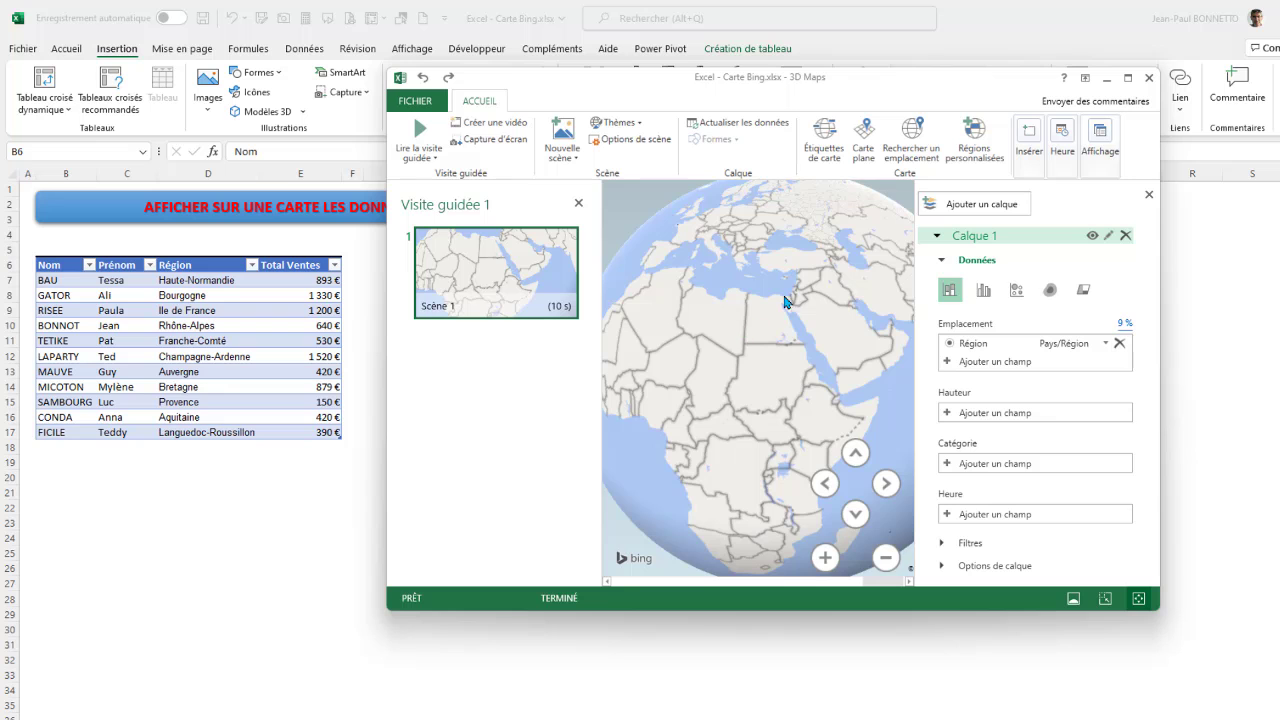
pyautogui.scroll(5, 789, 298)
pyautogui.scroll(-5, 817, 253)
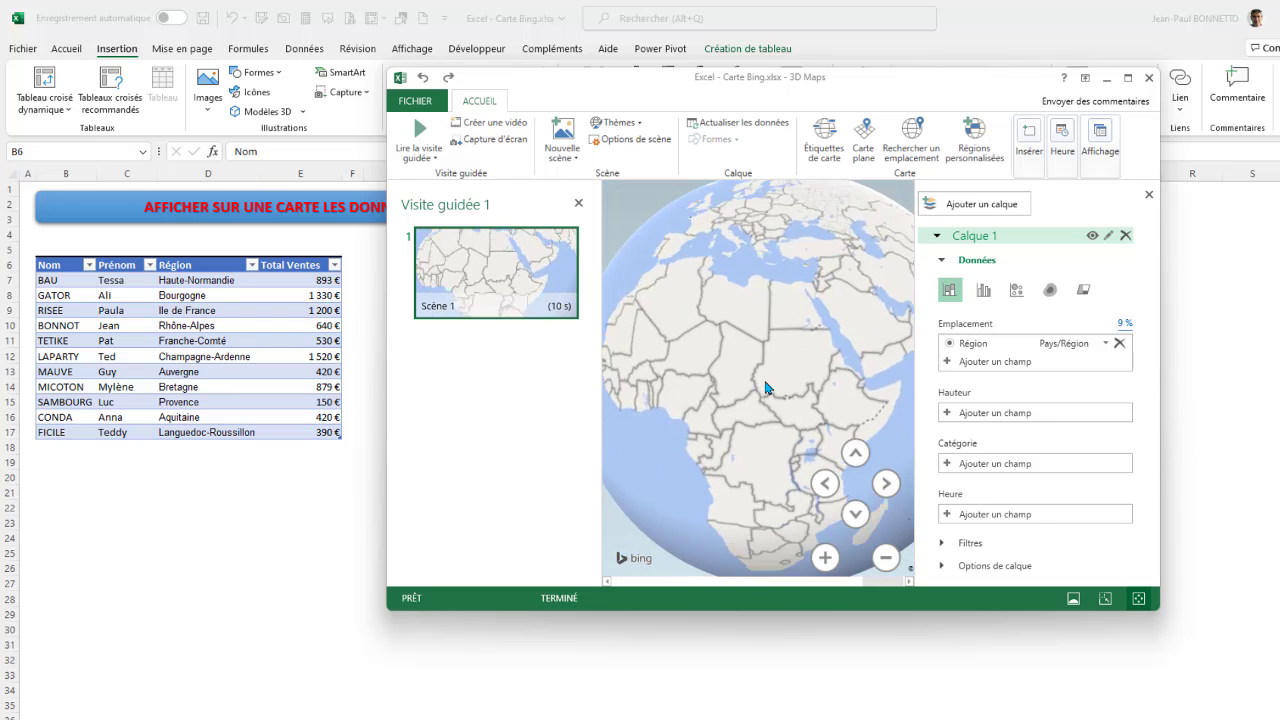
pyautogui.moveTo(817, 253); pyautogui.dragTo(845, 401)
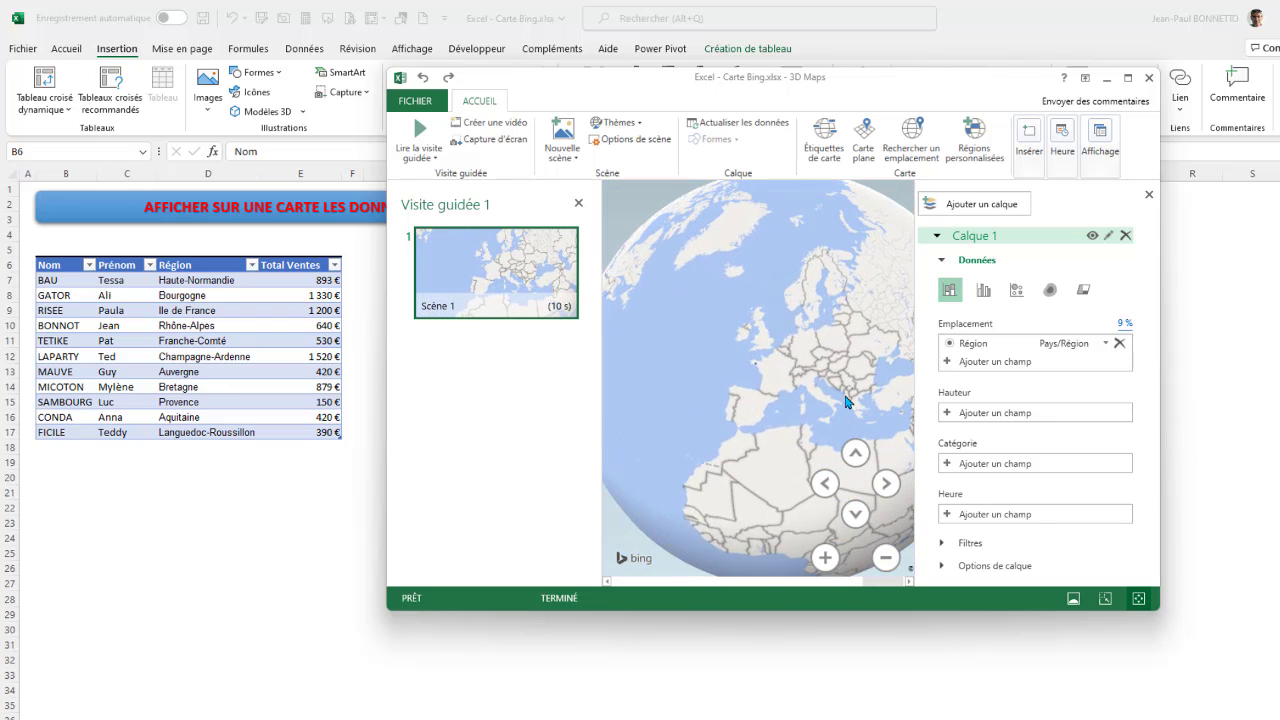
pyautogui.click(578, 205)
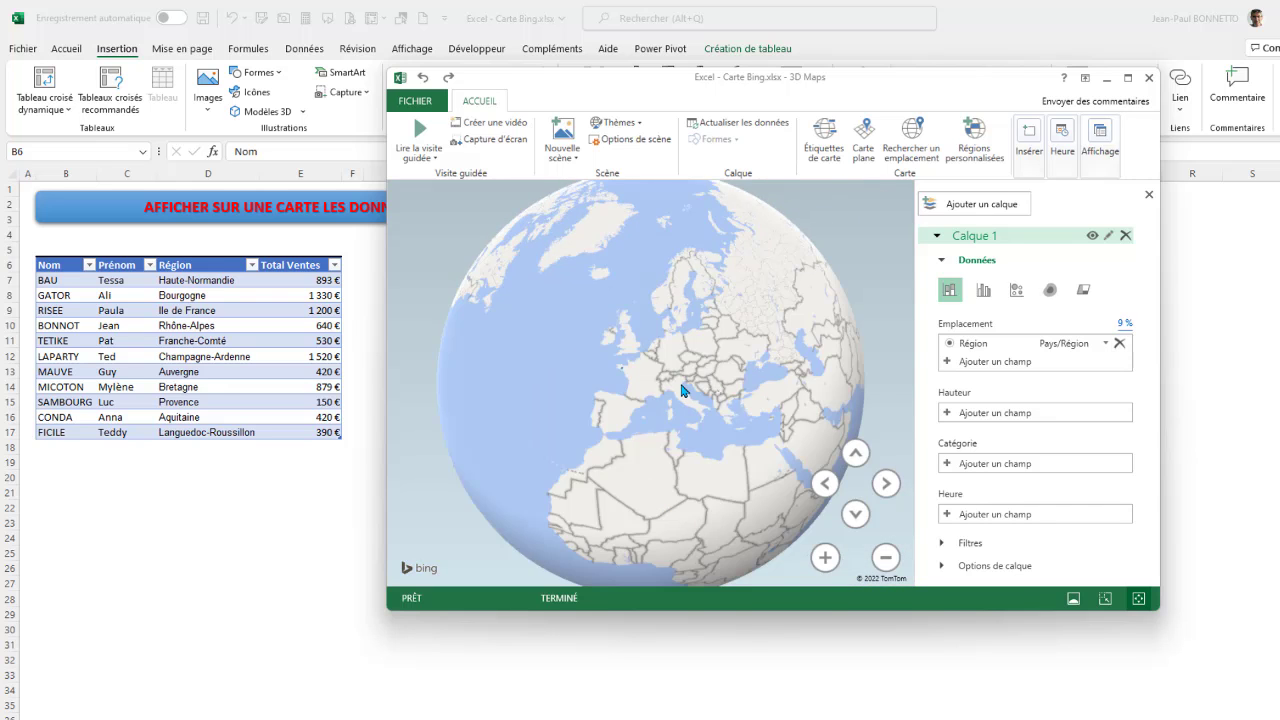
# Set the Région location type to Département/Région in Calque 1 and check the plotted points over France
pyautogui.moveTo(683, 390)
pyautogui.mouseDown()
pyautogui.moveTo(664, 420)
pyautogui.moveTo(543, 408)
pyautogui.moveTo(707, 397)
pyautogui.mouseUp()
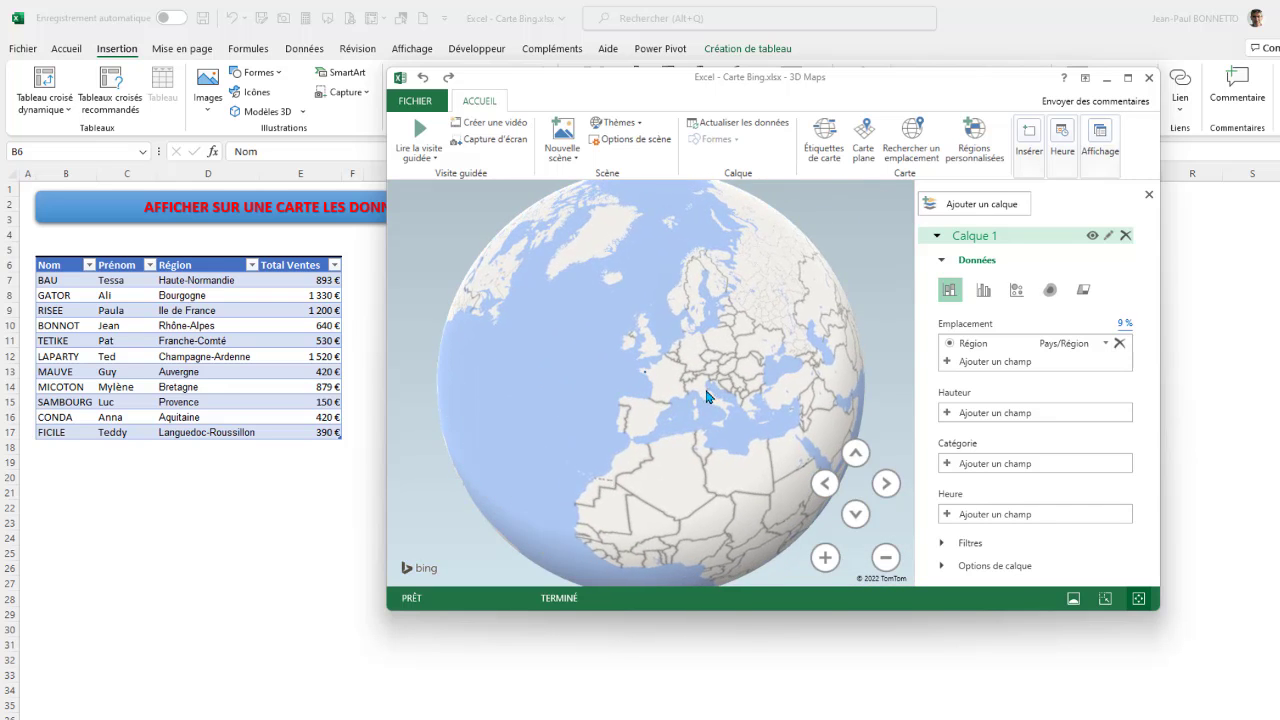
pyautogui.scroll(8, 700, 390)
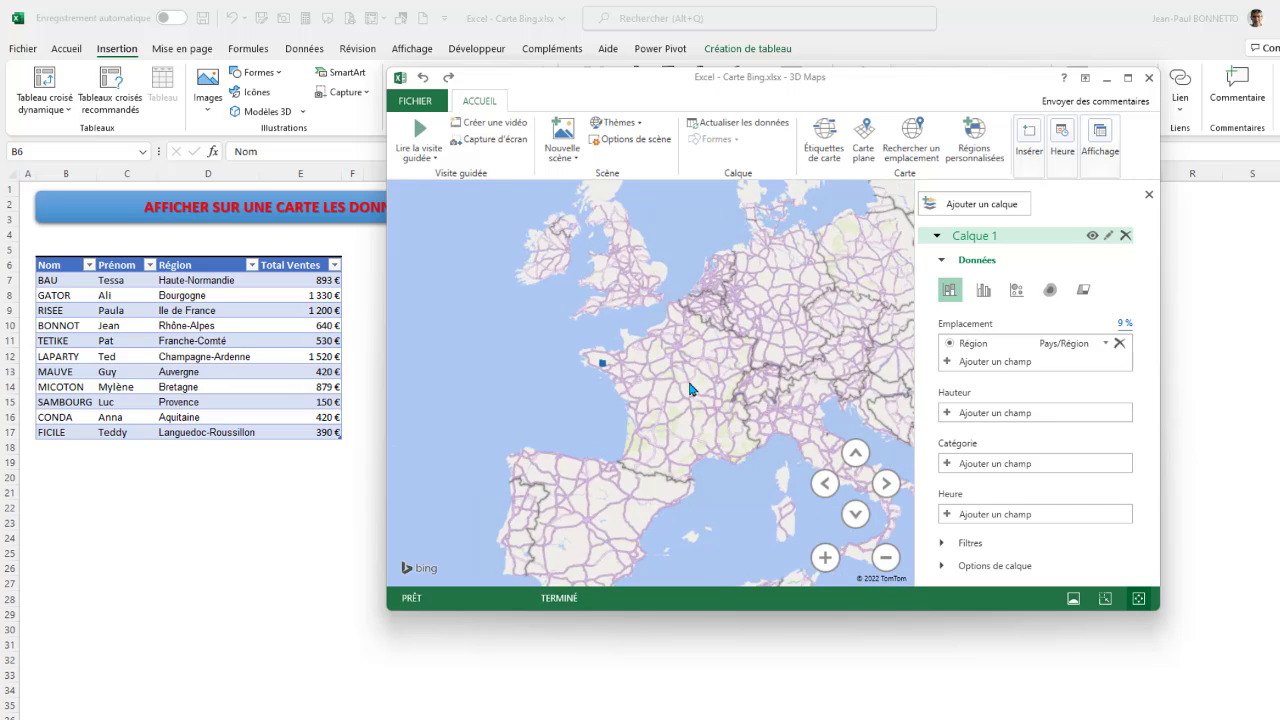
pyautogui.scroll(2, 690, 388)
pyautogui.click(1106, 343)
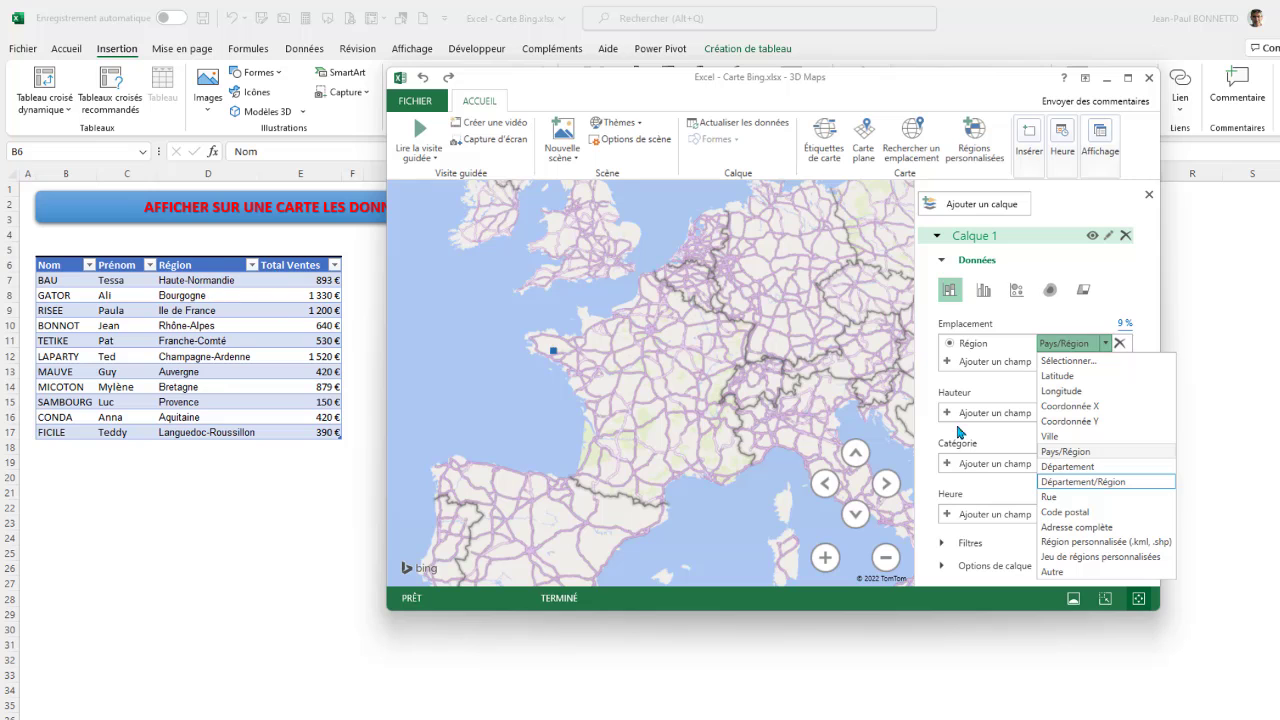
pyautogui.click(1085, 481)
pyautogui.scroll(3, 627, 383)
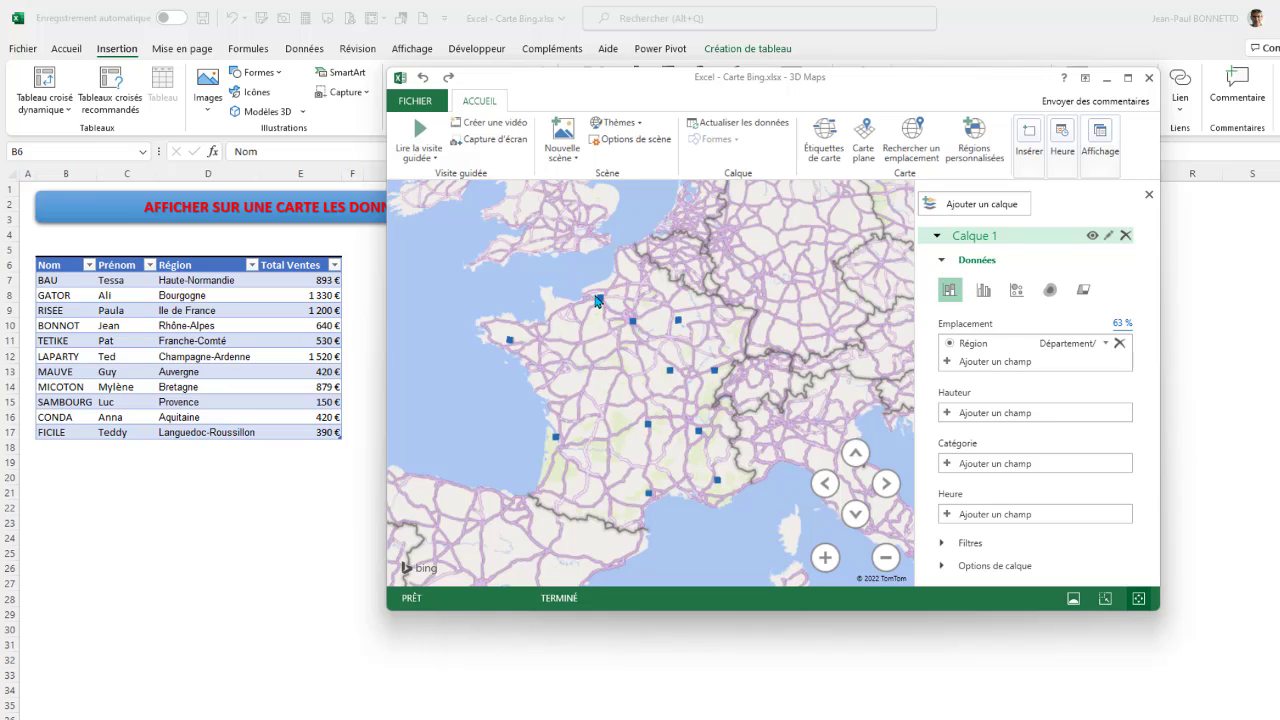
pyautogui.moveTo(603, 302)
pyautogui.moveTo(649, 496)
# Add Total Ventes as the height field of Calque 1 and remove the layer's legend from the map
pyautogui.click(972, 413)
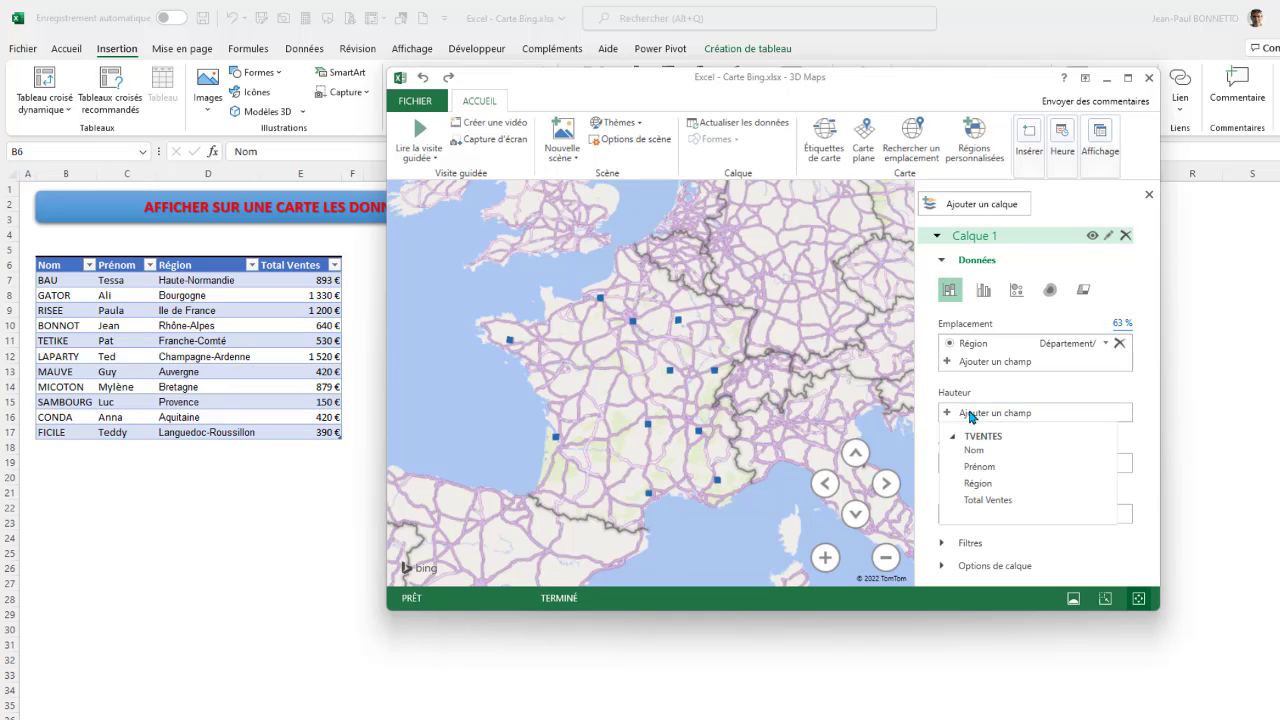
pyautogui.click(995, 500)
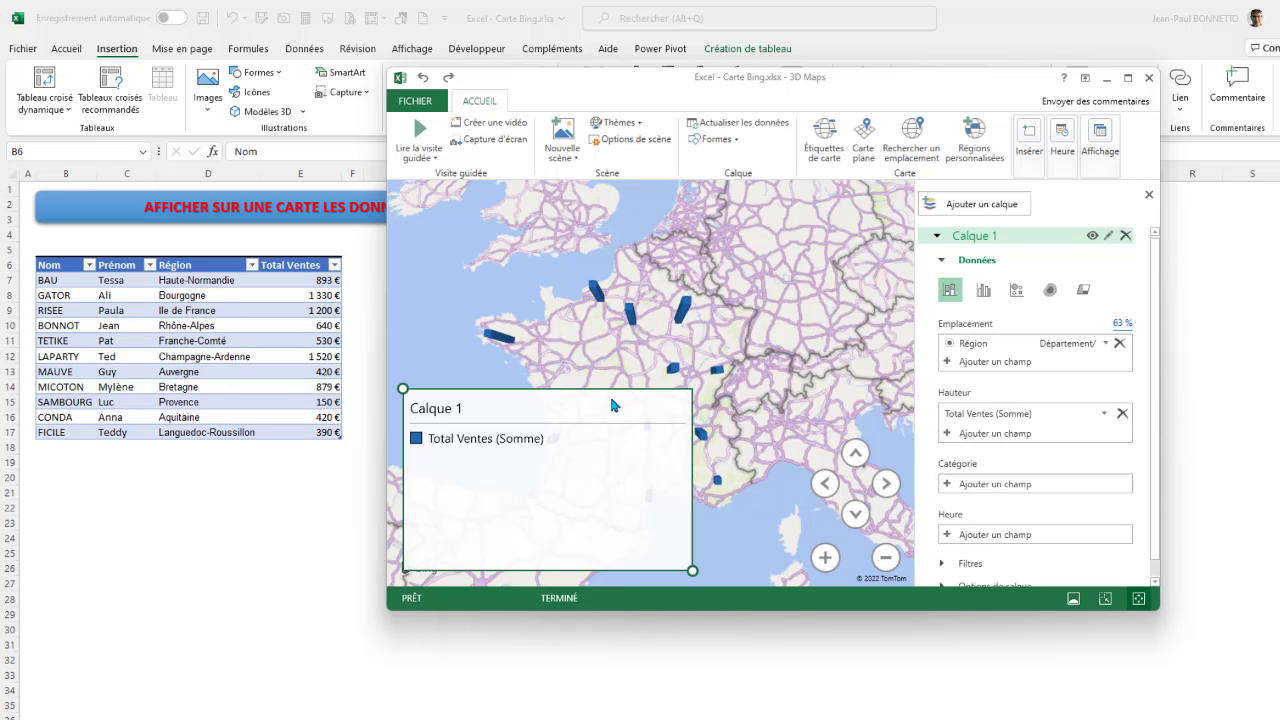
pyautogui.press('Delete')
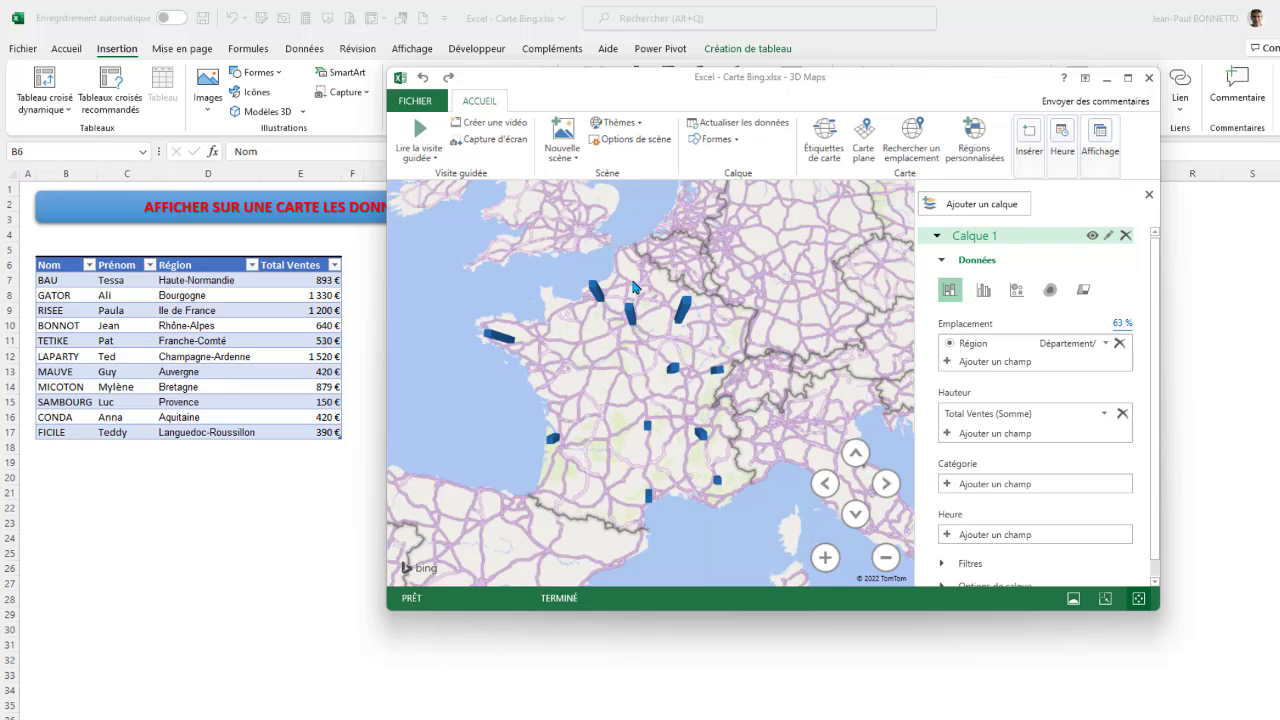
# Maximize the 3D Maps window and turn on map labels with France and its sales columns in view
pyautogui.click(1127, 77)
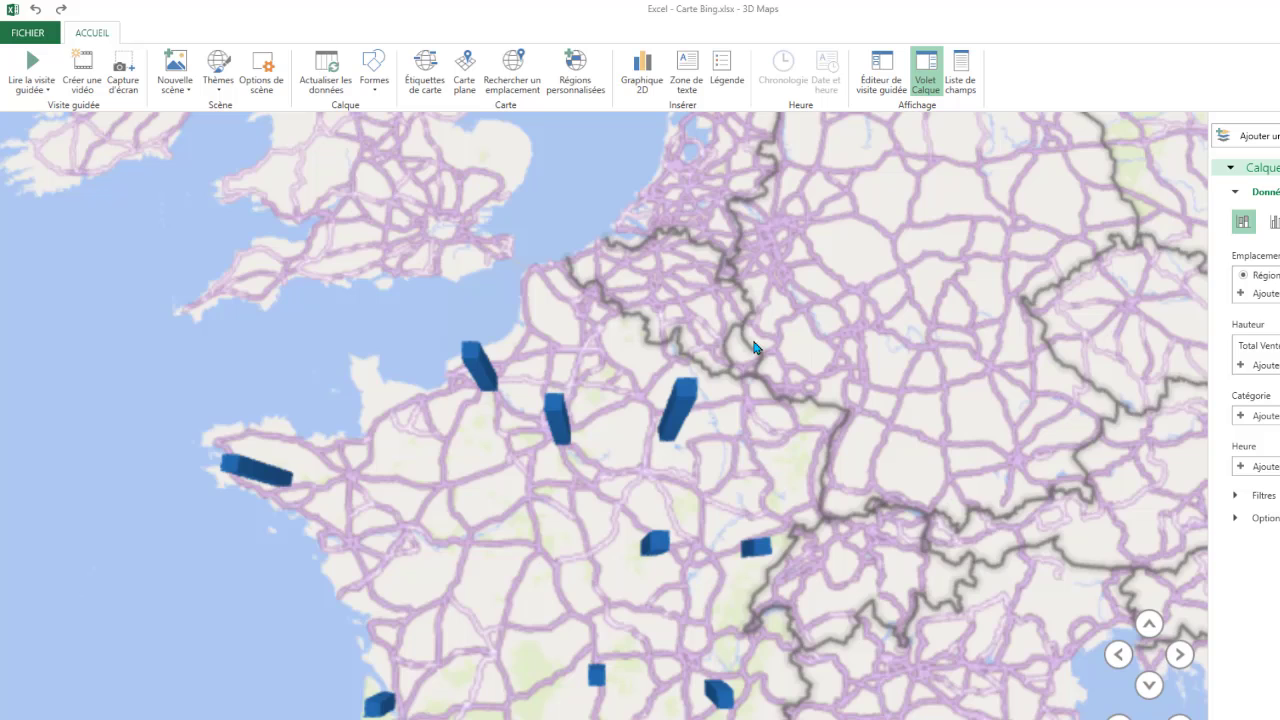
pyautogui.scroll(5, 827, 427)
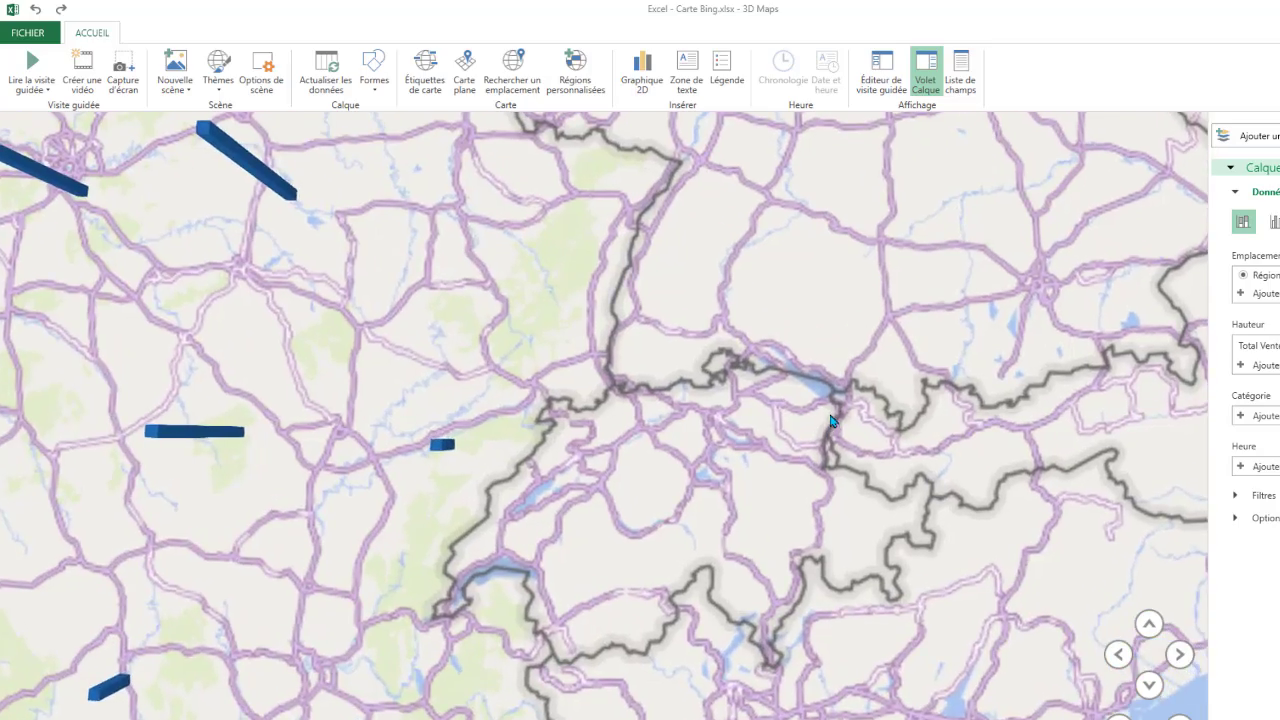
pyautogui.scroll(-5, 847, 419)
pyautogui.scroll(-10, 527, 455)
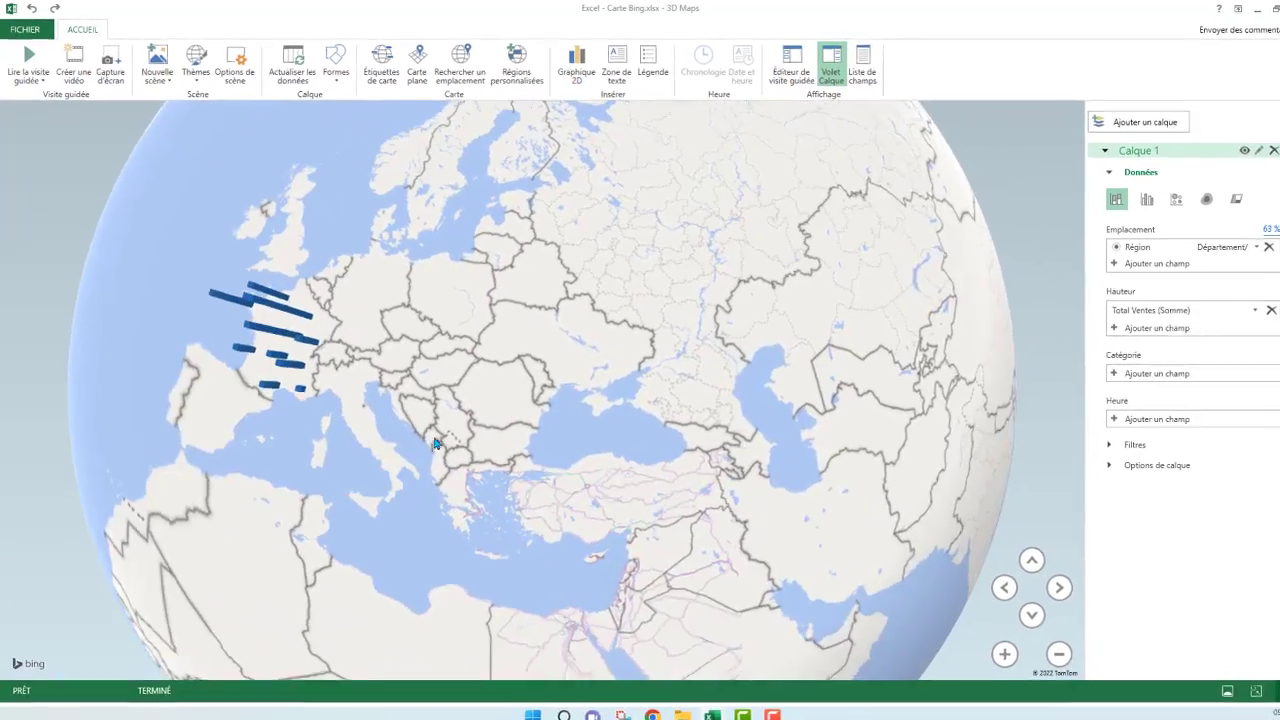
pyautogui.moveTo(435, 443); pyautogui.dragTo(806, 285)
pyautogui.scroll(10, 760, 340)
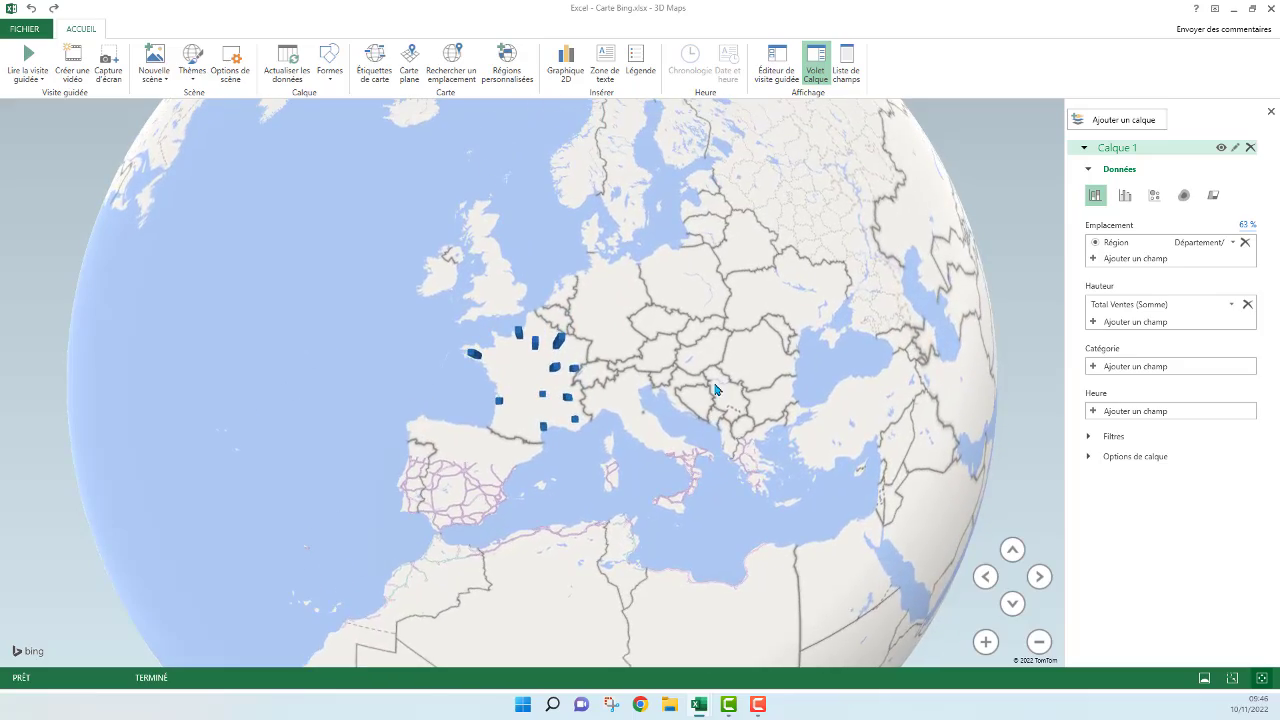
pyautogui.scroll(2, 676, 406)
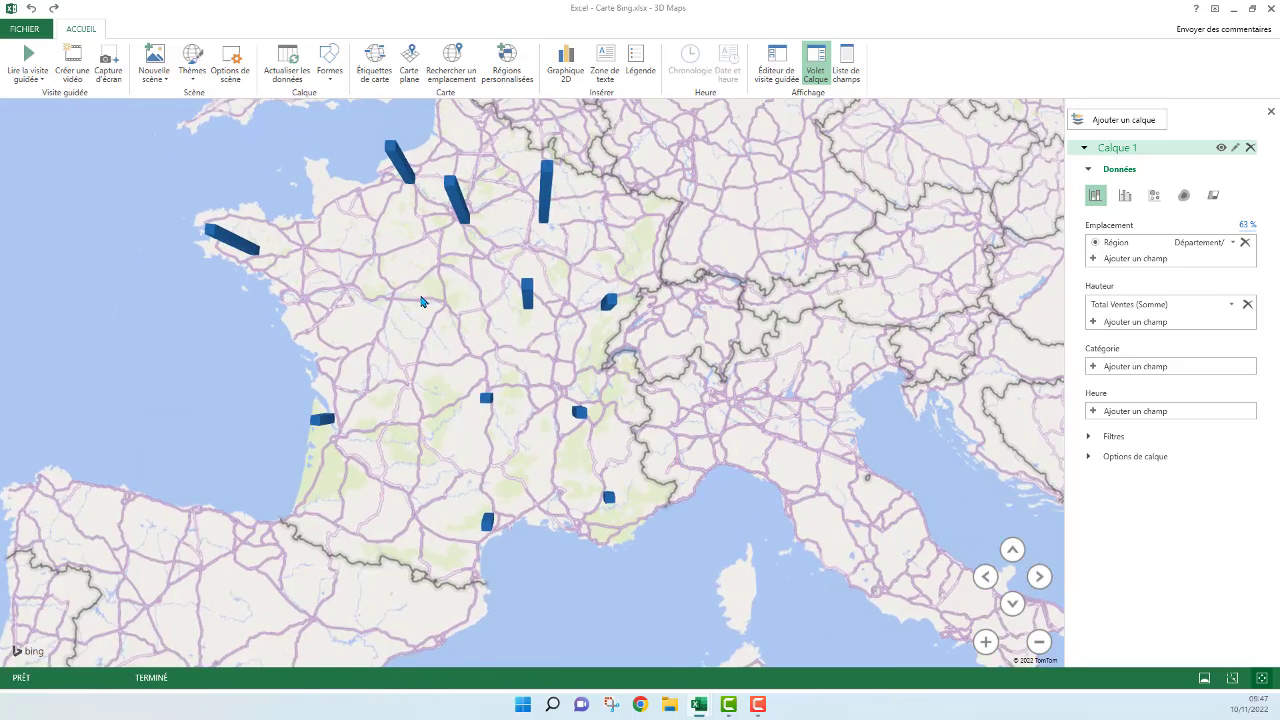
pyautogui.moveTo(421, 301); pyautogui.dragTo(419, 344)
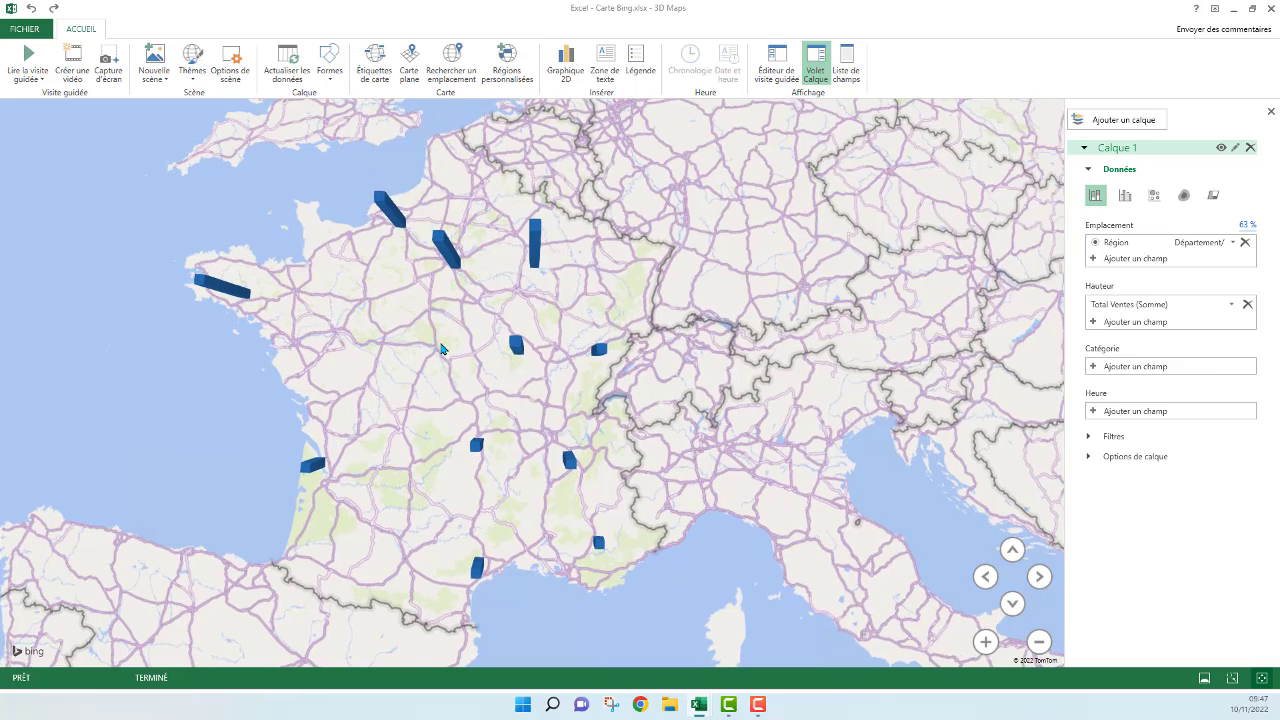
pyautogui.click(375, 57)
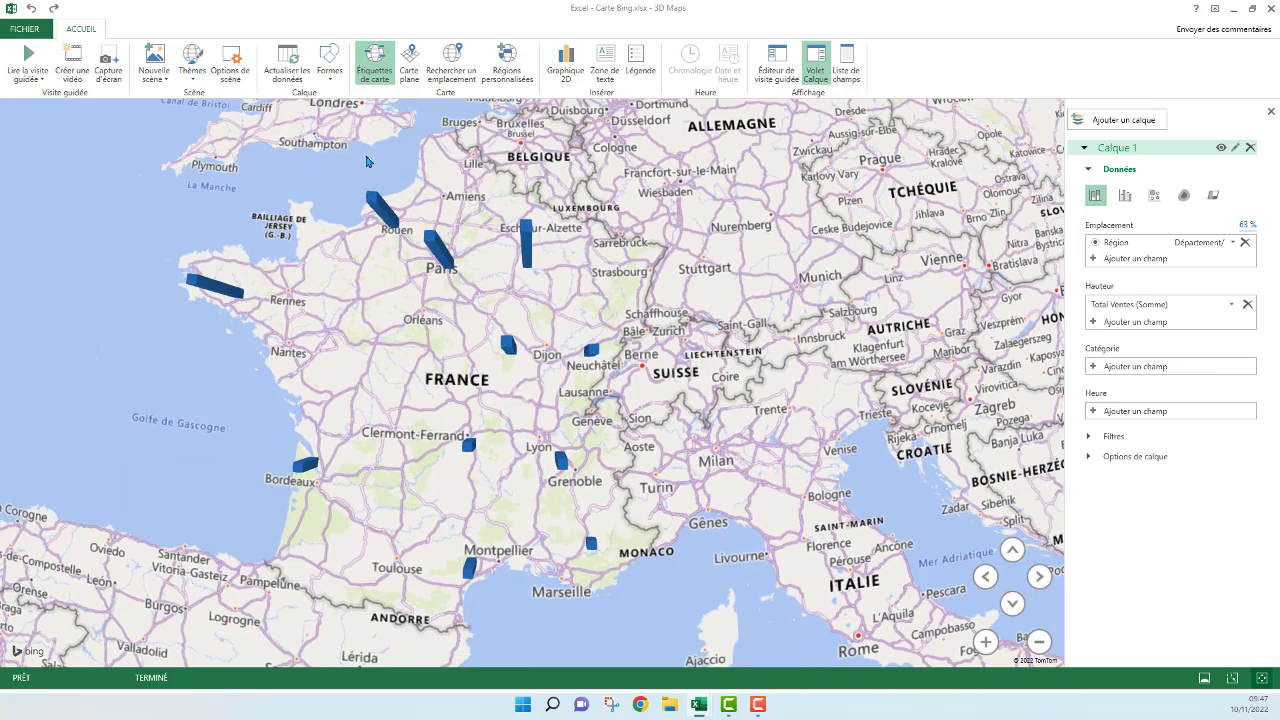
# Try the satellite imagery theme on the 3D map, and restore the original light road theme
pyautogui.click(193, 78)
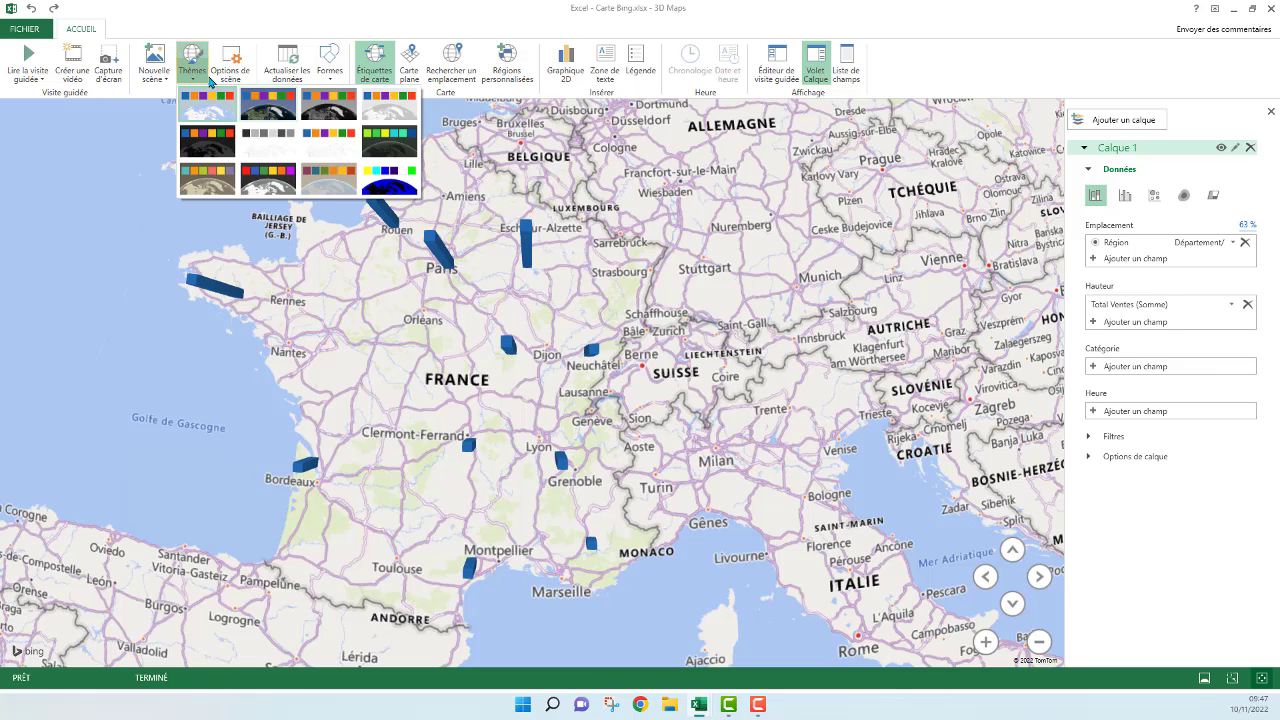
pyautogui.click(268, 110)
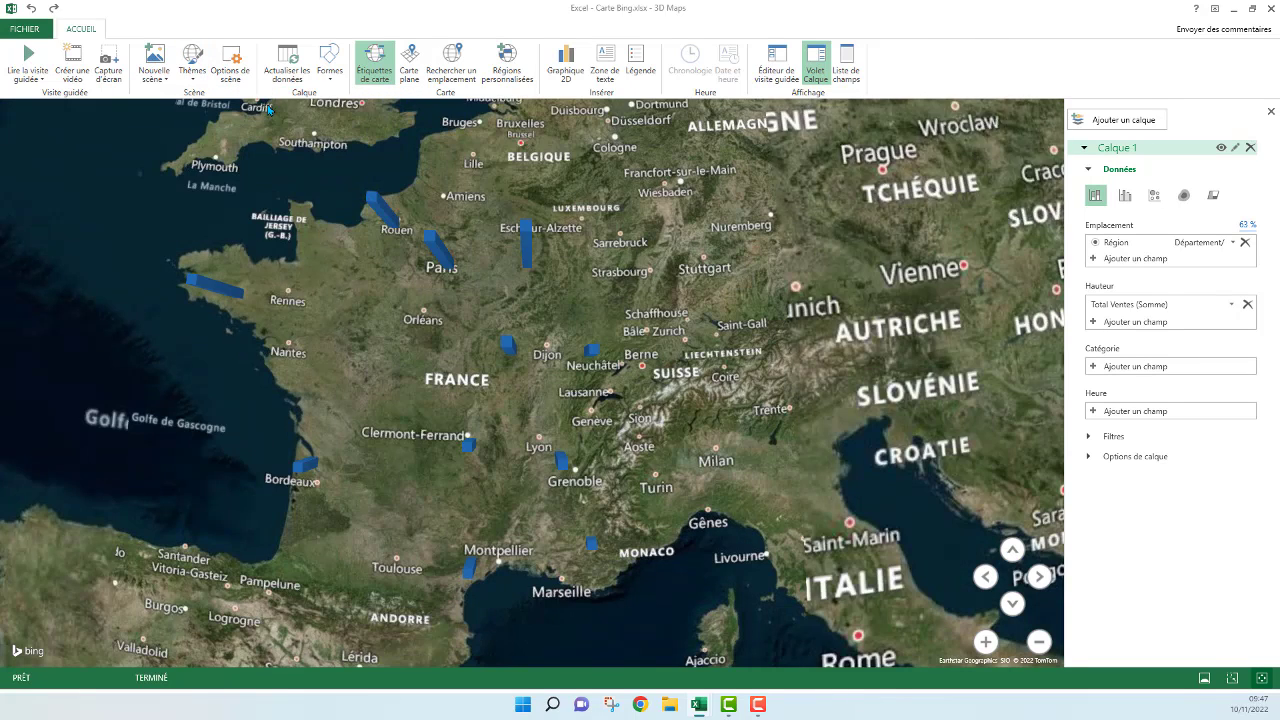
pyautogui.scroll(3, 400, 315)
pyautogui.scroll(-3, 400, 315)
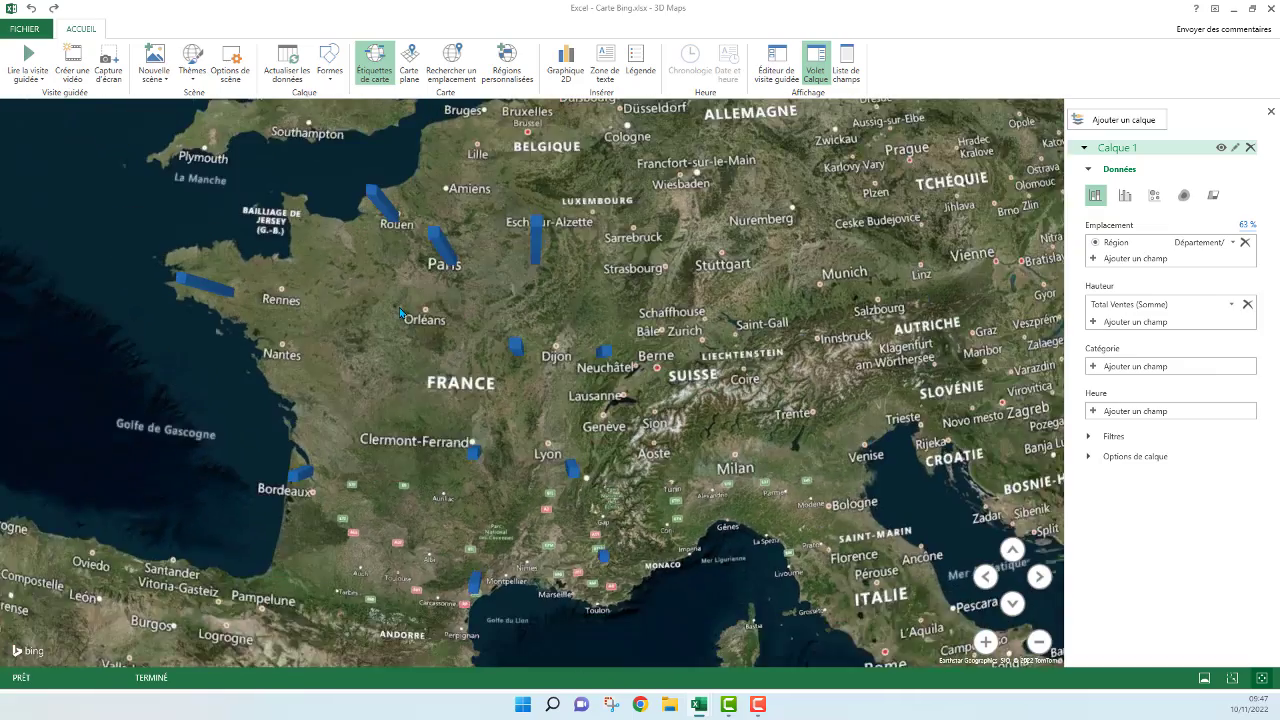
pyautogui.click(187, 86)
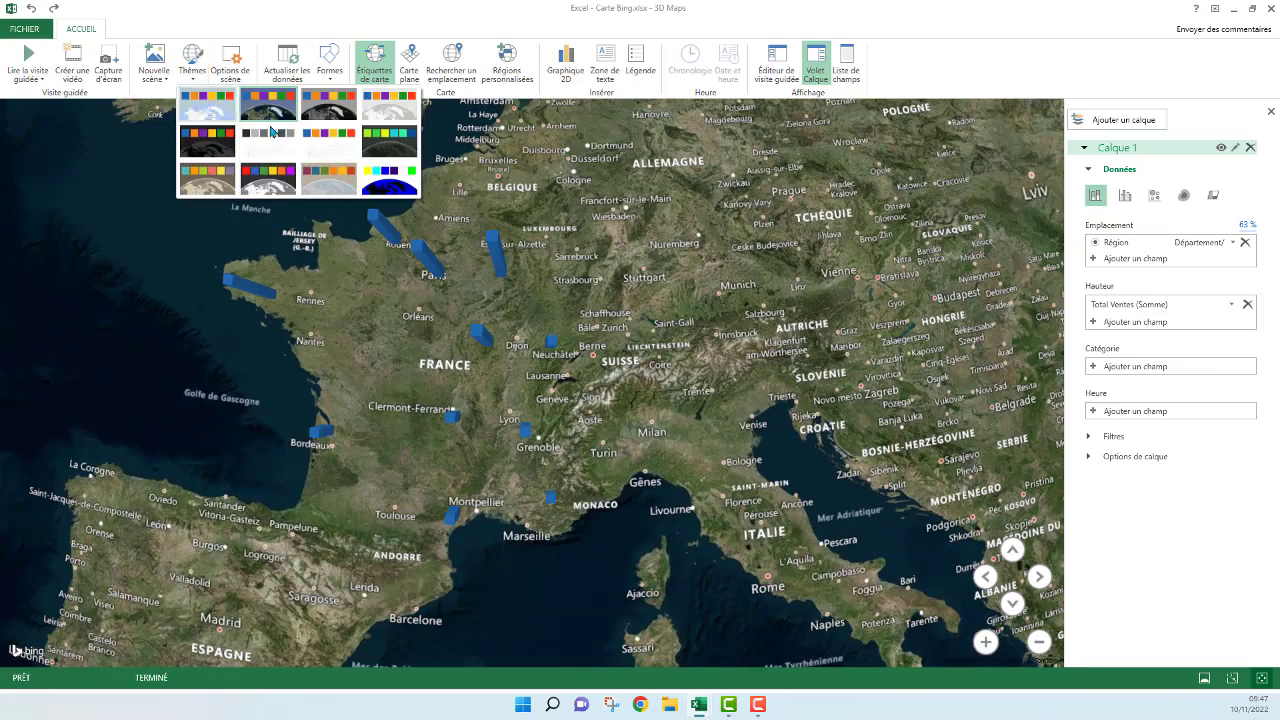
pyautogui.click(195, 110)
pyautogui.scroll(-5, 645, 282)
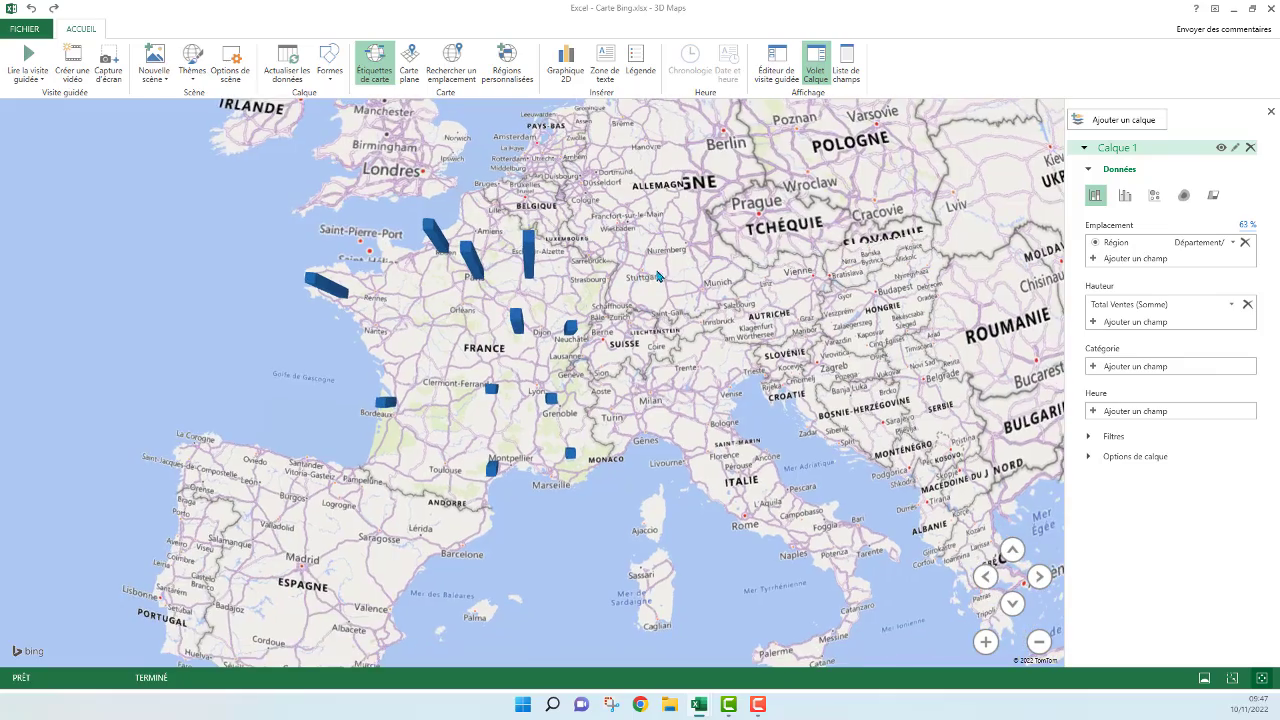
pyautogui.scroll(4, 648, 280)
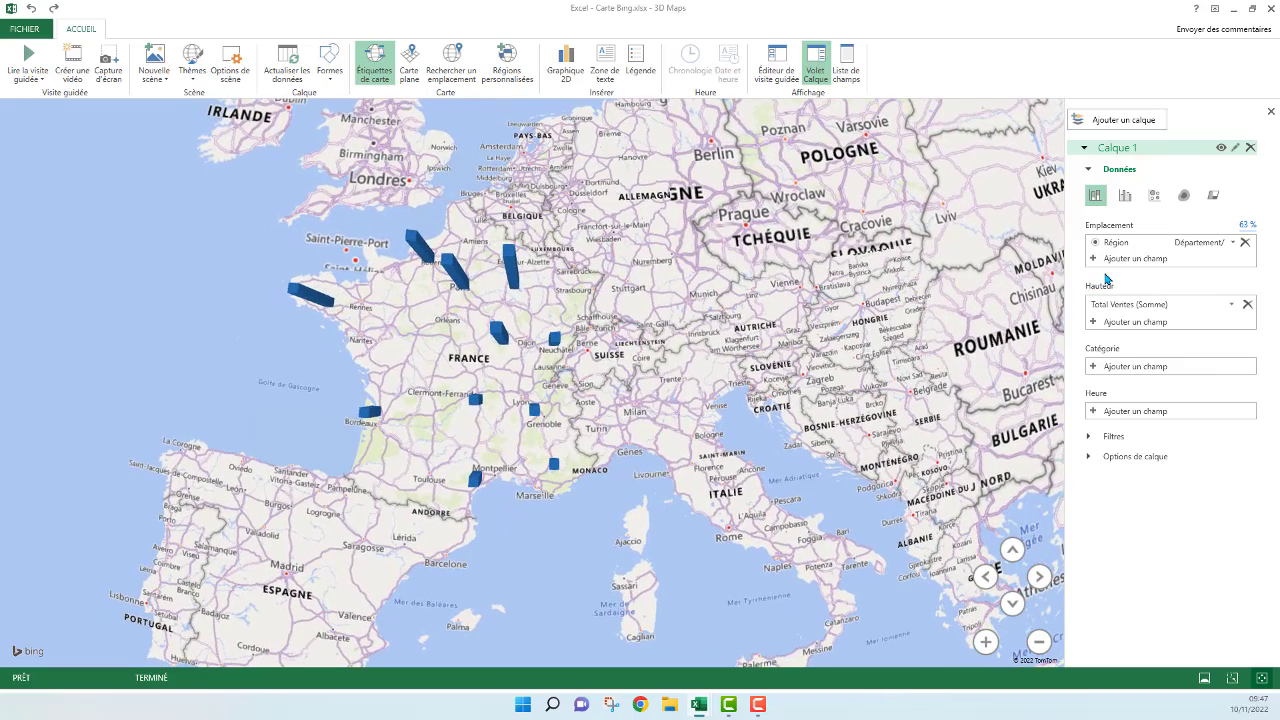
# Try the bubble and heat map visualizations for Calque 1, and return the layer to stacked columns
pyautogui.click(1154, 195)
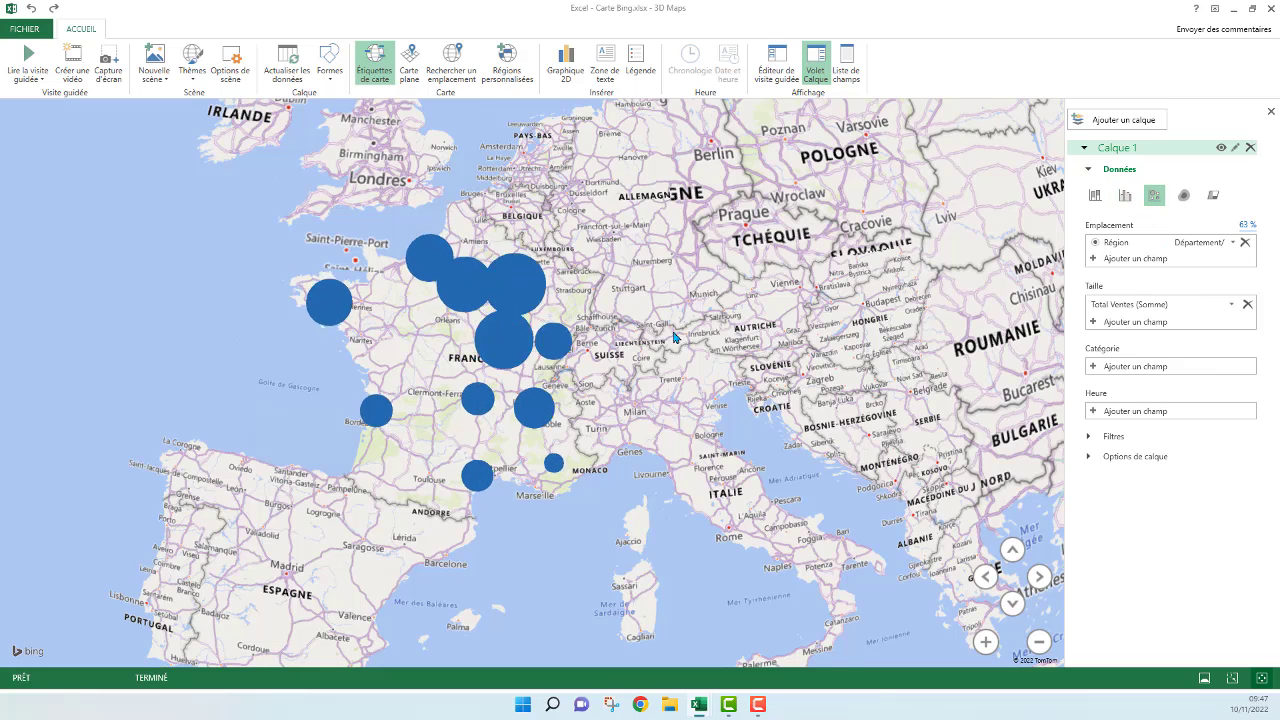
pyautogui.click(1184, 195)
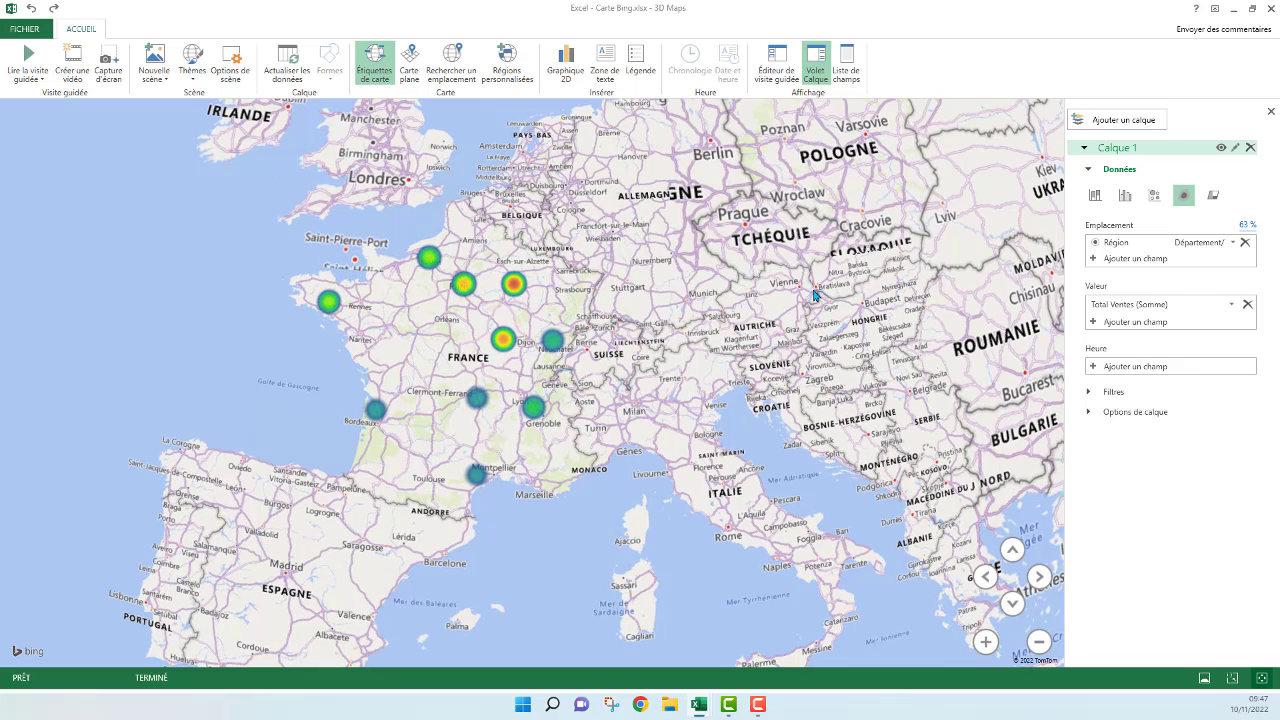
pyautogui.click(1094, 197)
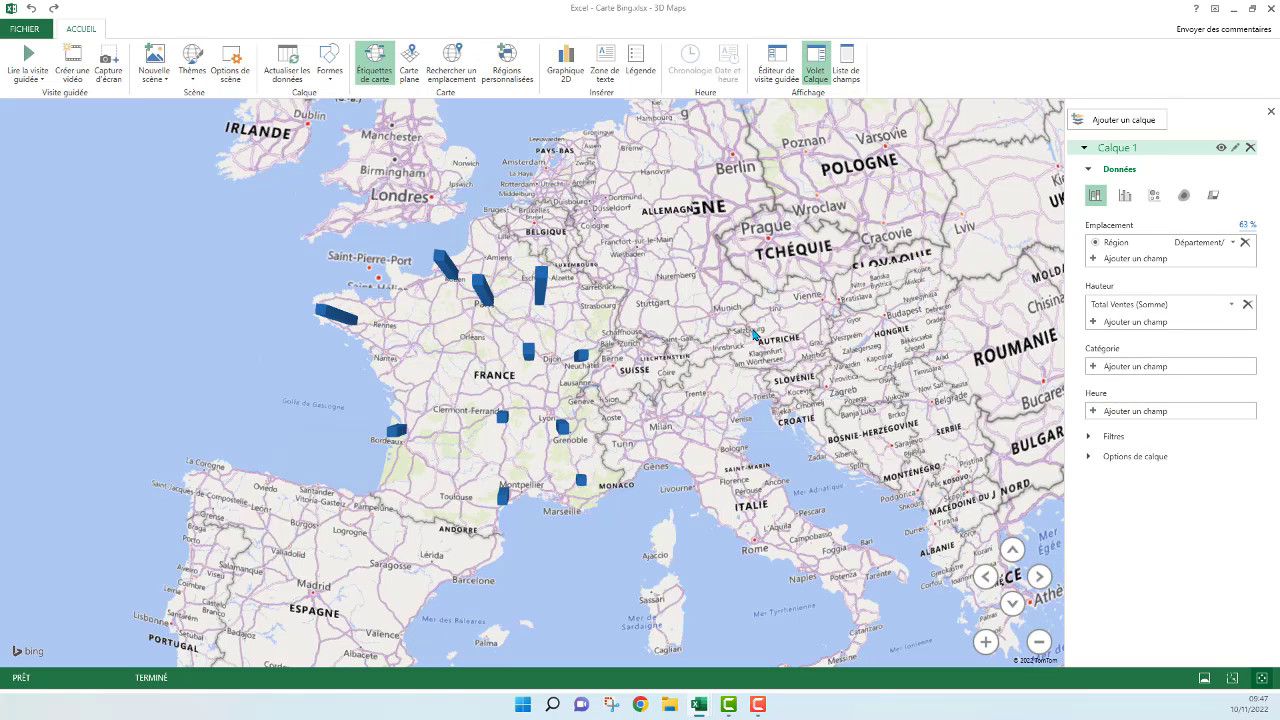
# Expand the Filtres options of Calque 1 and look at adding a filter, leaving the layer unfiltered
pyautogui.click(1089, 437)
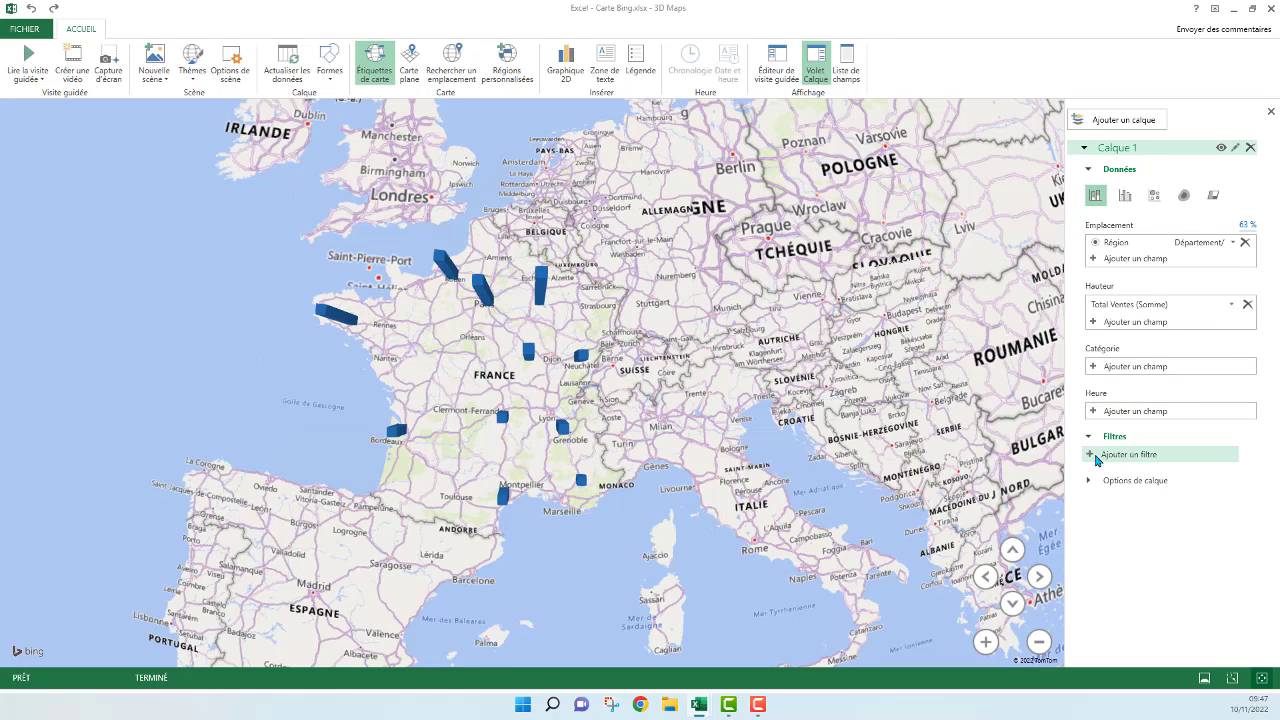
pyautogui.click(1100, 455)
pyautogui.click(707, 309)
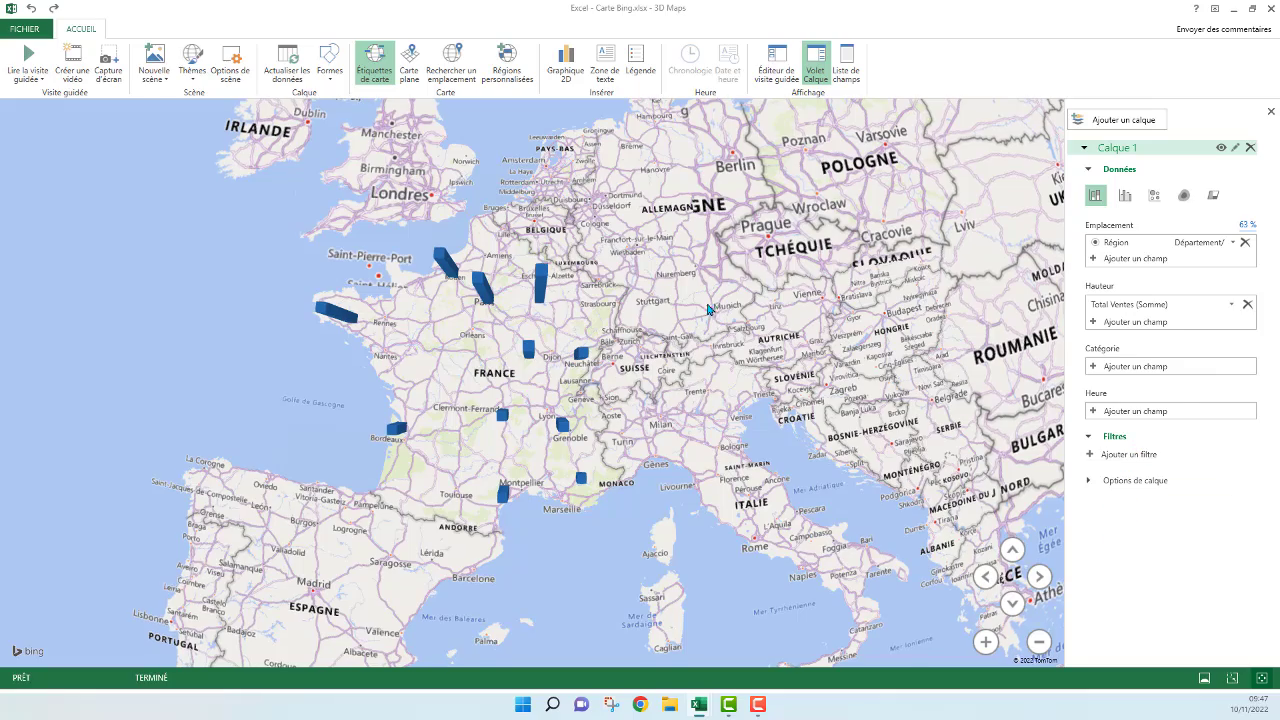
pyautogui.scroll(-5, 707, 309)
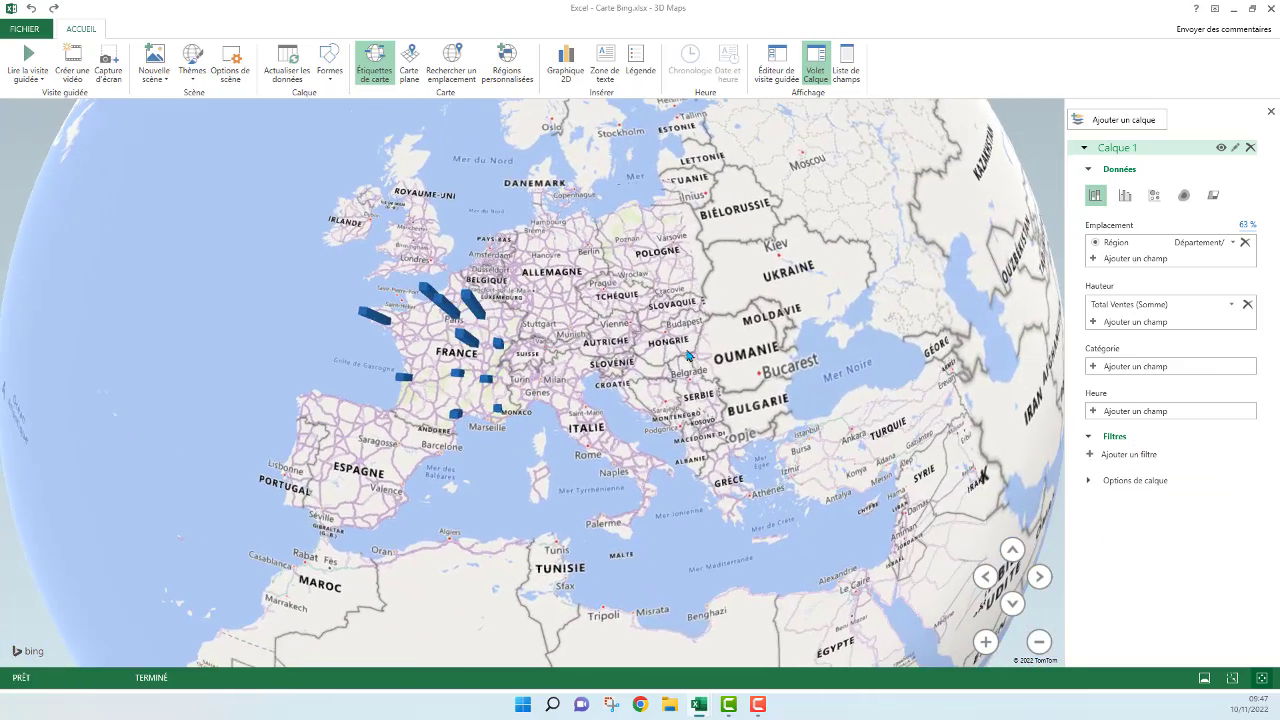
pyautogui.scroll(5, 688, 356)
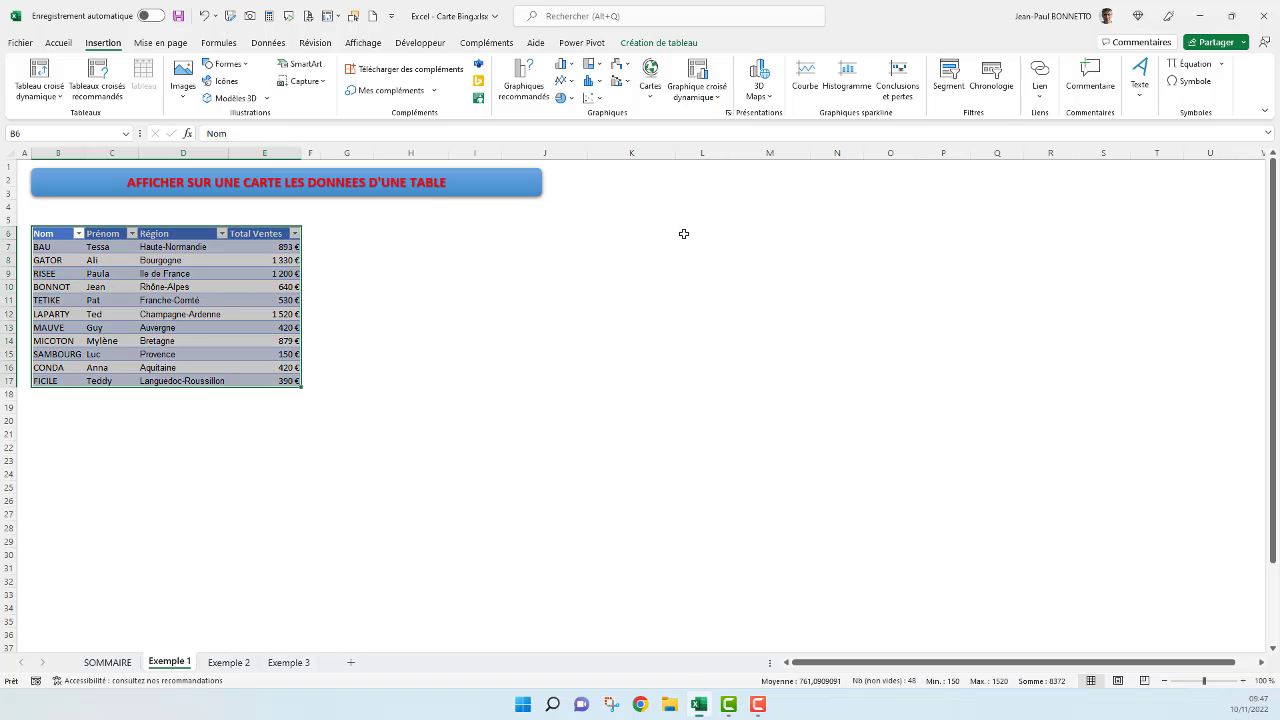
# Close 3D Maps and insert a Carte choroplèthe map chart from the table's Région and Total Ventes data
pyautogui.click(1264, 8)
pyautogui.click(411, 284)
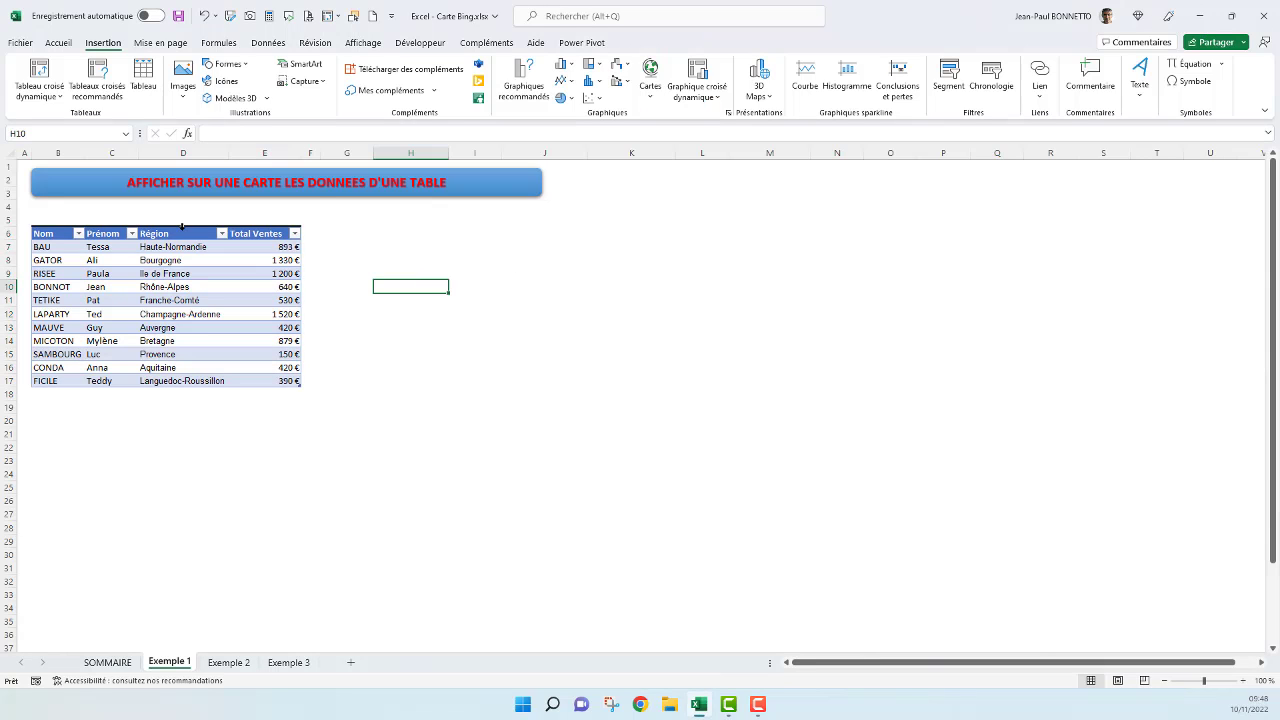
pyautogui.moveTo(170, 226); pyautogui.dragTo(277, 277)
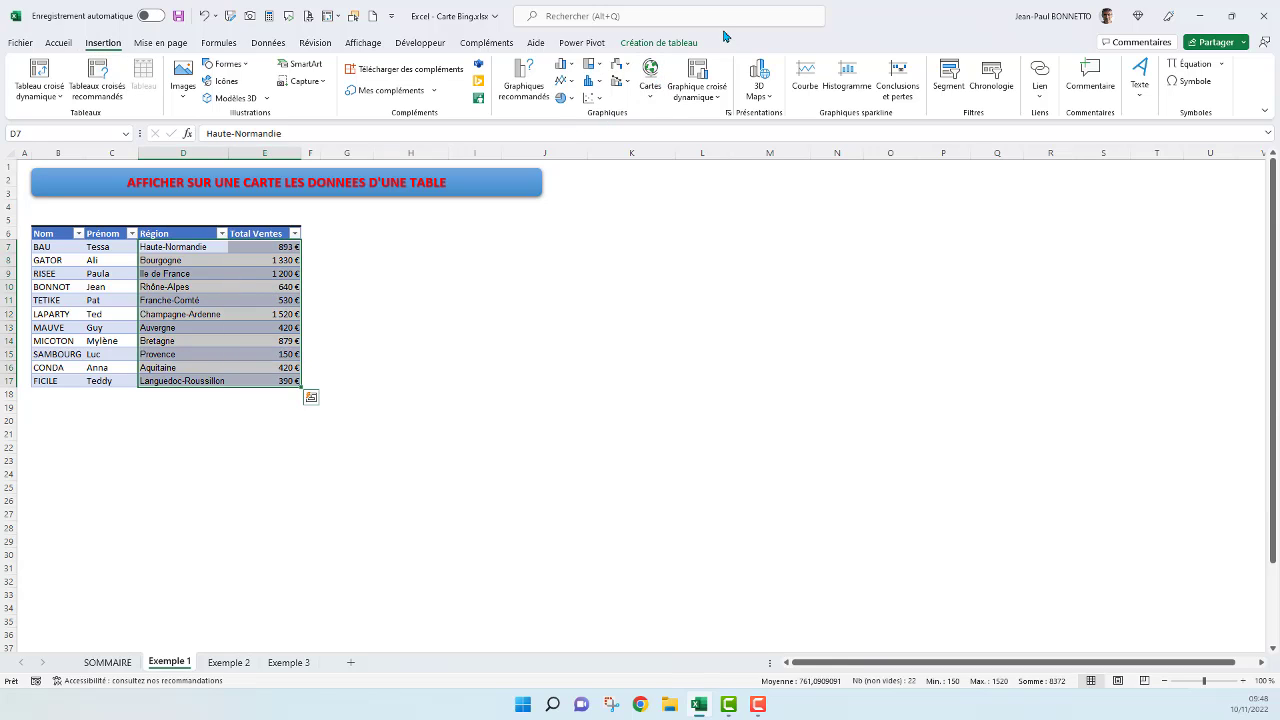
pyautogui.click(657, 91)
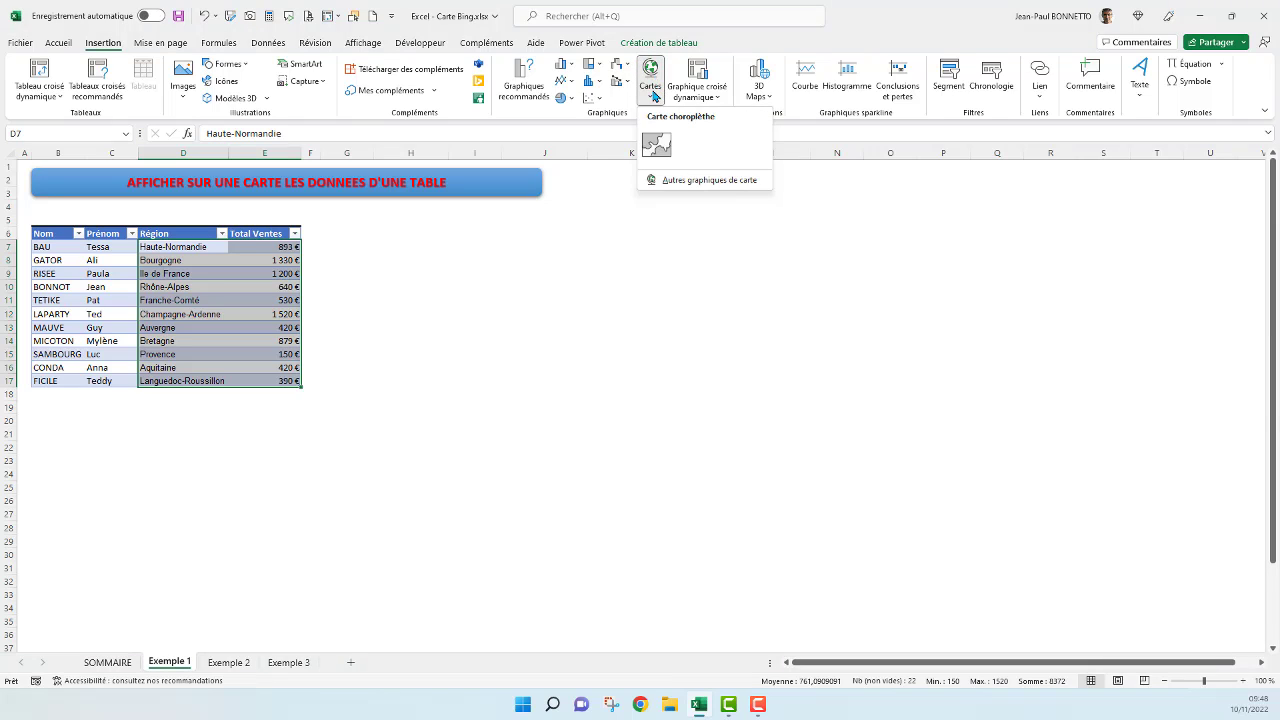
pyautogui.click(657, 146)
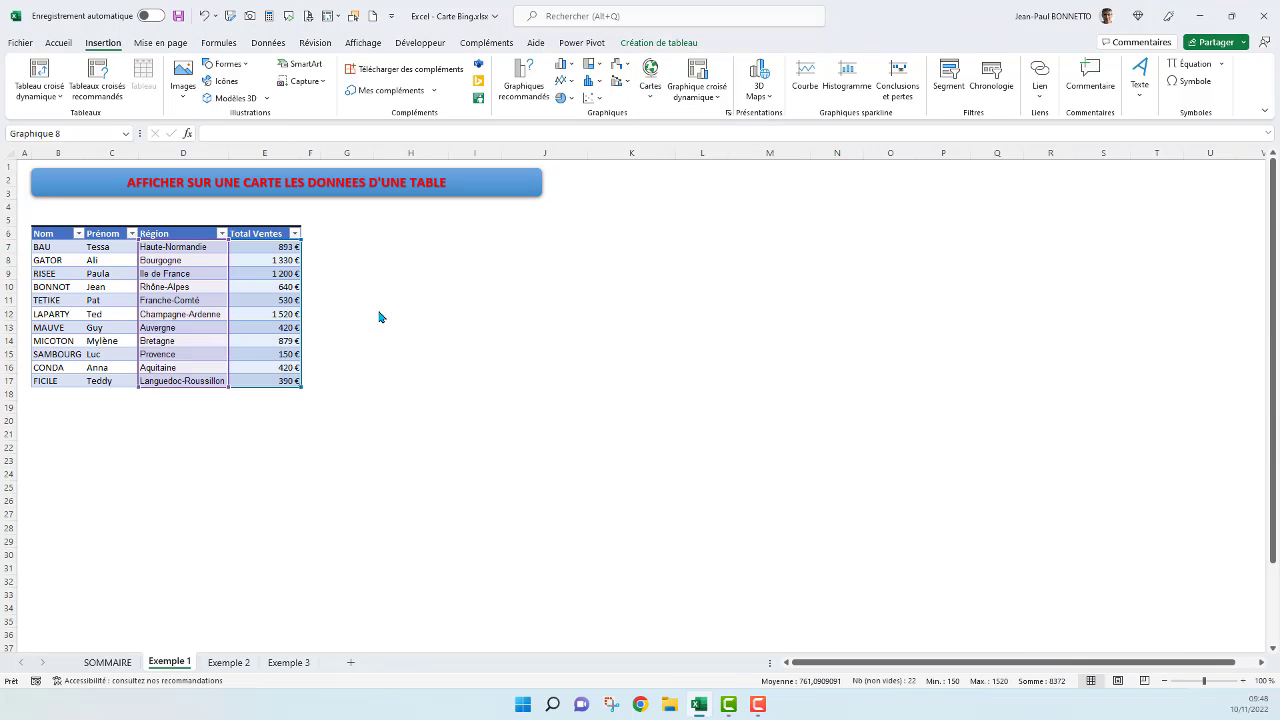
# Move the map chart beside the table and enlarge it to about 12 cm high and 21 cm wide
pyautogui.moveTo(560, 317); pyautogui.dragTo(428, 235)
pyautogui.moveTo(670, 423); pyautogui.dragTo(883, 535)
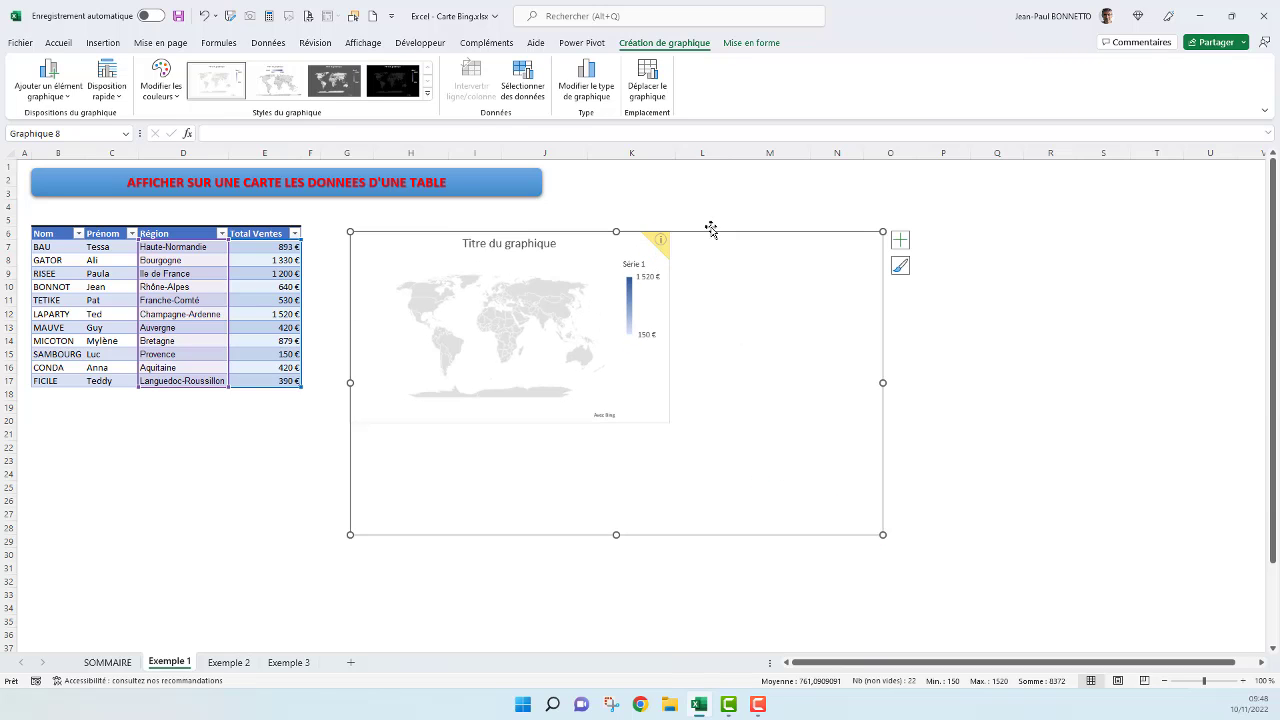
pyautogui.moveTo(710, 230); pyautogui.dragTo(737, 247)
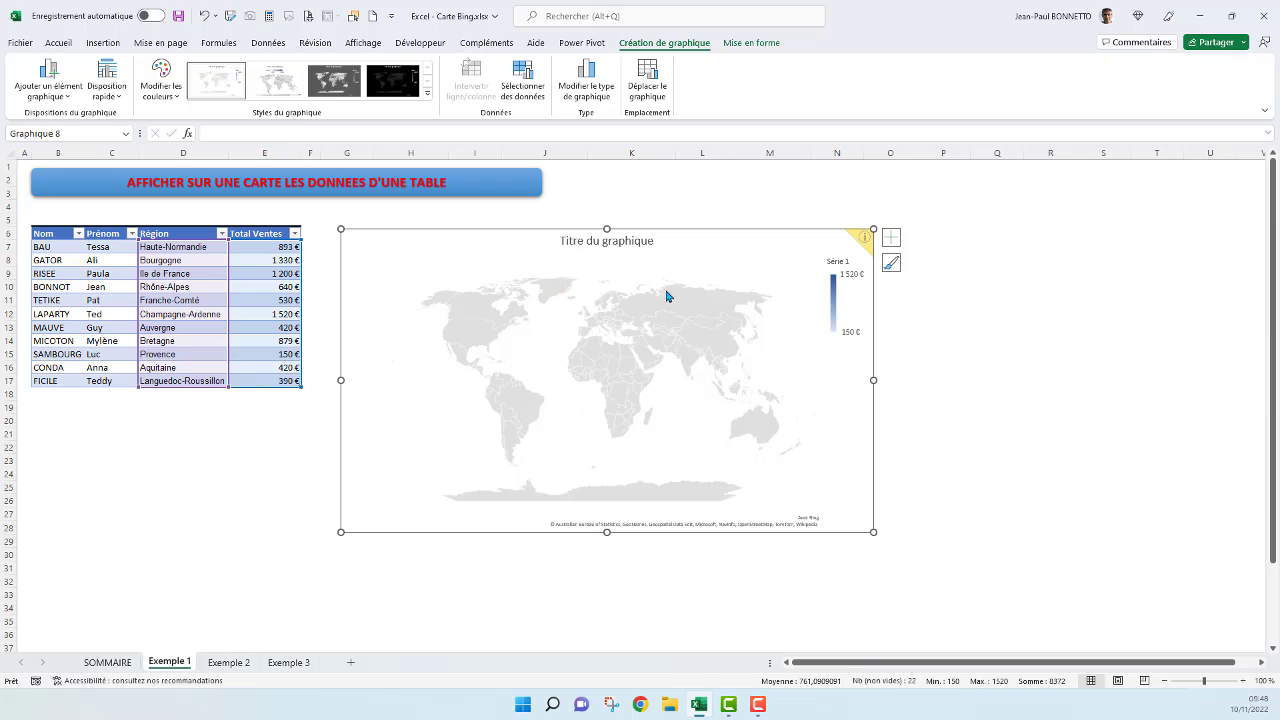
# Rename the Région column header as Province and check the values shown for the regions on the map chart
pyautogui.click(208, 233)
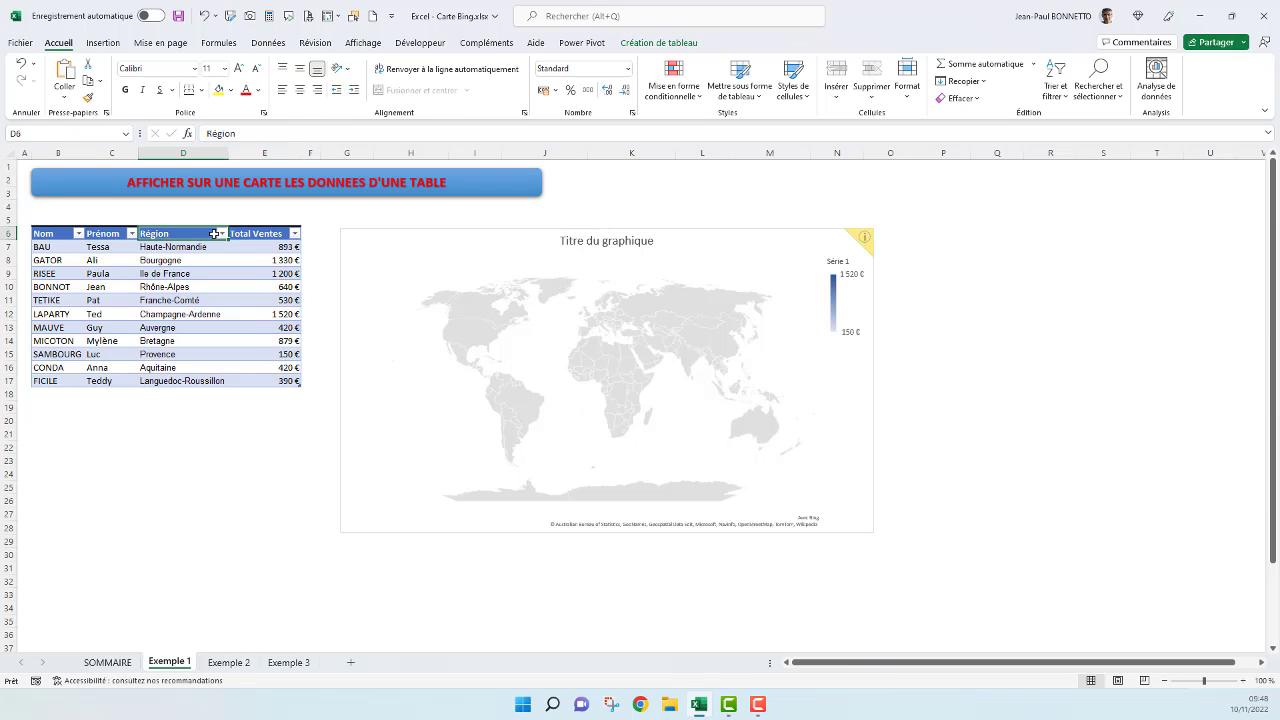
pyautogui.write('Provin')
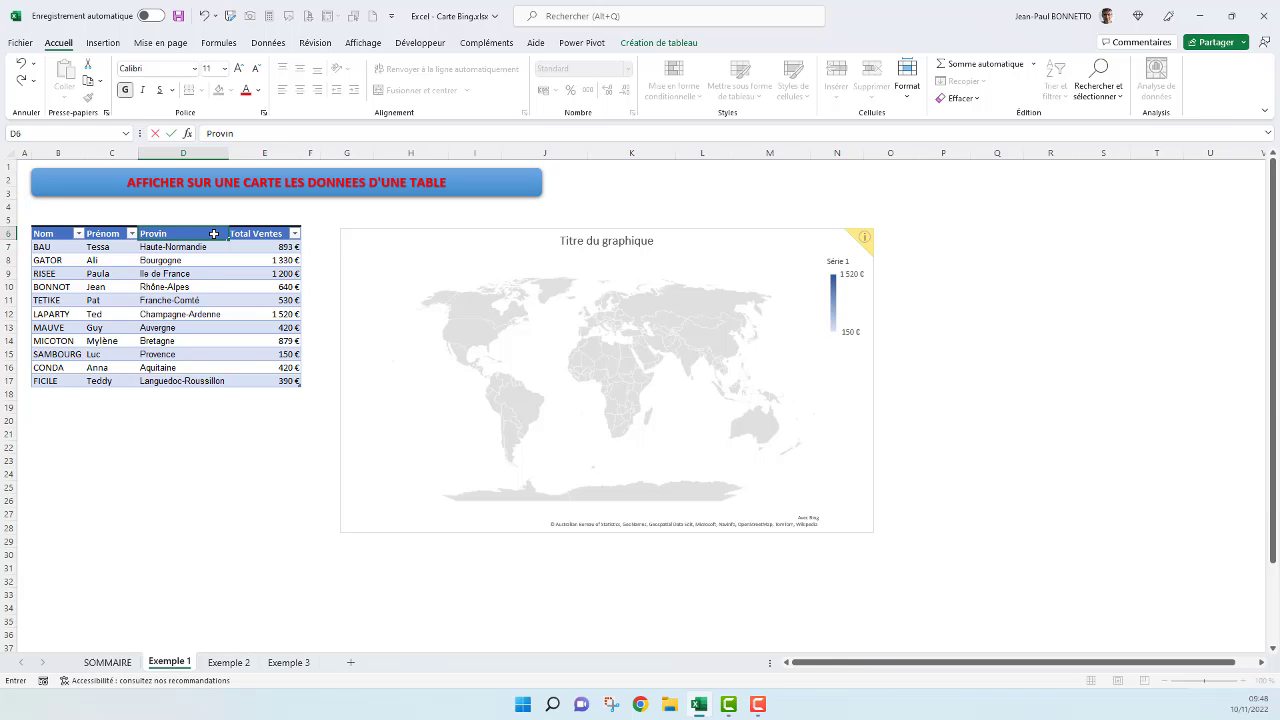
pyautogui.write('ce')
pyautogui.press('Return')
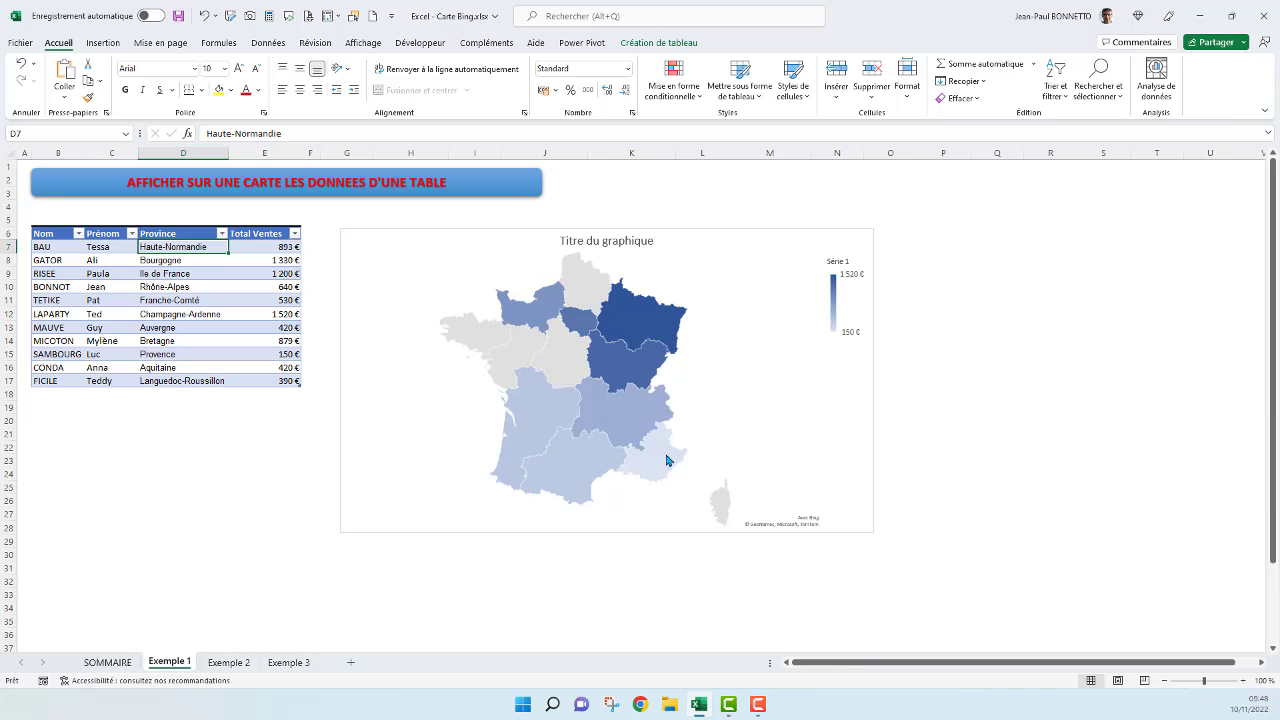
pyautogui.moveTo(616, 320)
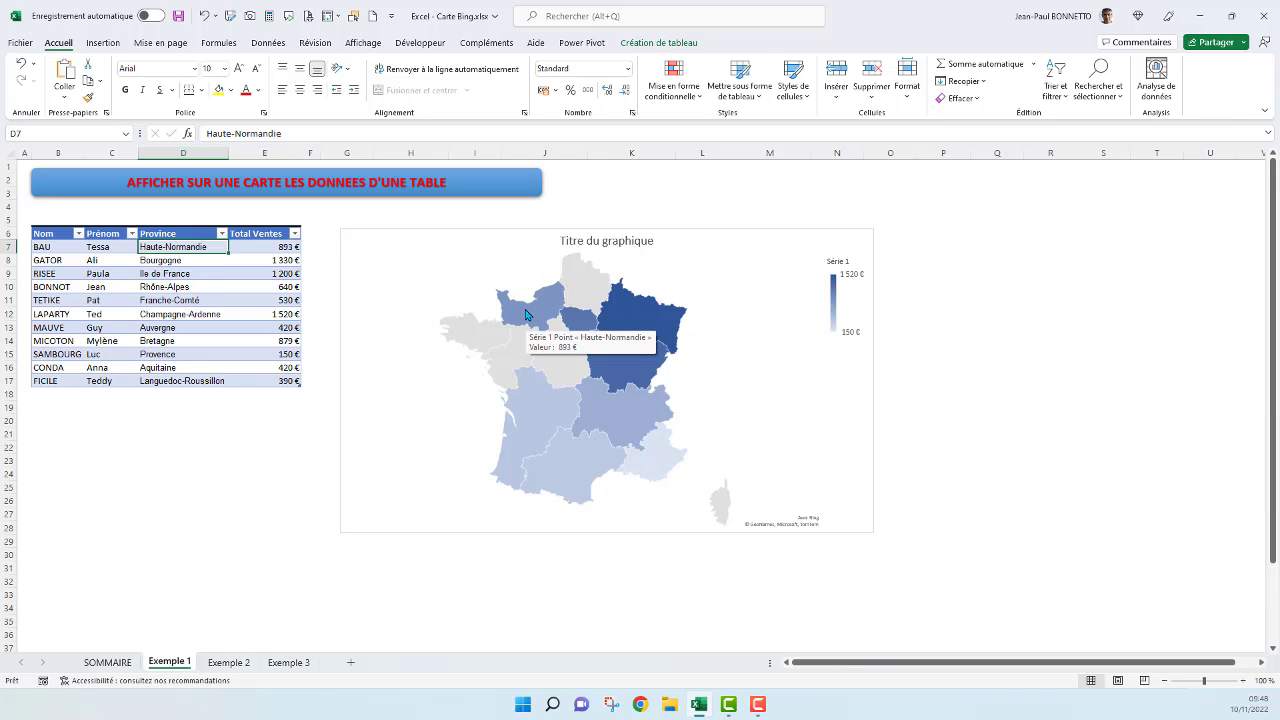
pyautogui.moveTo(533, 429)
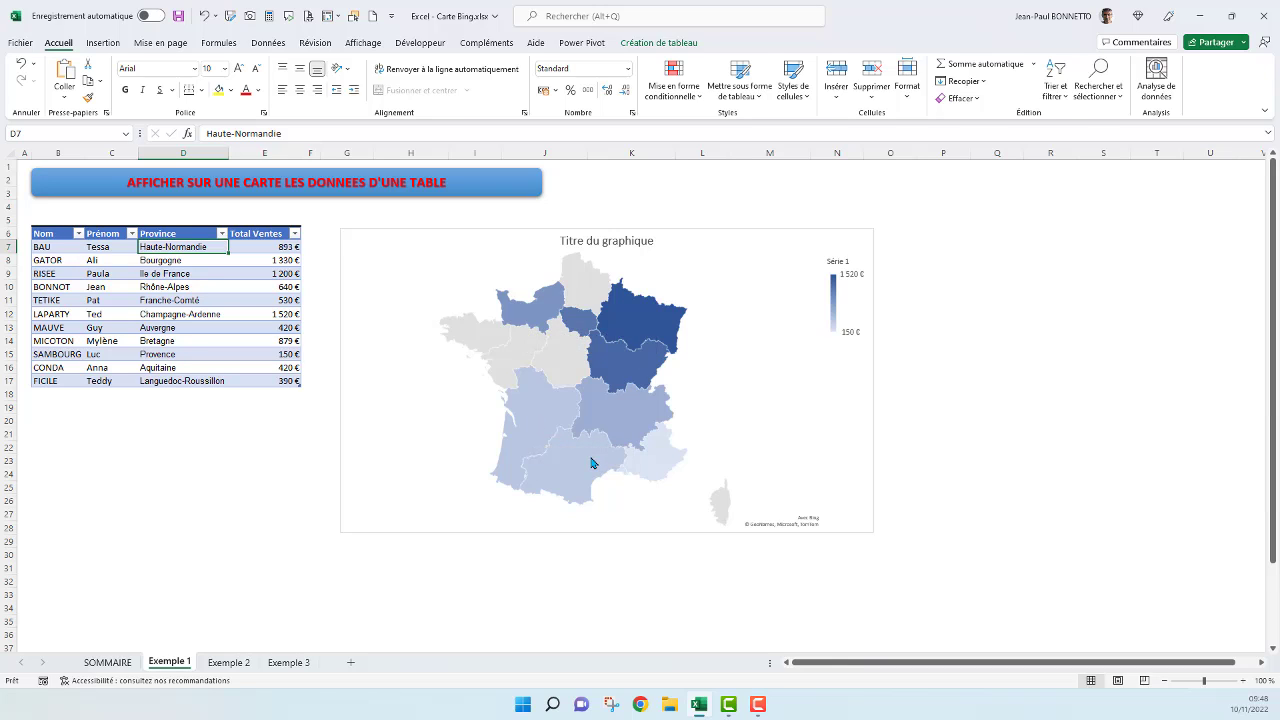
# Add data labels to the map chart and display its chart design options
pyautogui.click(858, 249)
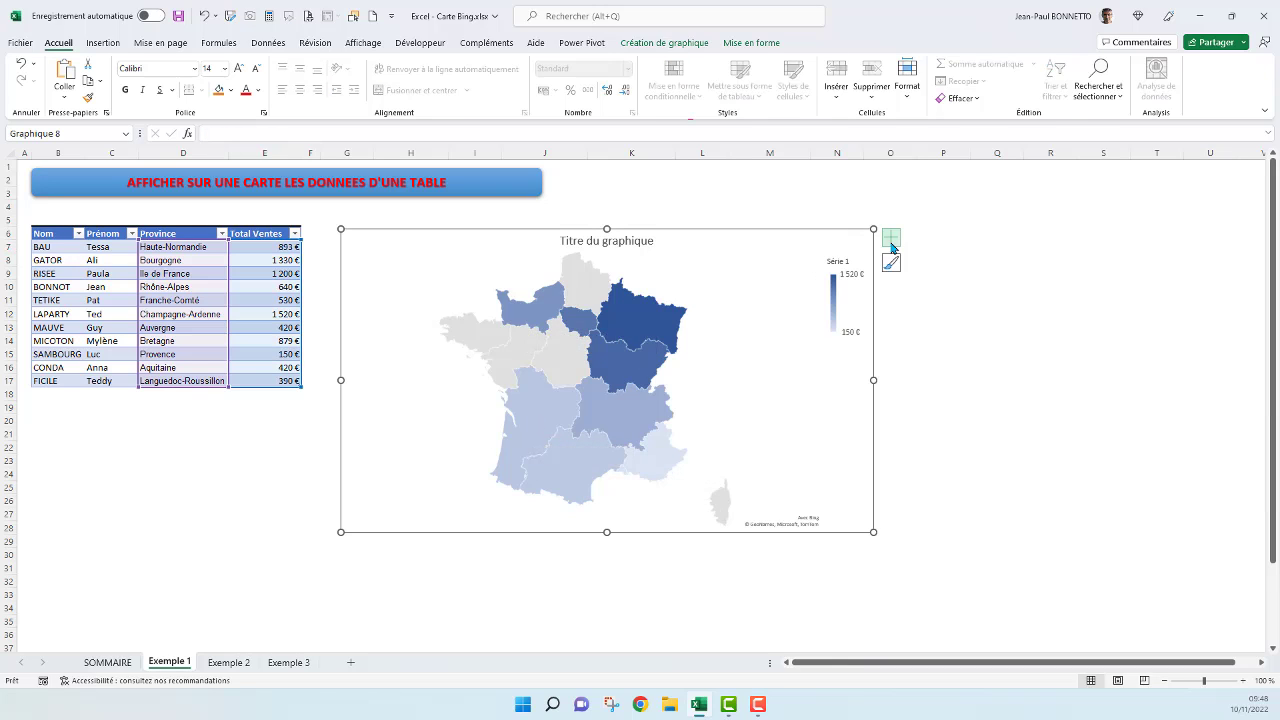
pyautogui.click(891, 237)
pyautogui.click(923, 267)
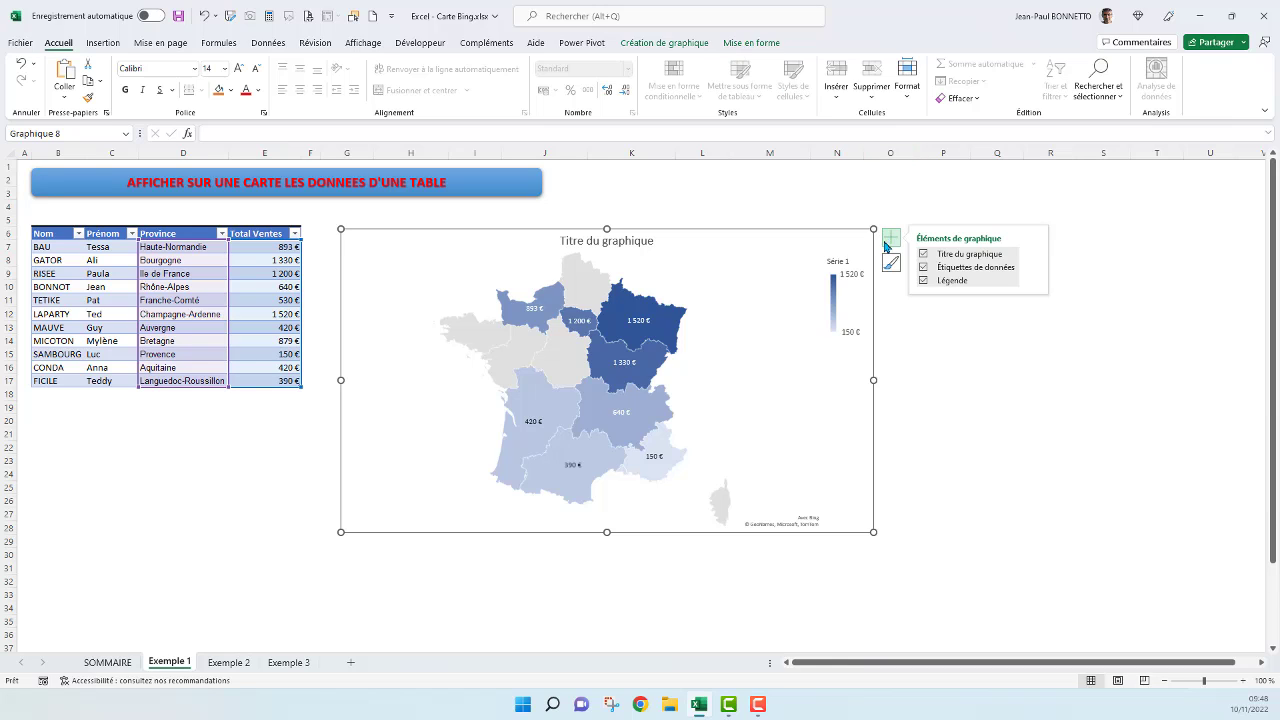
pyautogui.click(709, 45)
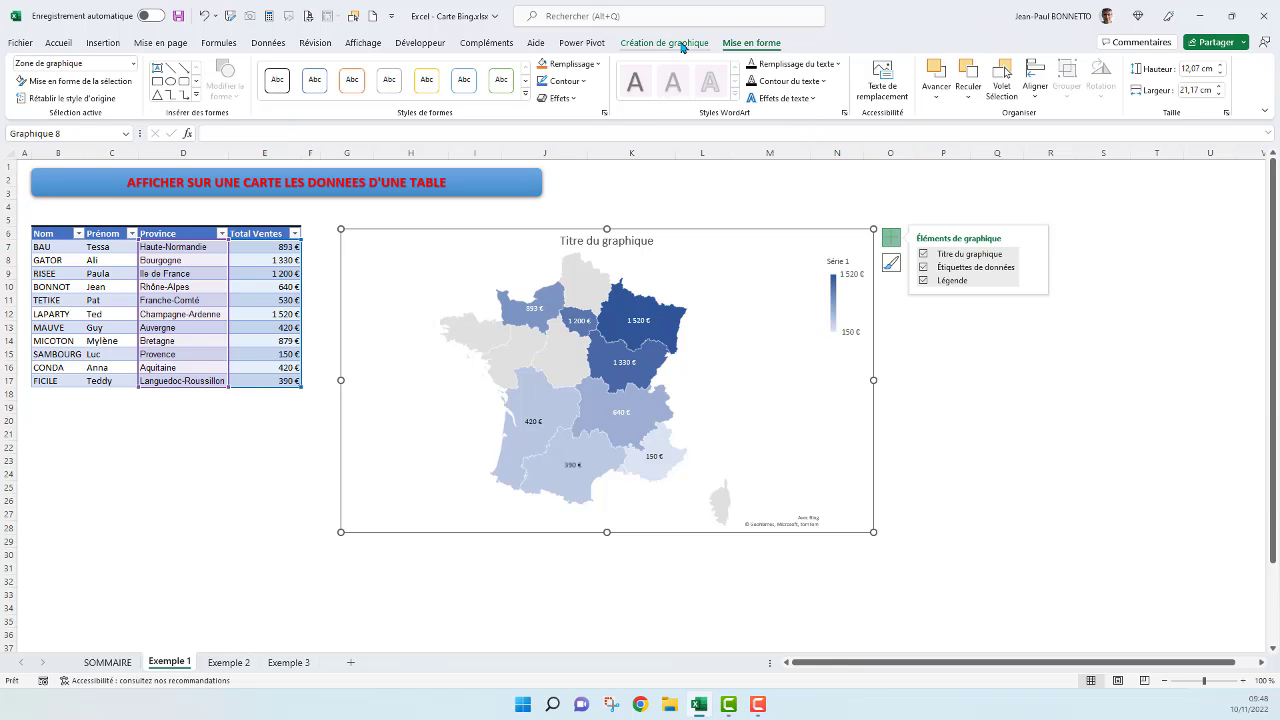
pyautogui.click(682, 43)
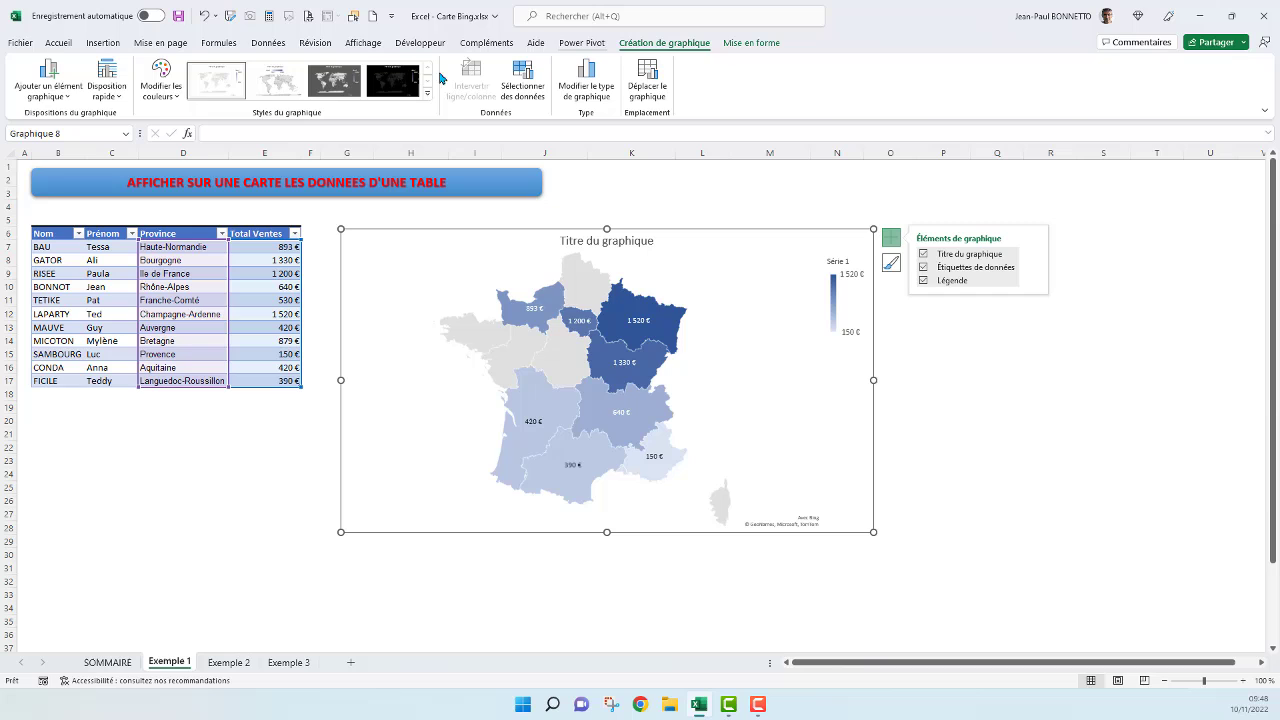
# Recolour the map chart with the gold monochrome palette
pyautogui.click(163, 90)
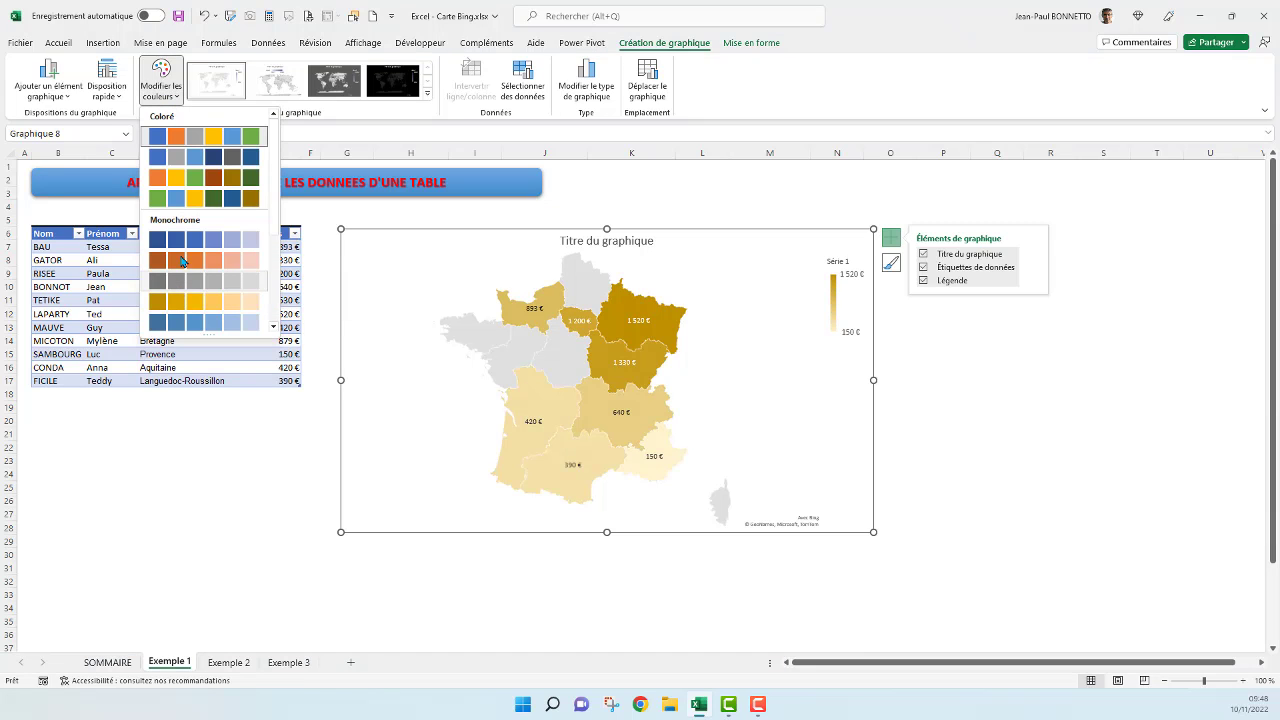
pyautogui.click(183, 301)
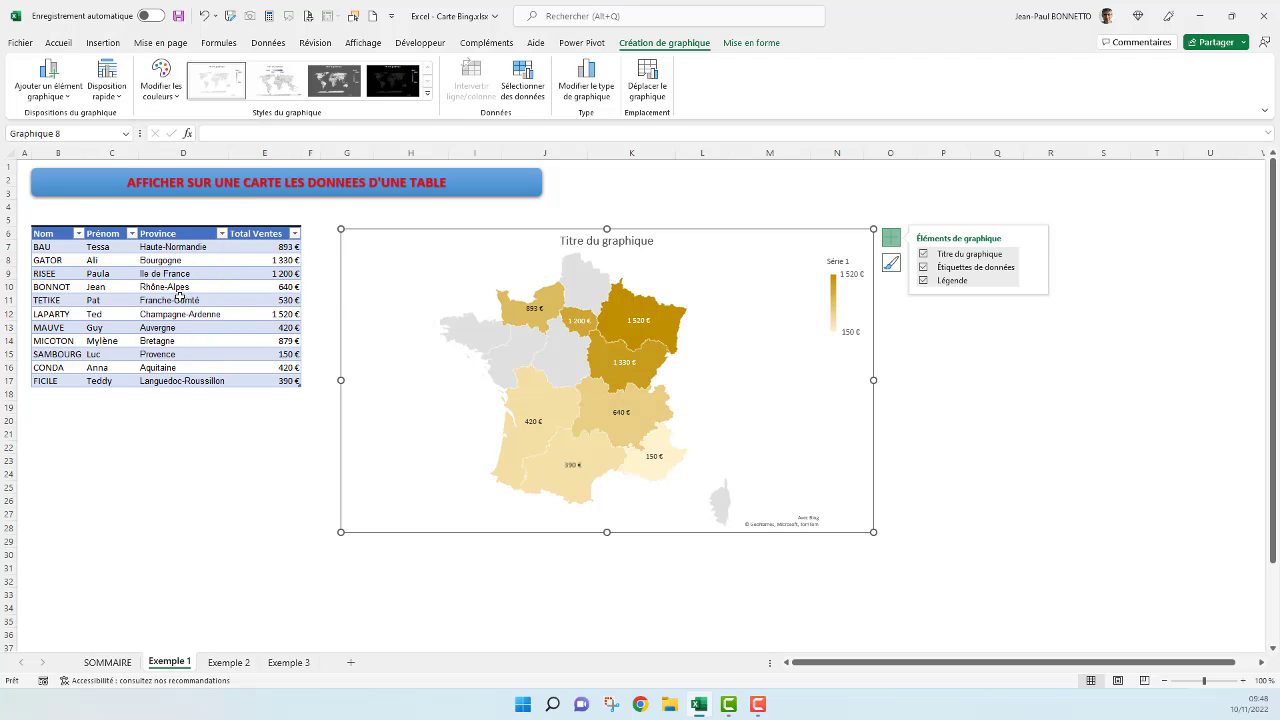
# Try the black and the horizontal-legend chart styles on the map chart, returning to the first style with data labels shown
pyautogui.click(405, 88)
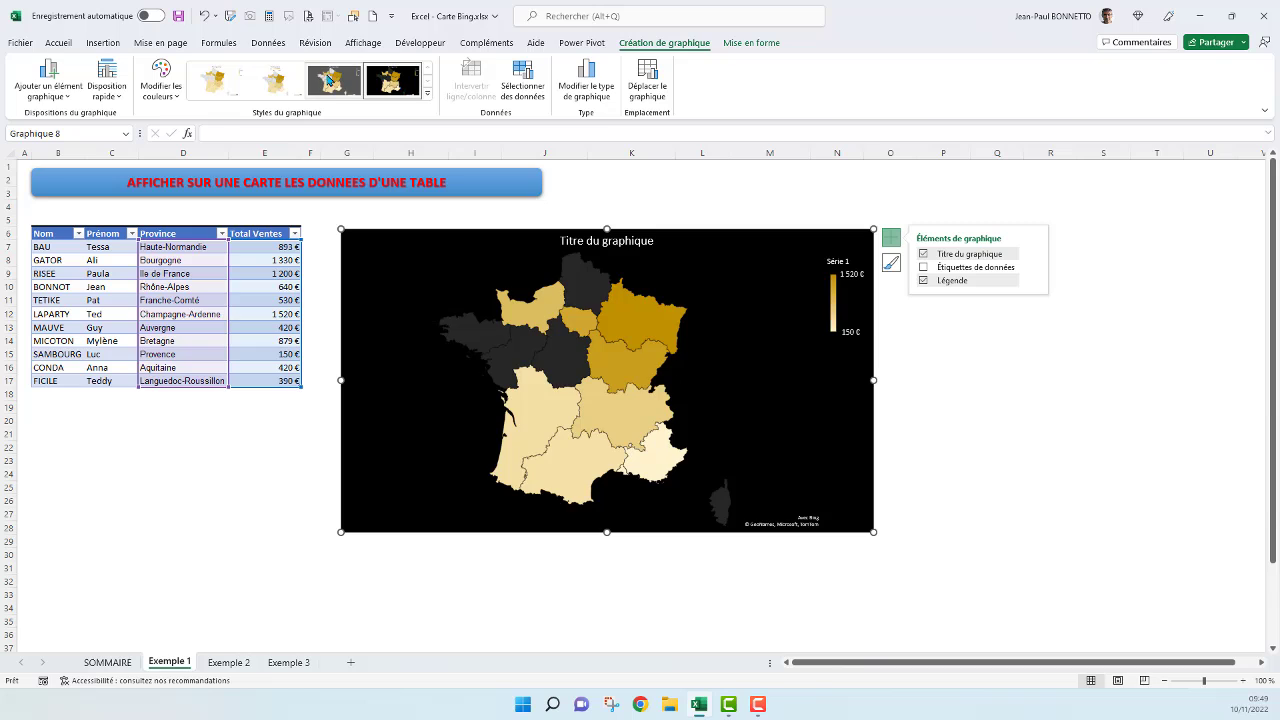
pyautogui.click(280, 85)
pyautogui.click(221, 86)
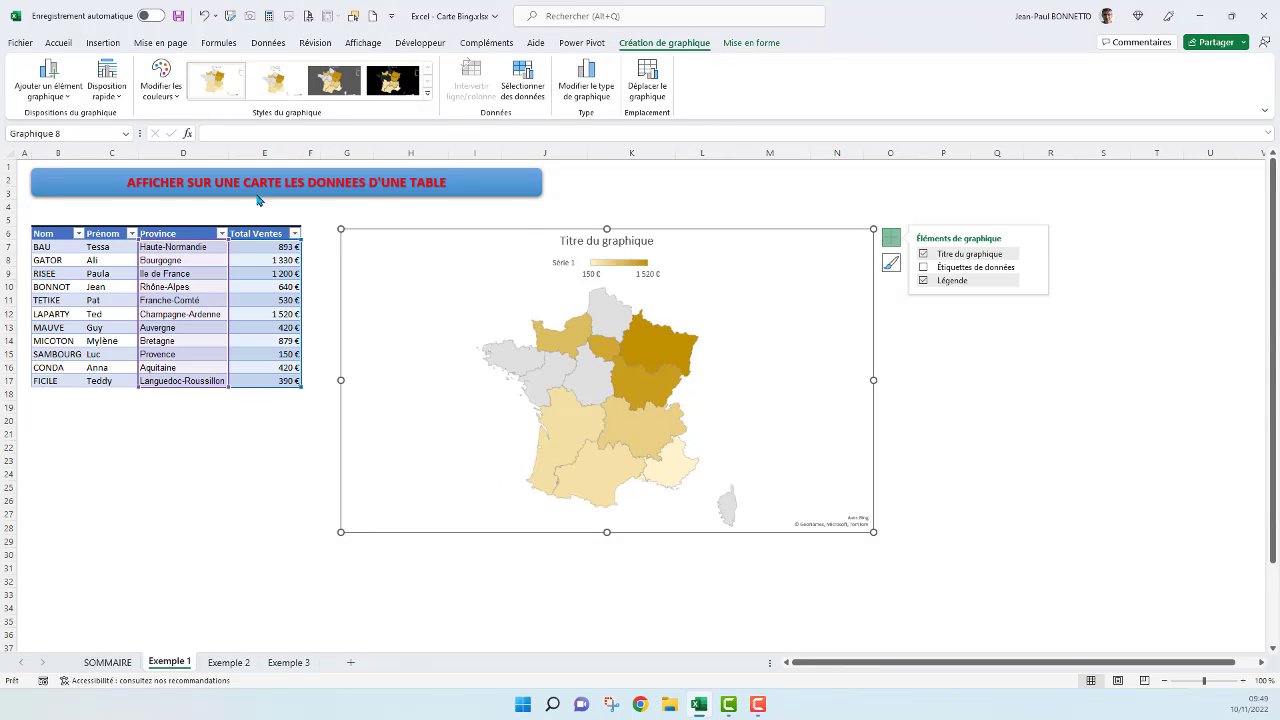
pyautogui.click(428, 95)
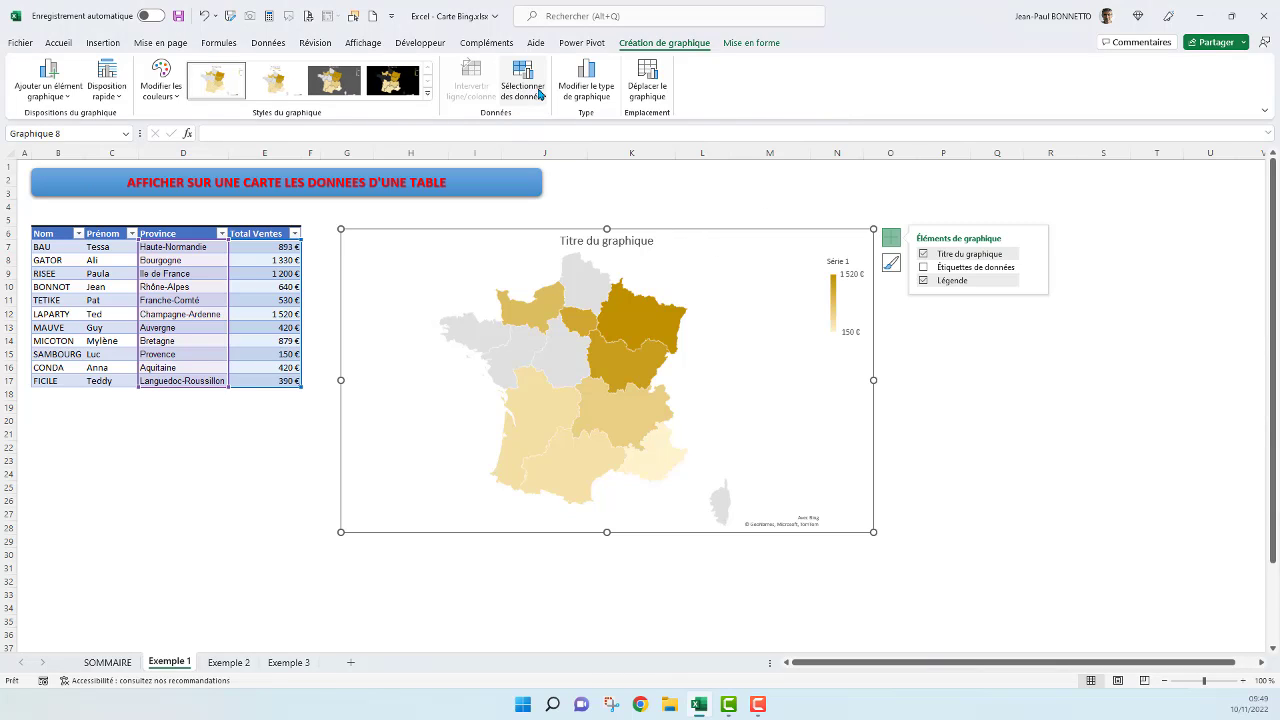
pyautogui.click(922, 267)
pyautogui.click(837, 180)
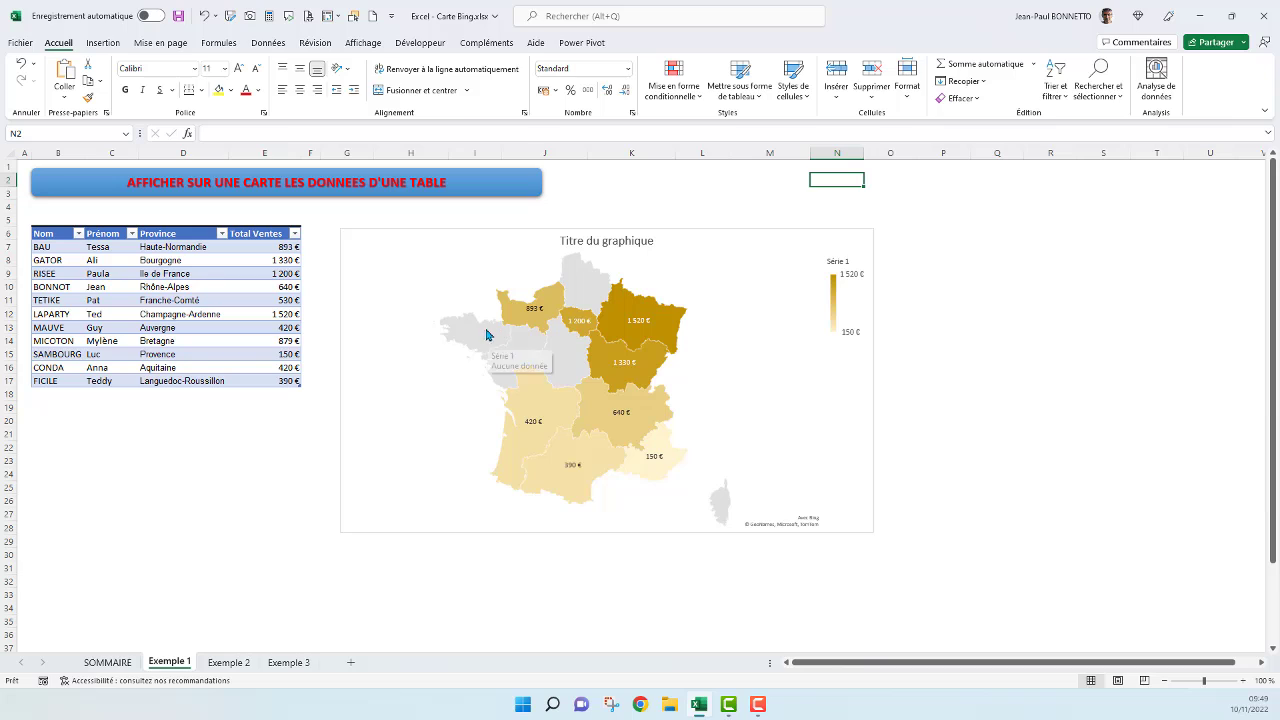
# Change the province in cell D14 to Brittany and check that region's value on the map chart
pyautogui.click(168, 341)
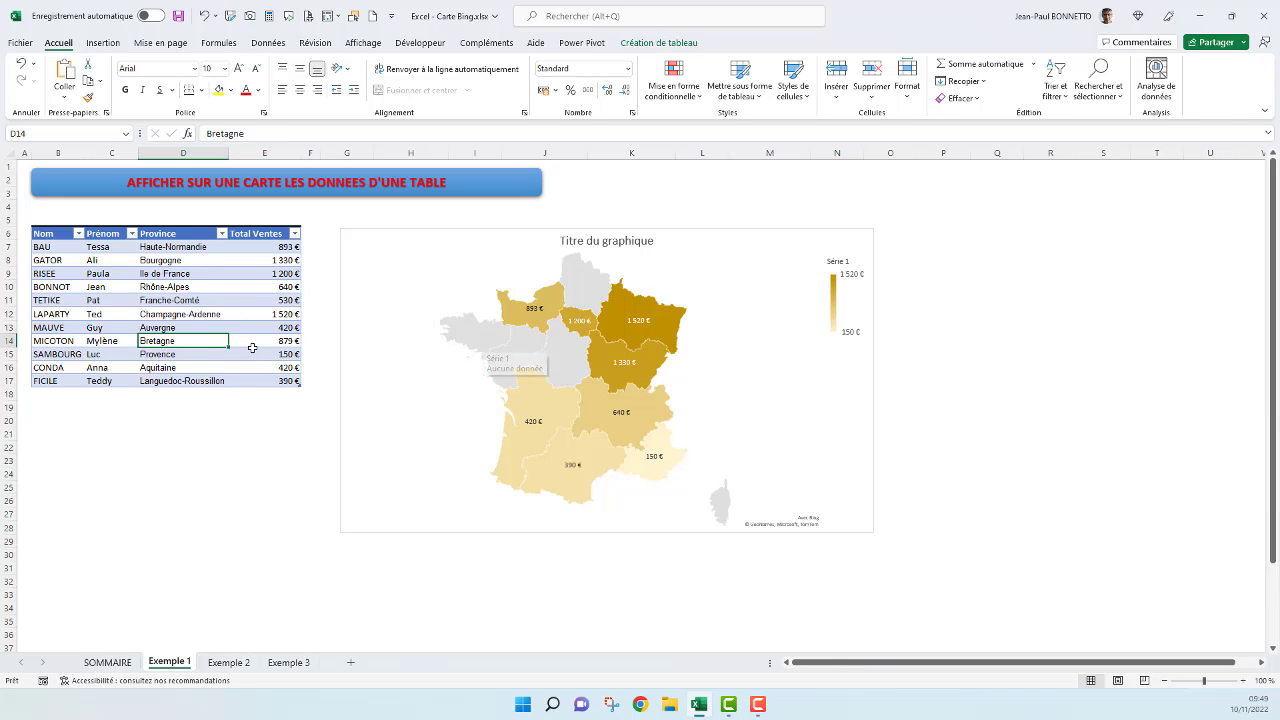
pyautogui.write('Br')
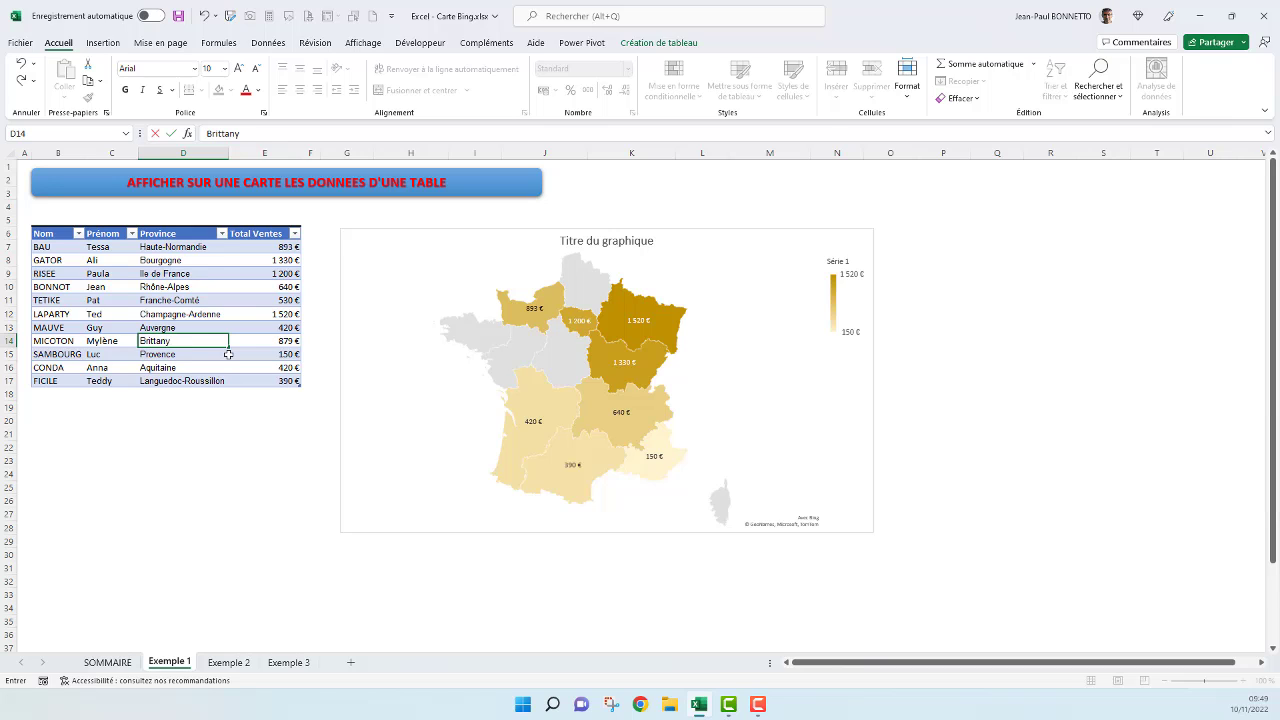
pyautogui.write('ittany')
pyautogui.press('Return')
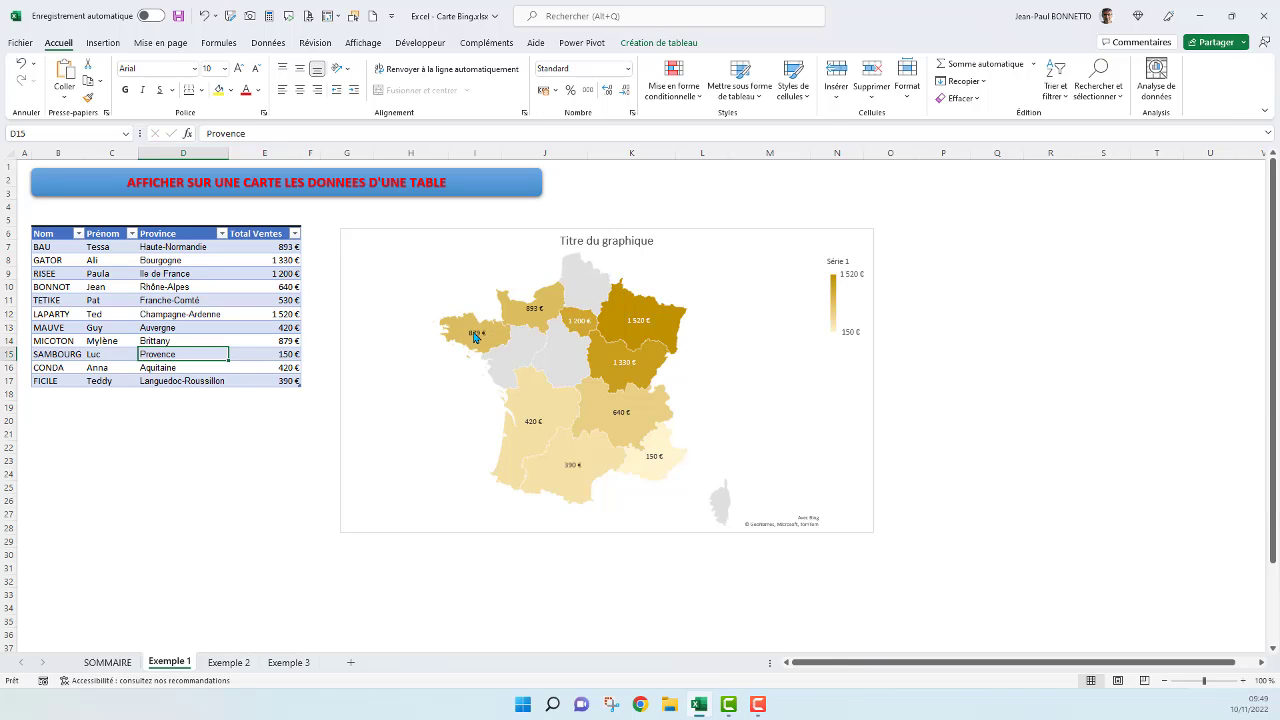
pyautogui.moveTo(479, 335)
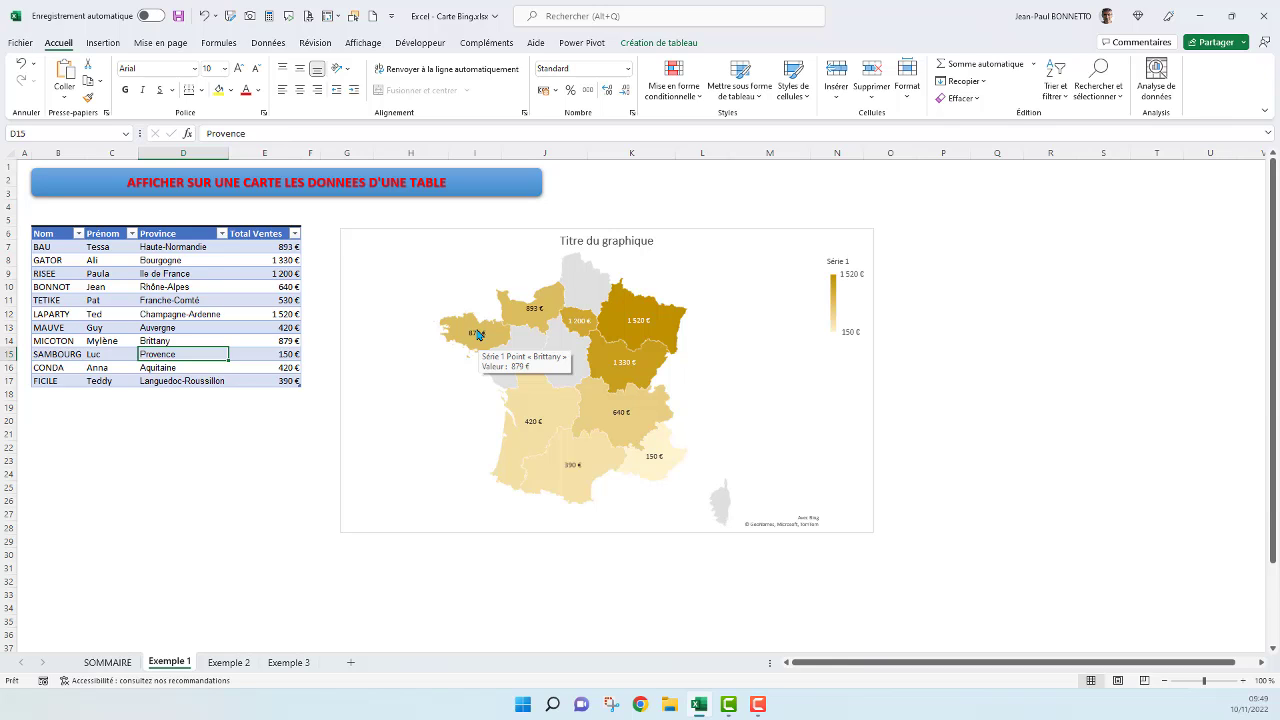
pyautogui.moveTo(531, 234); pyautogui.dragTo(526, 227)
pyautogui.moveTo(600, 325)
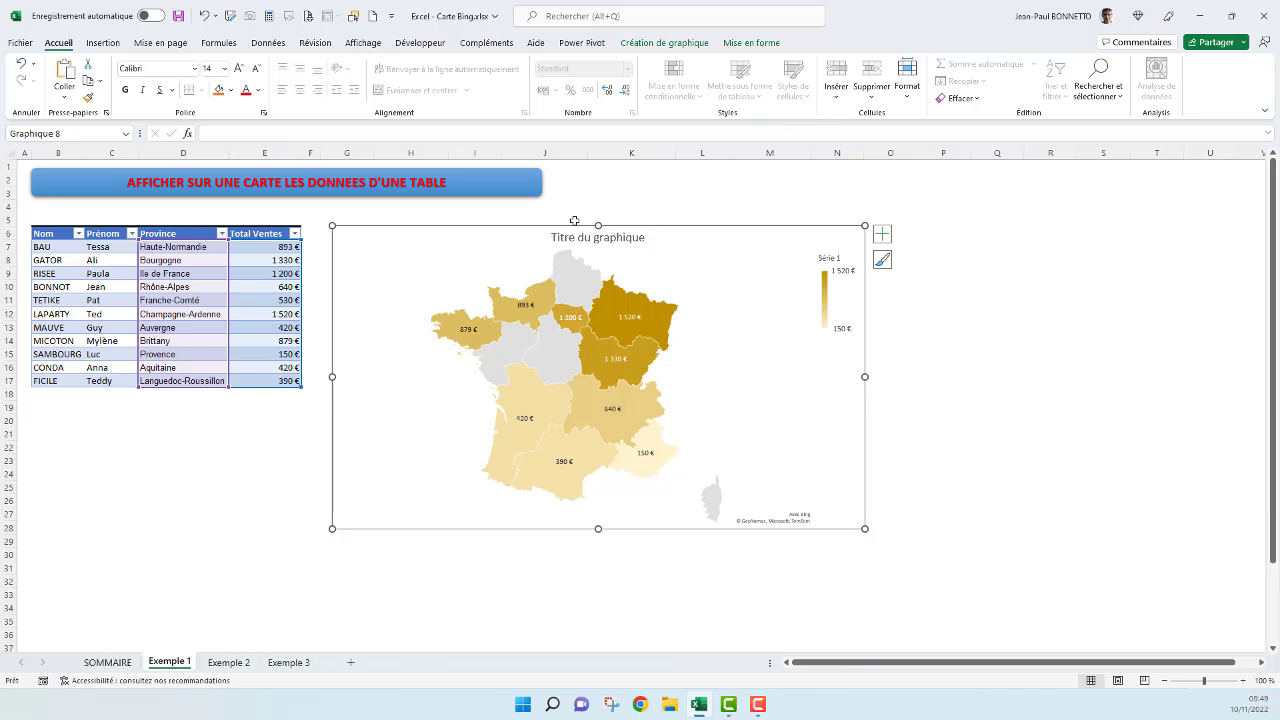
# Set the province in cell D14 back to Bretagne and check the region on the map chart
pyautogui.click(178, 341)
pyautogui.write('Br')
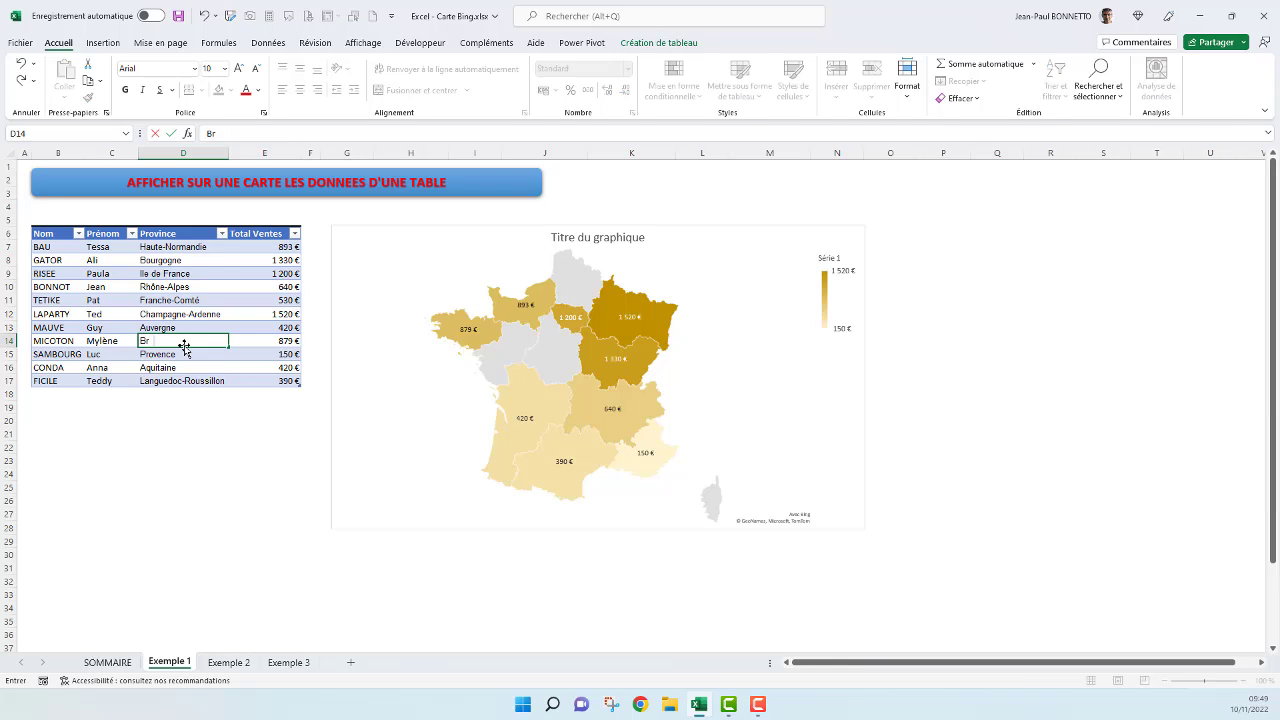
pyautogui.write('etagne')
pyautogui.press('Return')
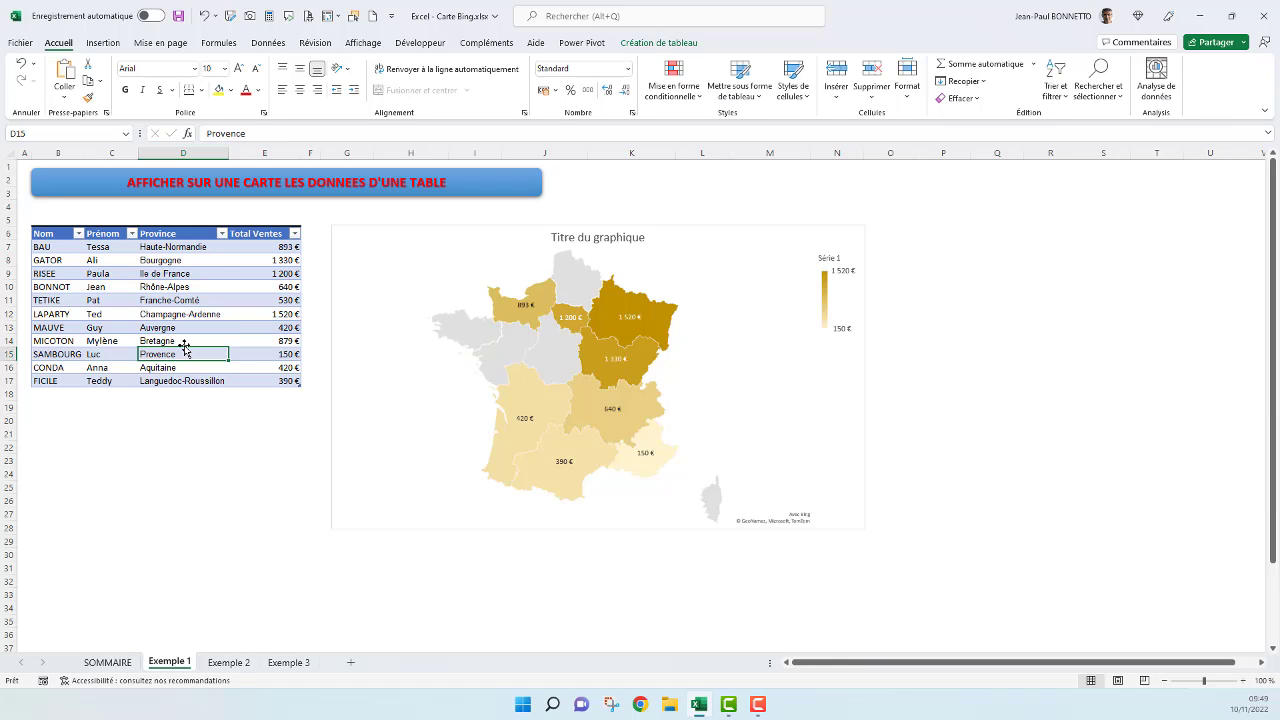
pyautogui.moveTo(475, 331)
# Move the map chart slightly closer to the table, with its upper edge level with the header row, and deselect it
pyautogui.moveTo(528, 226); pyautogui.dragTo(521, 221)
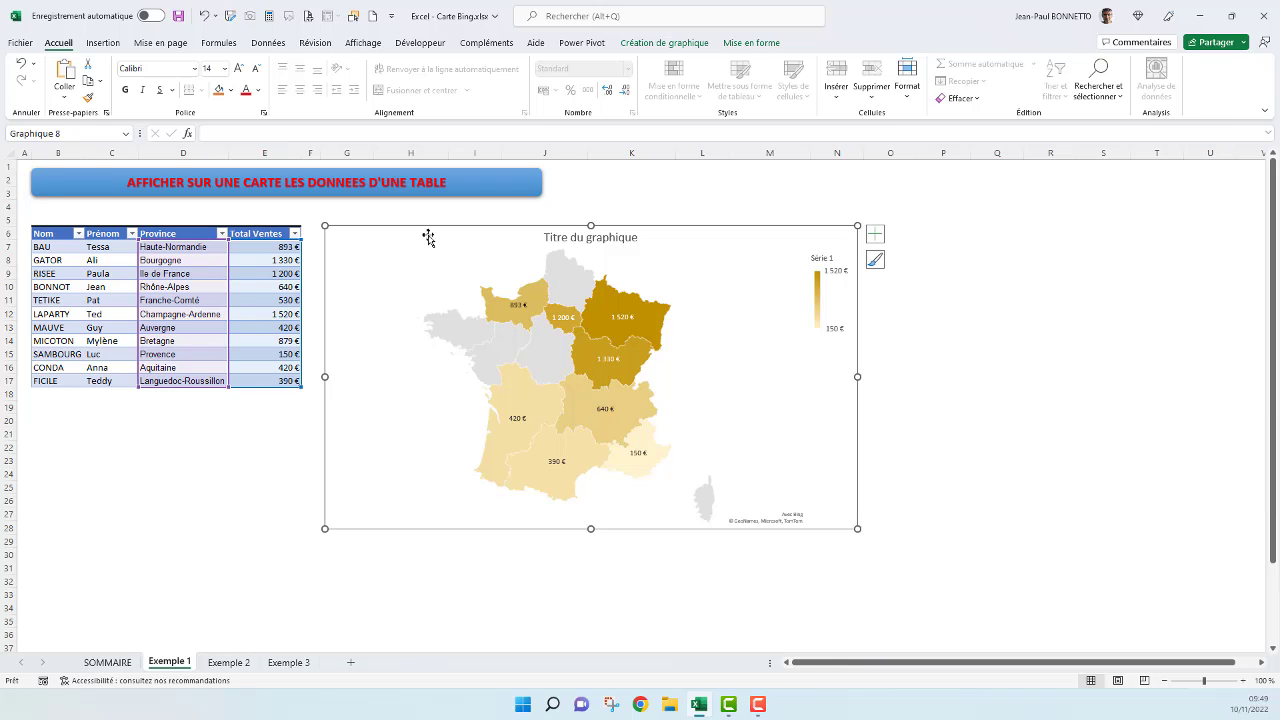
pyautogui.moveTo(532, 226); pyautogui.dragTo(526, 223)
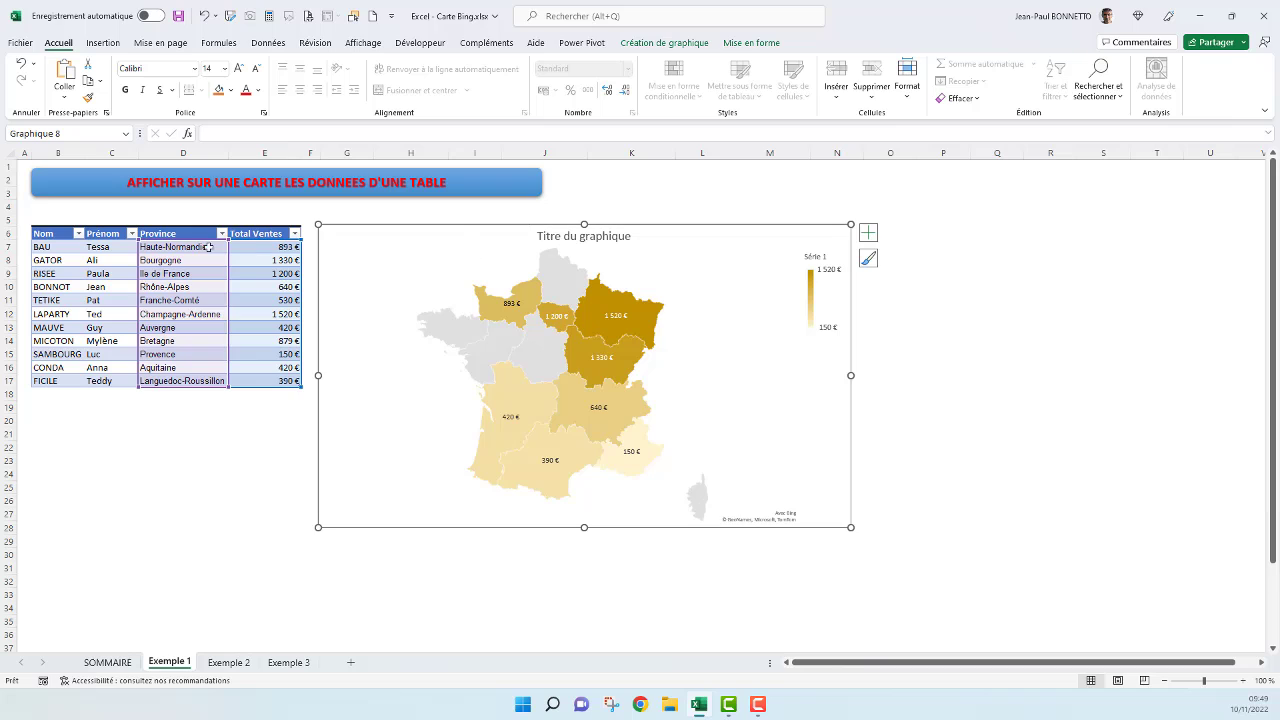
pyautogui.moveTo(744, 228); pyautogui.dragTo(743, 233)
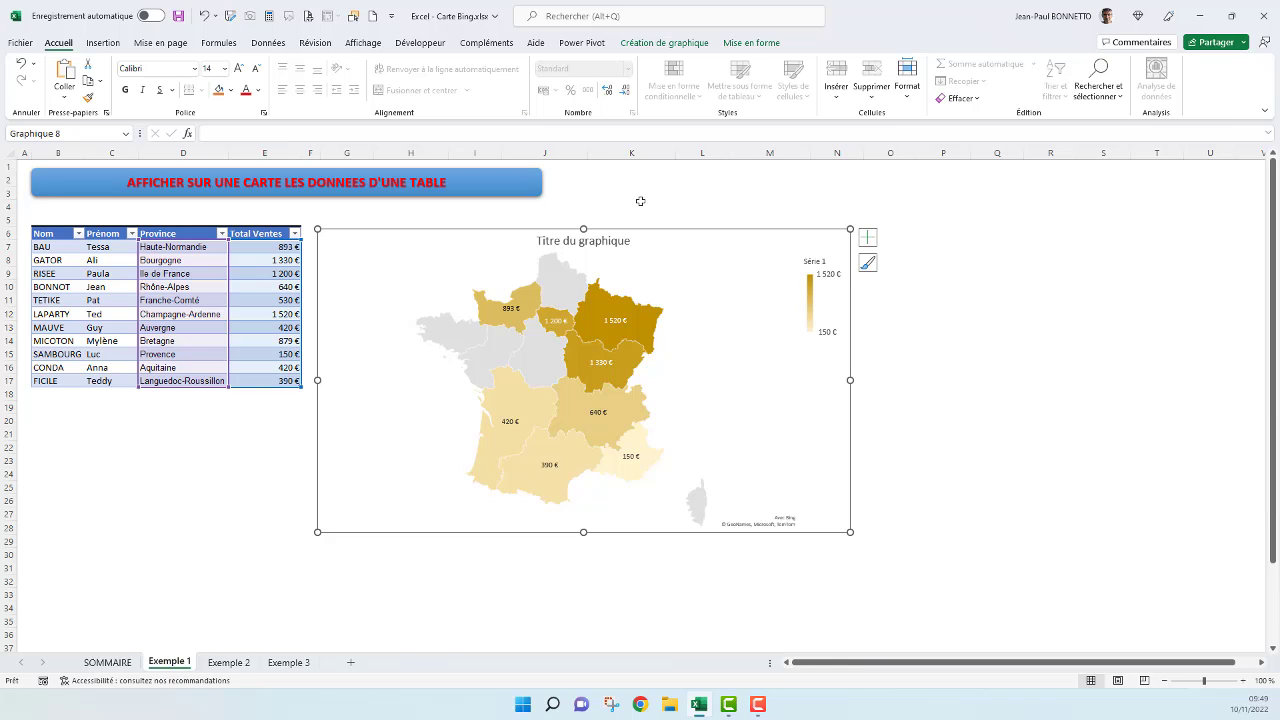
pyautogui.click(103, 43)
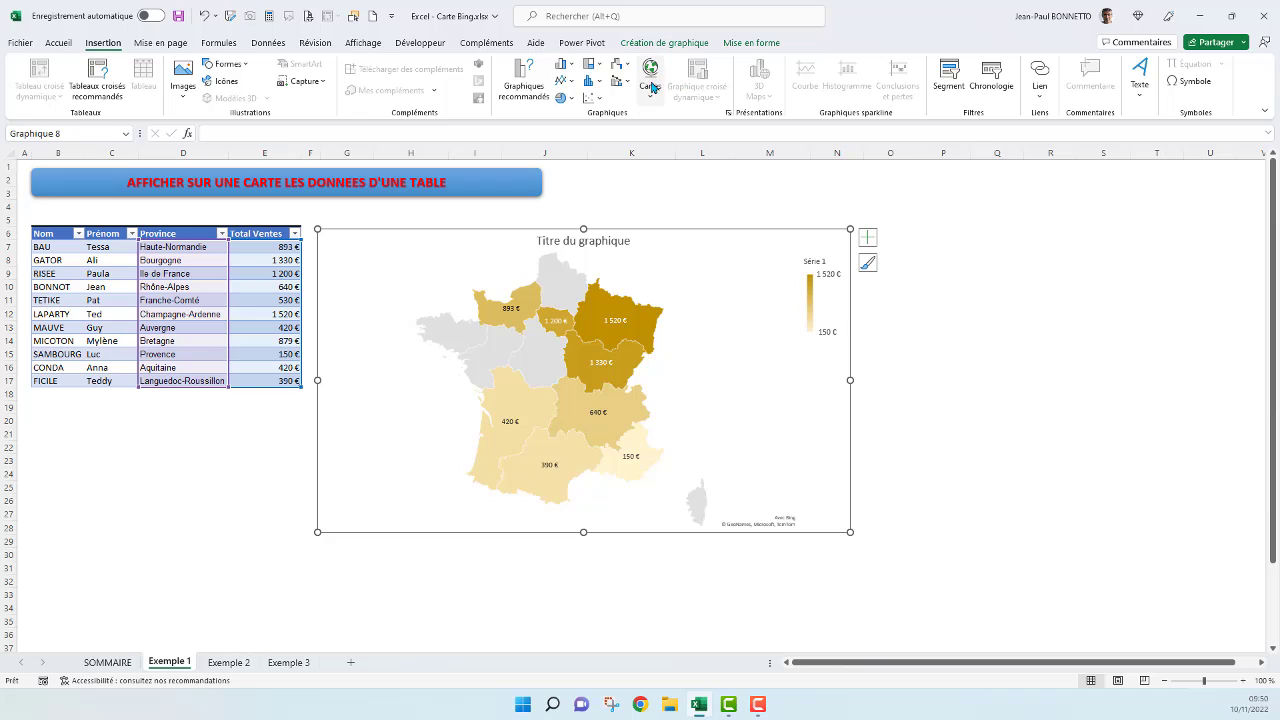
pyautogui.click(640, 195)
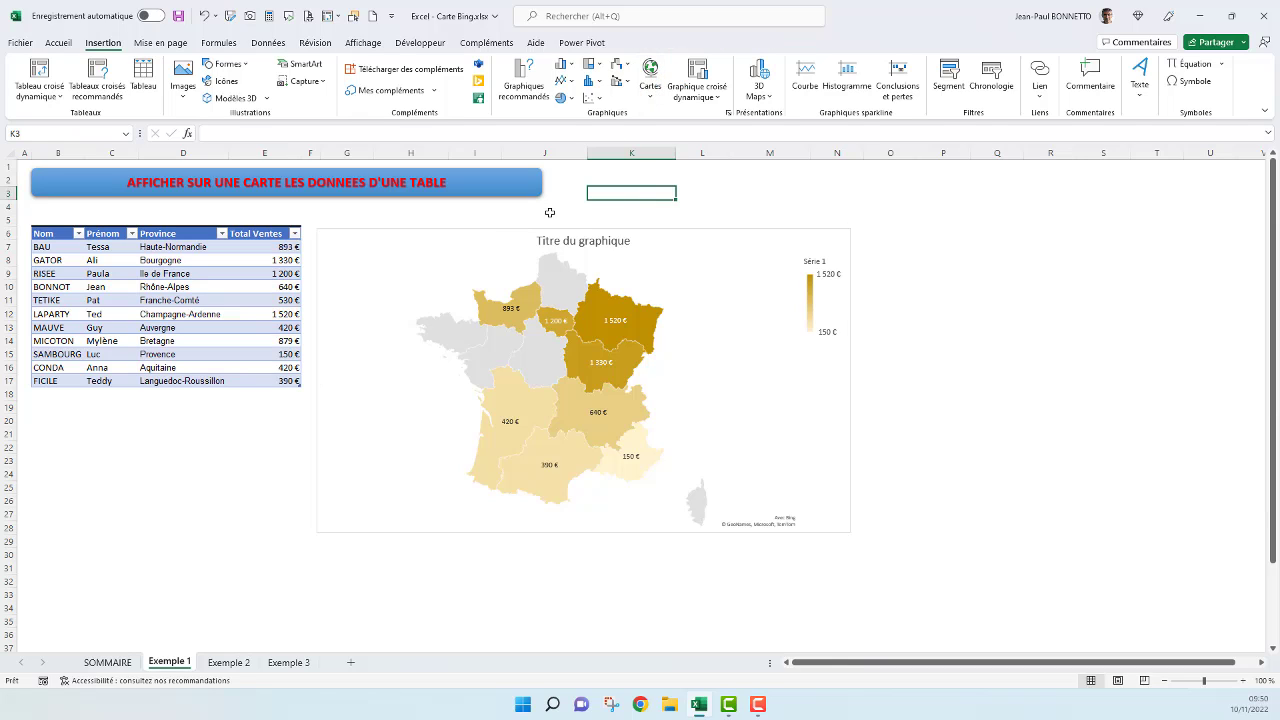
pyautogui.click(480, 228)
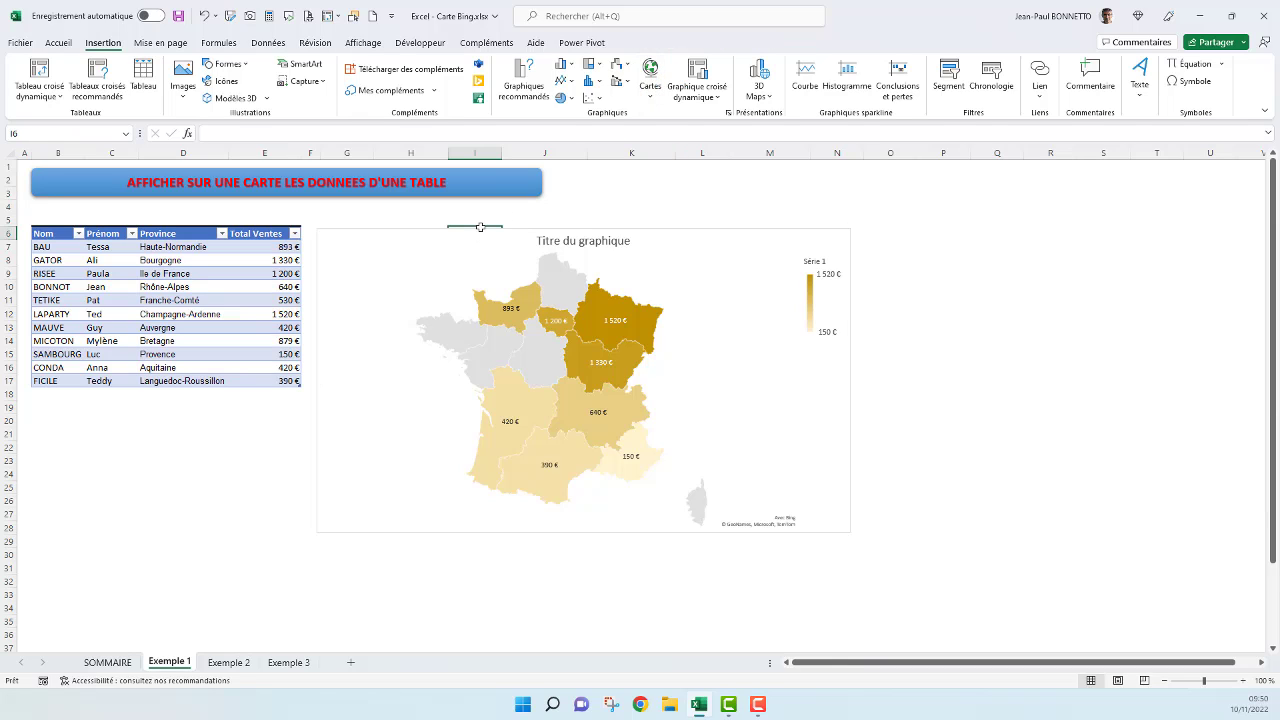
# On the Exemple 2 sheet, insert a Bing Maps map from the table's Ville and Total Ventes columns
pyautogui.click(228, 662)
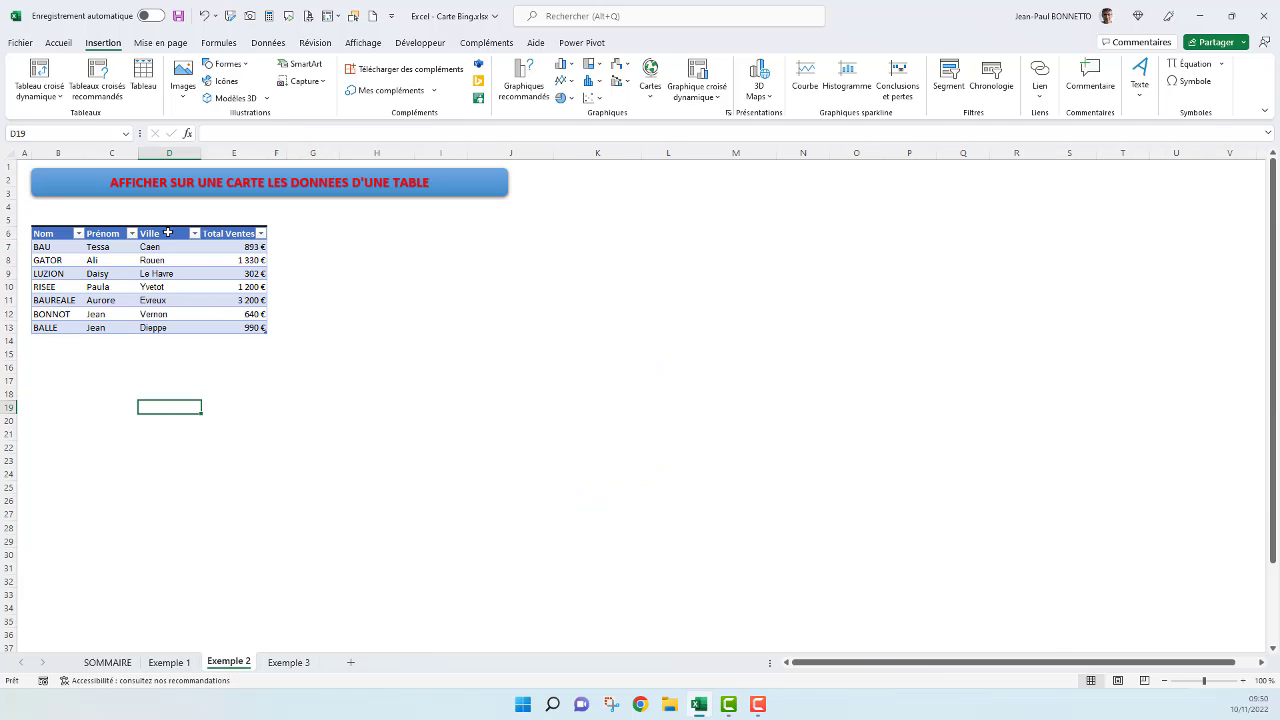
pyautogui.moveTo(150, 231); pyautogui.dragTo(250, 328)
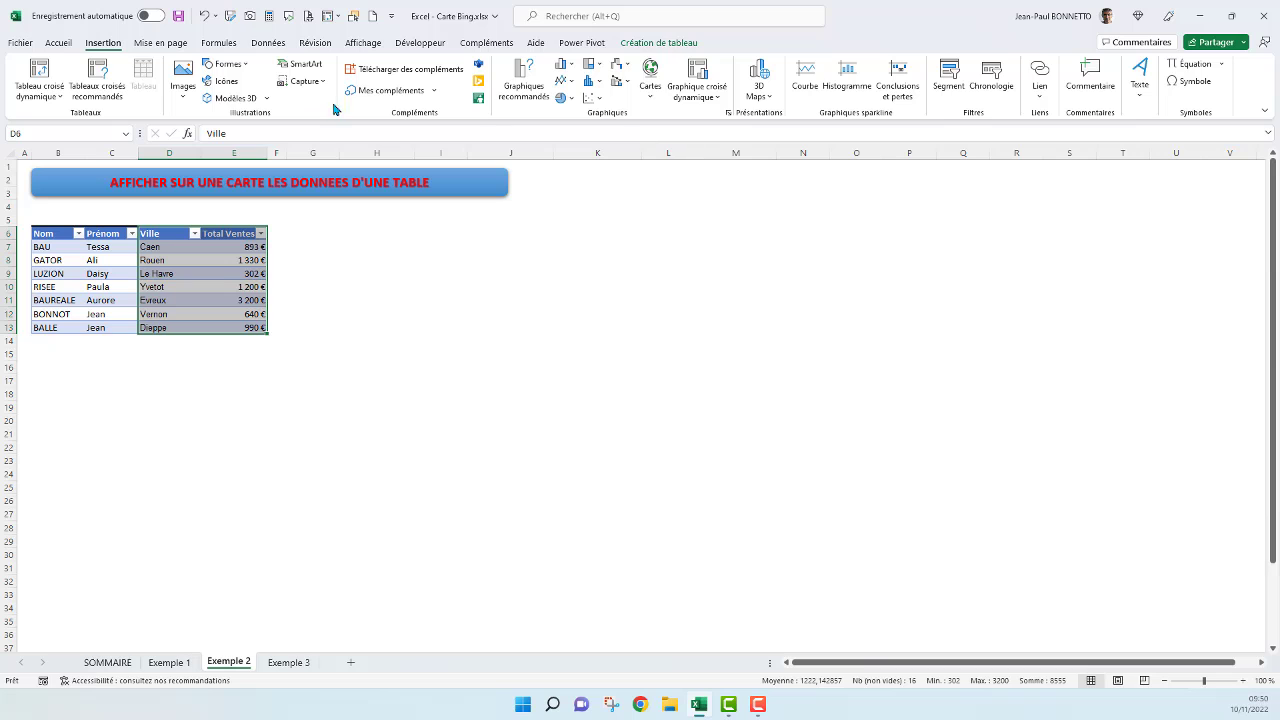
pyautogui.click(478, 82)
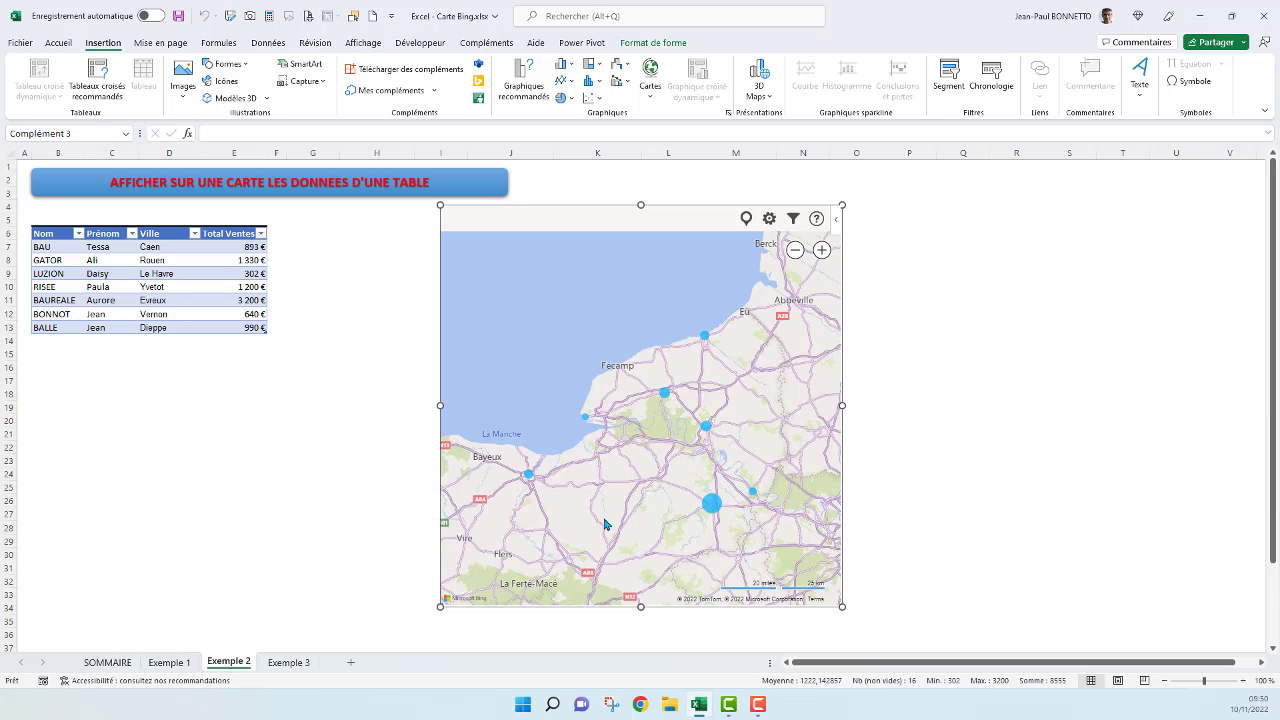
# Examine the Total Ventes details of the Caen, Le Havre, Évreux and Dieppe points on the Bing map
pyautogui.click(519, 470)
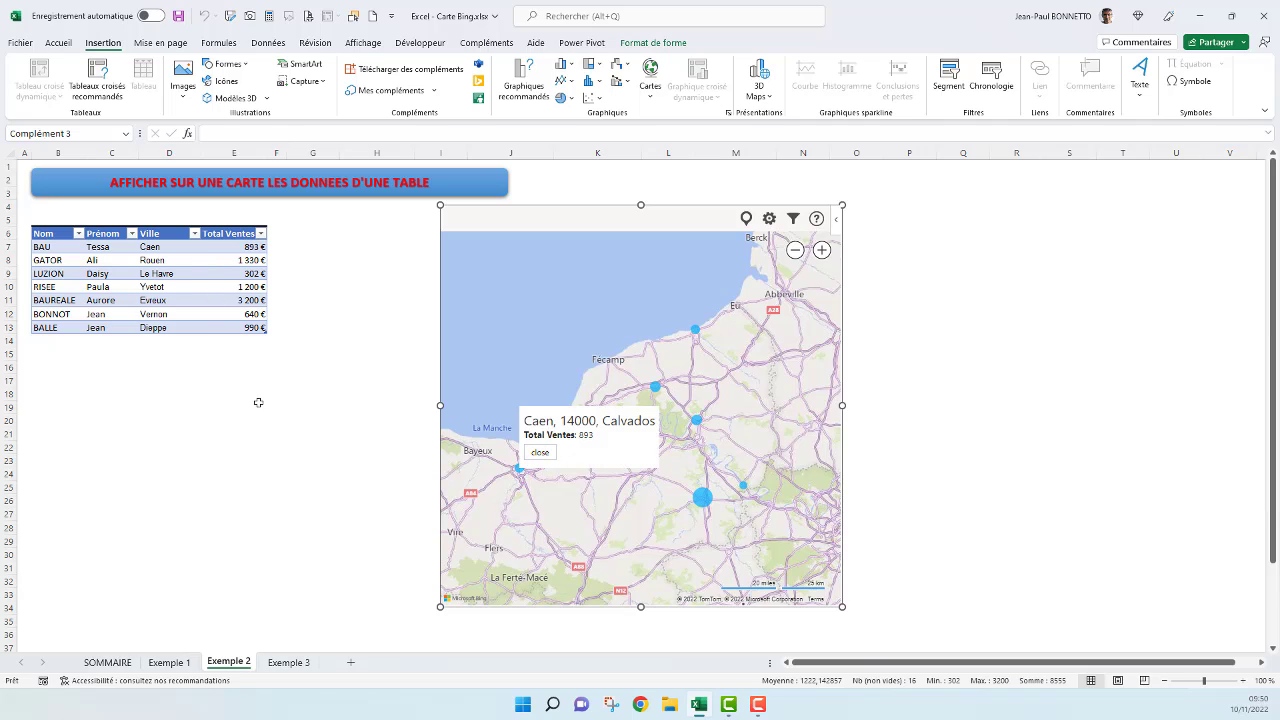
pyautogui.click(697, 423)
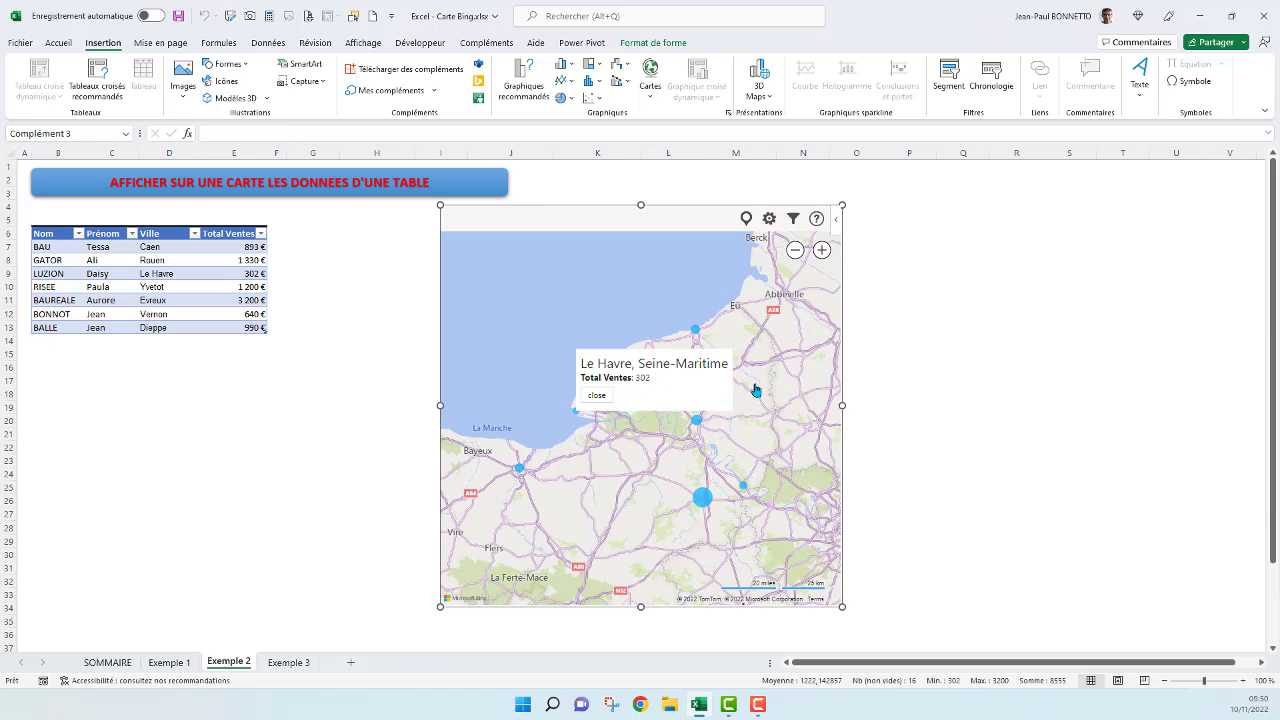
pyautogui.moveTo(755, 390); pyautogui.dragTo(739, 390)
pyautogui.click(685, 498)
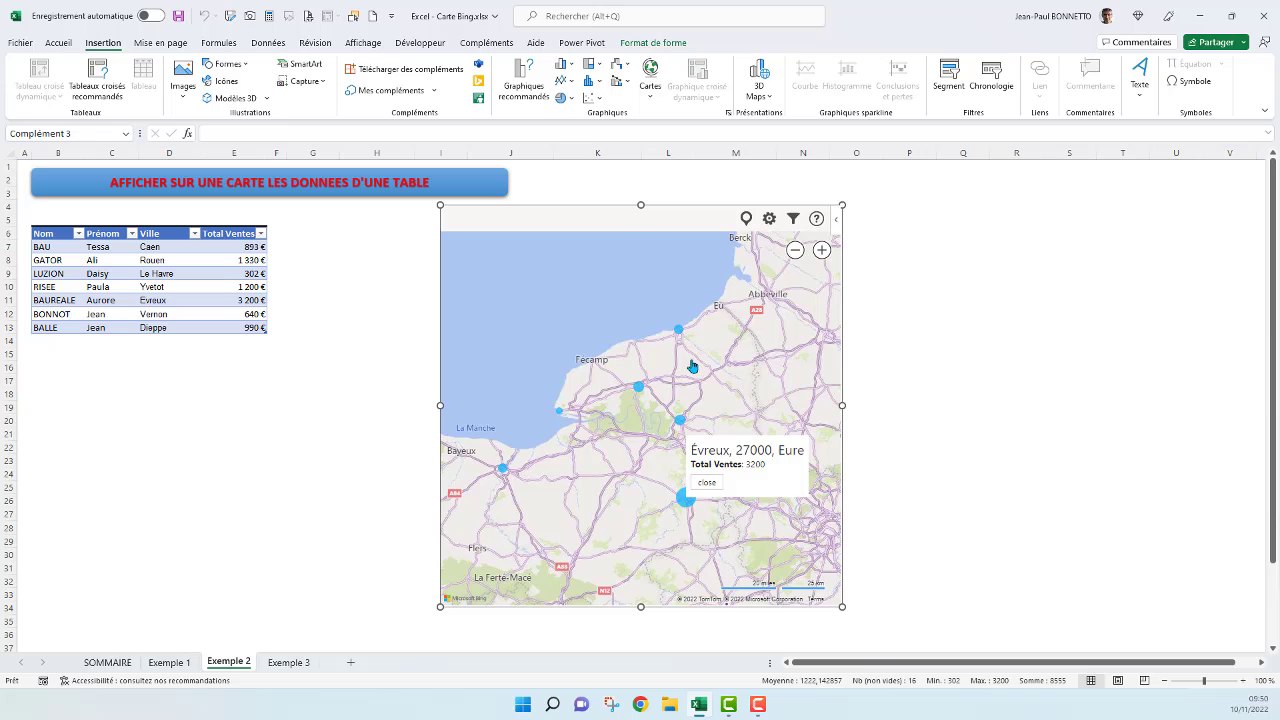
pyautogui.click(678, 329)
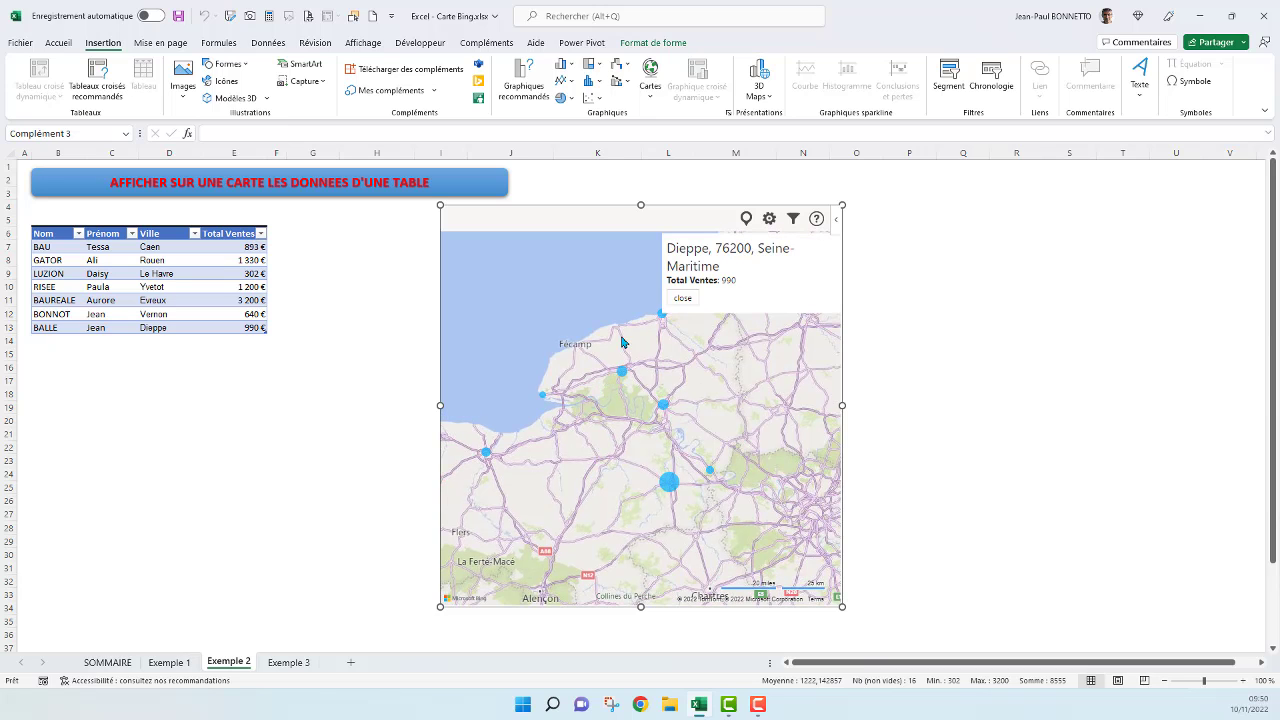
pyautogui.click(663, 318)
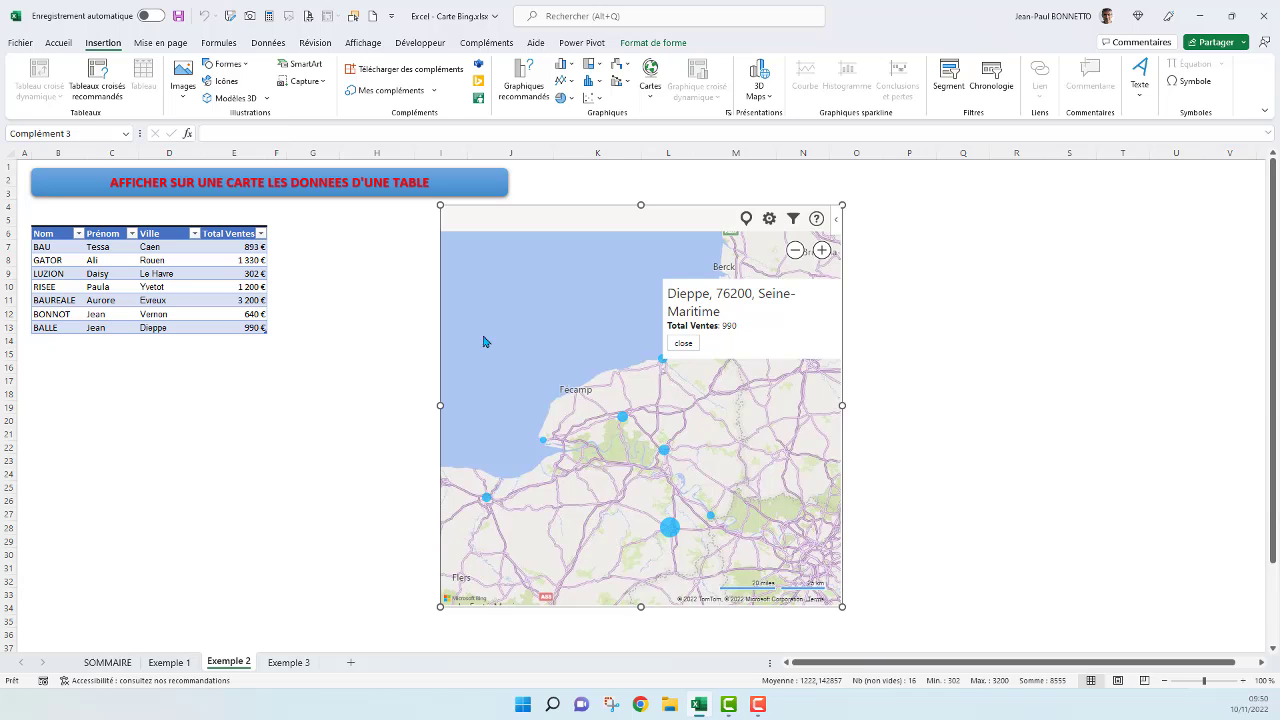
# Check the city names in the Ville column against the Bing map's points and close the Dieppe details
pyautogui.click(165, 273)
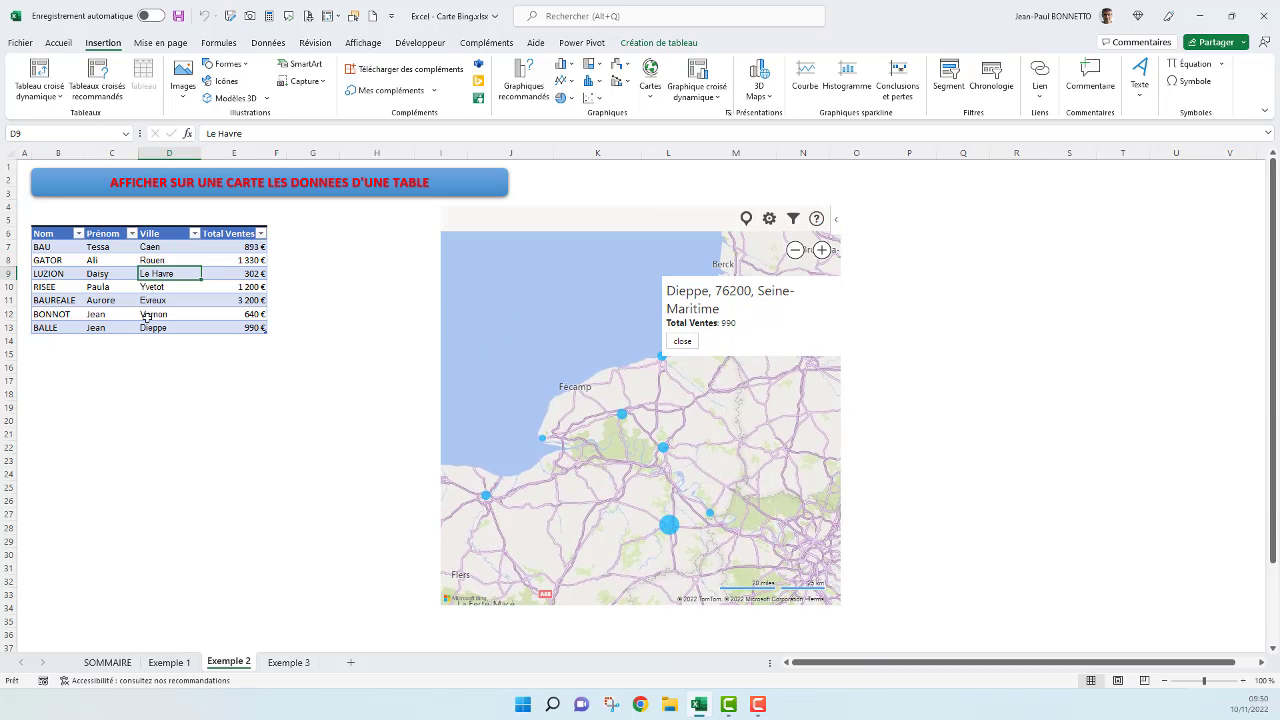
pyautogui.click(160, 300)
pyautogui.click(160, 327)
pyautogui.click(160, 247)
pyautogui.click(167, 300)
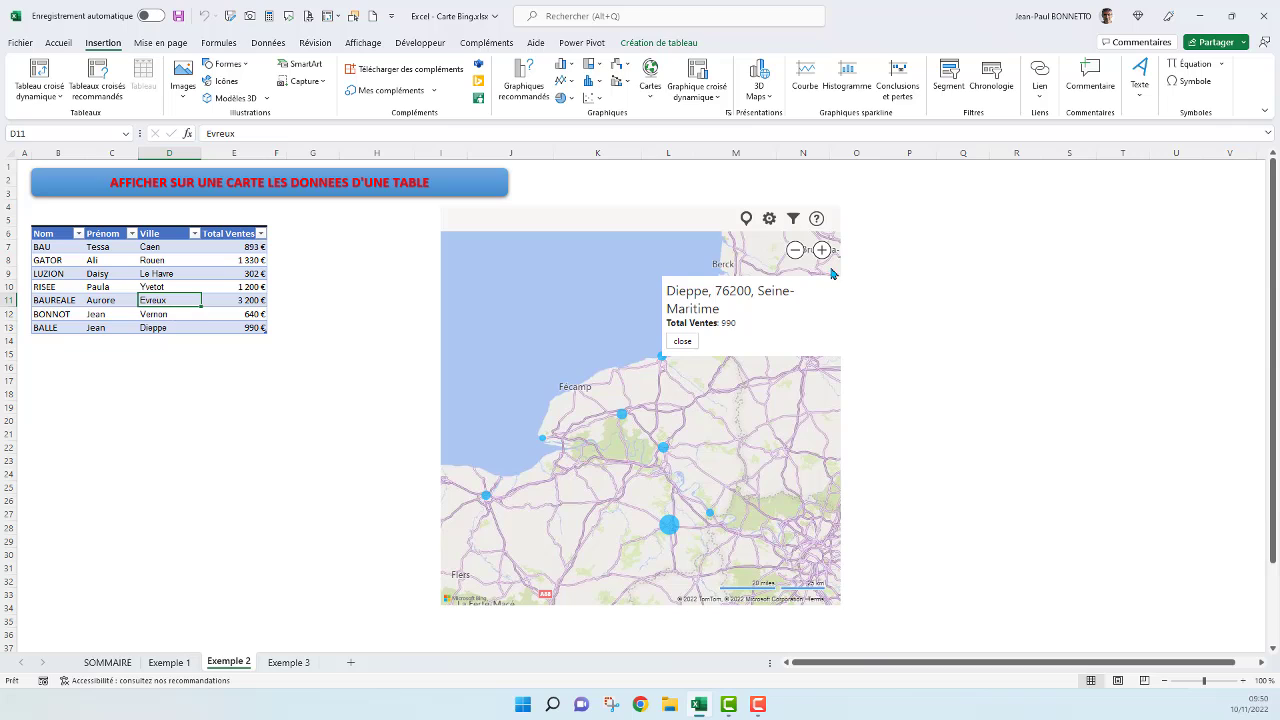
pyautogui.click(690, 343)
pyautogui.click(179, 276)
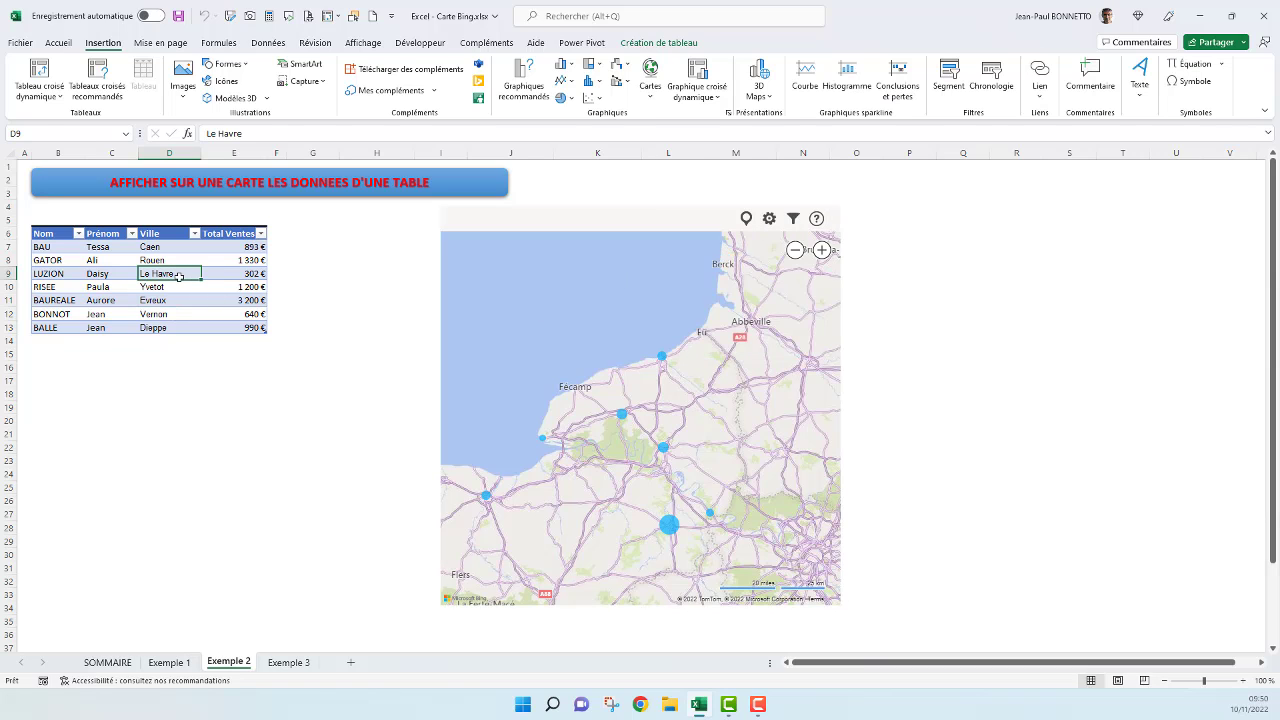
pyautogui.click(503, 222)
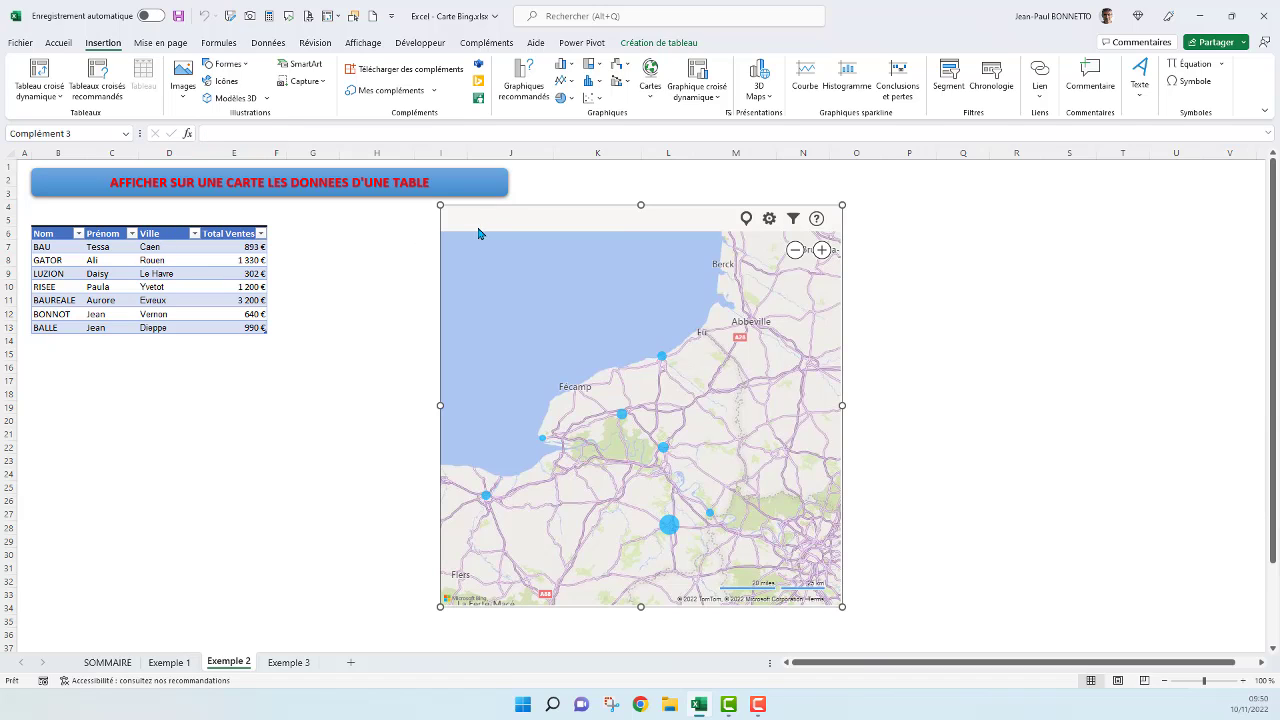
# Create a new 3D Maps tour from the Ville and Total Ventes data and hide the tour's scene list
pyautogui.moveTo(157, 231); pyautogui.dragTo(260, 327)
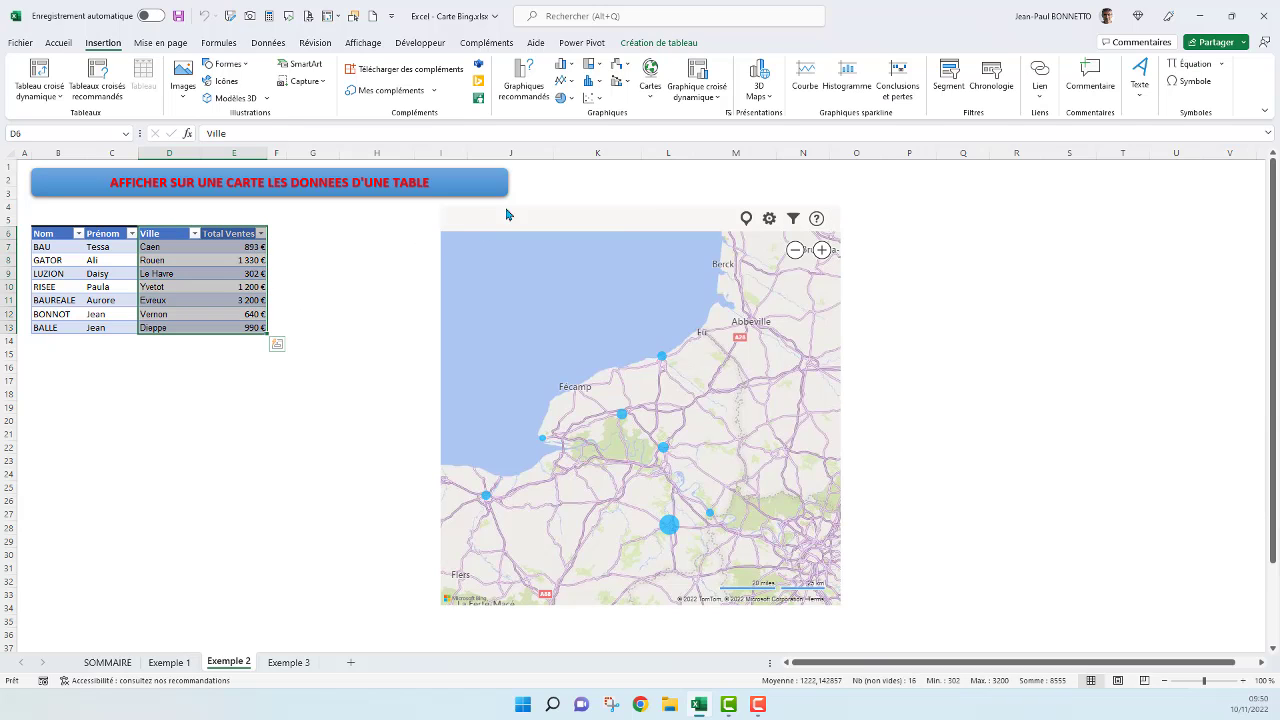
pyautogui.click(758, 72)
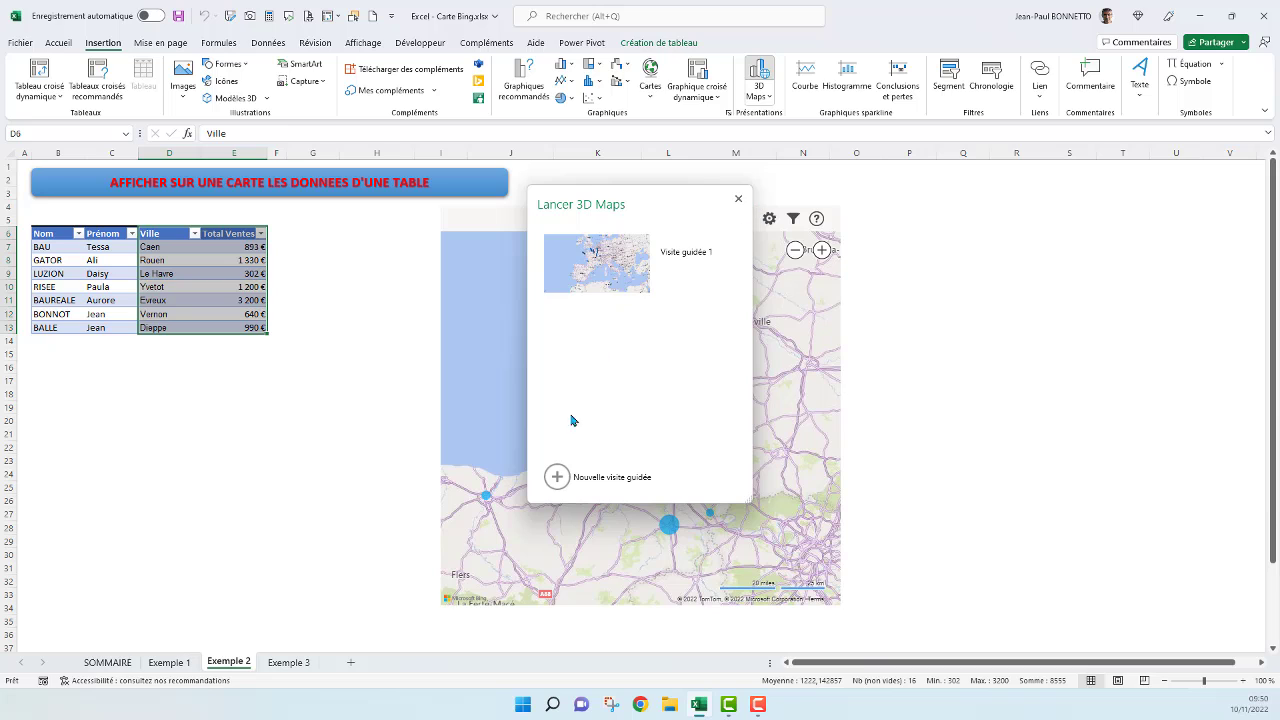
pyautogui.click(557, 477)
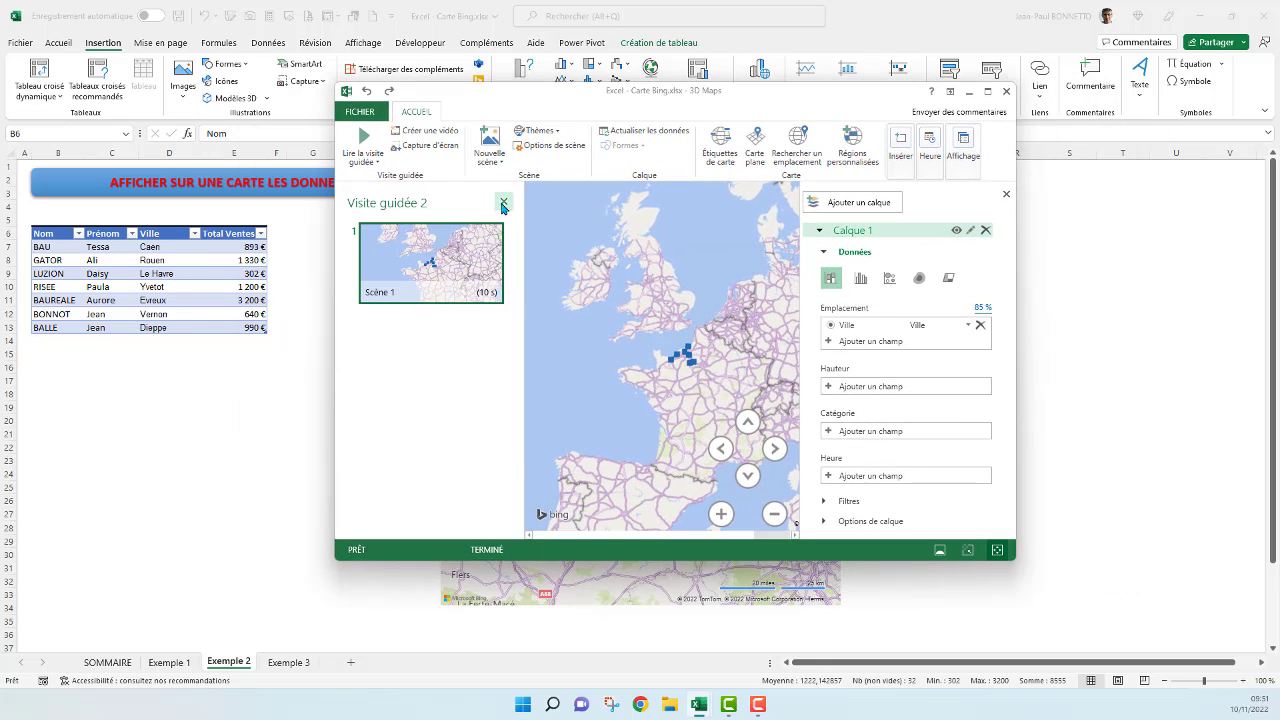
pyautogui.click(503, 204)
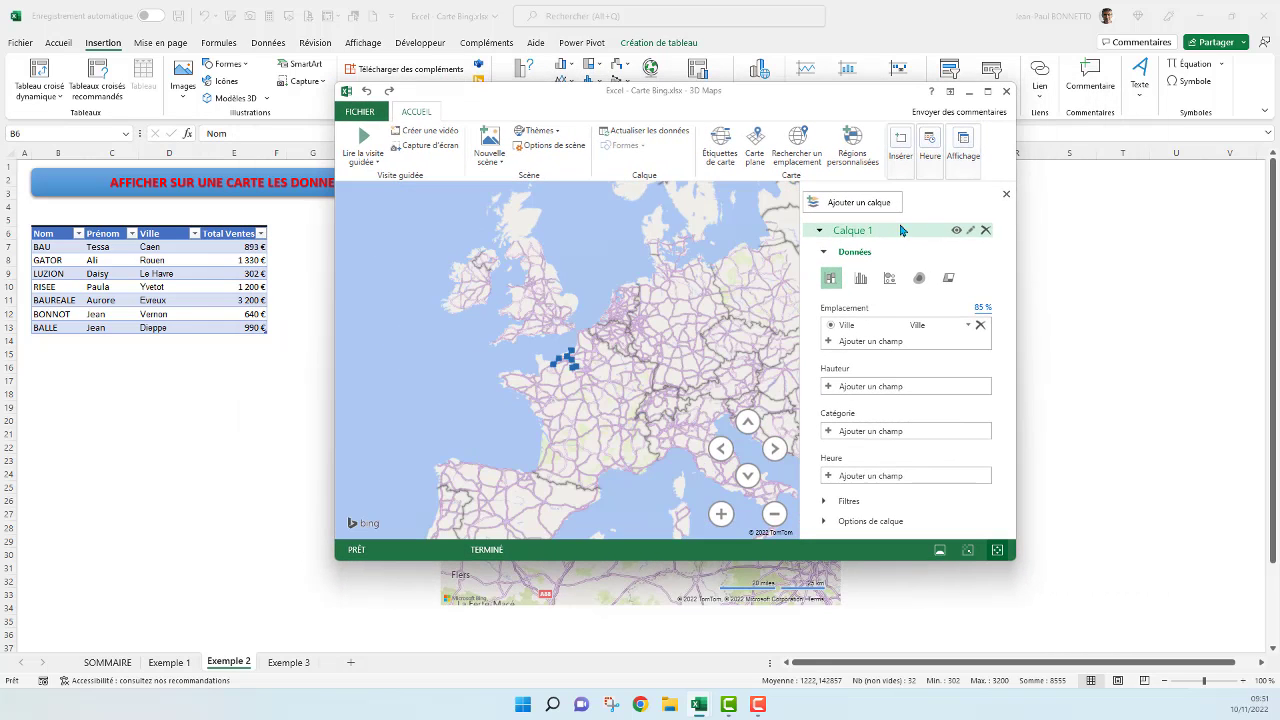
# Hide the layer pane and examine the city points in northern France on the 3D map
pyautogui.click(1006, 193)
pyautogui.moveTo(847, 100); pyautogui.dragTo(776, 101)
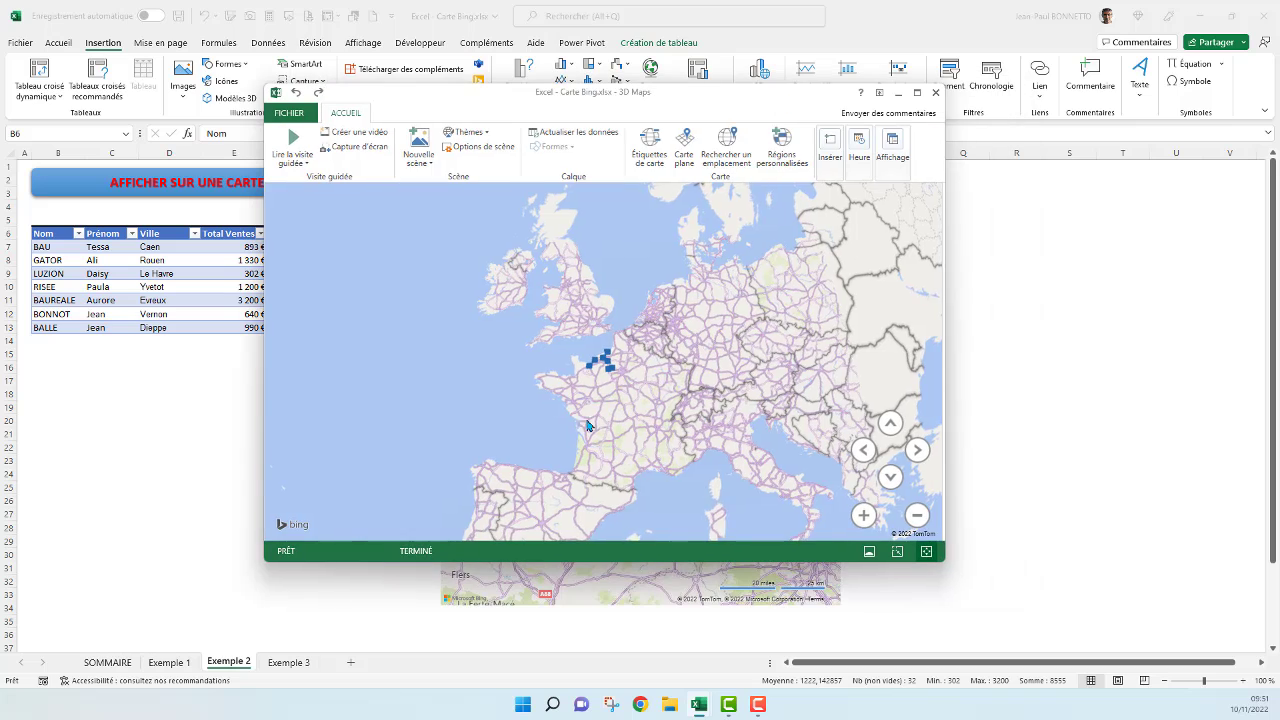
pyautogui.scroll(5, 600, 428)
pyautogui.scroll(3, 590, 380)
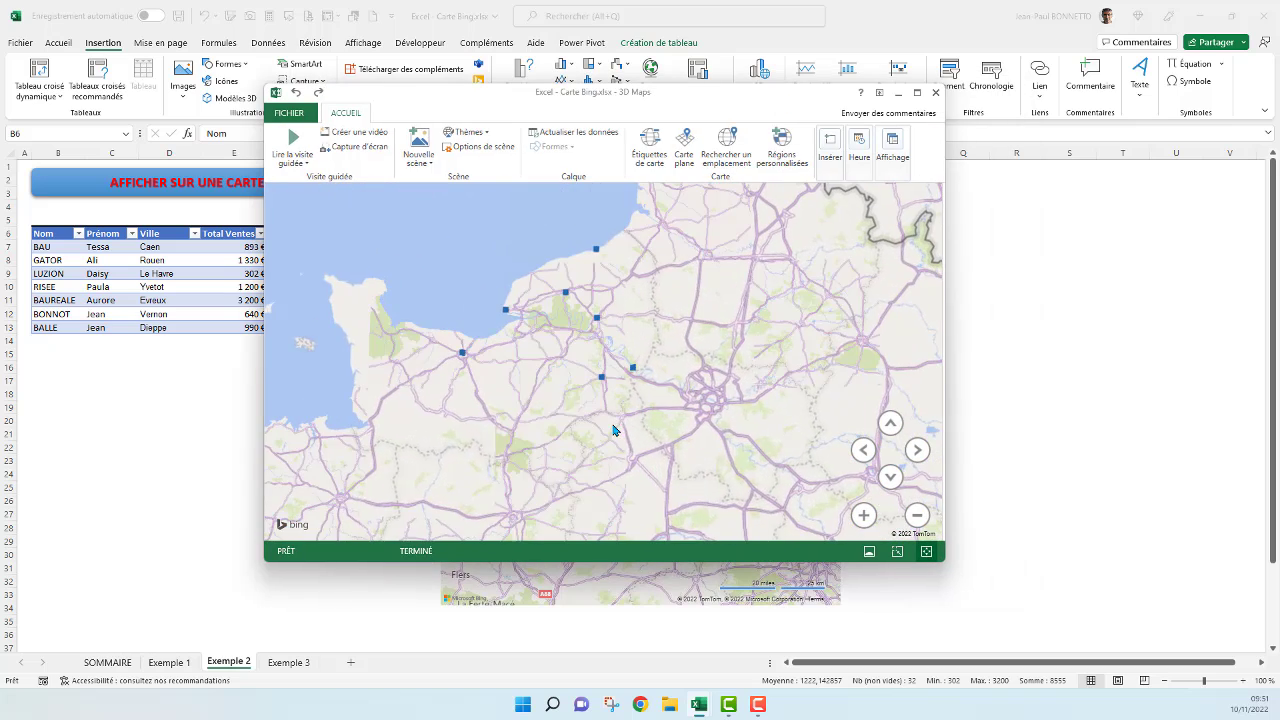
pyautogui.moveTo(530, 356)
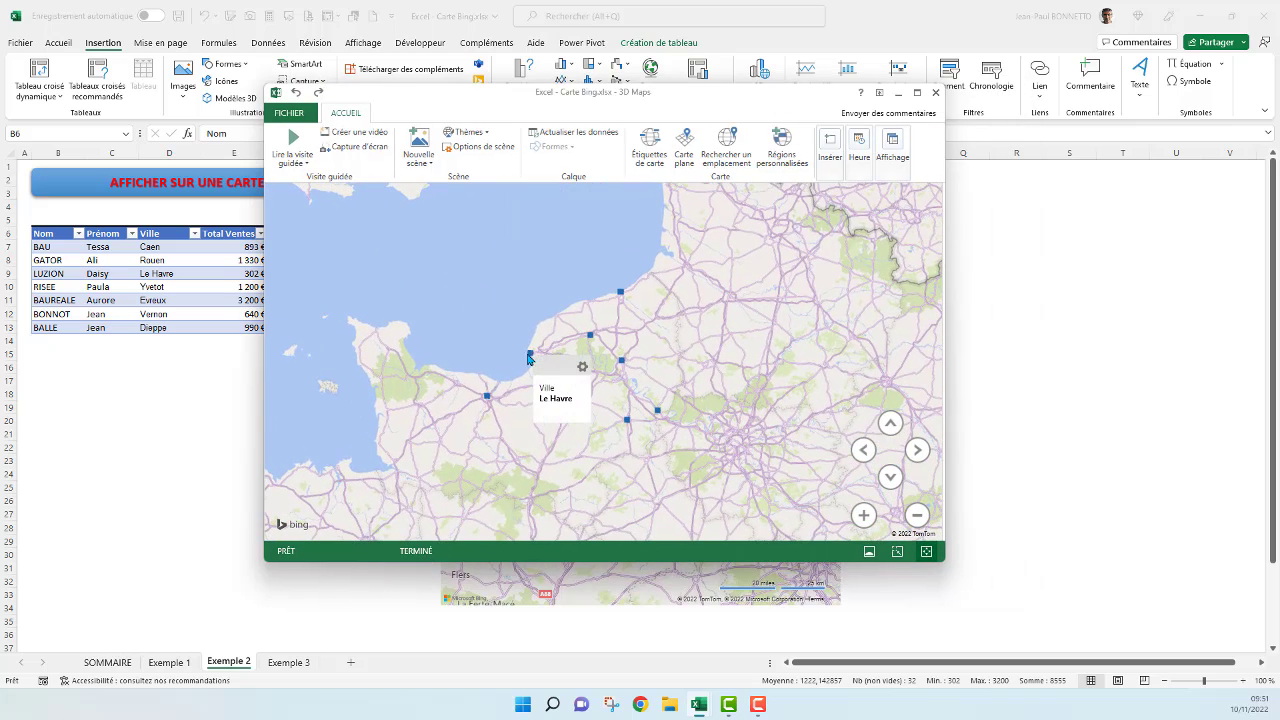
pyautogui.moveTo(487, 398)
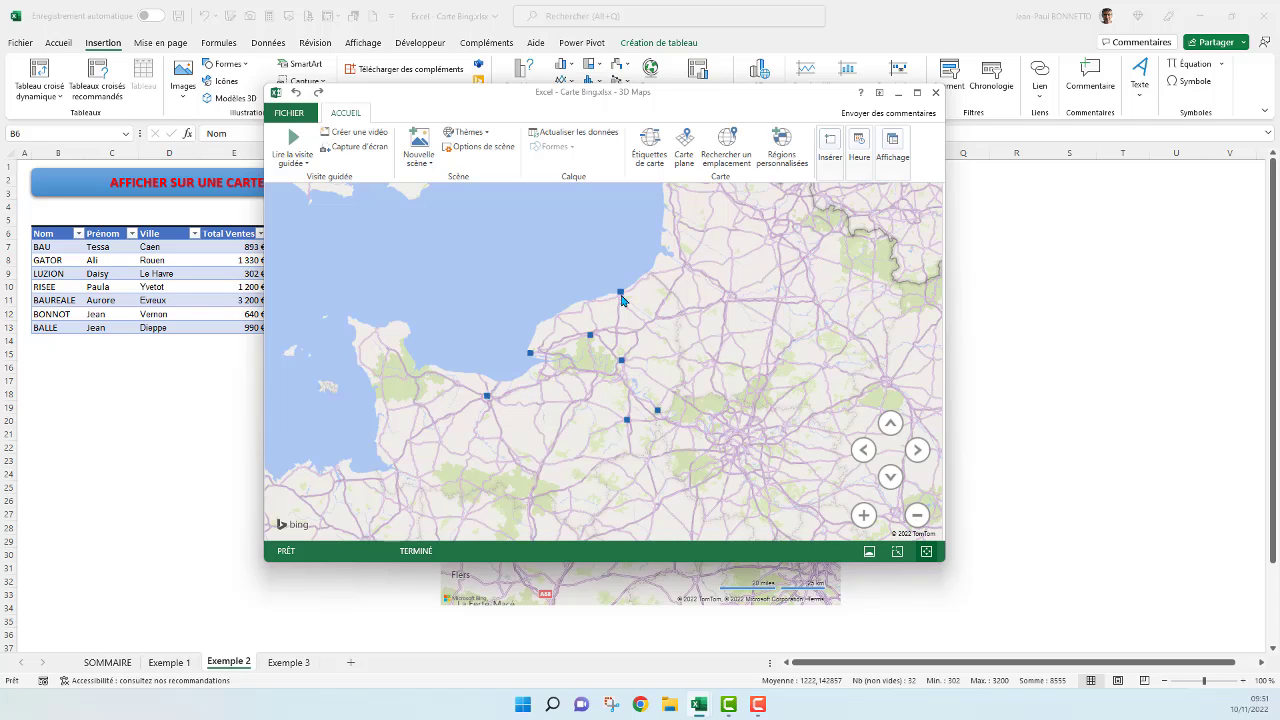
pyautogui.moveTo(592, 338)
pyautogui.moveTo(621, 362)
pyautogui.moveTo(688, 104); pyautogui.dragTo(726, 107)
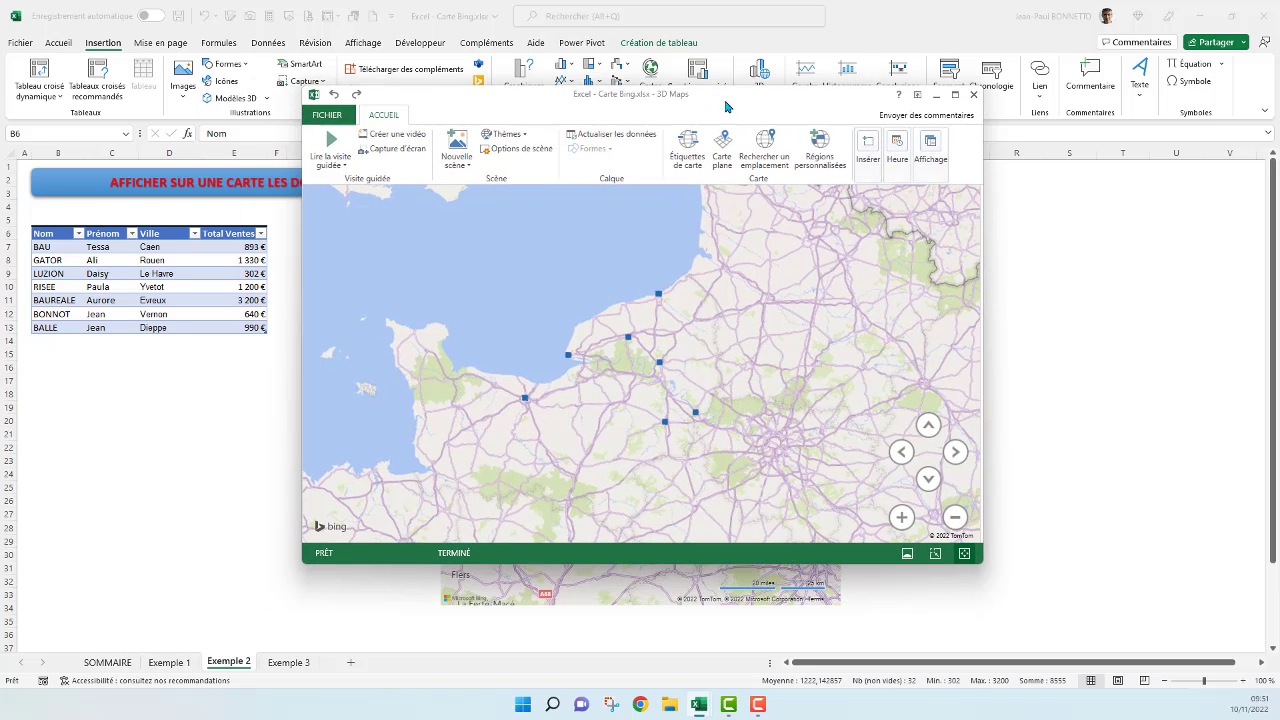
# Maximize the 3D Maps window and bring the layer pane back, leaving the tour editor hidden
pyautogui.click(954, 95)
pyautogui.scroll(-2, 983, 189)
pyautogui.scroll(-3, 686, 366)
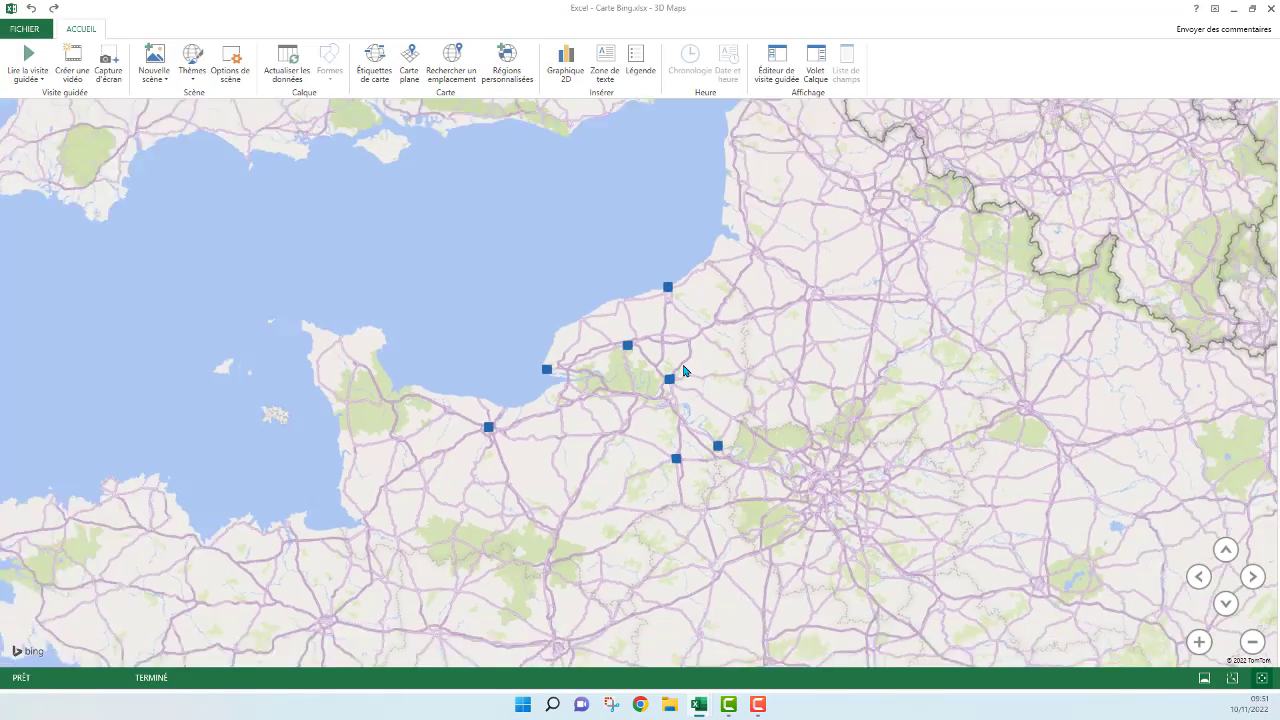
pyautogui.scroll(-1, 812, 263)
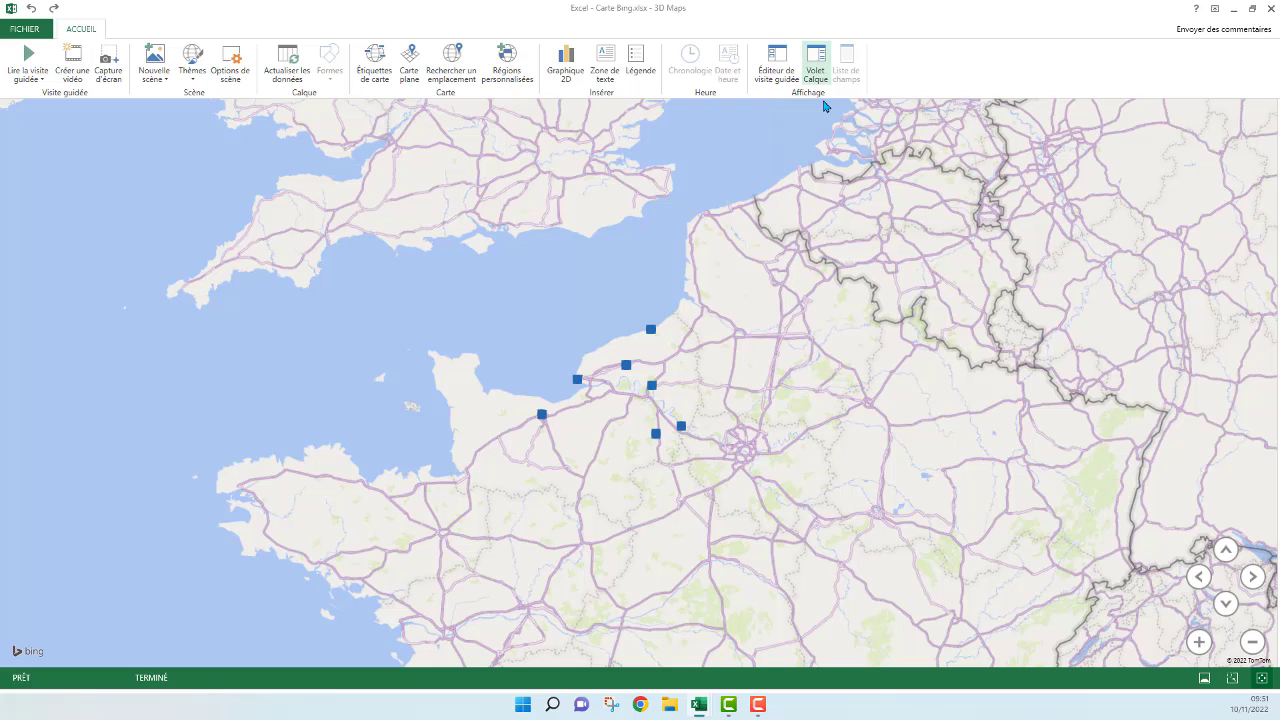
pyautogui.click(783, 62)
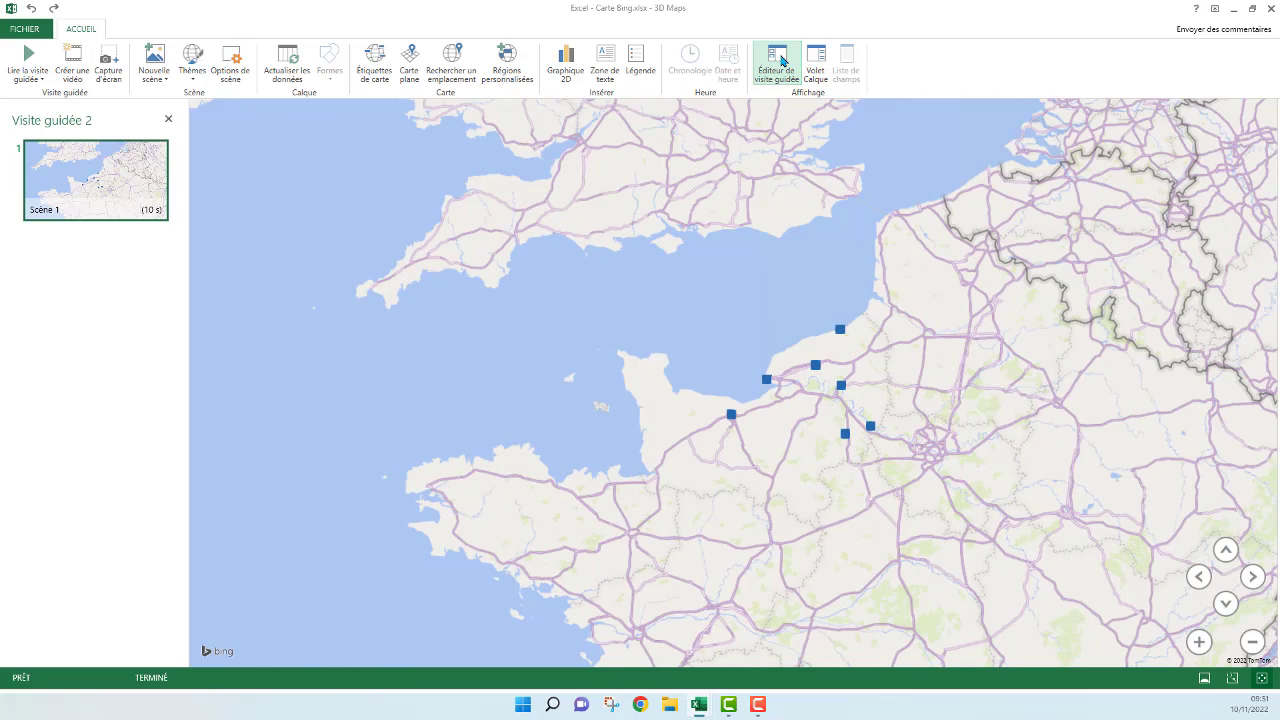
pyautogui.click(806, 62)
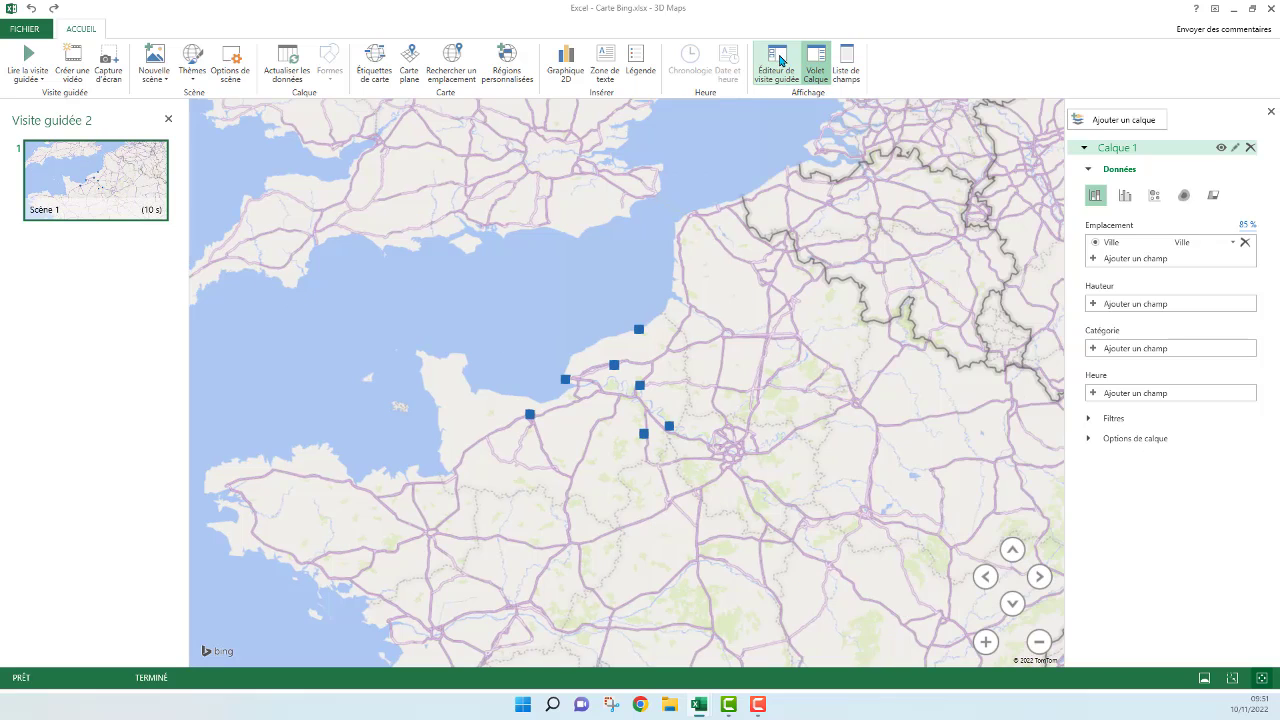
pyautogui.click(783, 72)
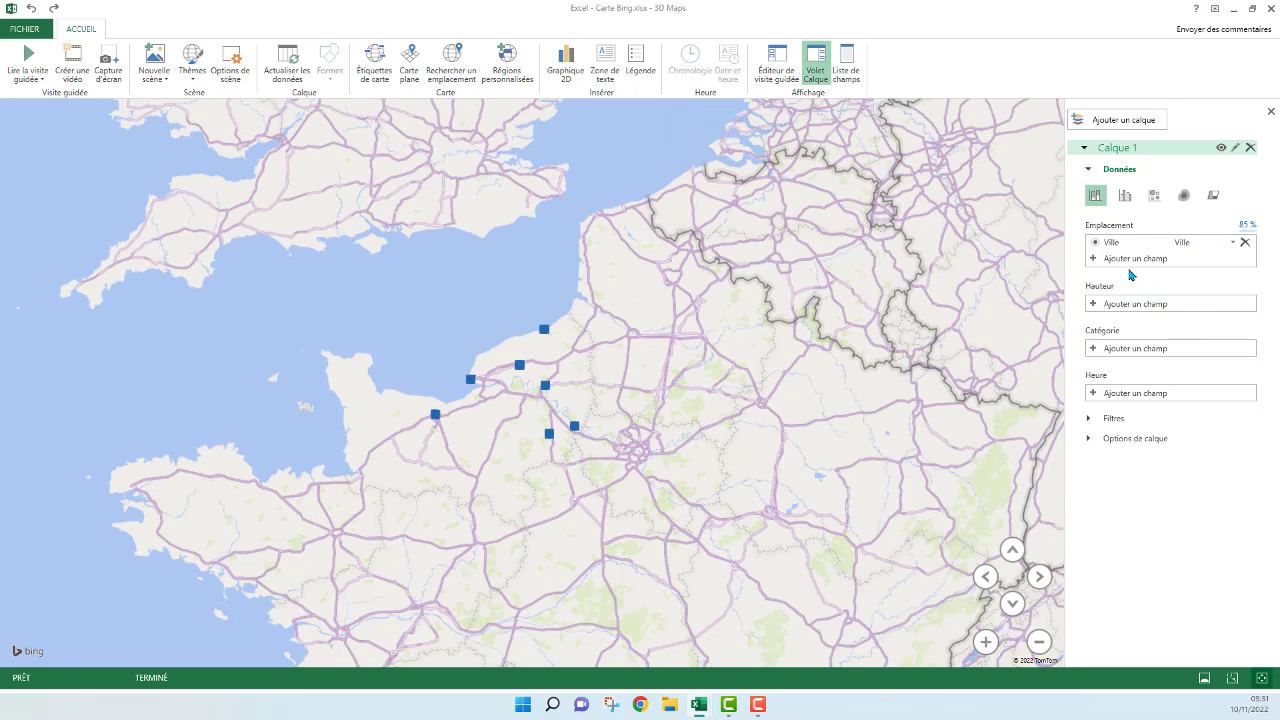
# Try the heat map visualization, return Calque 1 to stacked columns and set the column height to Total Ventes
pyautogui.click(1183, 195)
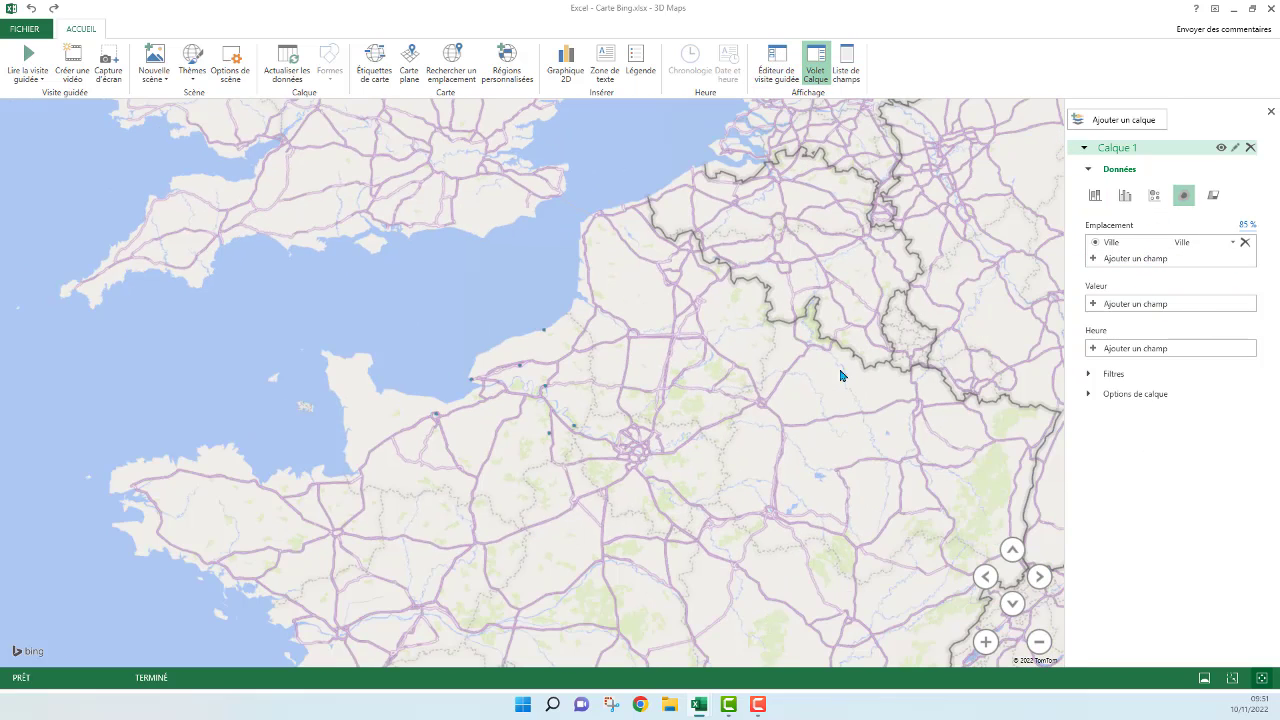
pyautogui.click(1095, 195)
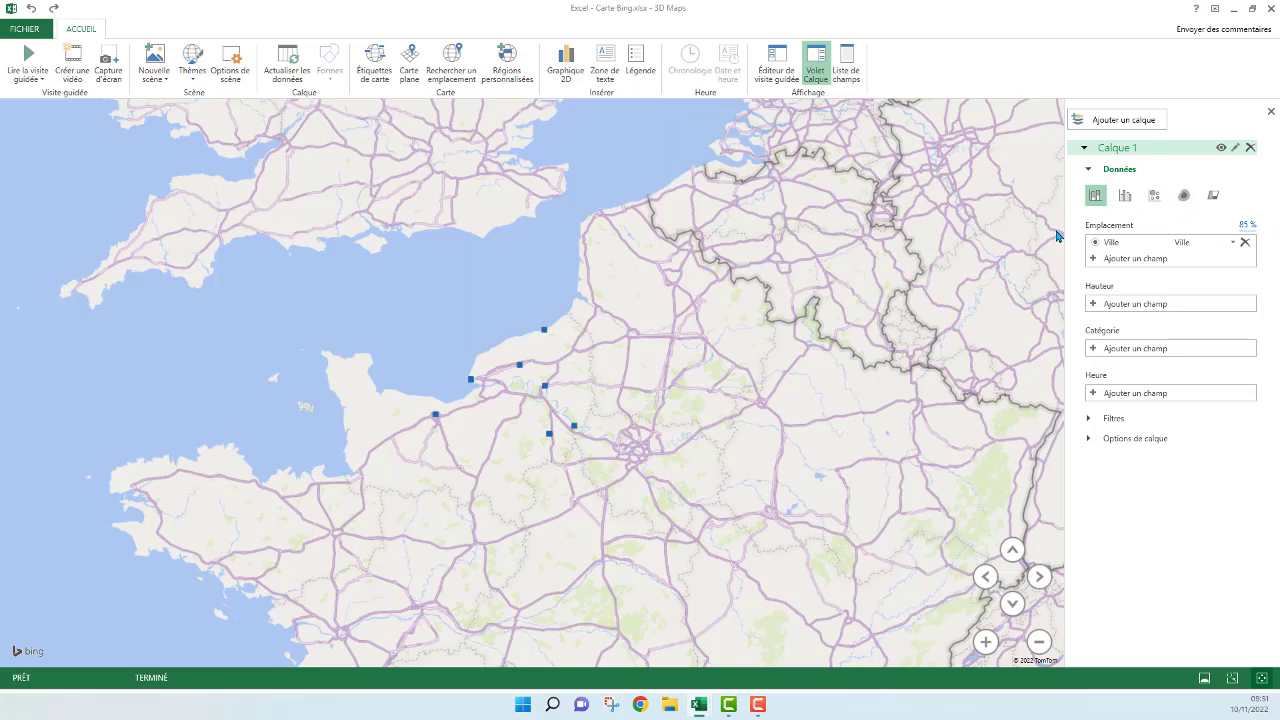
pyautogui.click(1120, 303)
pyautogui.click(1125, 367)
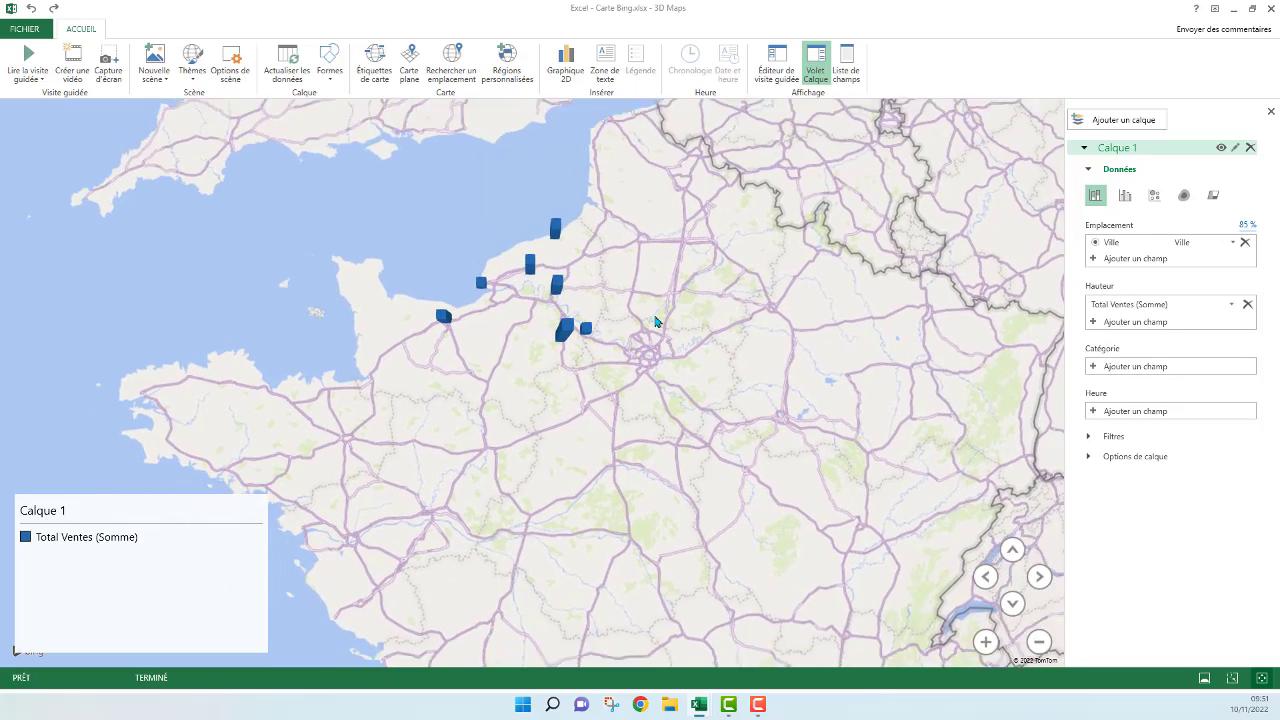
# Delete the Calque 1 legend from the 3D map, view the columns from another angle and close 3D Maps
pyautogui.click(194, 512)
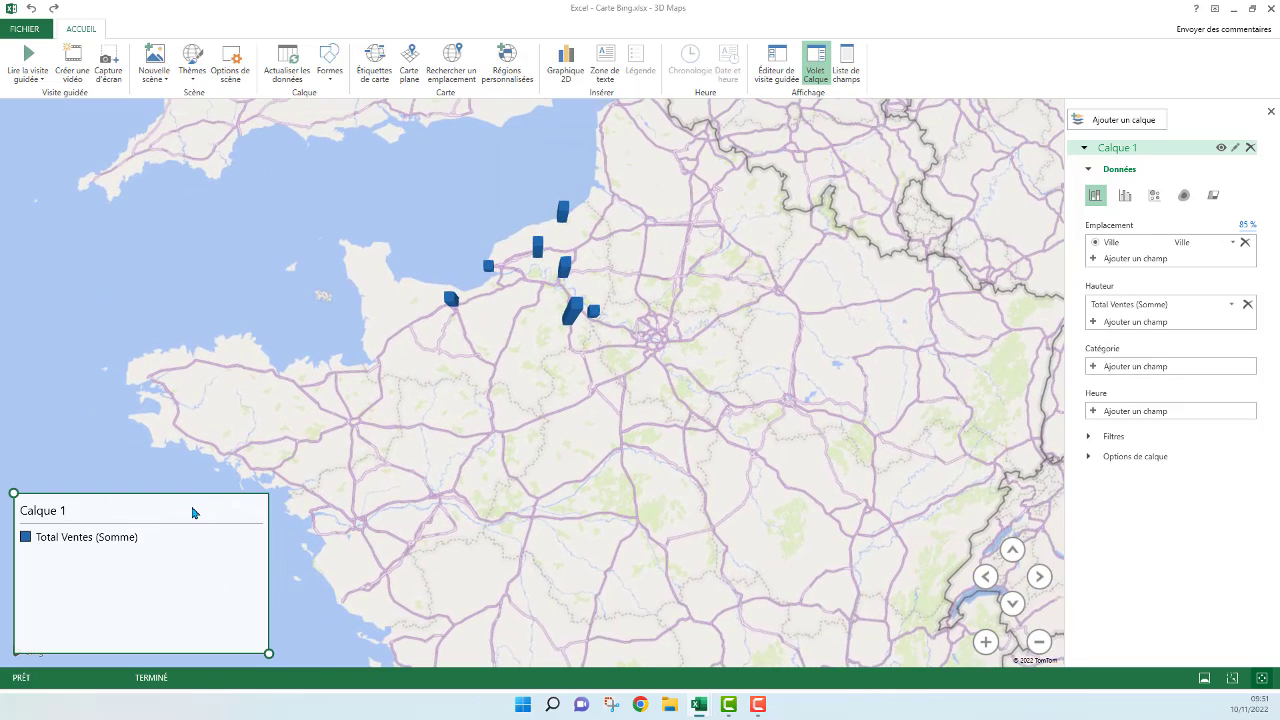
pyautogui.press('Delete')
pyautogui.moveTo(822, 345); pyautogui.dragTo(778, 408)
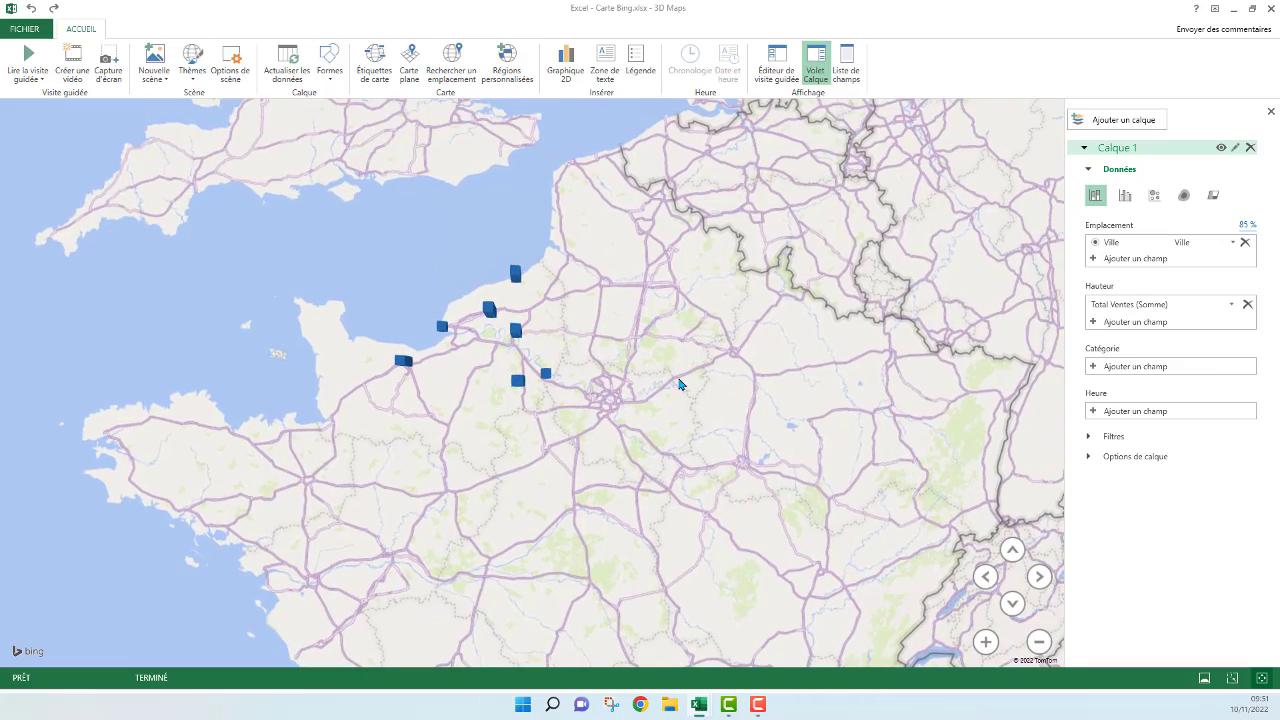
pyautogui.scroll(3, 681, 381)
pyautogui.click(1270, 8)
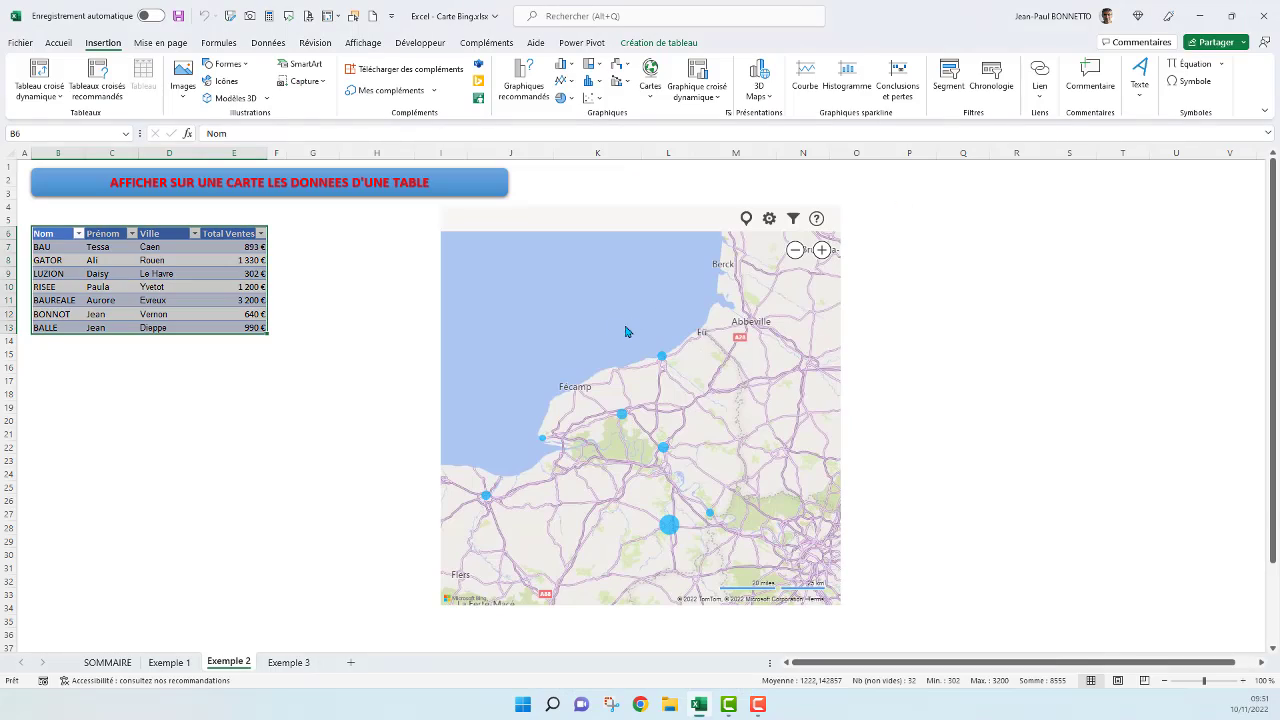
# Look at the map chart types offered for the table's Ville and Total Ventes columns on the Exemple 2 sheet
pyautogui.click(617, 222)
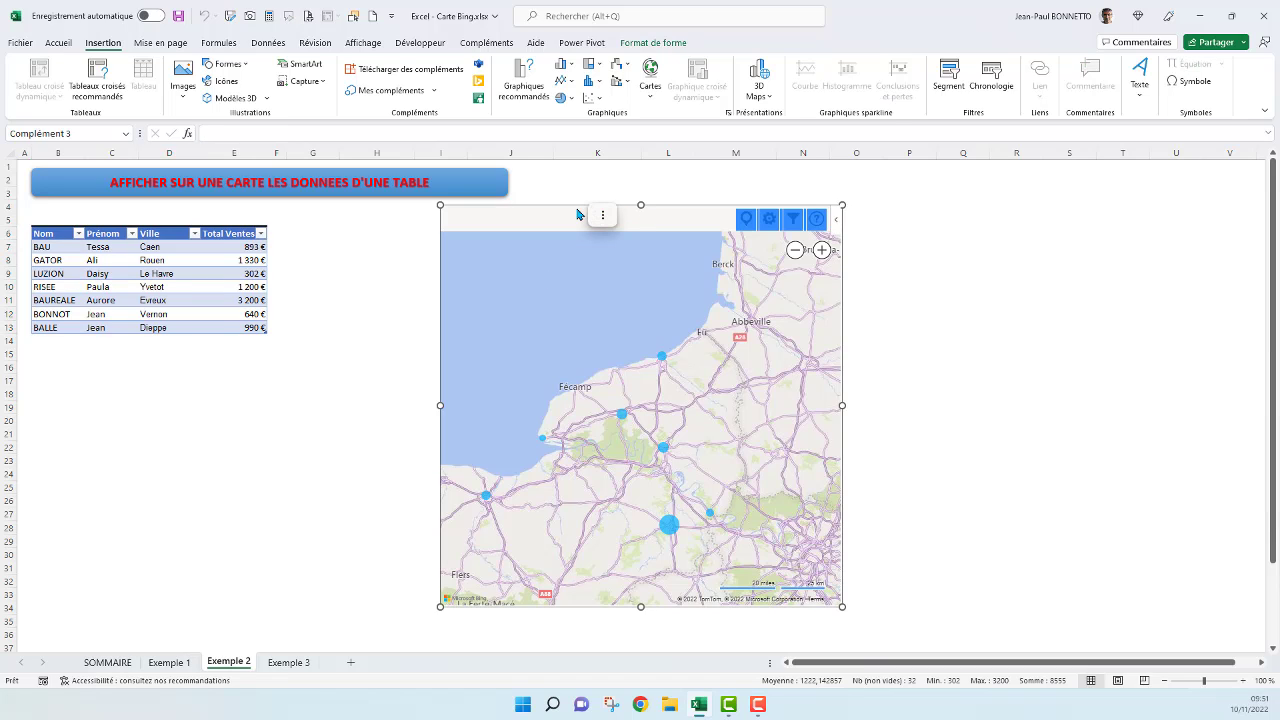
pyautogui.click(977, 222)
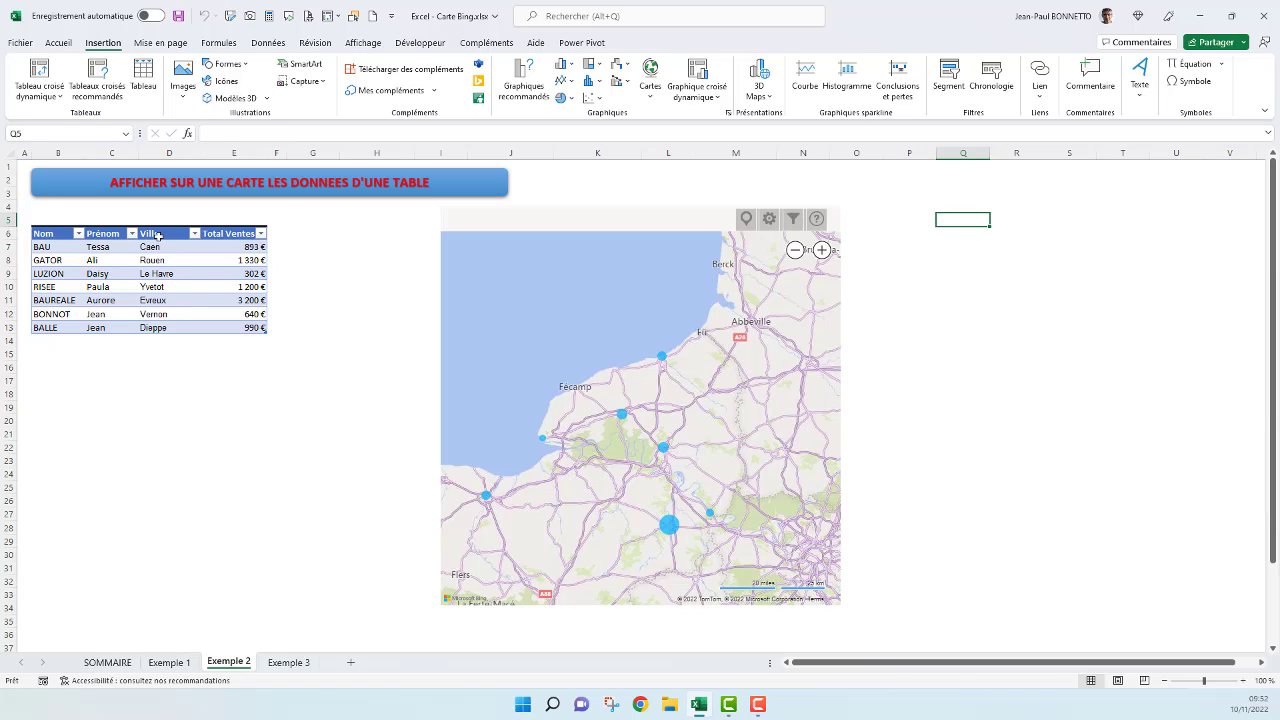
pyautogui.moveTo(158, 236); pyautogui.dragTo(254, 340)
pyautogui.click(652, 92)
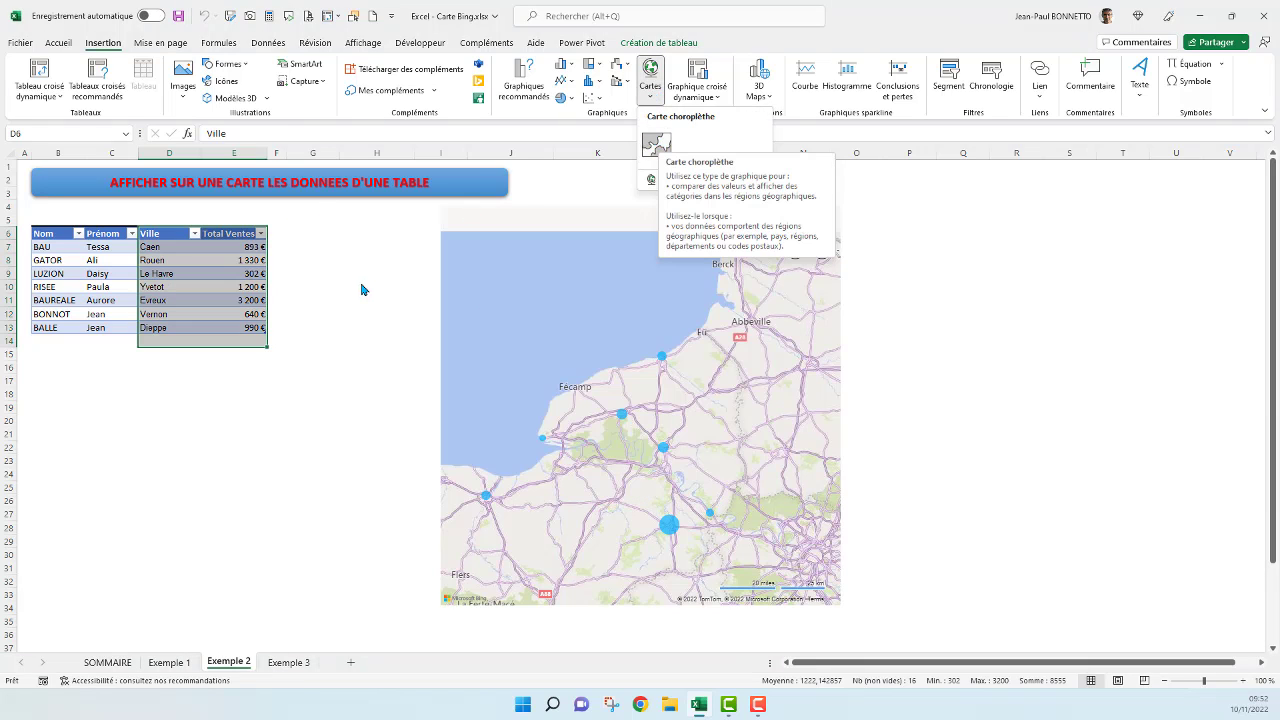
pyautogui.click(297, 282)
pyautogui.click(157, 290)
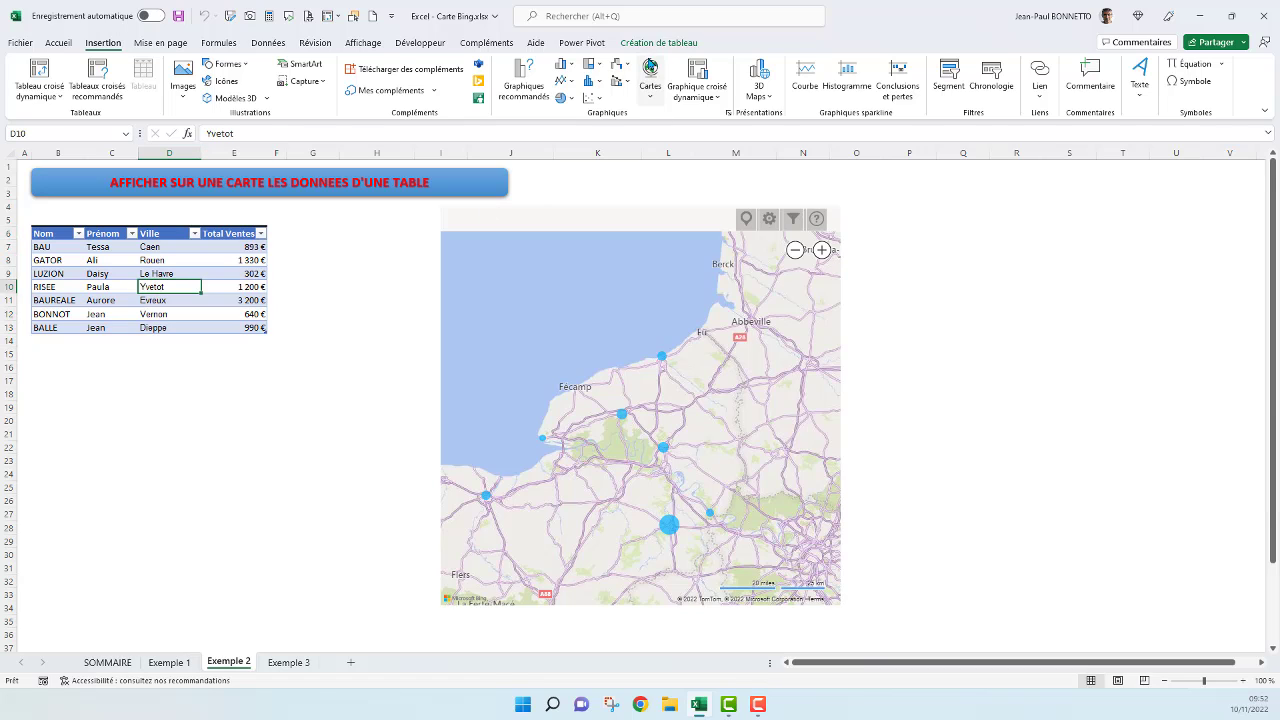
pyautogui.click(650, 88)
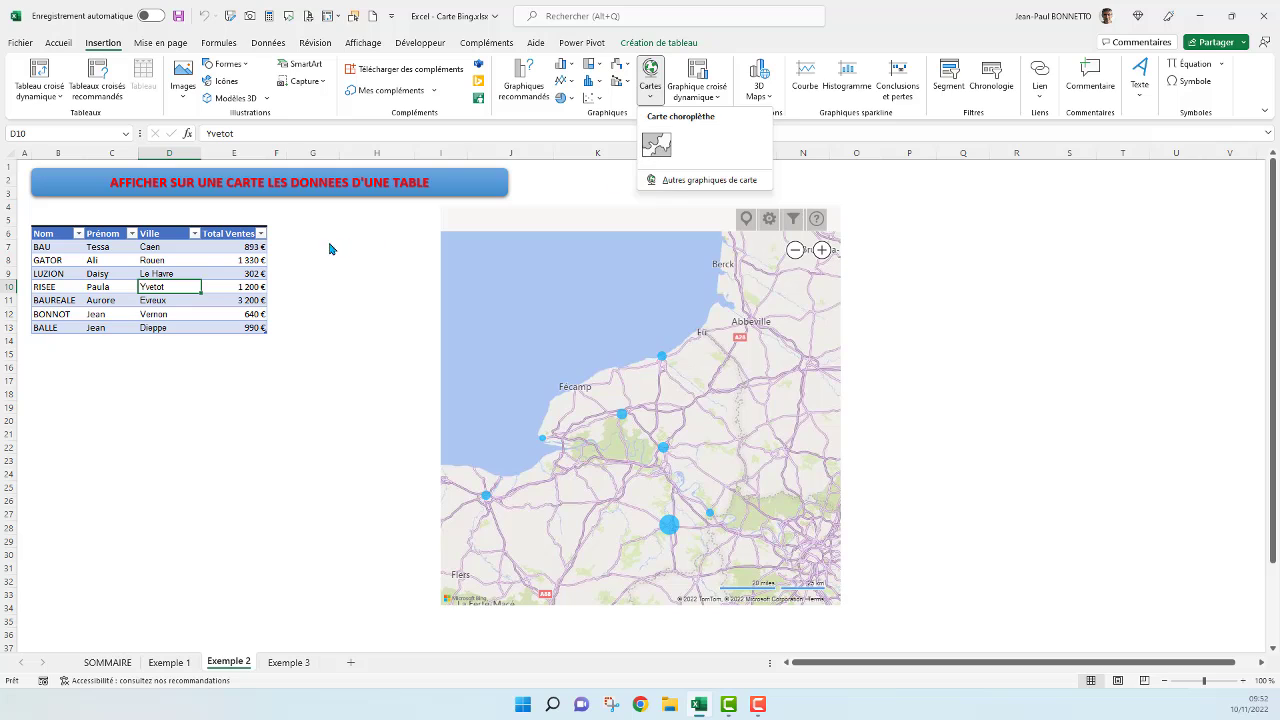
pyautogui.click(229, 281)
pyautogui.click(572, 228)
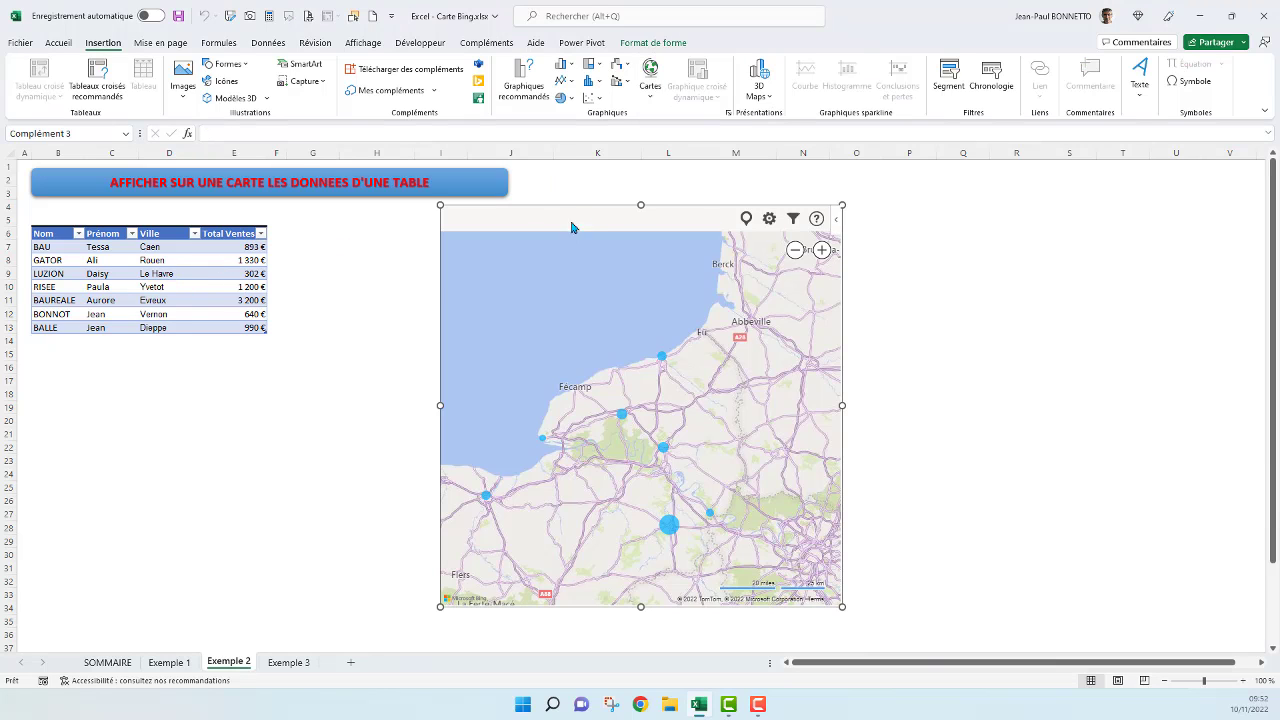
pyautogui.click(1069, 253)
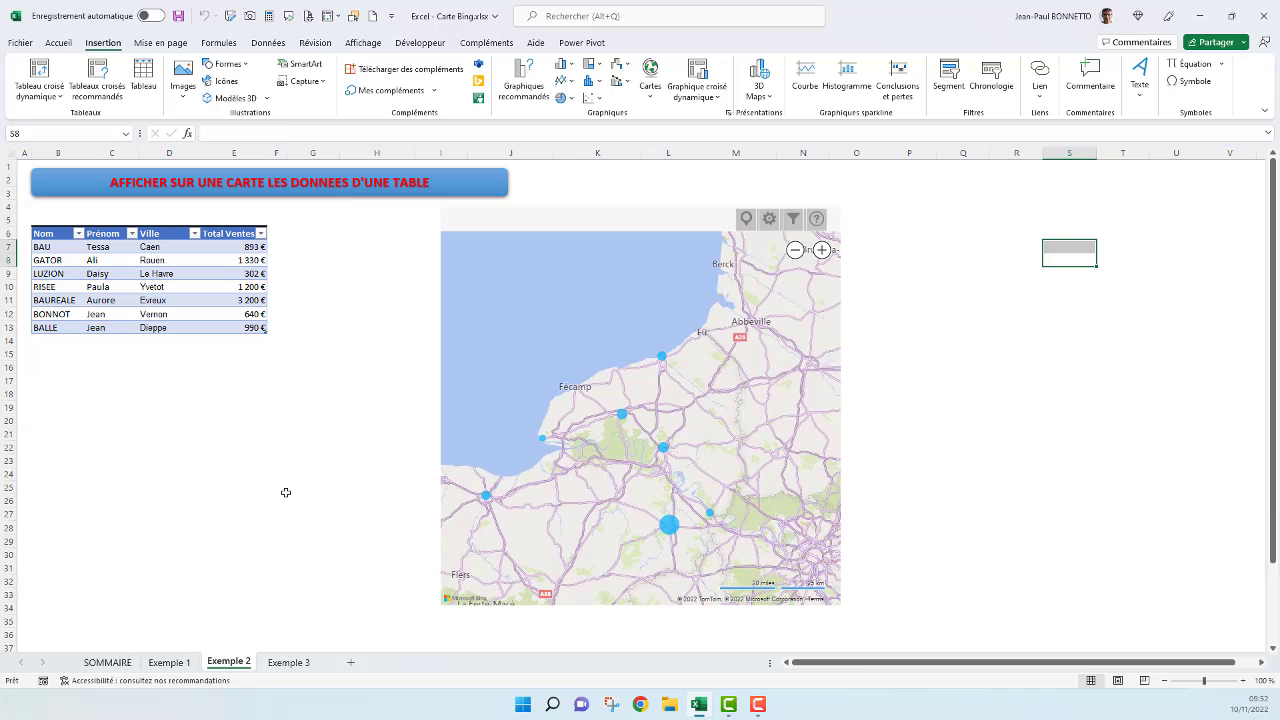
# On the Exemple 1 sheet, move the choropleth chart of France to the right, farther from the table
pyautogui.click(169, 662)
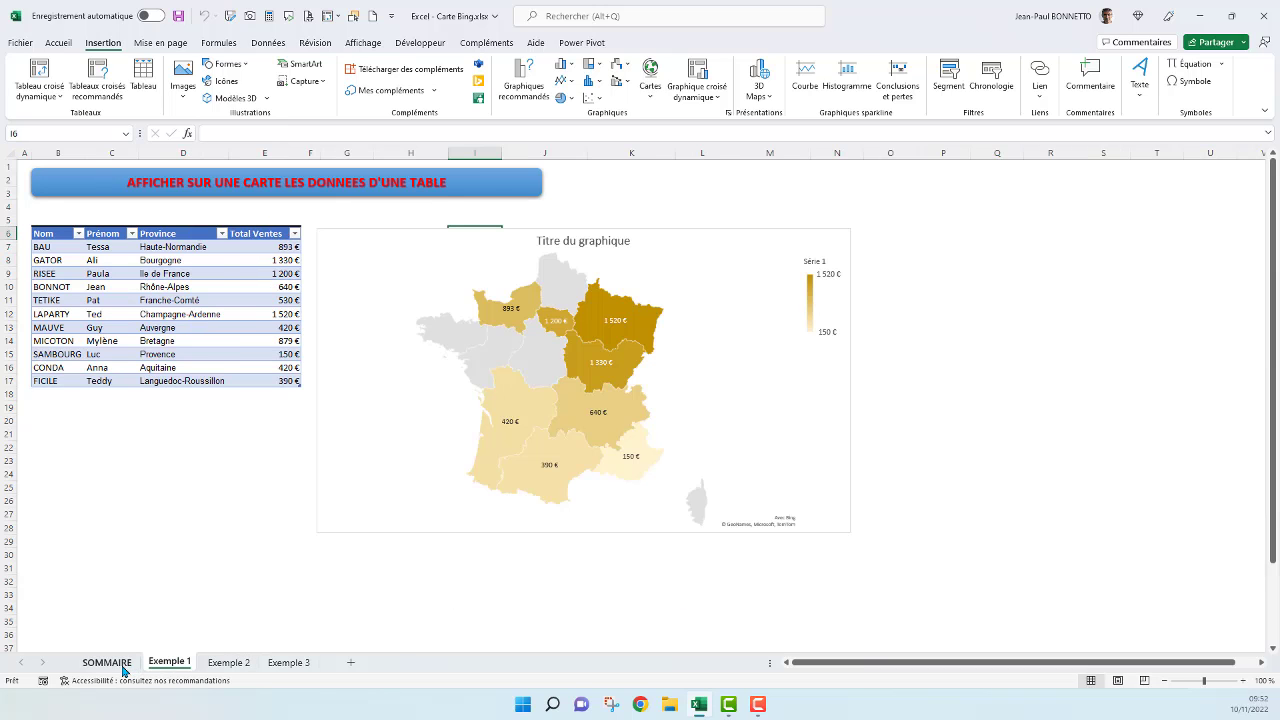
pyautogui.click(122, 666)
pyautogui.click(165, 664)
pyautogui.moveTo(657, 233); pyautogui.dragTo(780, 223)
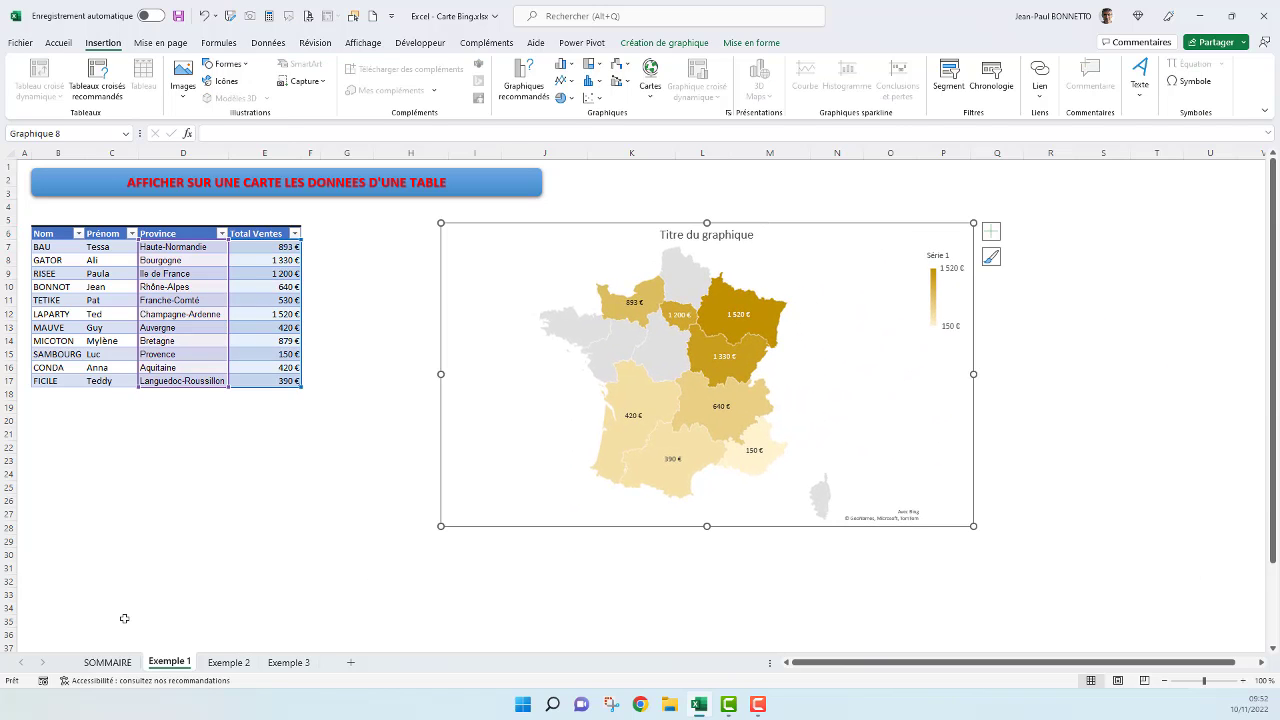
# Go to the SOMMAIRE sheet and look at the choropleth option among the map charts
pyautogui.click(114, 662)
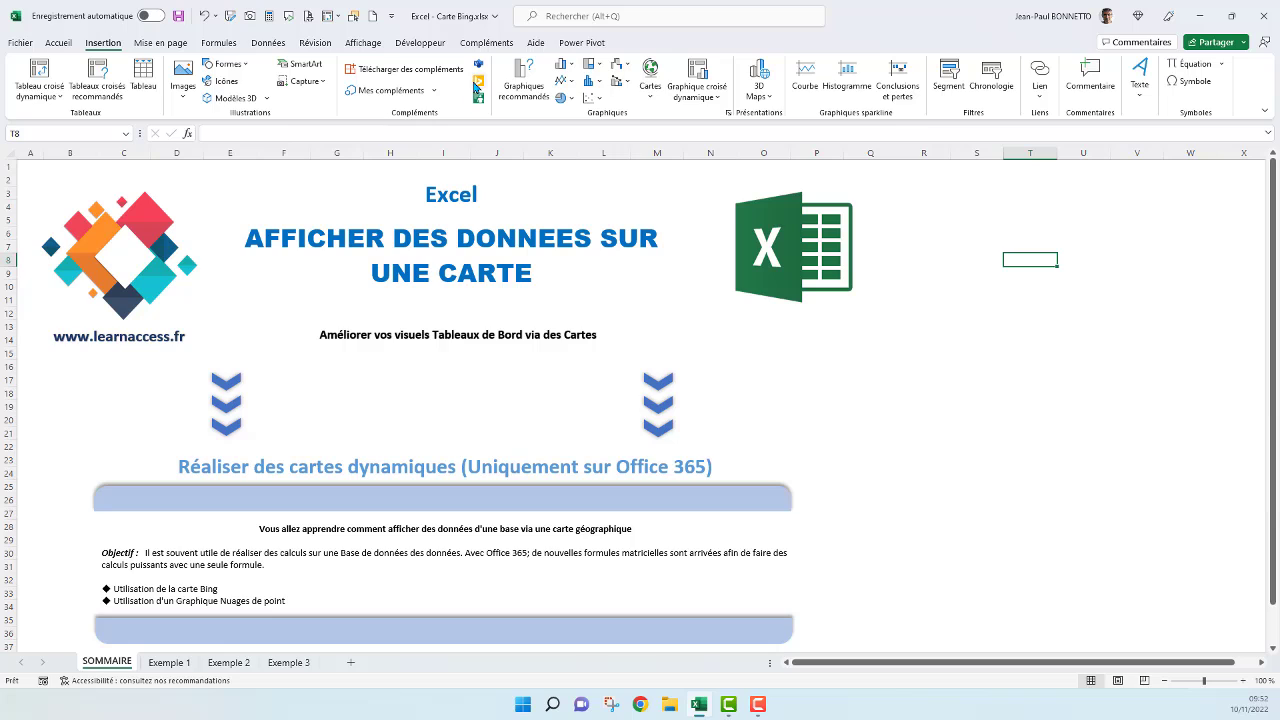
pyautogui.click(657, 94)
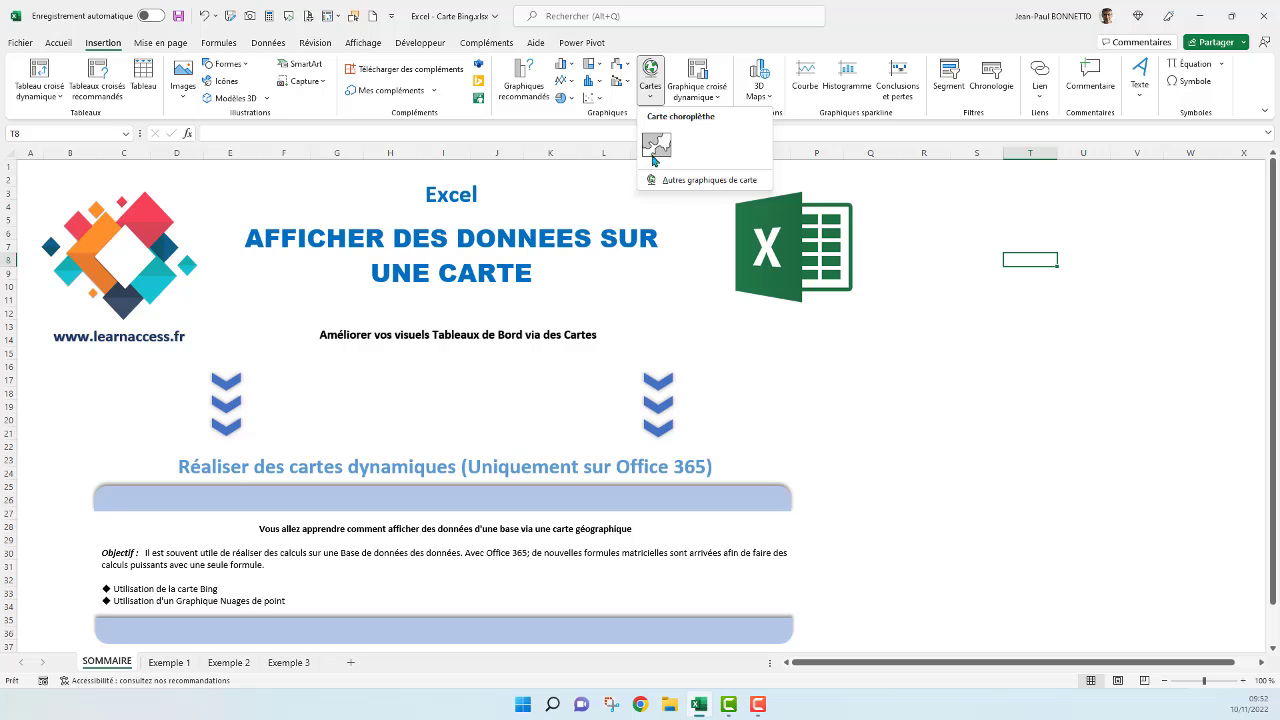
pyautogui.click(943, 209)
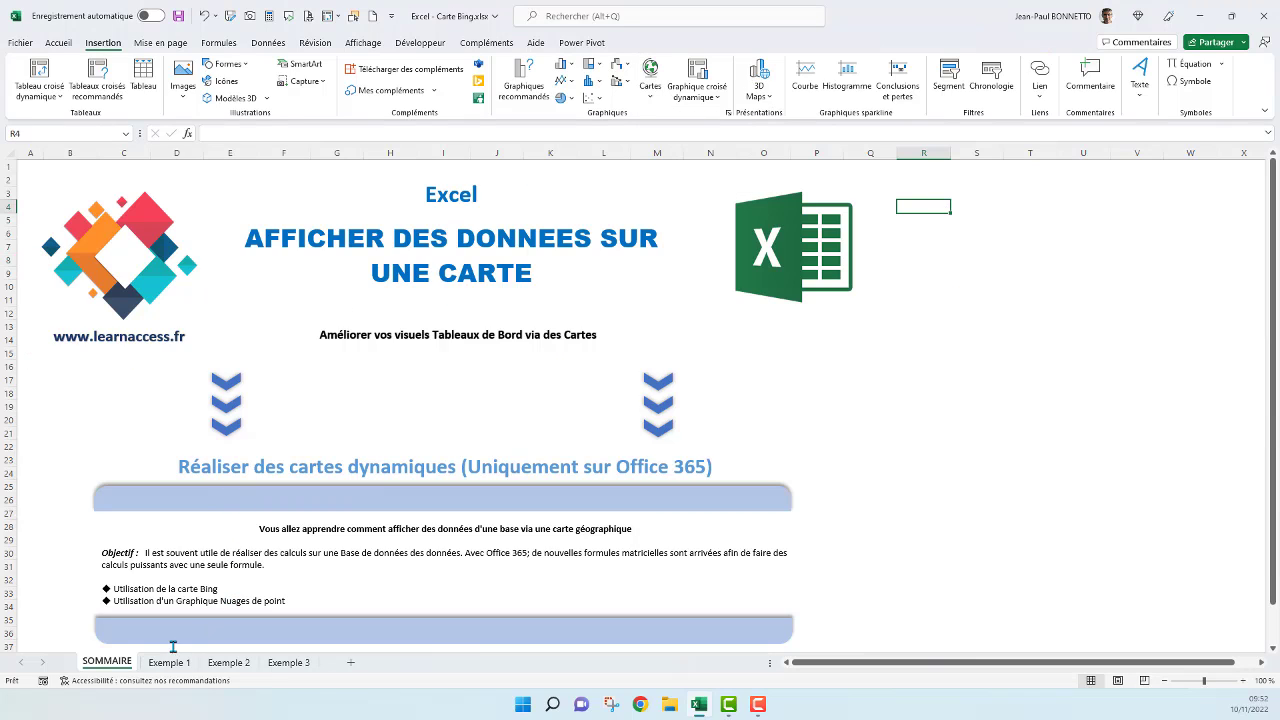
# On the Exemple 3 sheet, select the grouped Europe bubble map and move it slightly to the right
pyautogui.click(290, 662)
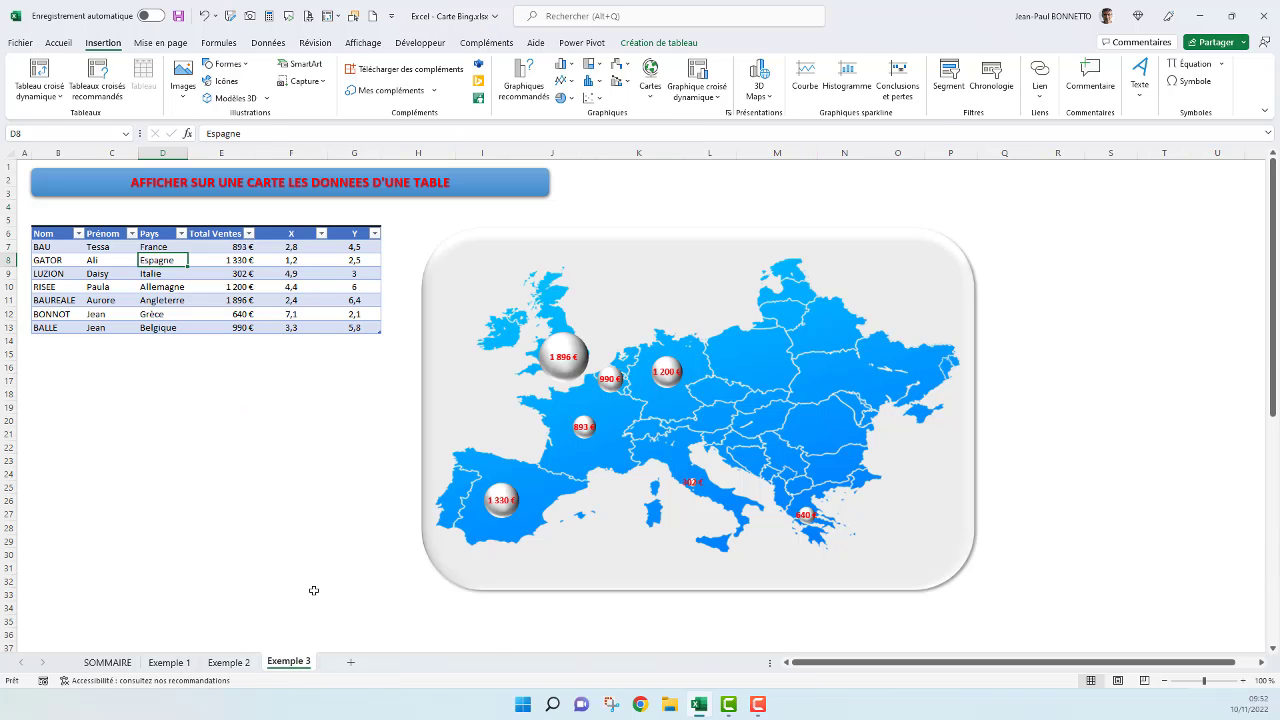
pyautogui.click(671, 243)
pyautogui.moveTo(661, 215); pyautogui.dragTo(692, 215)
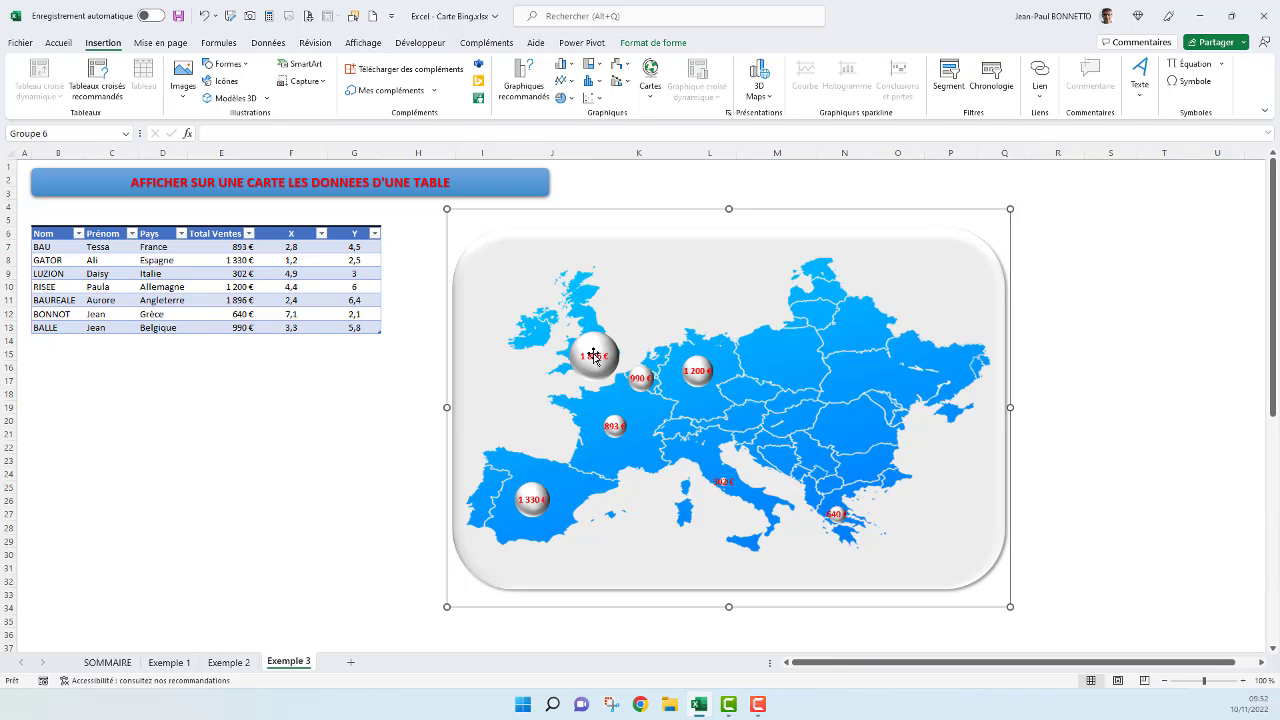
# Review the map's bubble chart and the scatter and bubble chart types, and move the Europe map group farther right into column J
pyautogui.click(672, 370)
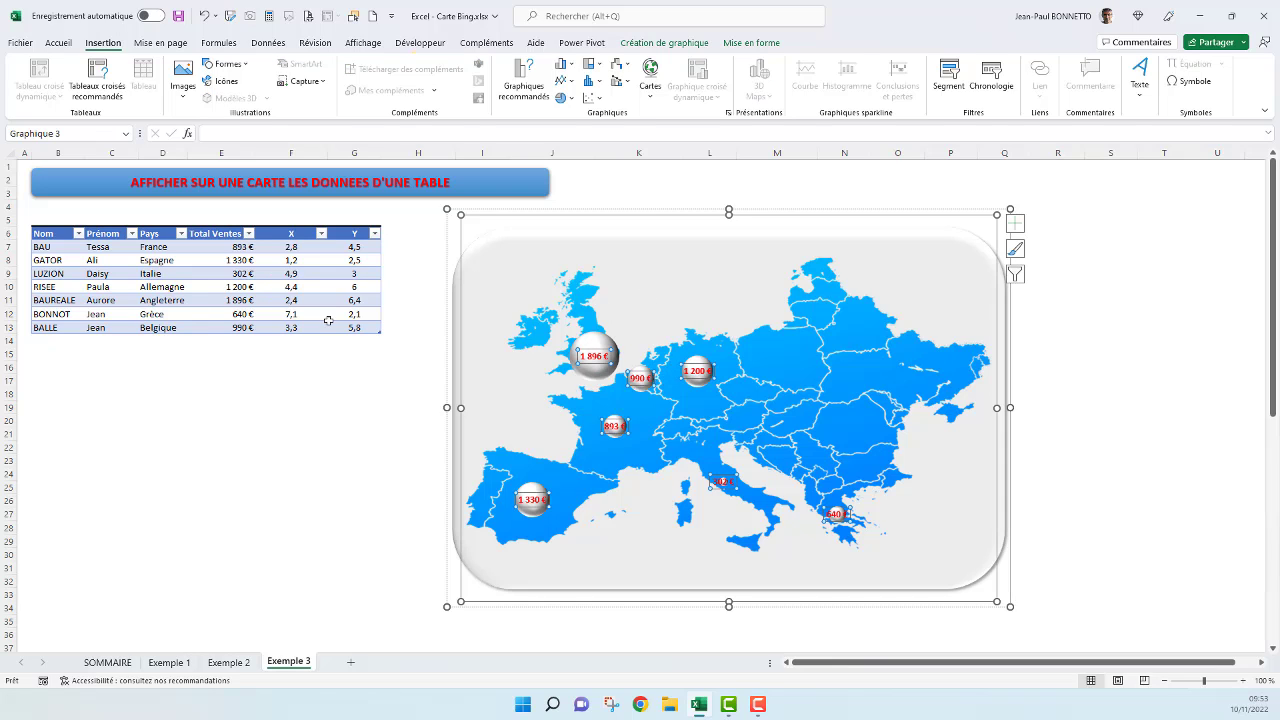
pyautogui.click(654, 211)
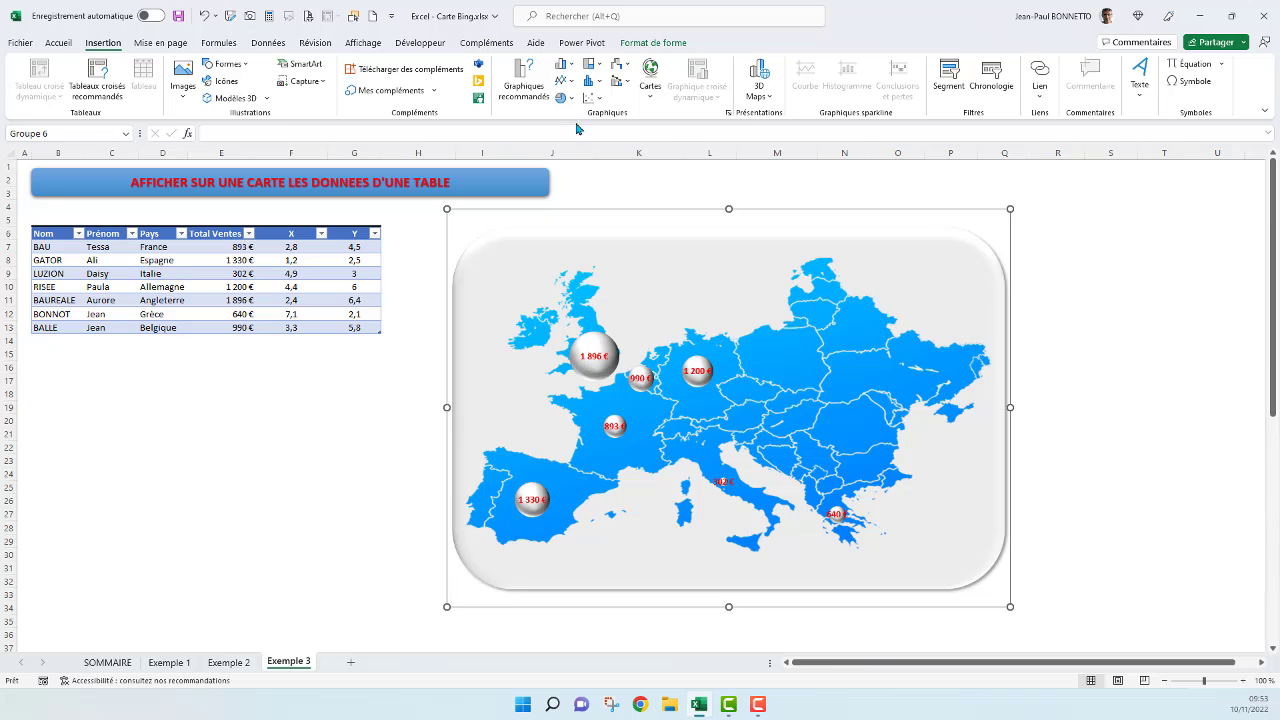
pyautogui.click(597, 99)
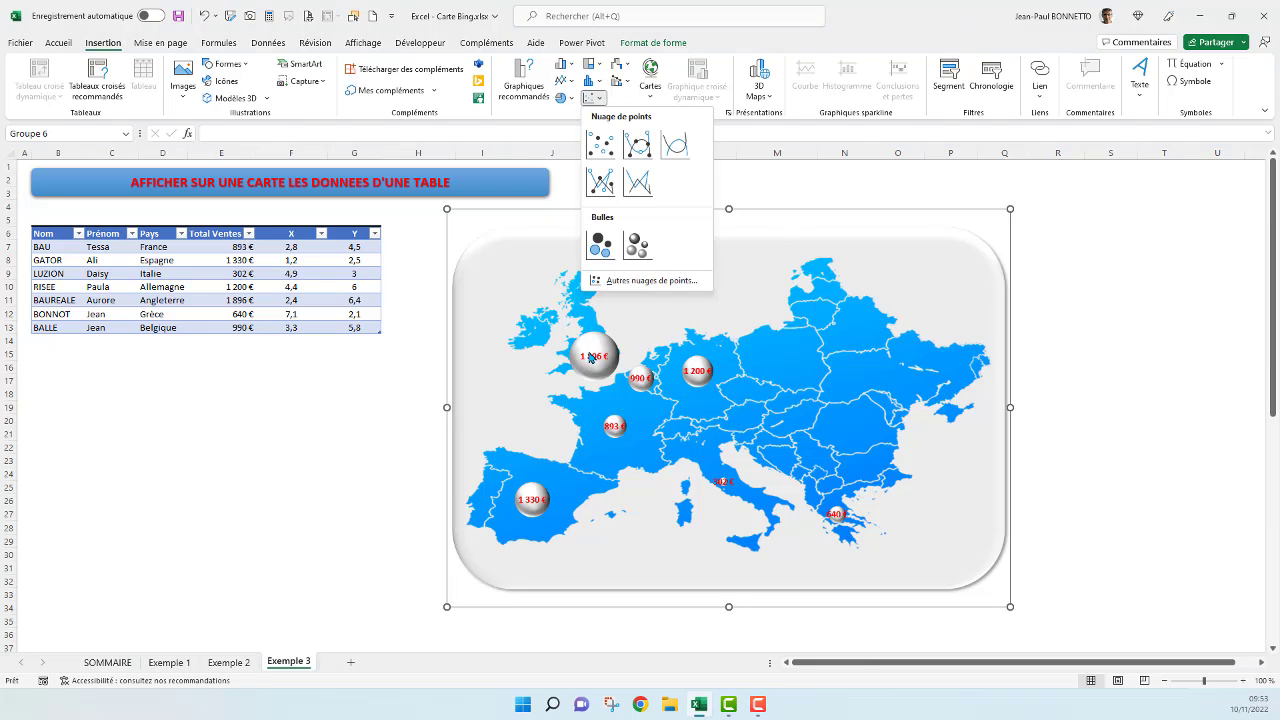
pyautogui.click(289, 233)
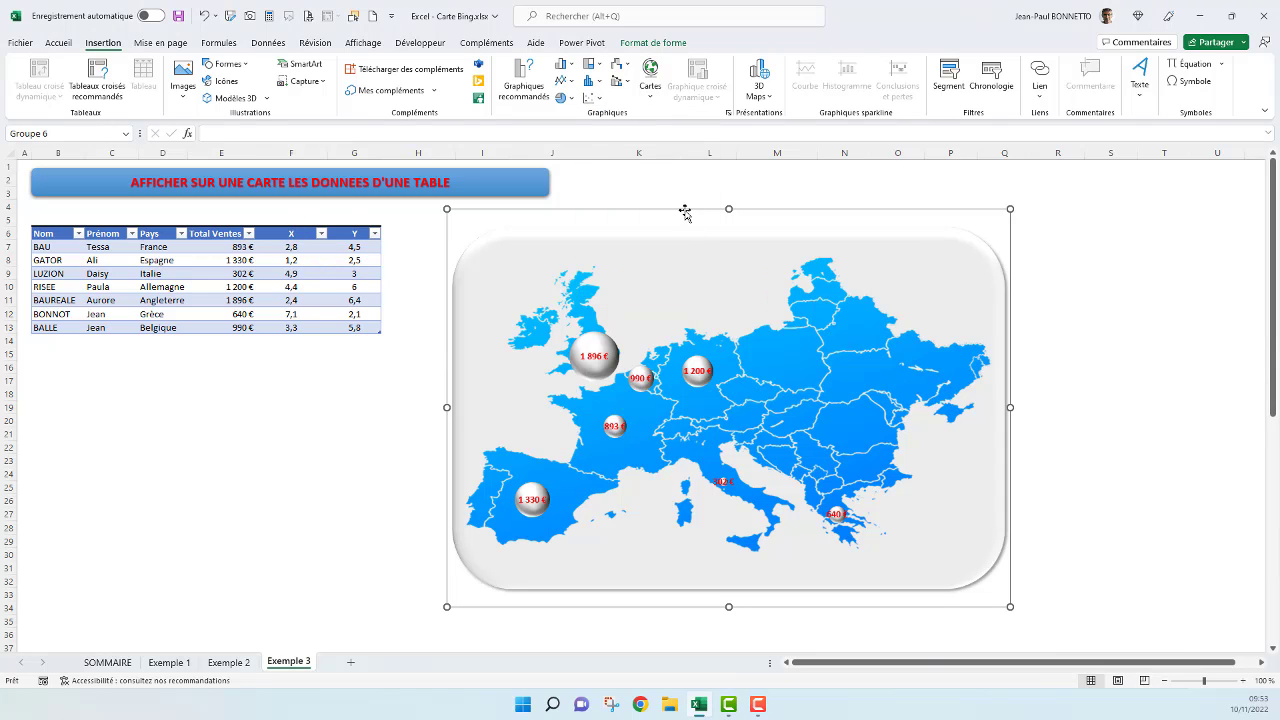
pyautogui.moveTo(685, 211); pyautogui.dragTo(792, 210)
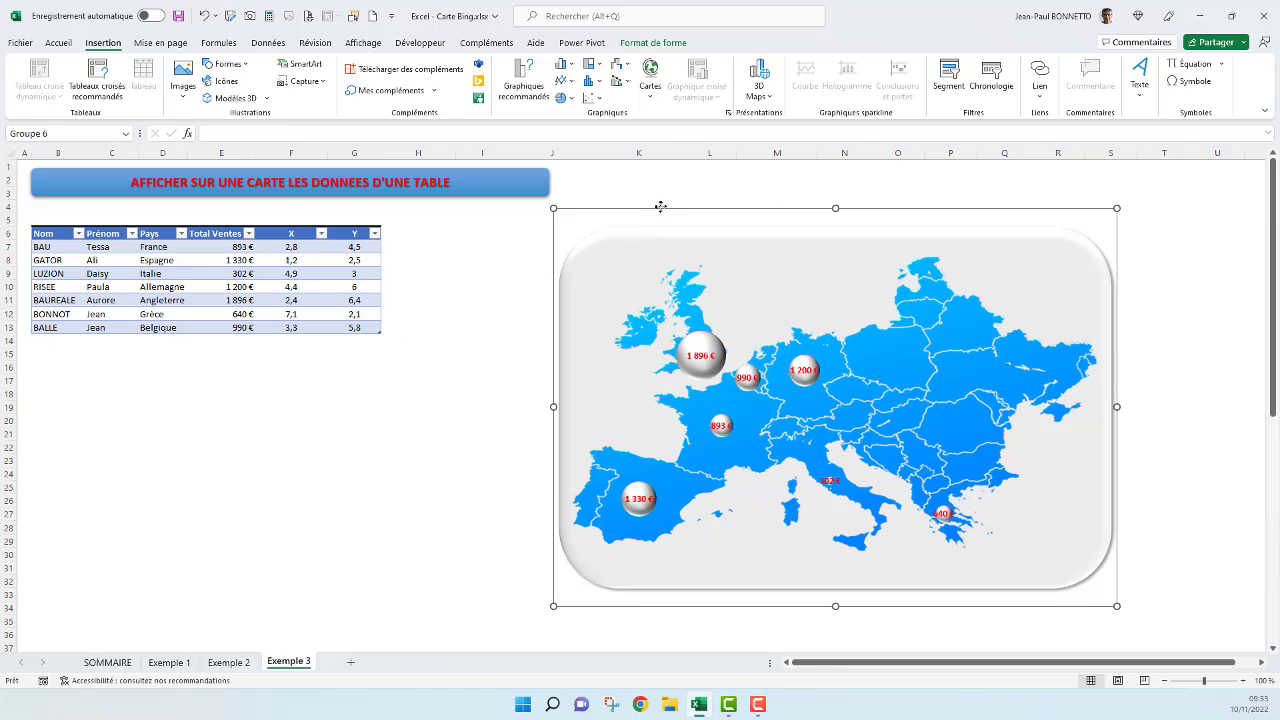
# Nudge the Europe map group slightly left and copy the whole sales table, including its header row
pyautogui.moveTo(660, 207); pyautogui.dragTo(649, 208)
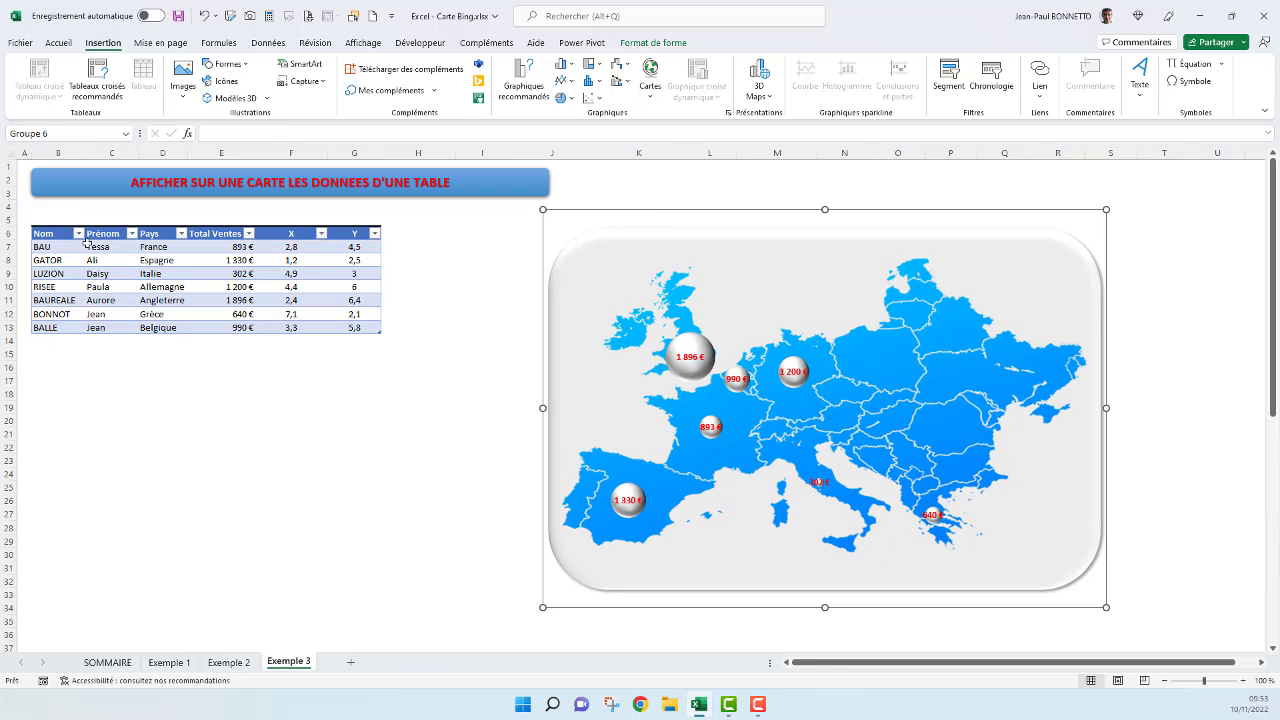
pyautogui.moveTo(43, 233); pyautogui.dragTo(195, 312)
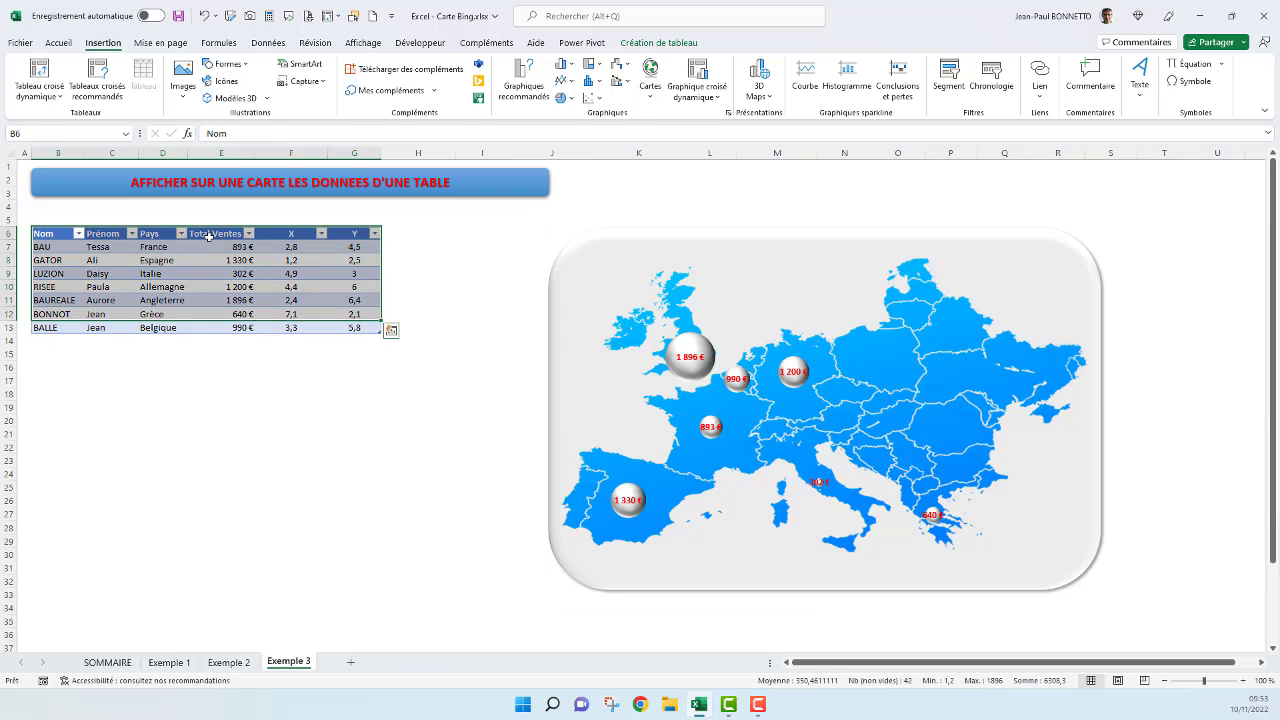
pyautogui.click(40, 231)
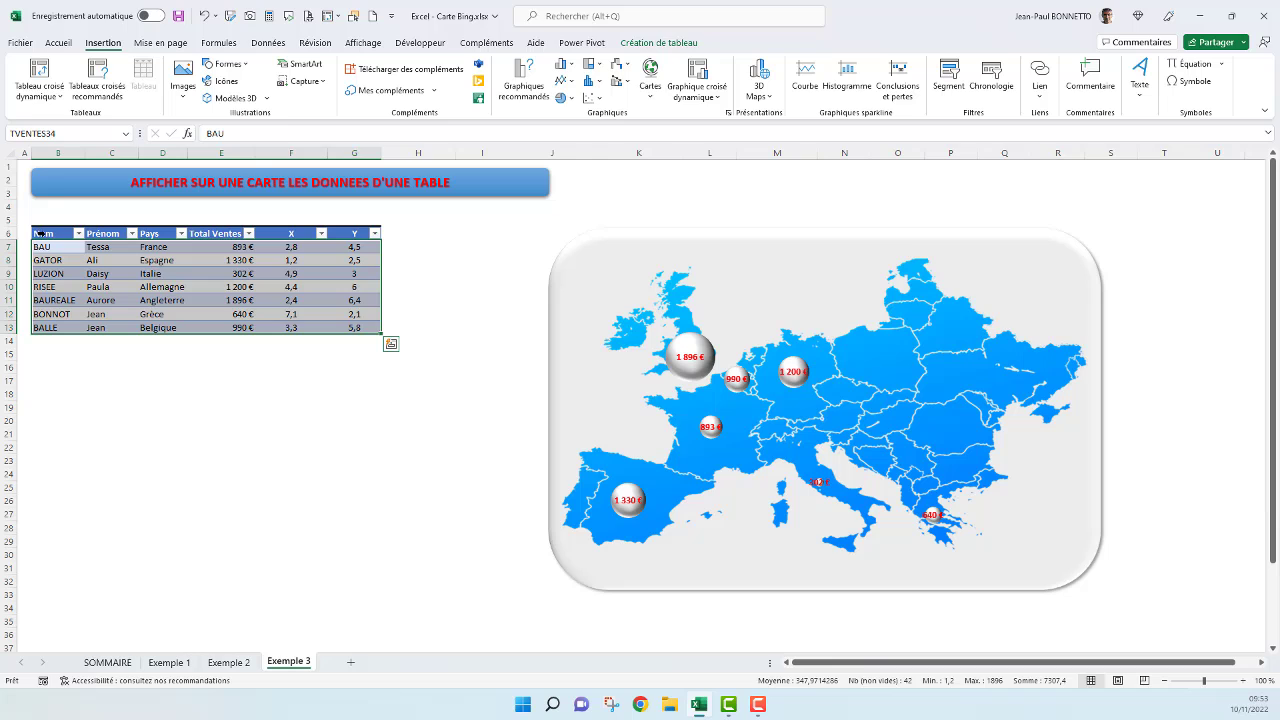
pyautogui.click(45, 235)
pyautogui.click(46, 235)
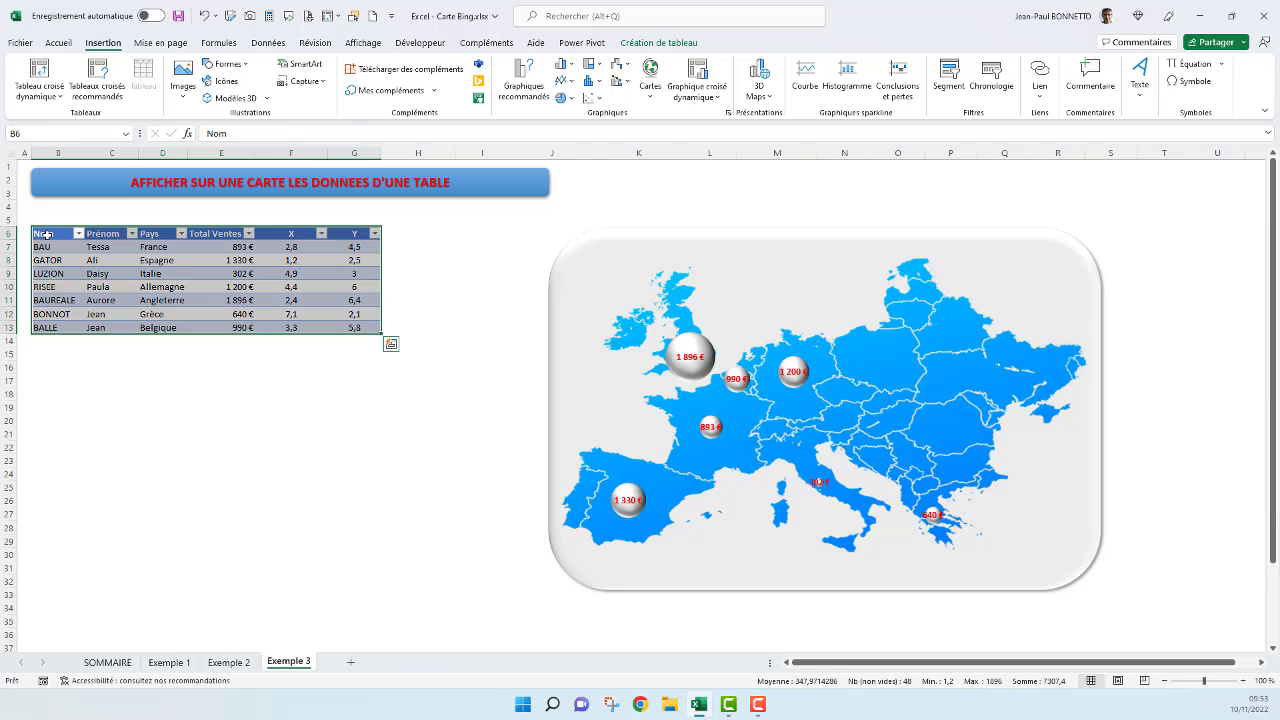
pyautogui.hotkey('ctrl', 'c')
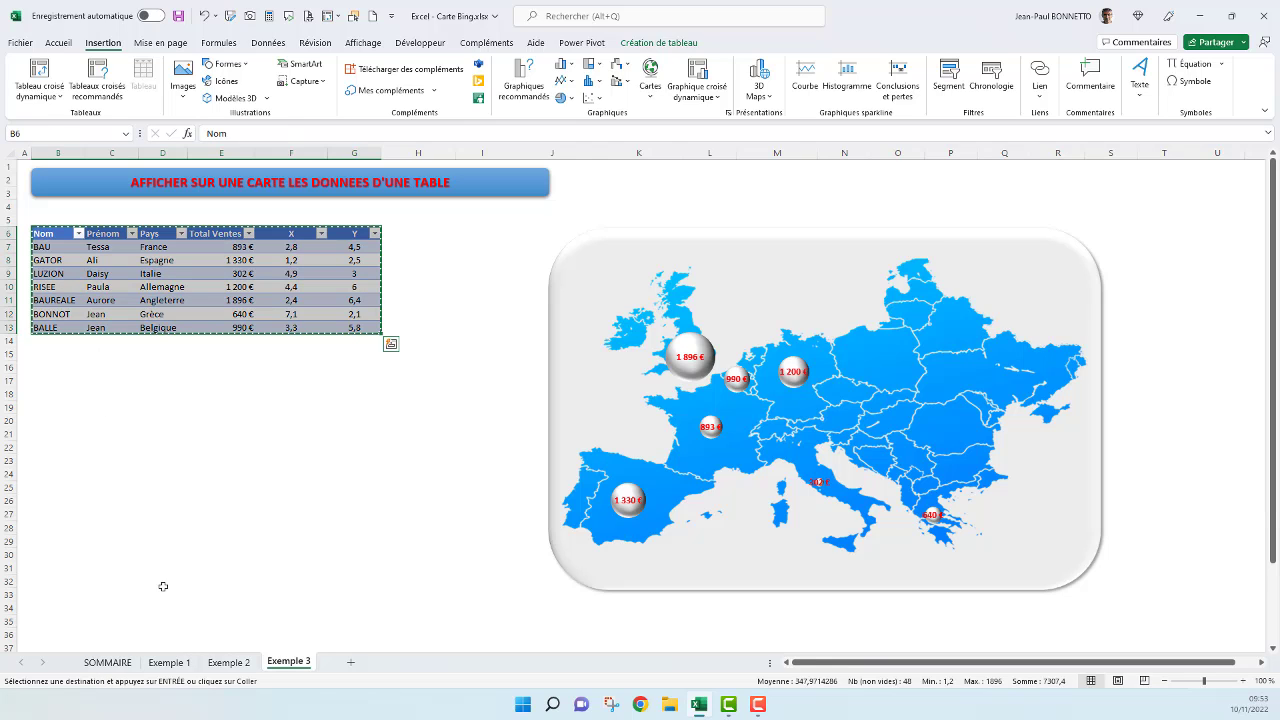
# Add a new sheet and paste the copied sales table starting at cell B4
pyautogui.click(351, 663)
pyautogui.click(87, 208)
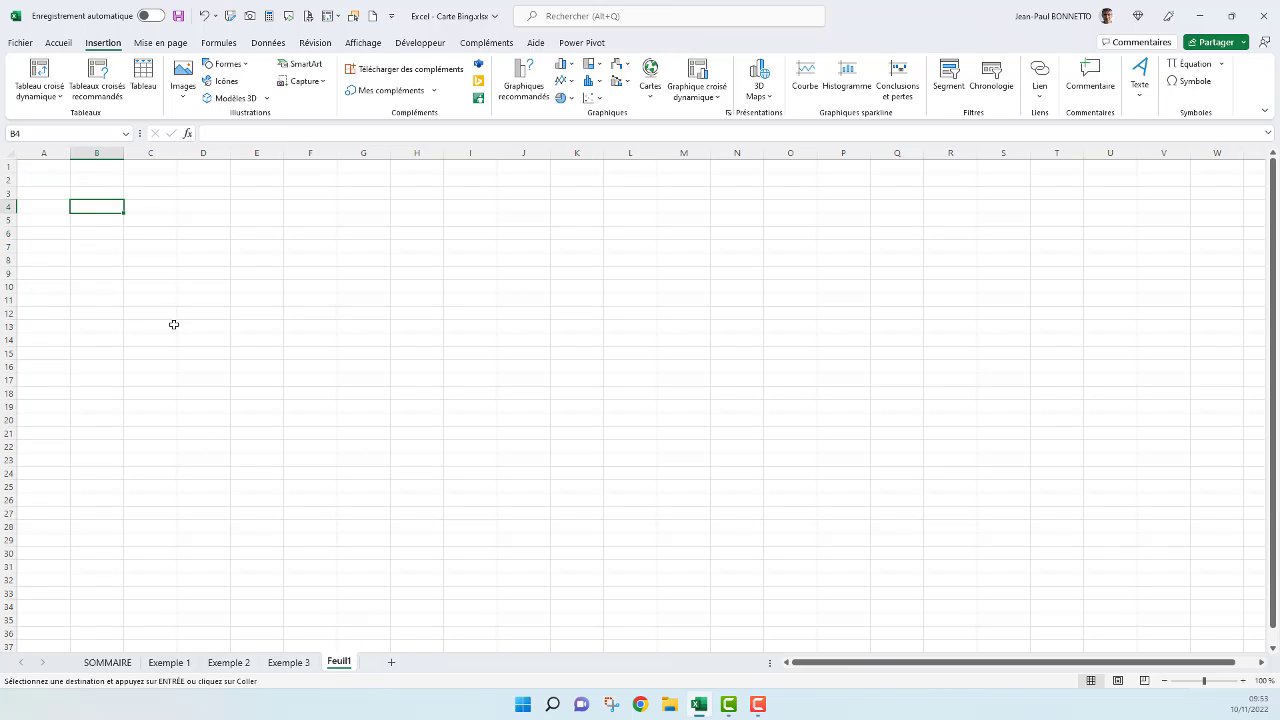
pyautogui.hotkey('ctrl', 'v')
pyautogui.click(208, 343)
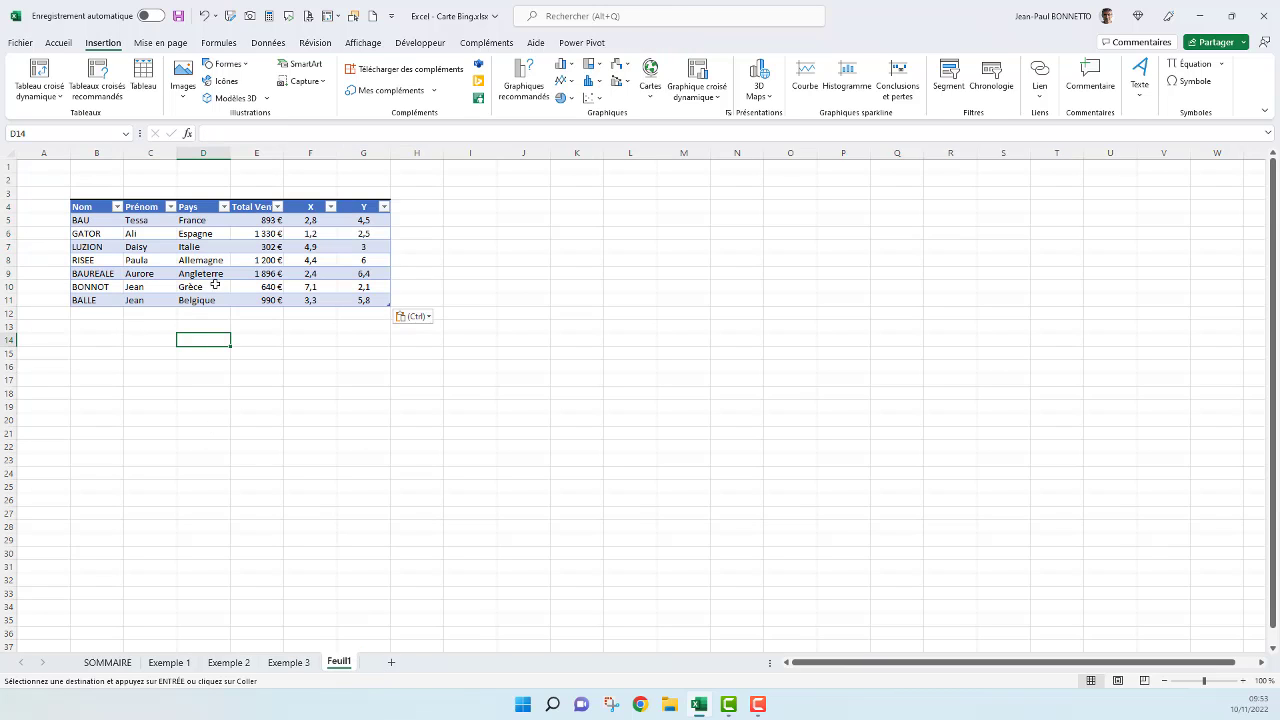
# Fill the X column of the pasted table with an incremented series from 1 to 7, starting in F5
pyautogui.click(318, 221)
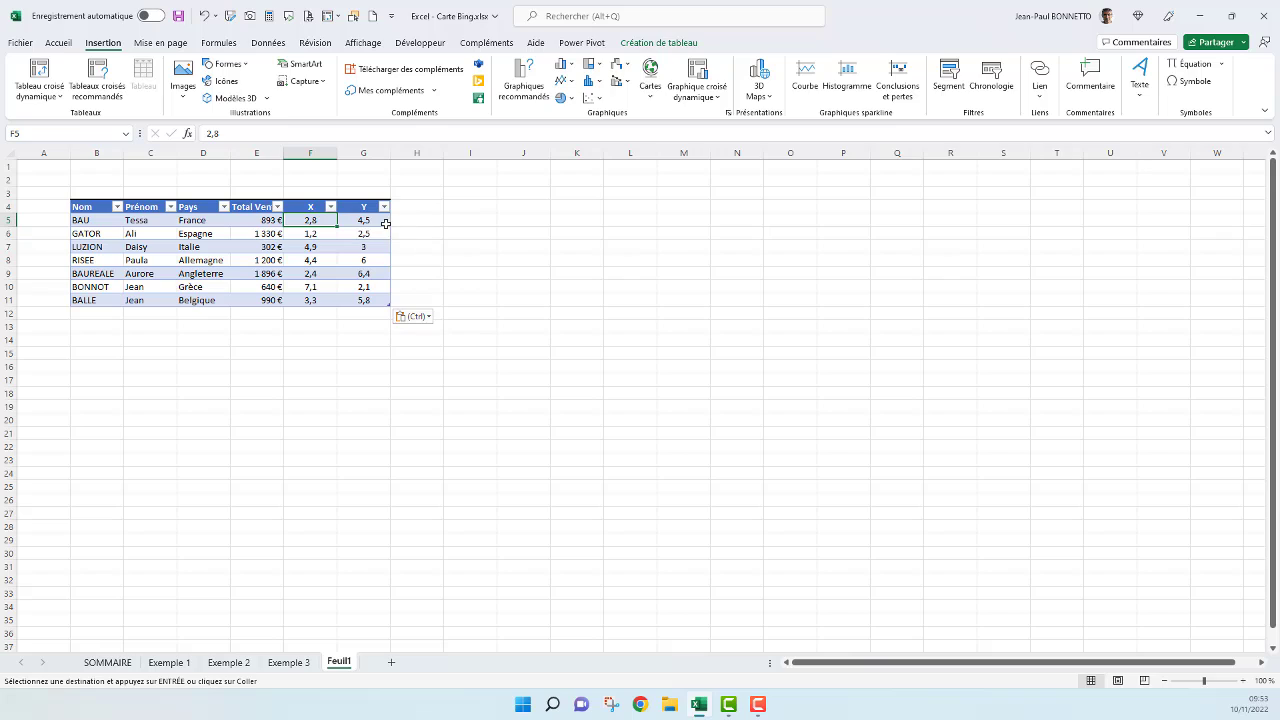
pyautogui.write('1')
pyautogui.hotkey('ctrl', 'Return')
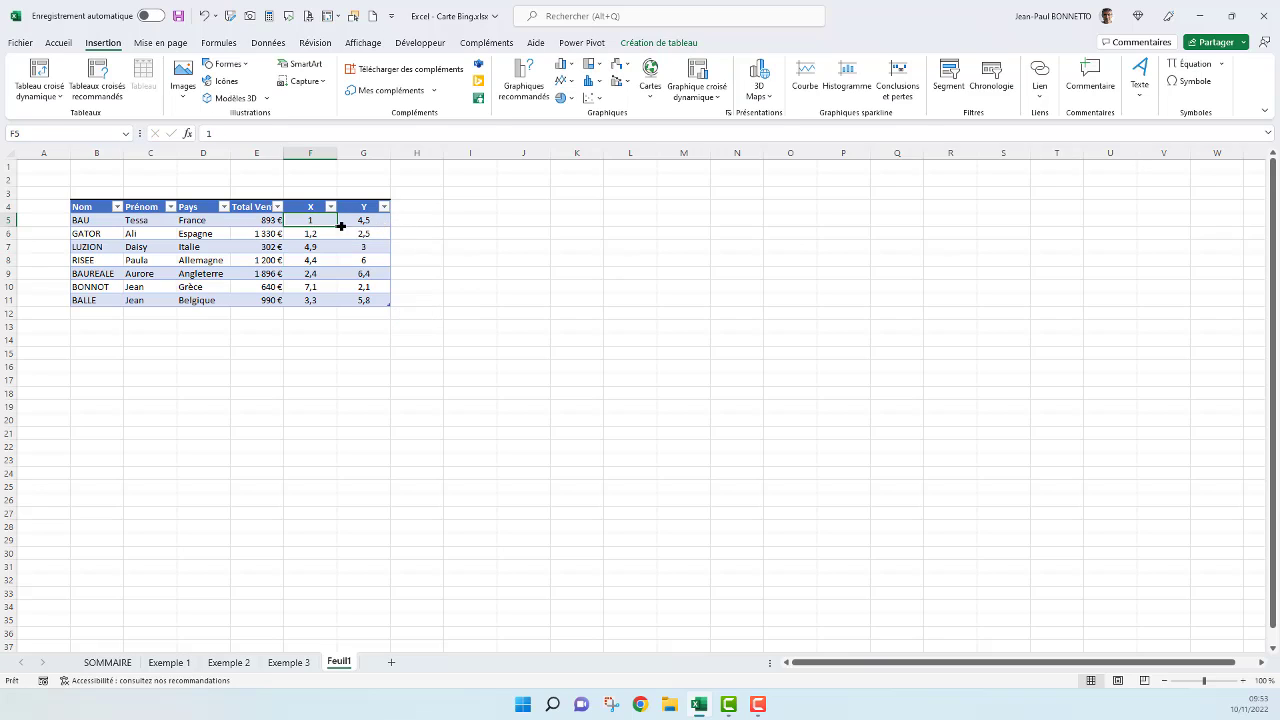
pyautogui.moveTo(341, 226); pyautogui.dragTo(346, 305)
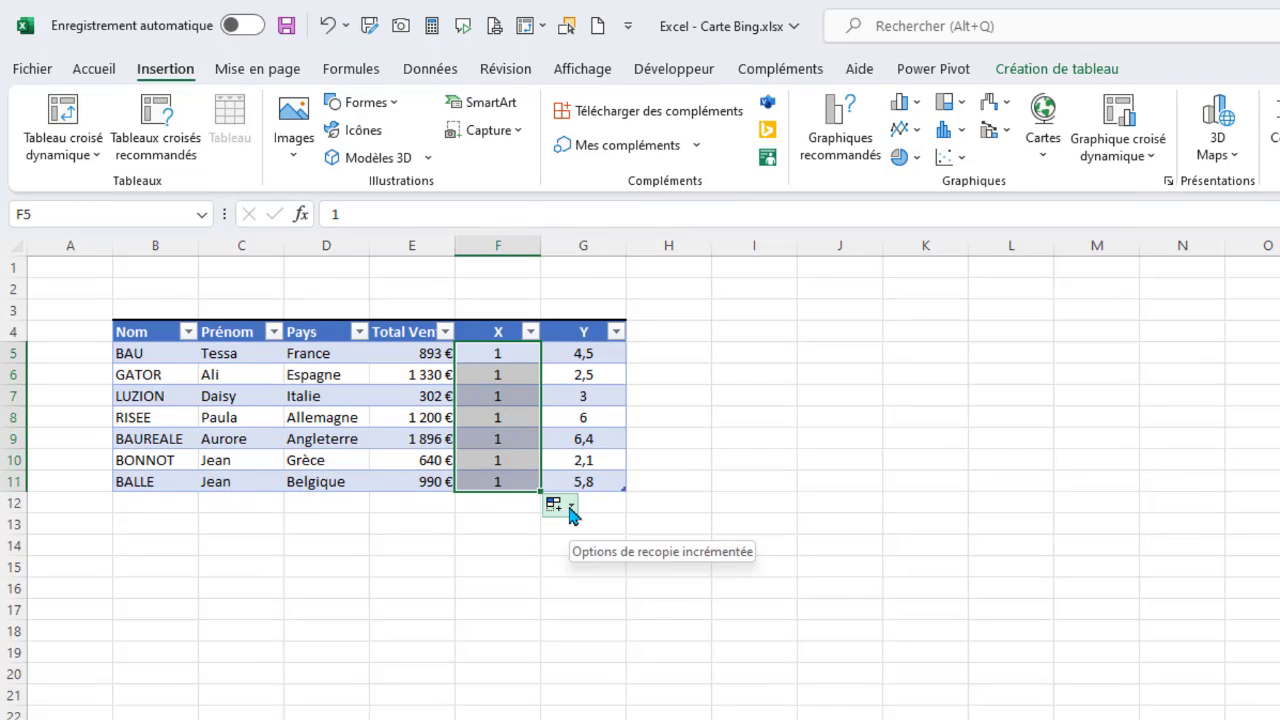
pyautogui.click(566, 507)
pyautogui.click(582, 605)
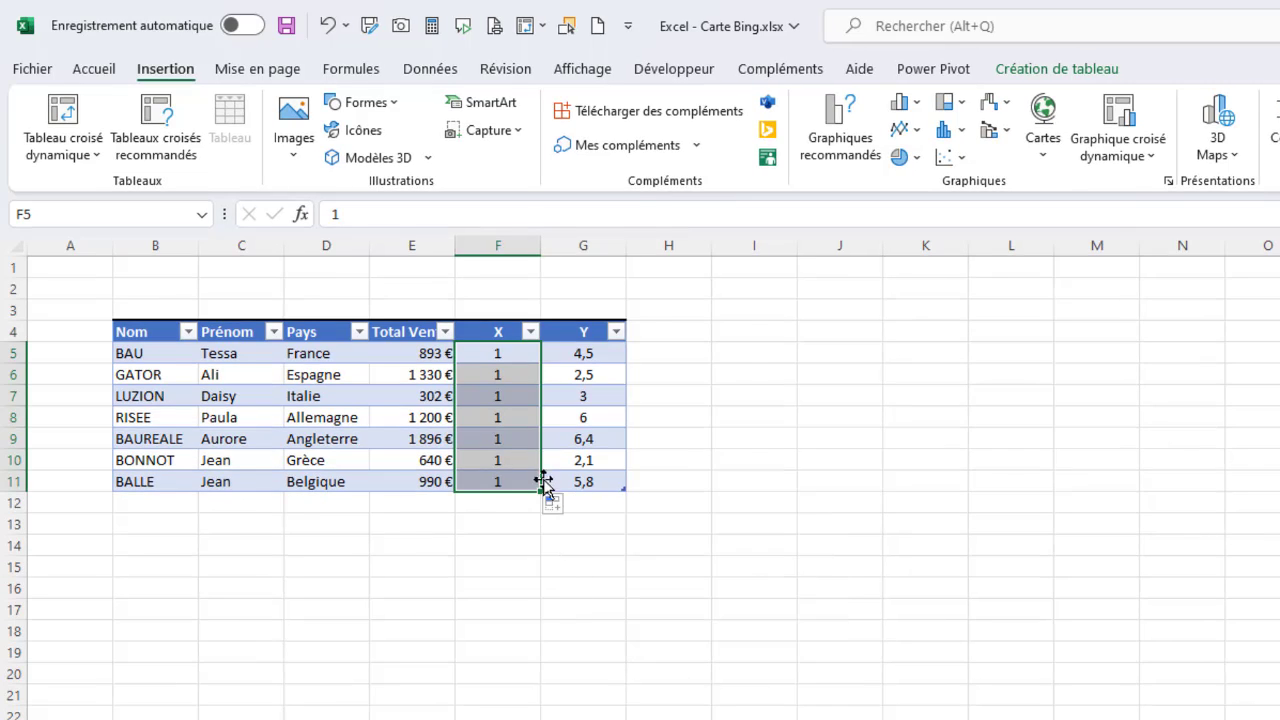
pyautogui.click(560, 507)
pyautogui.click(562, 555)
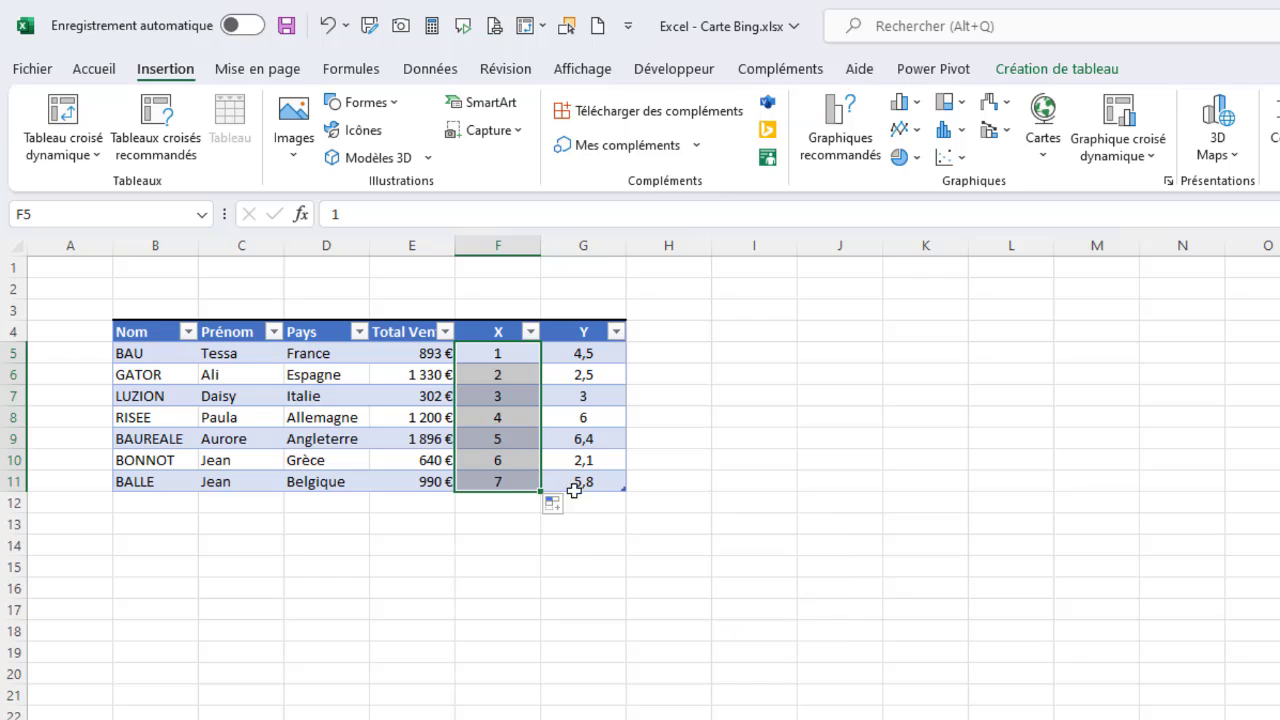
# Fill the Y column with a descending series from 7 to 1, entering 7 in G5 and 6 in G6 as the pattern
pyautogui.click(590, 354)
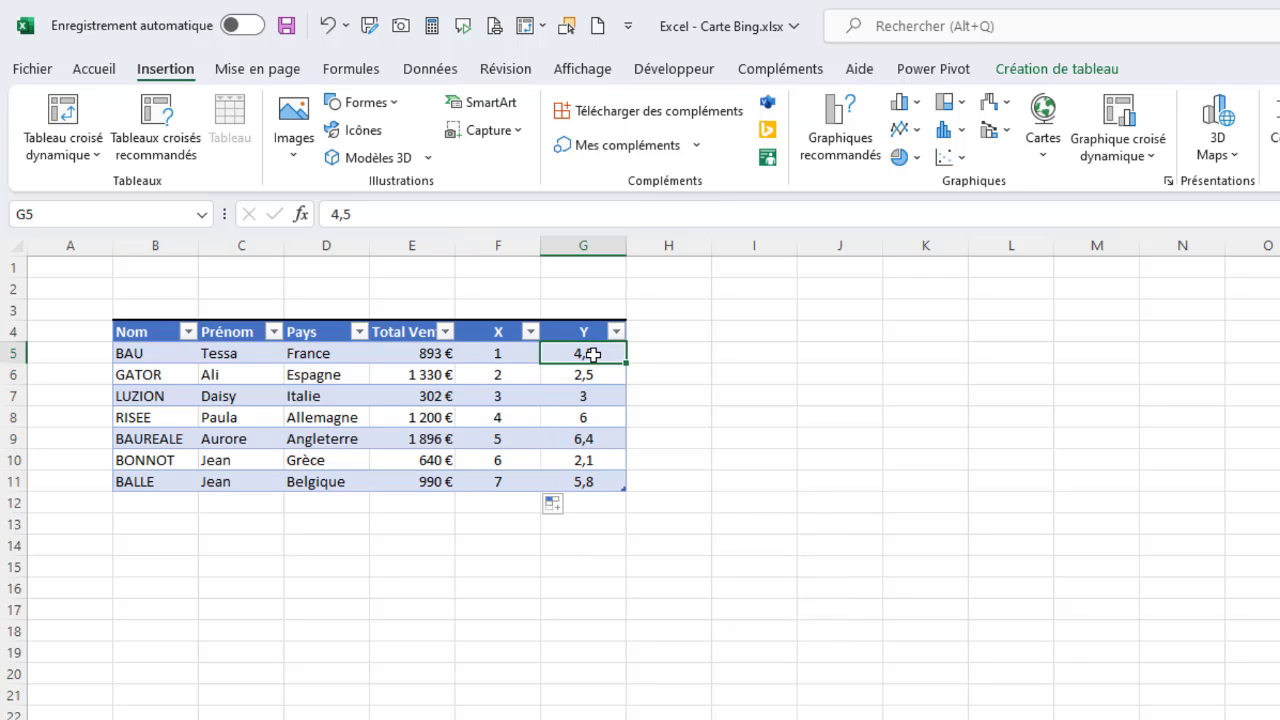
pyautogui.write('7')
pyautogui.press('Return')
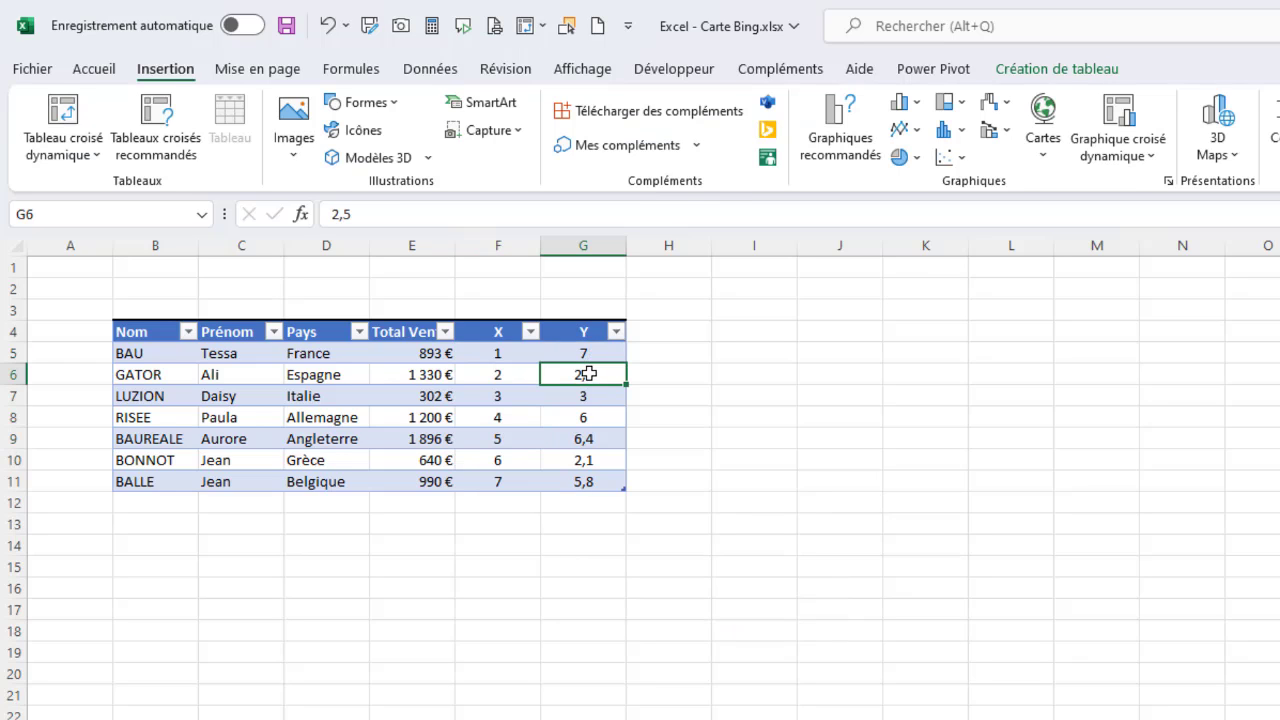
pyautogui.write('6')
pyautogui.click(677, 408)
pyautogui.moveTo(585, 354); pyautogui.dragTo(585, 396)
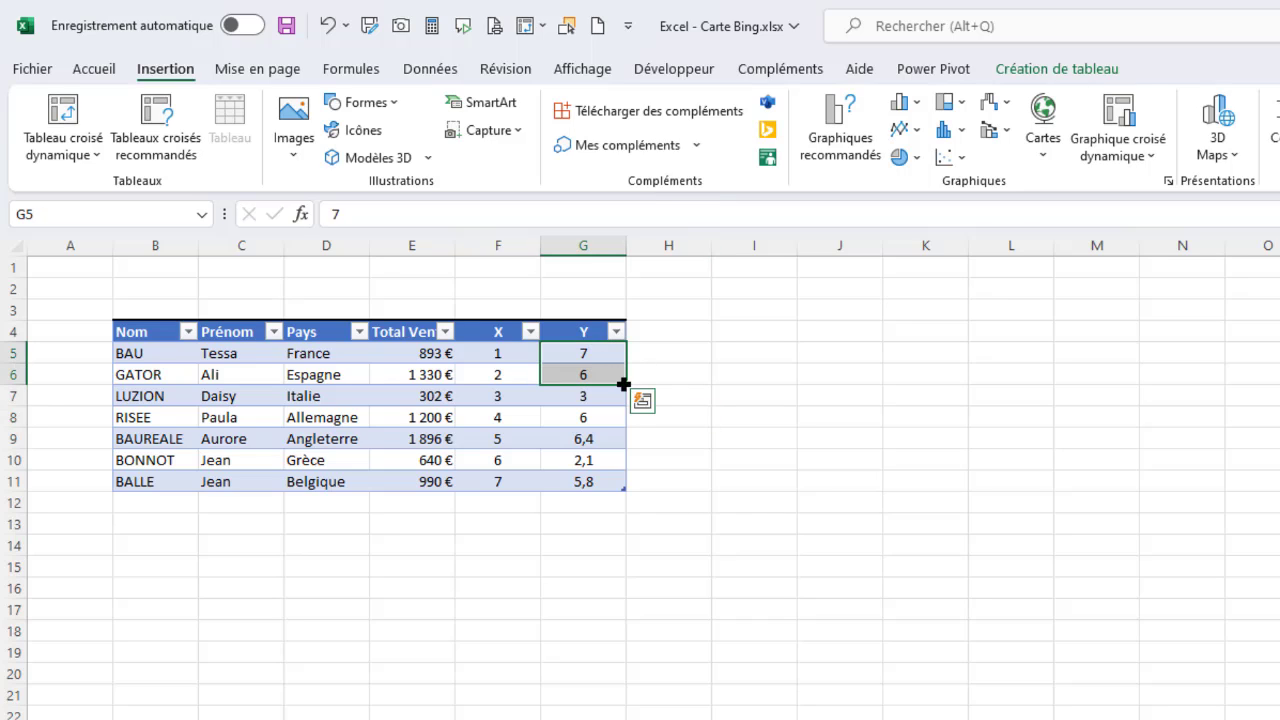
pyautogui.moveTo(633, 432); pyautogui.dragTo(634, 494)
# Insert an empty scatter chart from a blank cell and place it beside the table, level with its header row
pyautogui.click(829, 436)
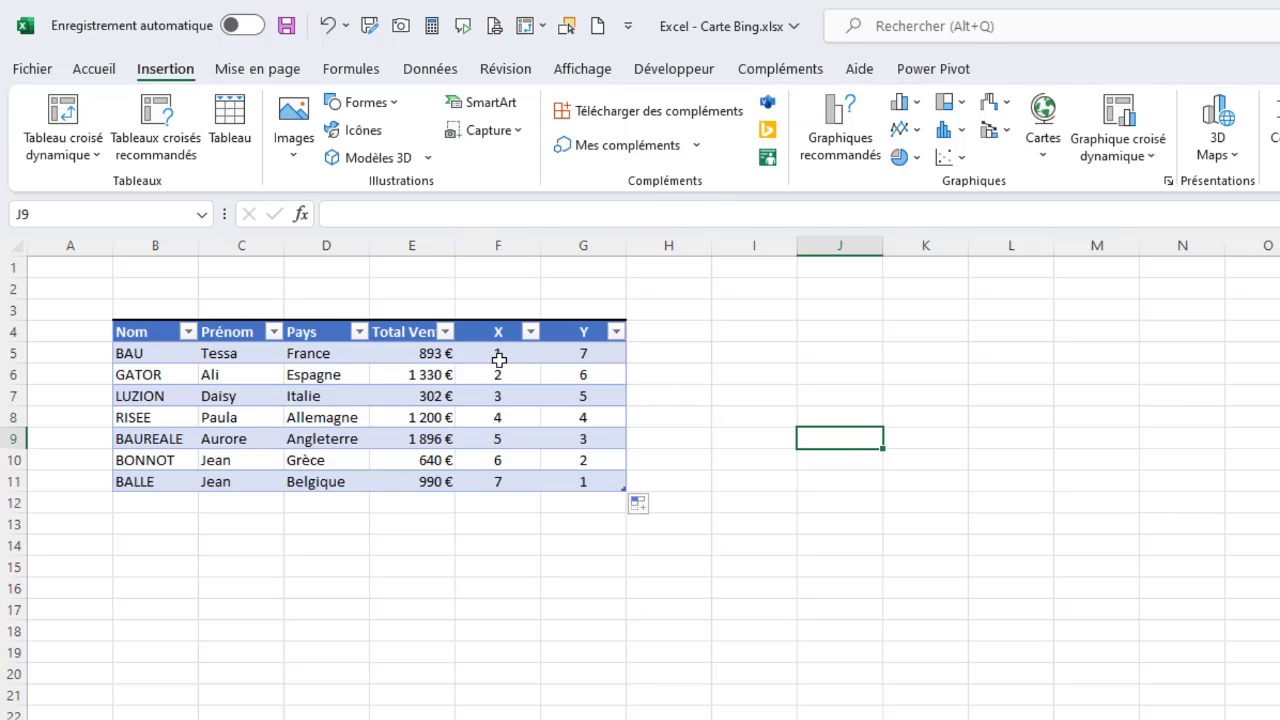
pyautogui.click(963, 158)
pyautogui.click(962, 232)
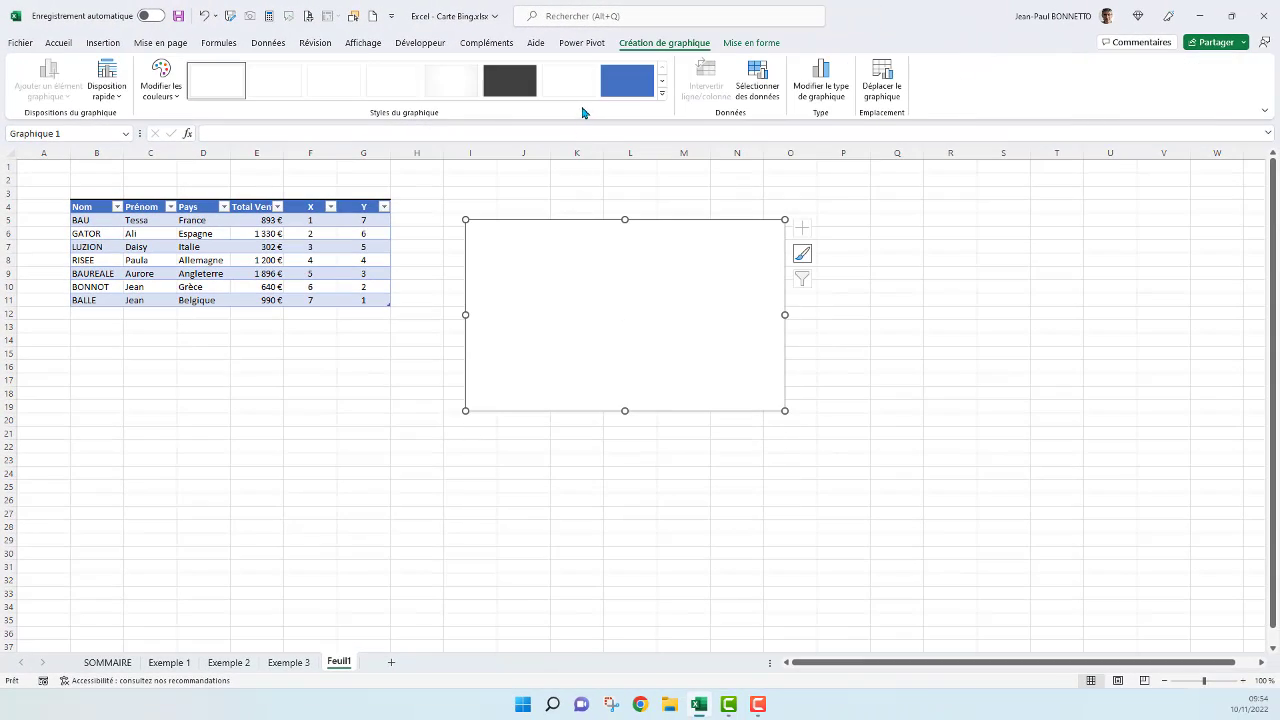
pyautogui.moveTo(526, 214); pyautogui.dragTo(505, 194)
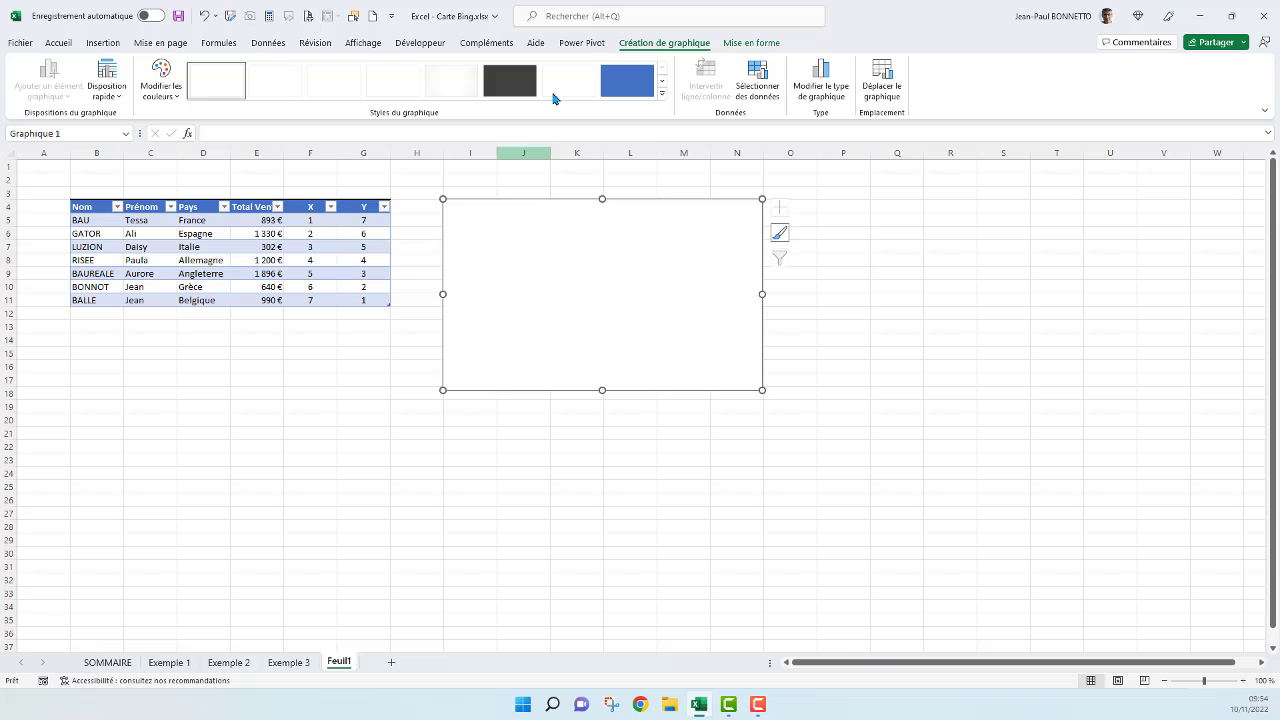
# Add a data series to the chart with header cell F4 as its name and F5:F11 as its X values
pyautogui.click(757, 82)
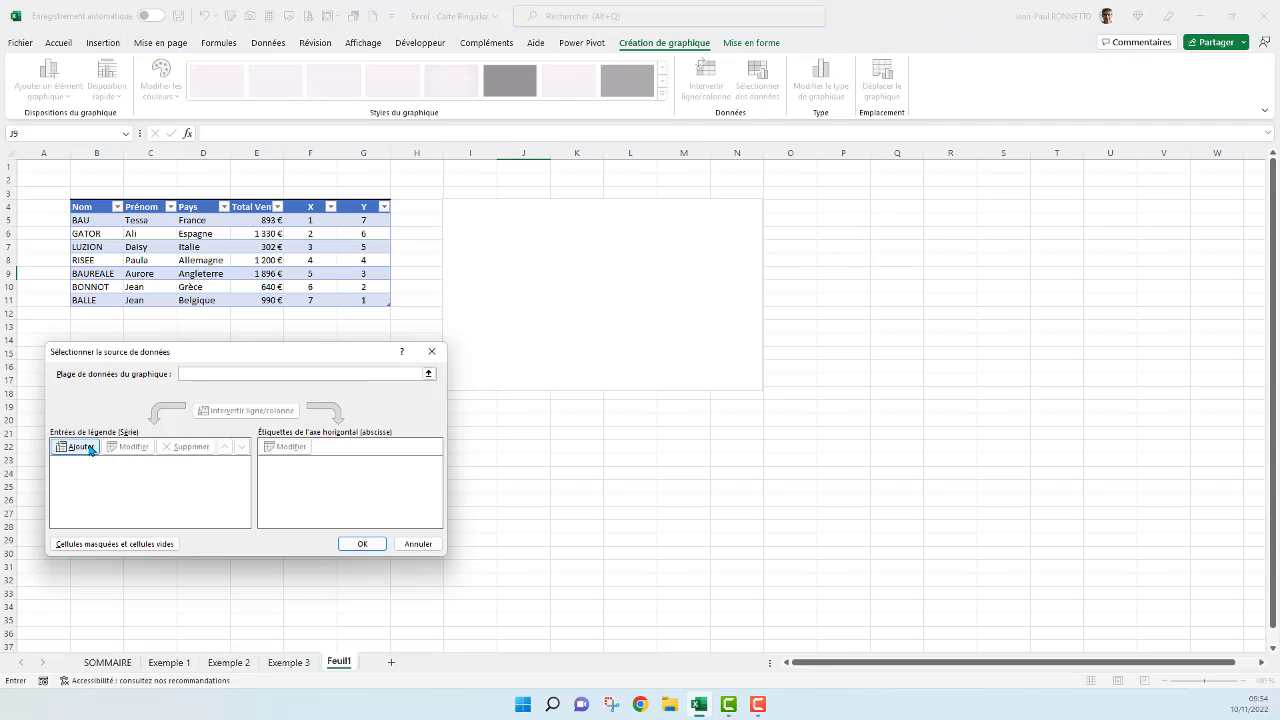
pyautogui.click(82, 447)
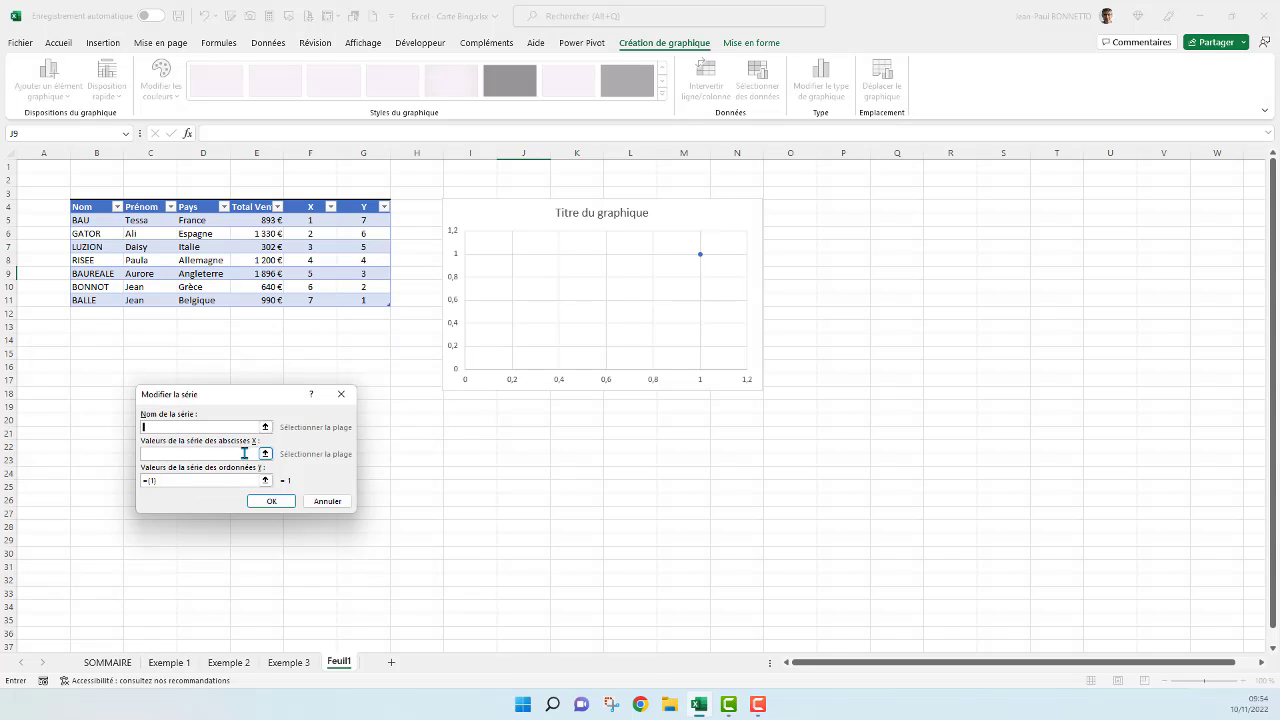
pyautogui.click(197, 455)
pyautogui.moveTo(308, 220); pyautogui.dragTo(312, 301)
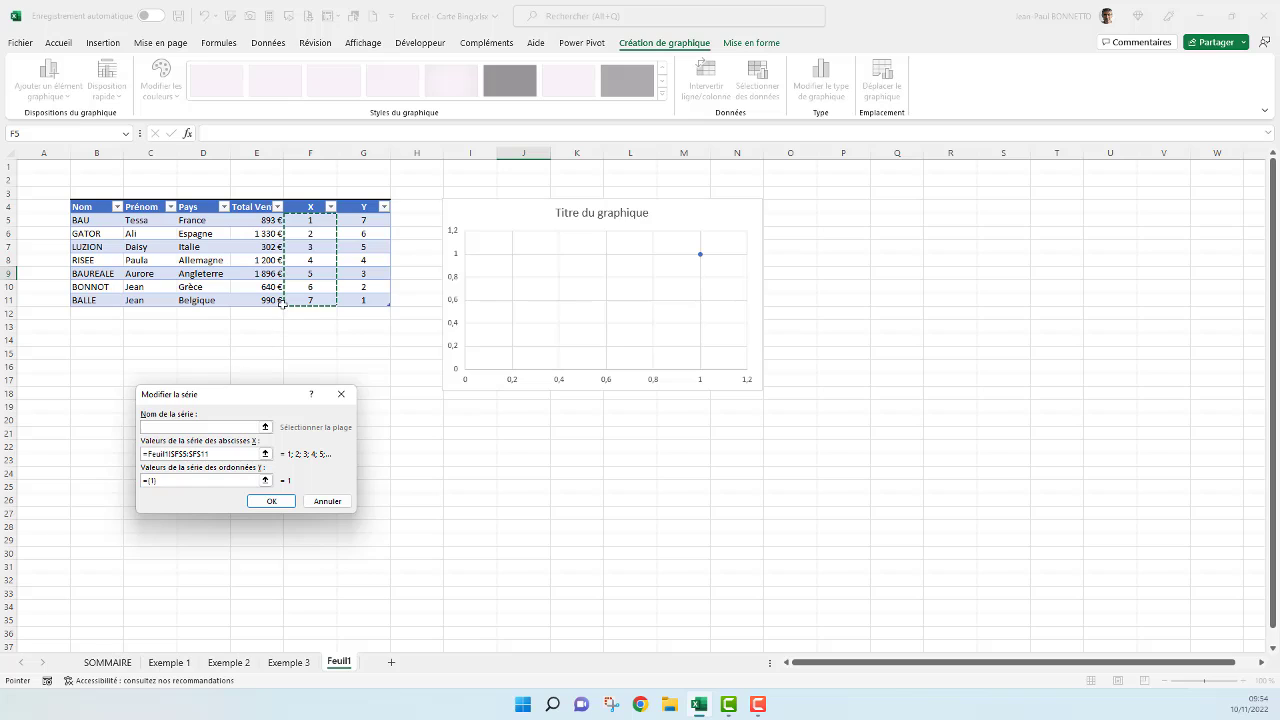
pyautogui.click(192, 424)
pyautogui.click(319, 206)
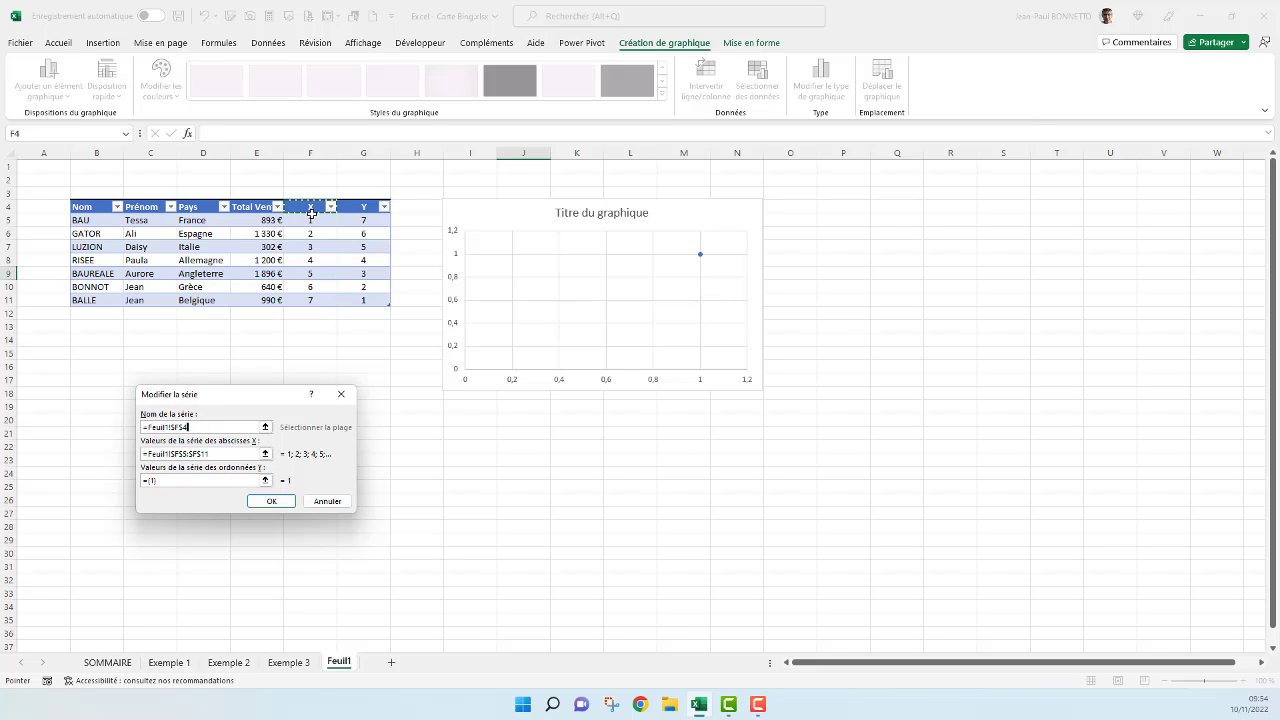
# Set the series' Y values to G5:G11, removing the default ={1} entry, and accept the data source
pyautogui.moveTo(184, 480); pyautogui.dragTo(96, 488)
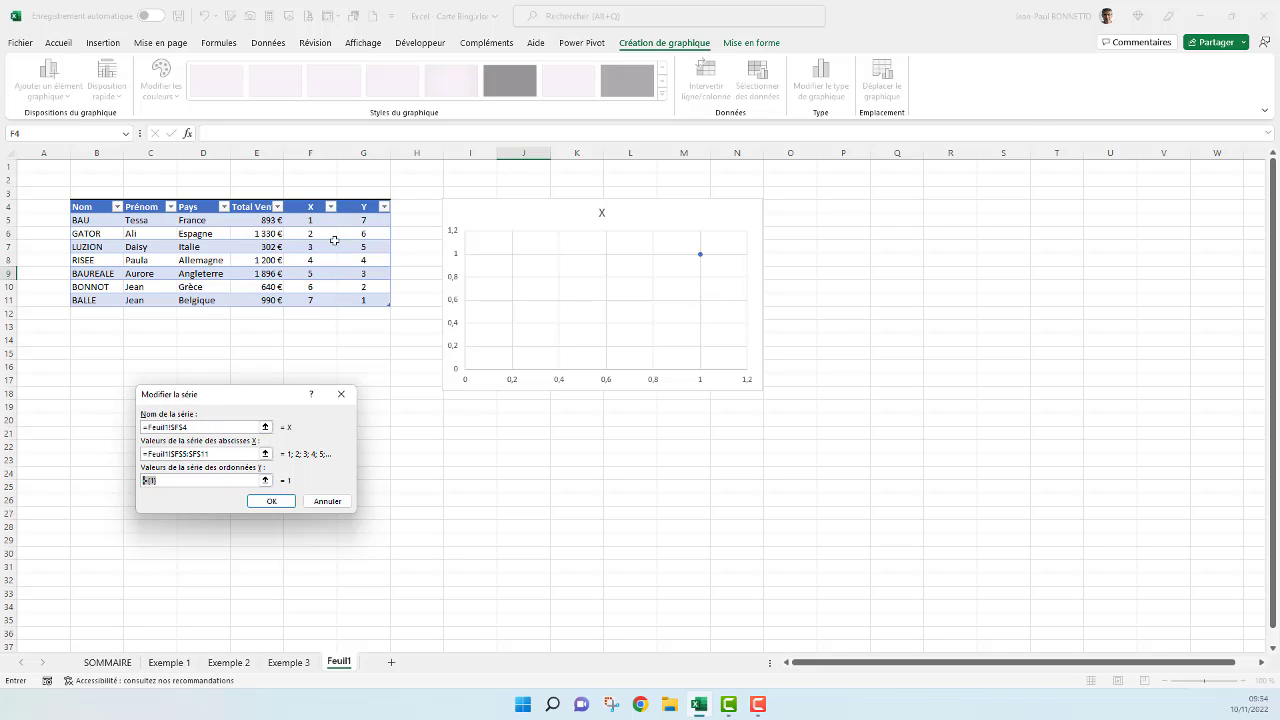
pyautogui.moveTo(368, 219); pyautogui.dragTo(363, 300)
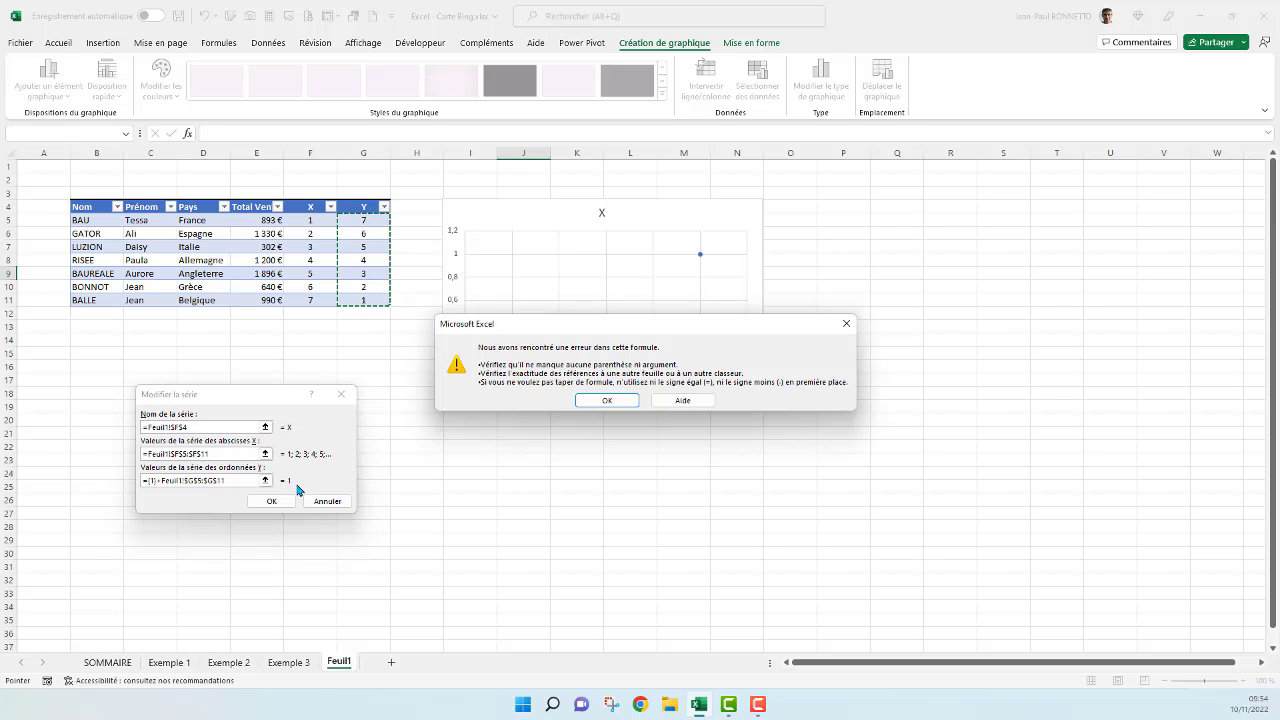
pyautogui.click(604, 400)
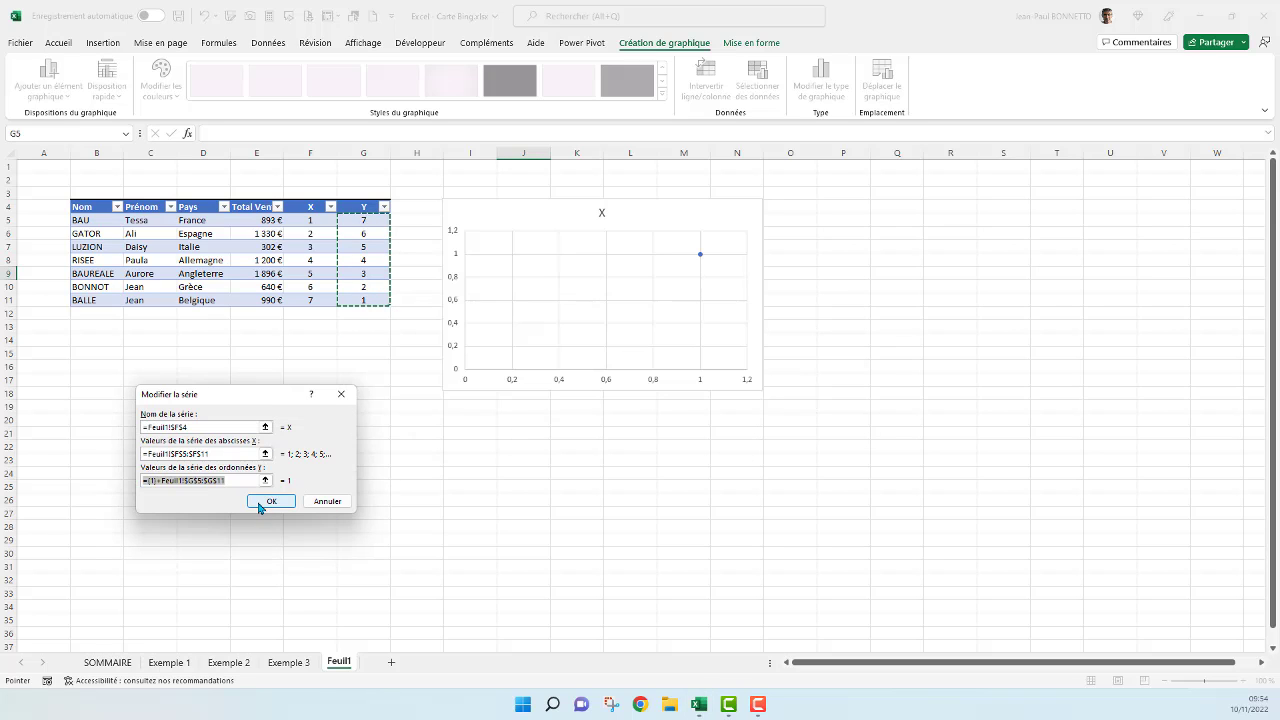
pyautogui.moveTo(159, 481); pyautogui.dragTo(109, 483)
pyautogui.press('BackSpace')
pyautogui.click(279, 502)
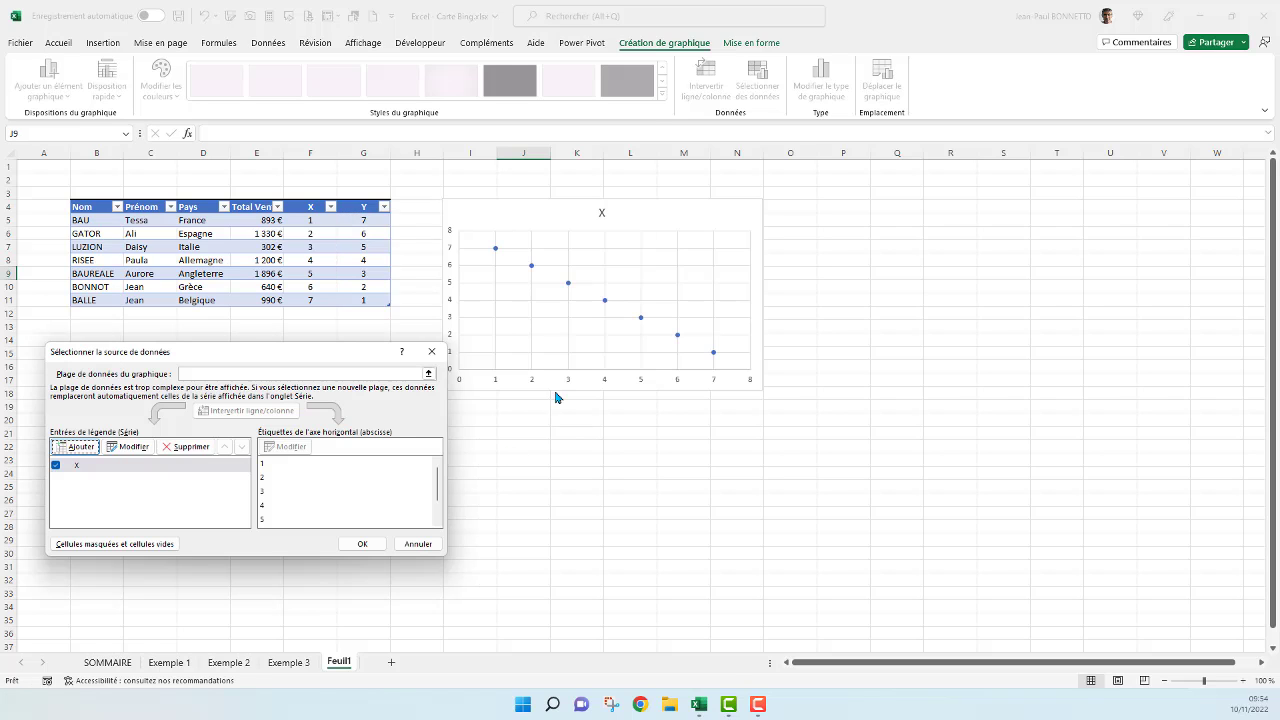
pyautogui.click(368, 540)
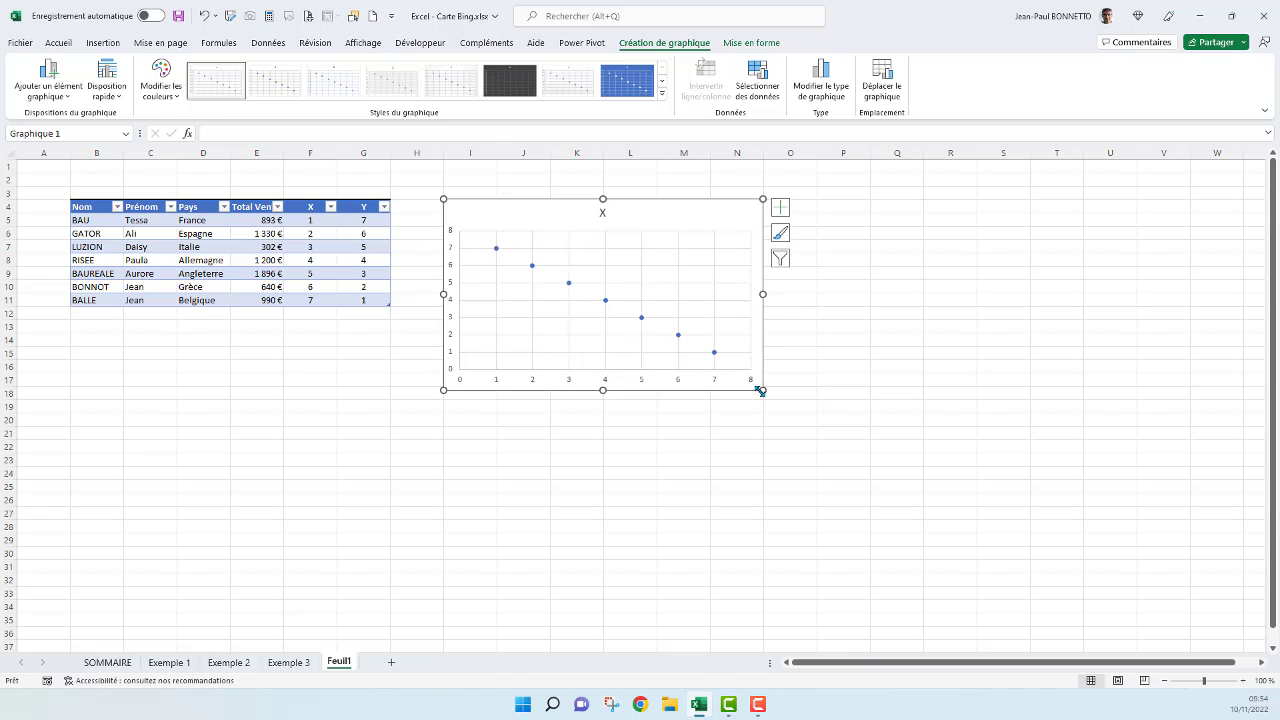
# Enlarge the scatter chart and move it up so that it spans from cell I2 to about T29
pyautogui.moveTo(762, 390); pyautogui.dragTo(980, 543)
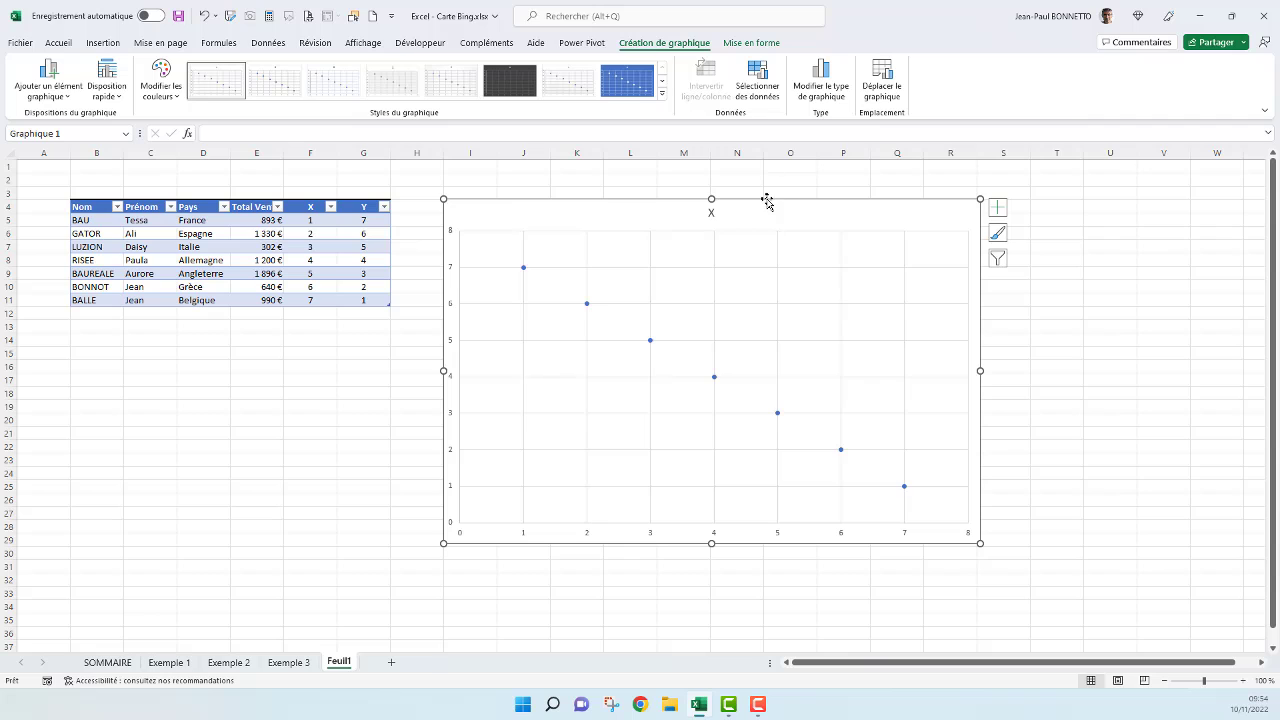
pyautogui.moveTo(770, 199); pyautogui.dragTo(768, 173)
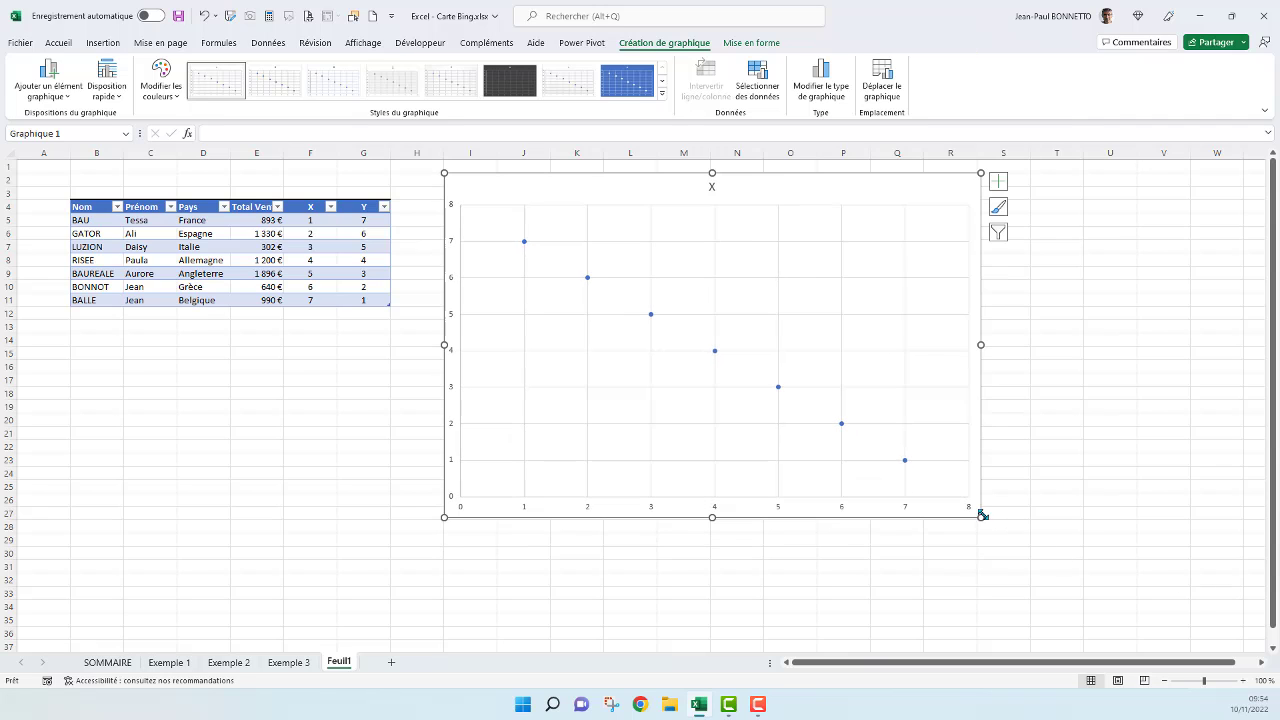
pyautogui.moveTo(982, 515); pyautogui.dragTo(1082, 545)
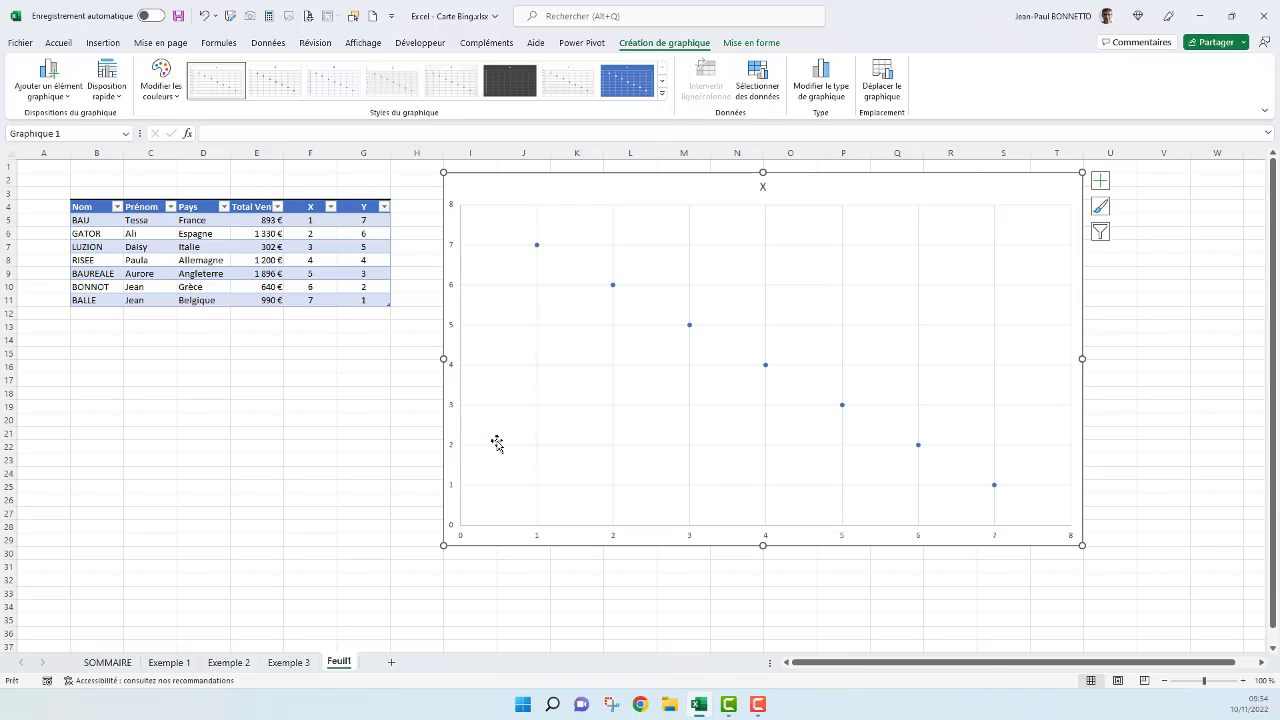
# Set the vertical axis bounds of the scatter chart to a minimum of 0 and a maximum of 10
pyautogui.click(452, 290)
pyautogui.rightClick(455, 290)
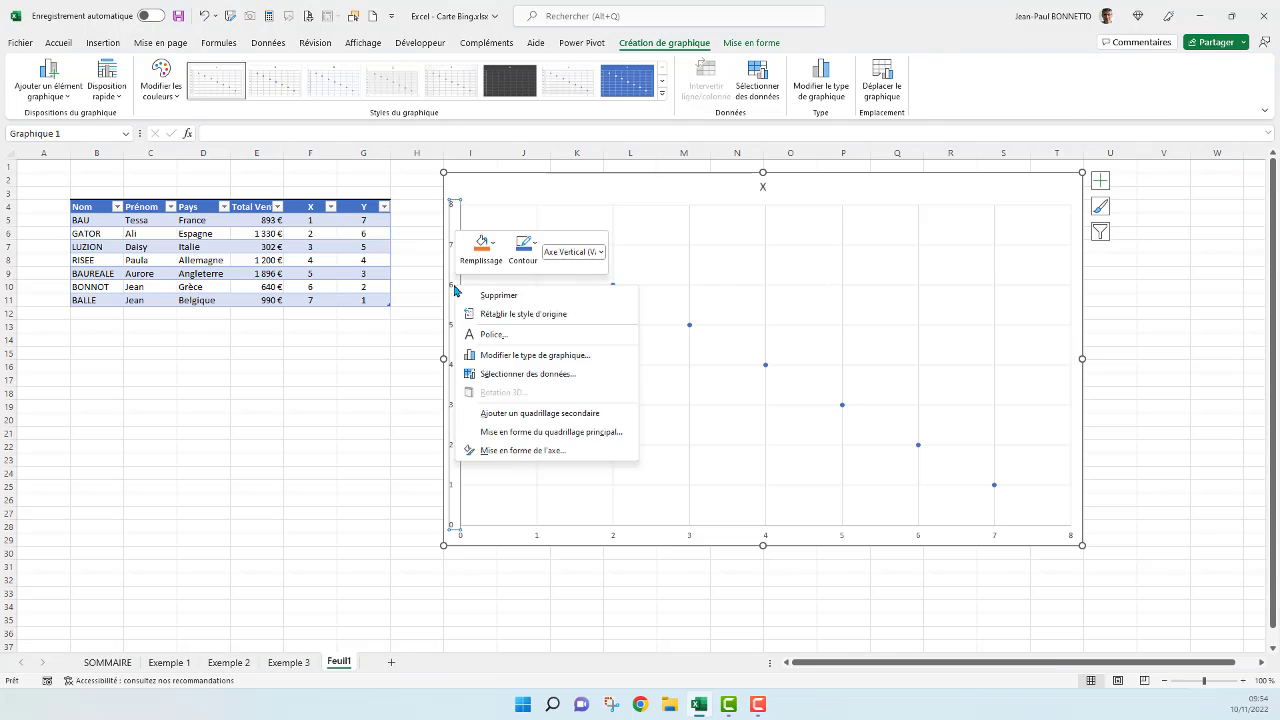
pyautogui.click(628, 460)
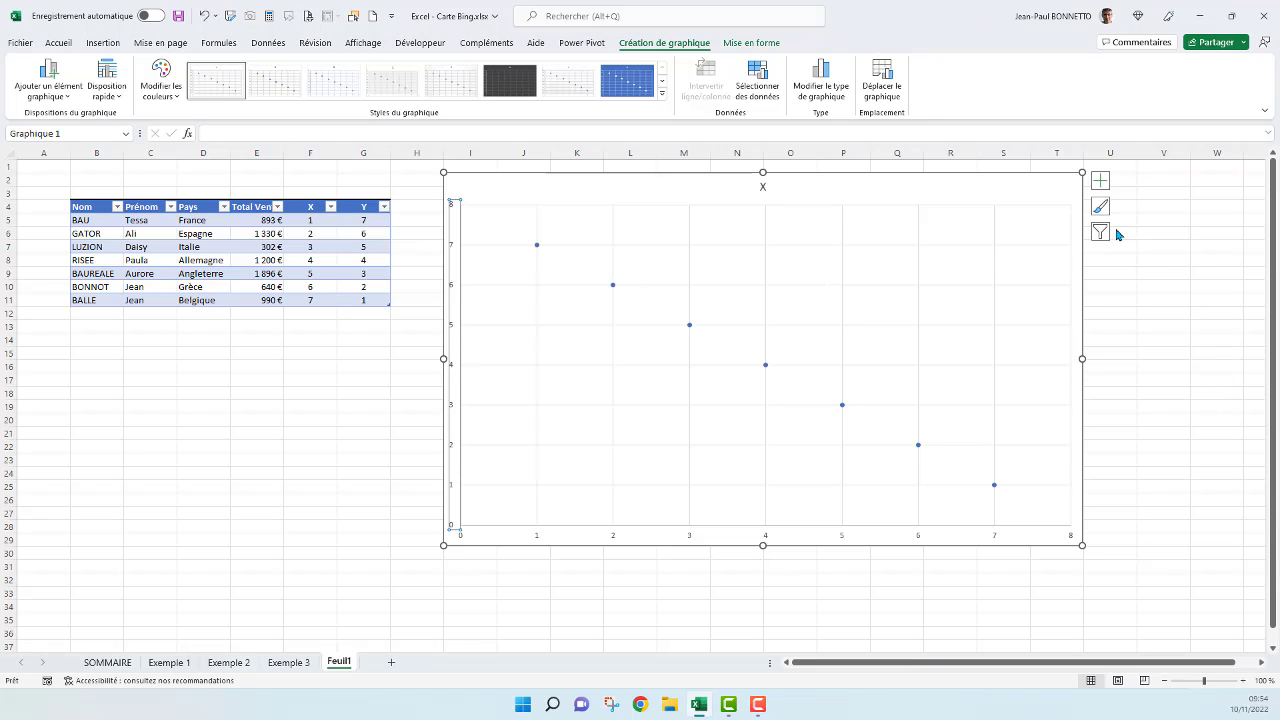
pyautogui.doubleClick(1186, 271)
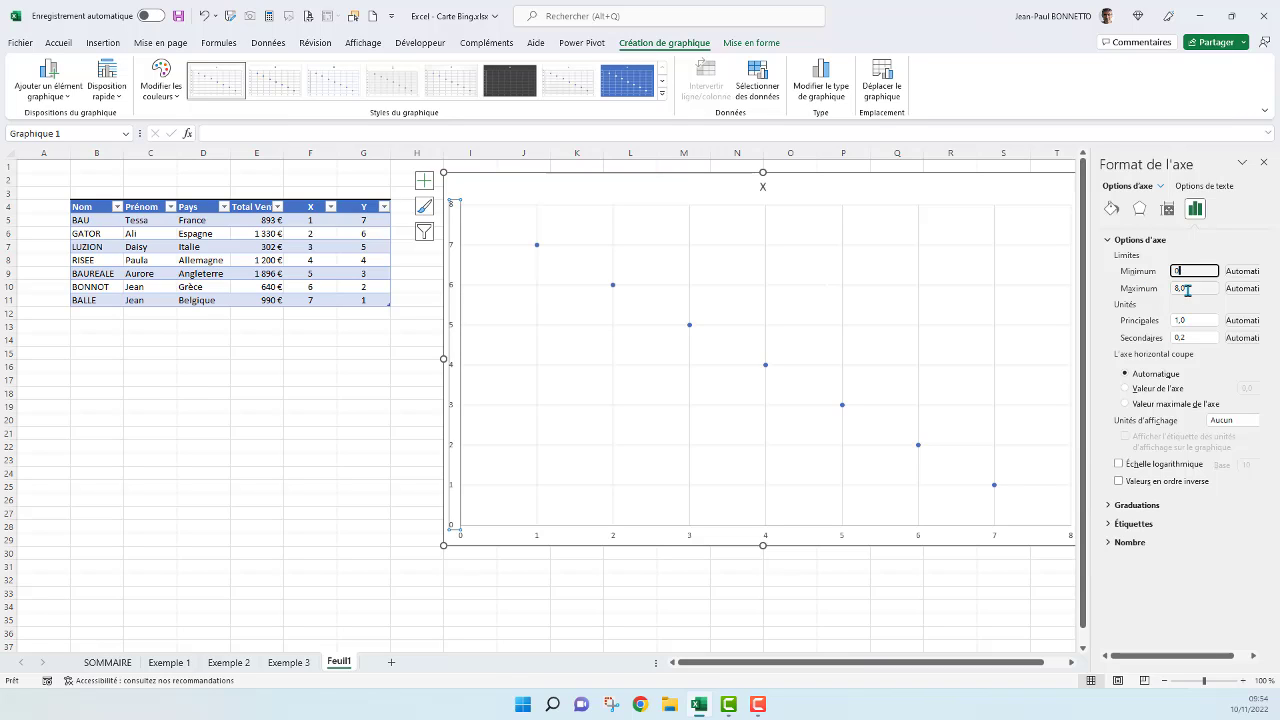
pyautogui.press('Tab')
pyautogui.write('10')
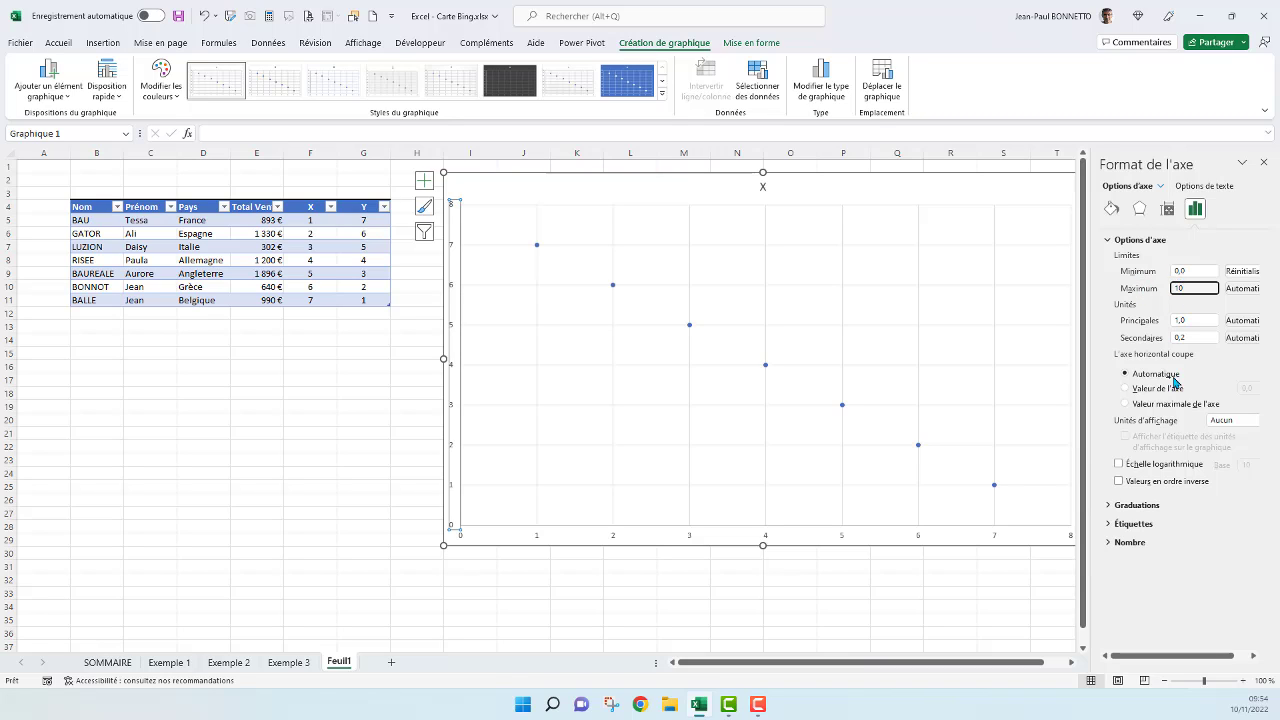
pyautogui.click(782, 601)
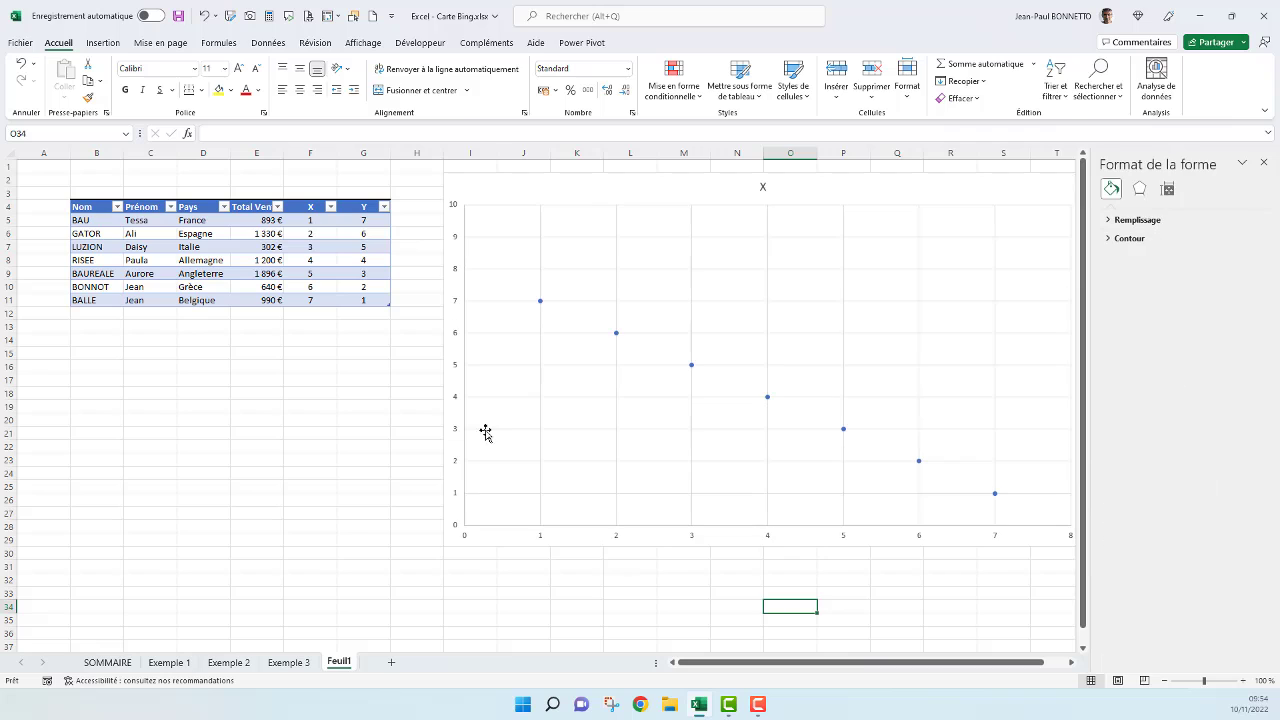
# Set the horizontal axis bounds of the scatter chart to a minimum of 0 and a maximum of 10
pyautogui.click(695, 535)
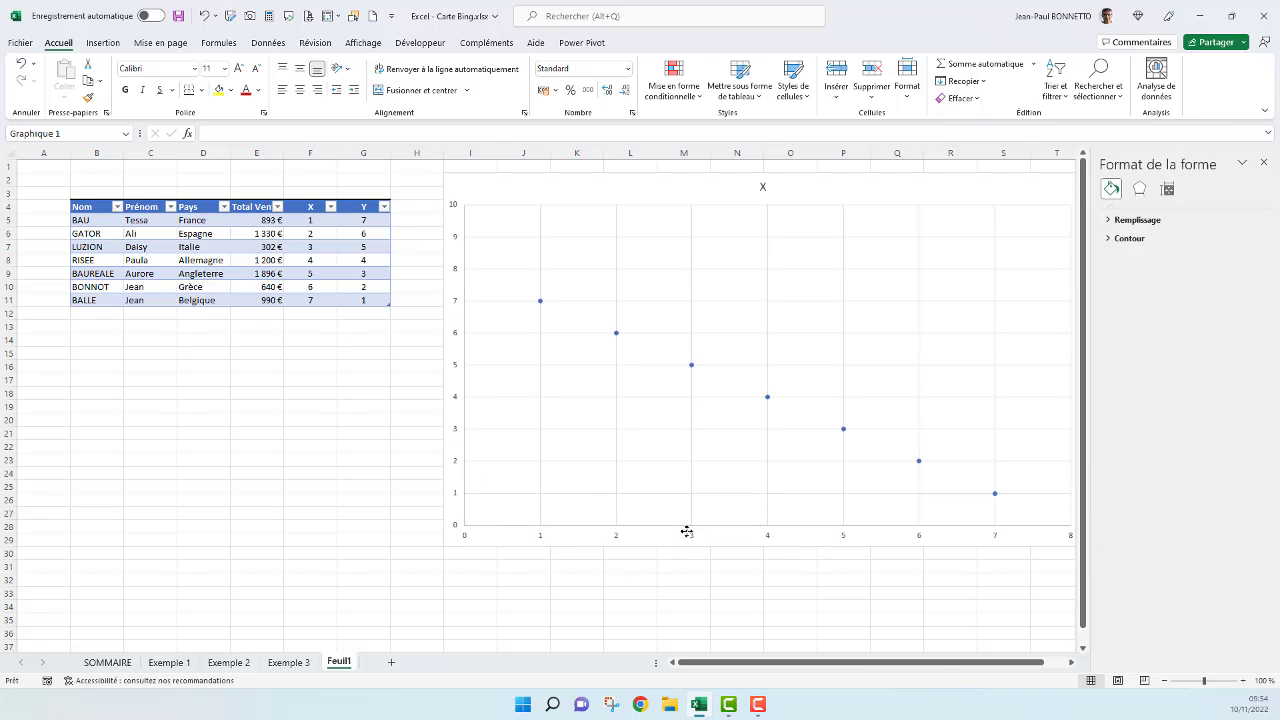
pyautogui.rightClick(695, 538)
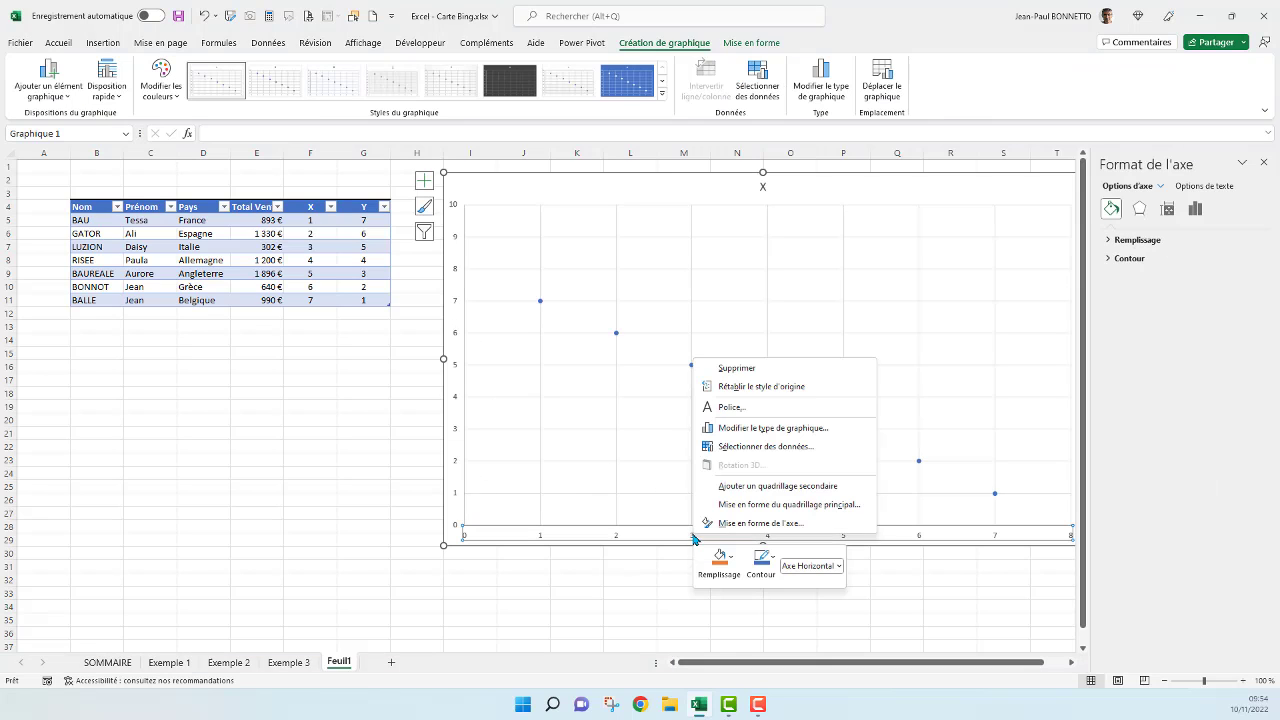
pyautogui.click(745, 522)
pyautogui.doubleClick(1190, 271)
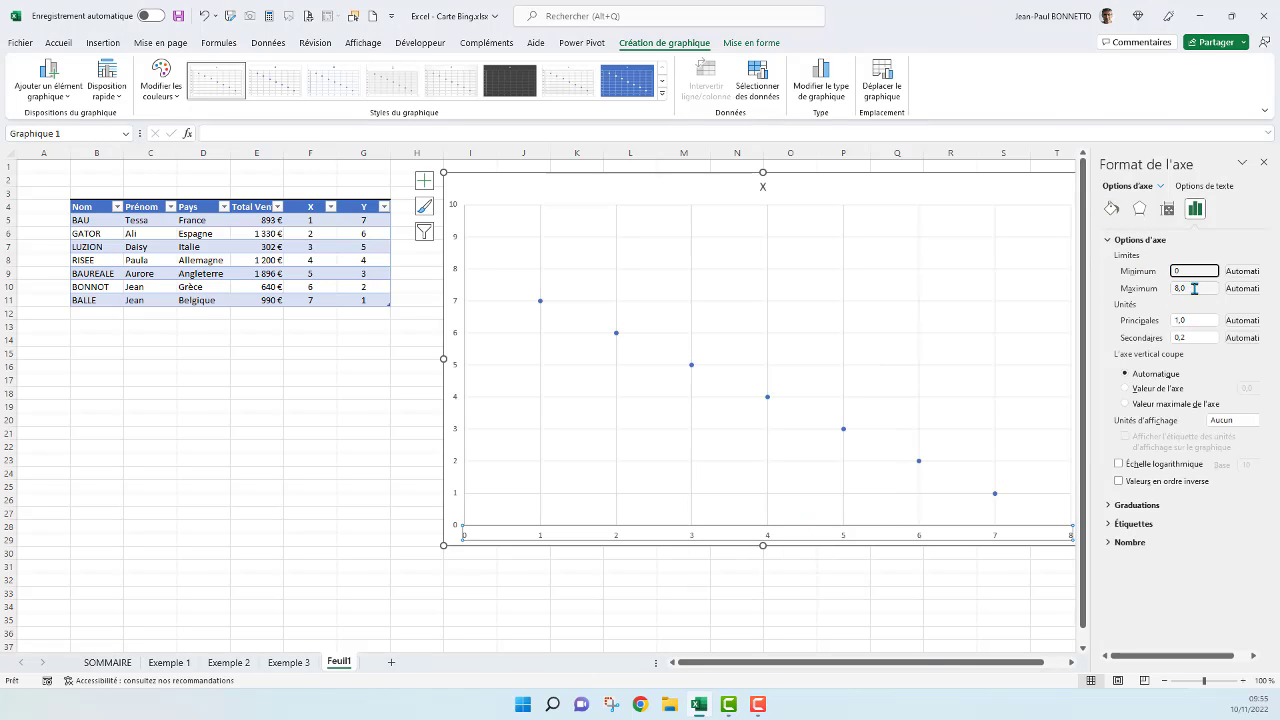
pyautogui.doubleClick(1195, 288)
pyautogui.write('10')
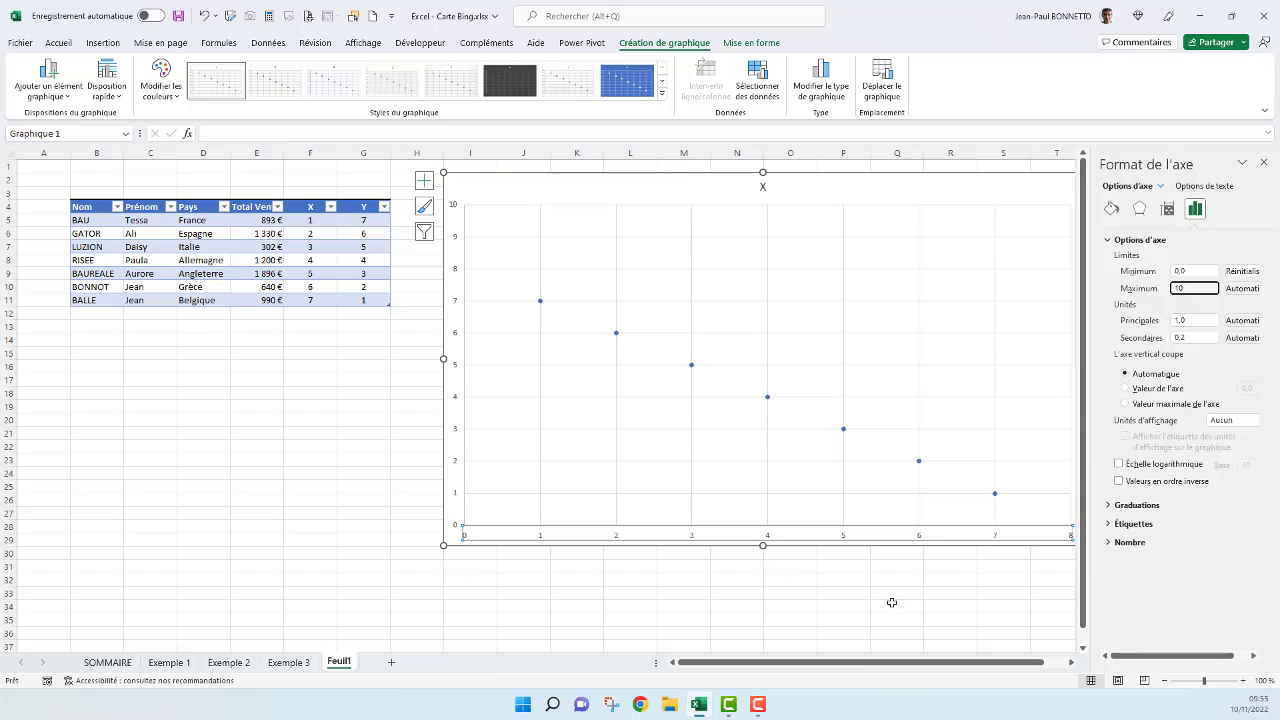
pyautogui.click(872, 585)
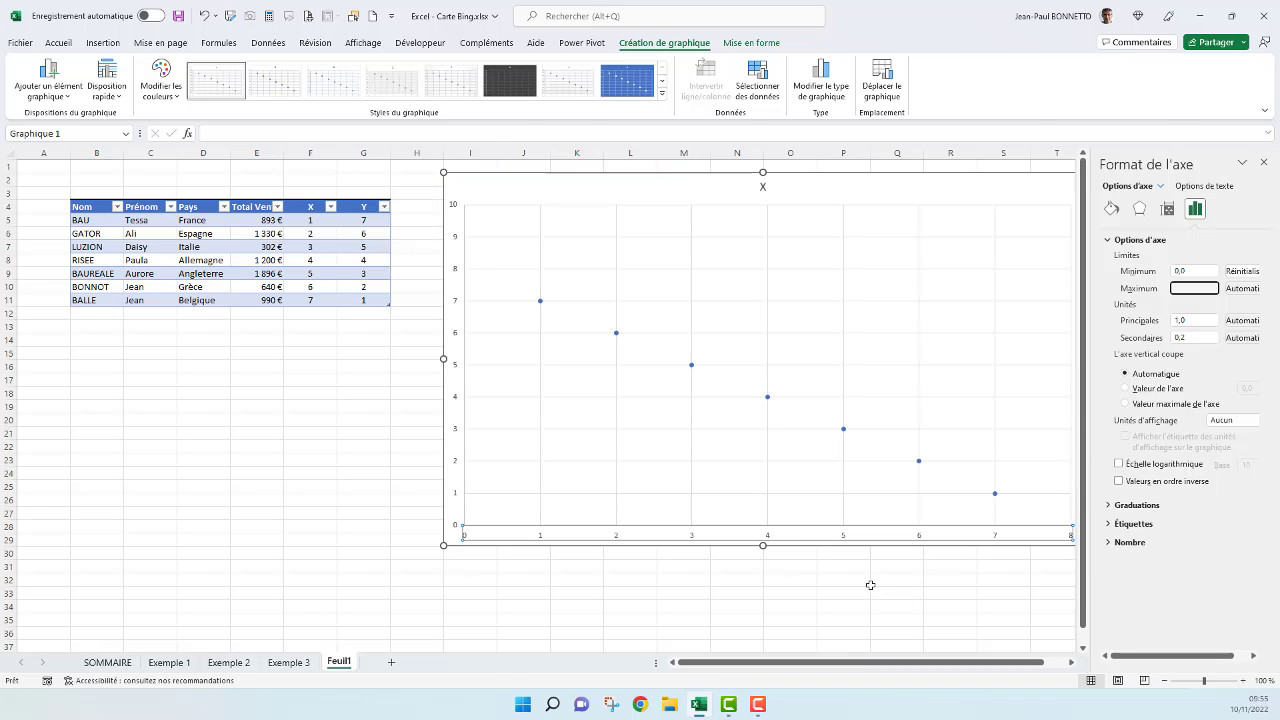
pyautogui.click(1263, 163)
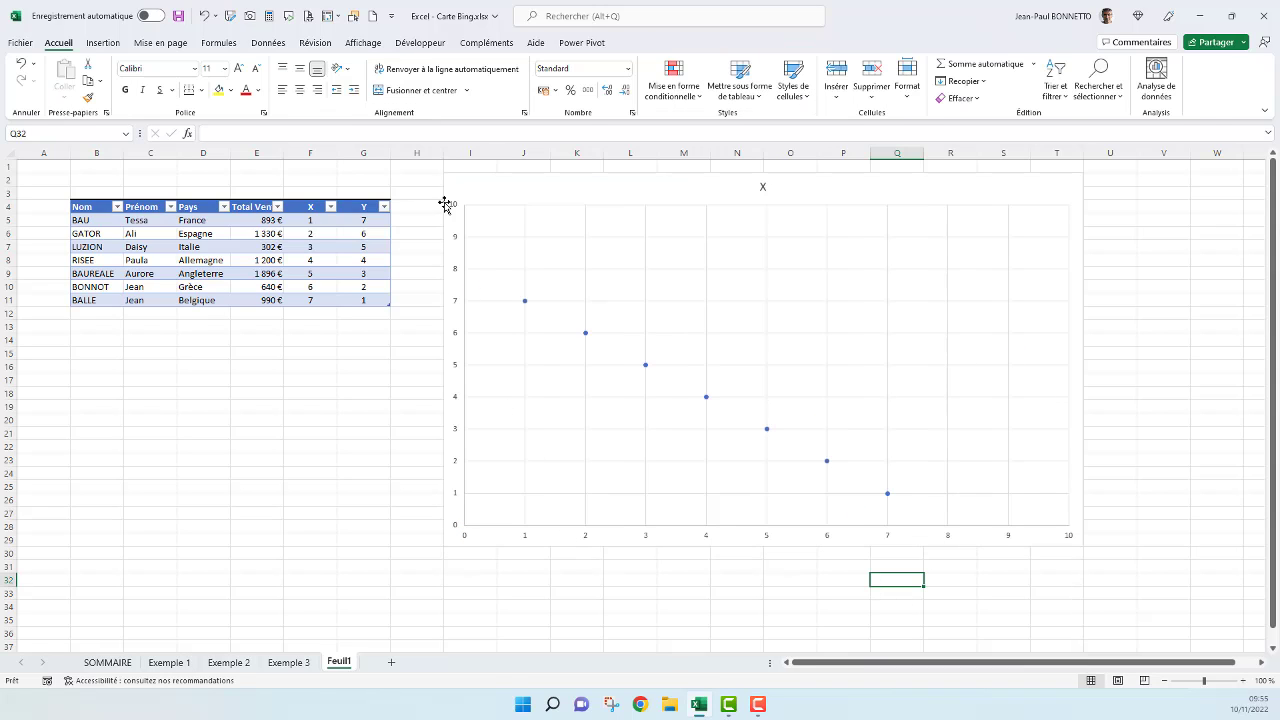
# Enlarge the scatter chart from its lower corner so that it spans from cell I2 to about U32
pyautogui.click(1072, 537)
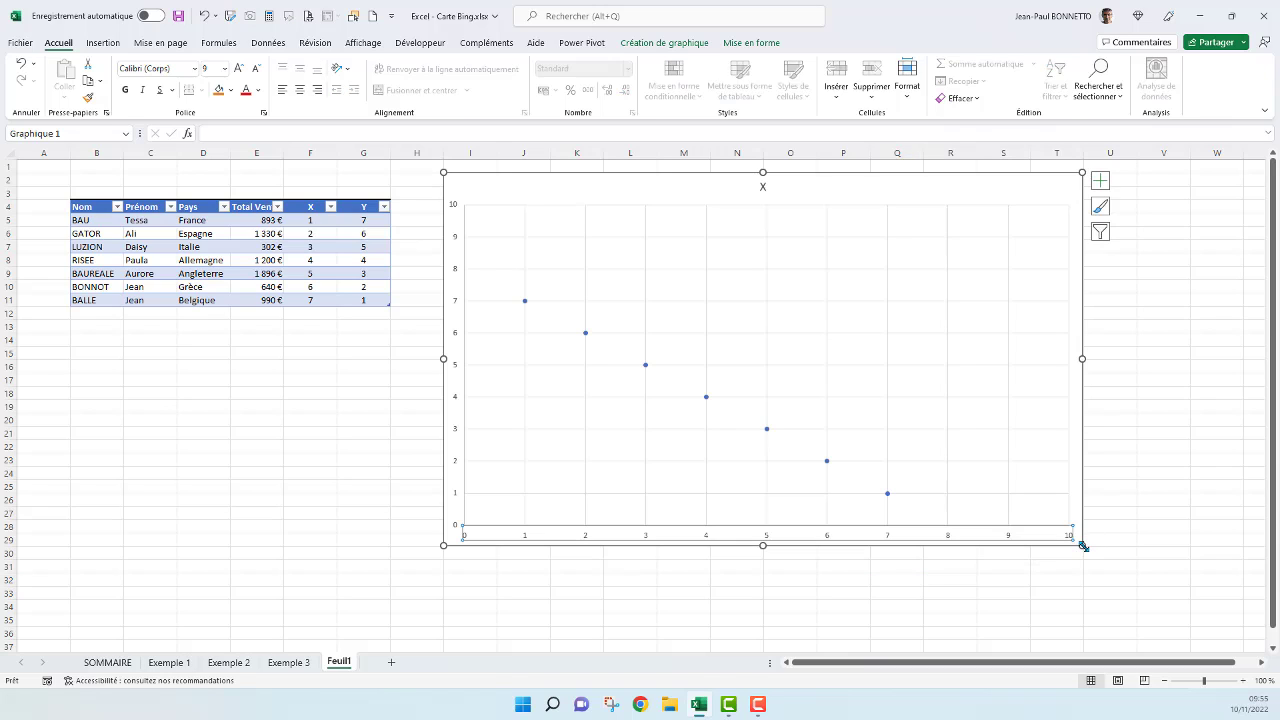
pyautogui.moveTo(1091, 571); pyautogui.dragTo(1136, 584)
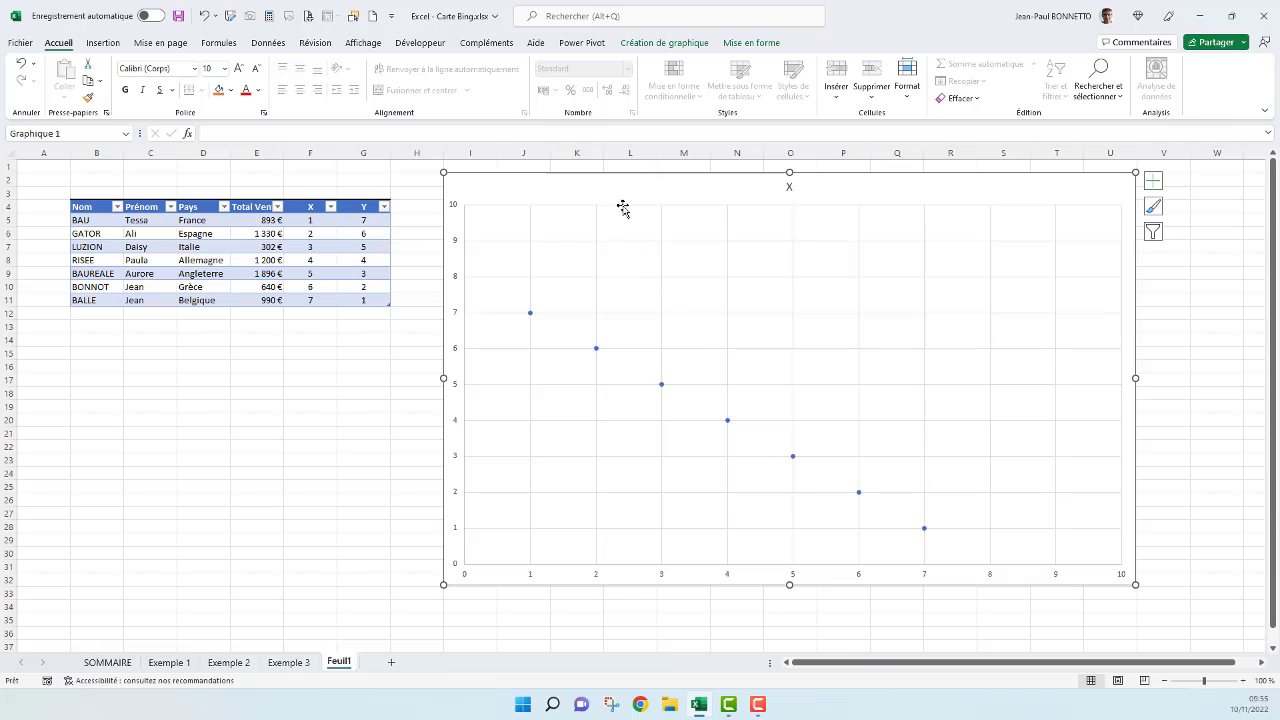
pyautogui.click(280, 384)
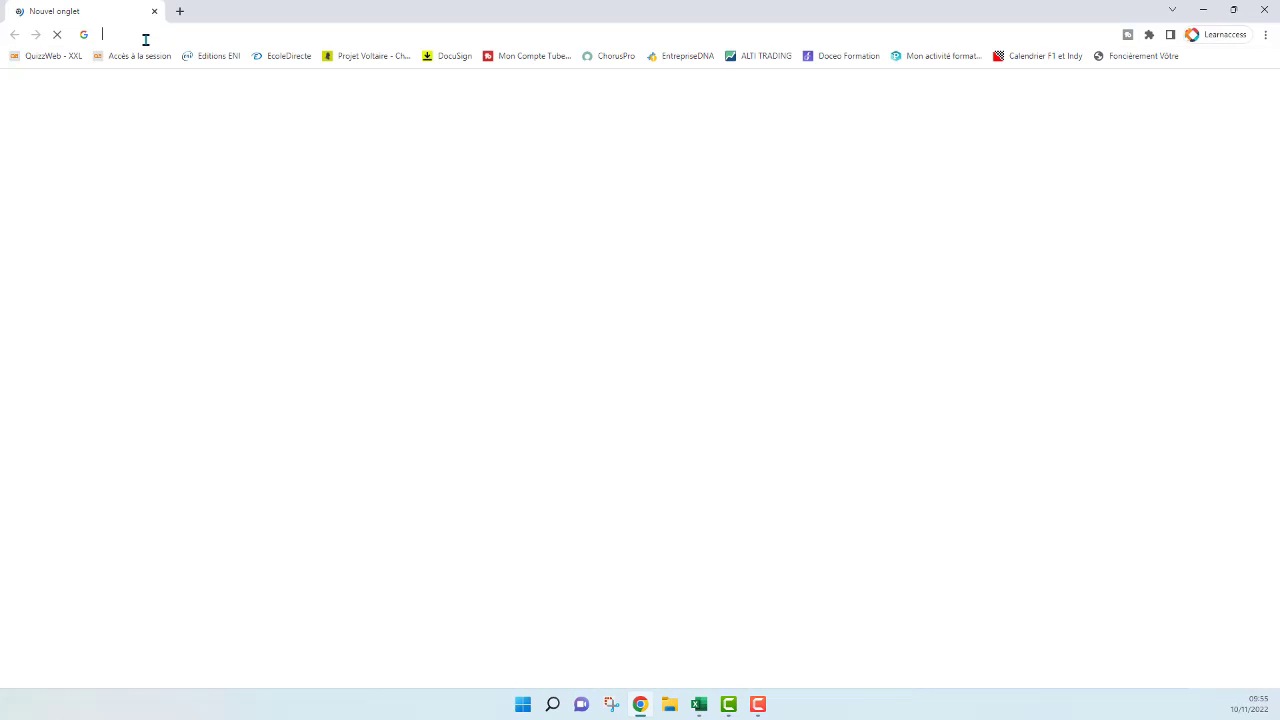
# Search Google in Chrome for "carte europe" and show the image results
pyautogui.click(145, 39)
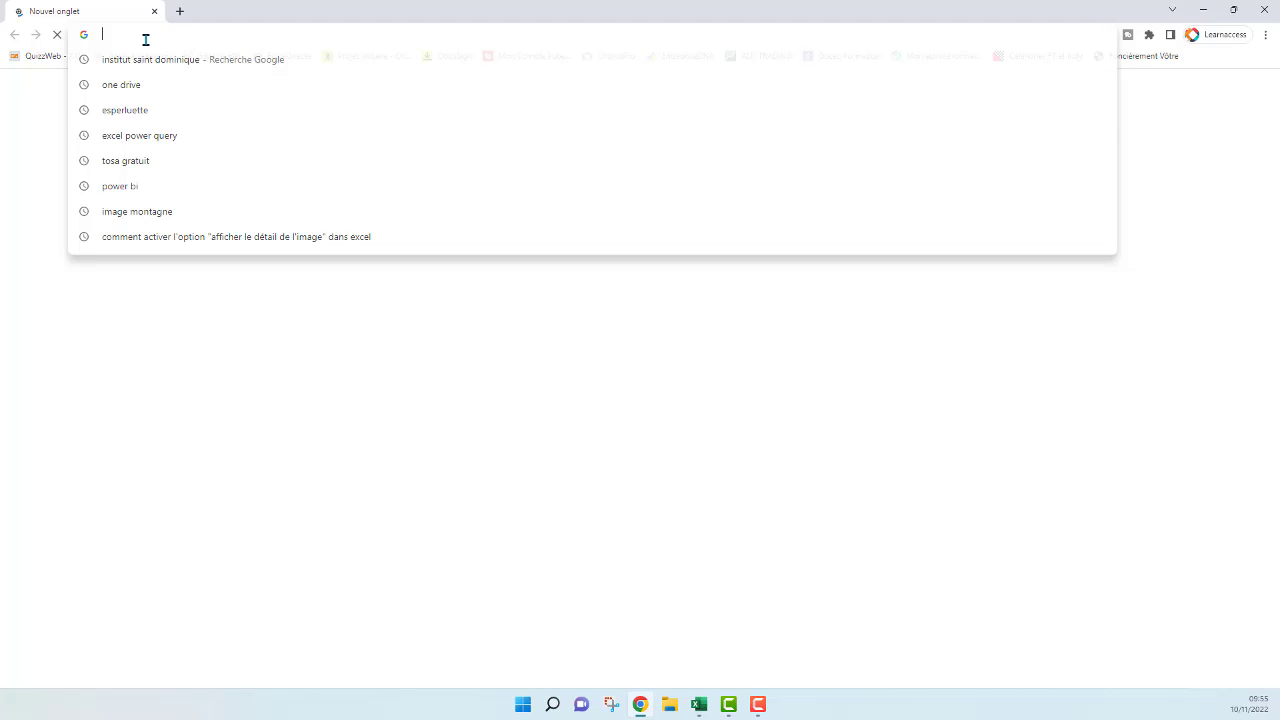
pyautogui.write('carte eur')
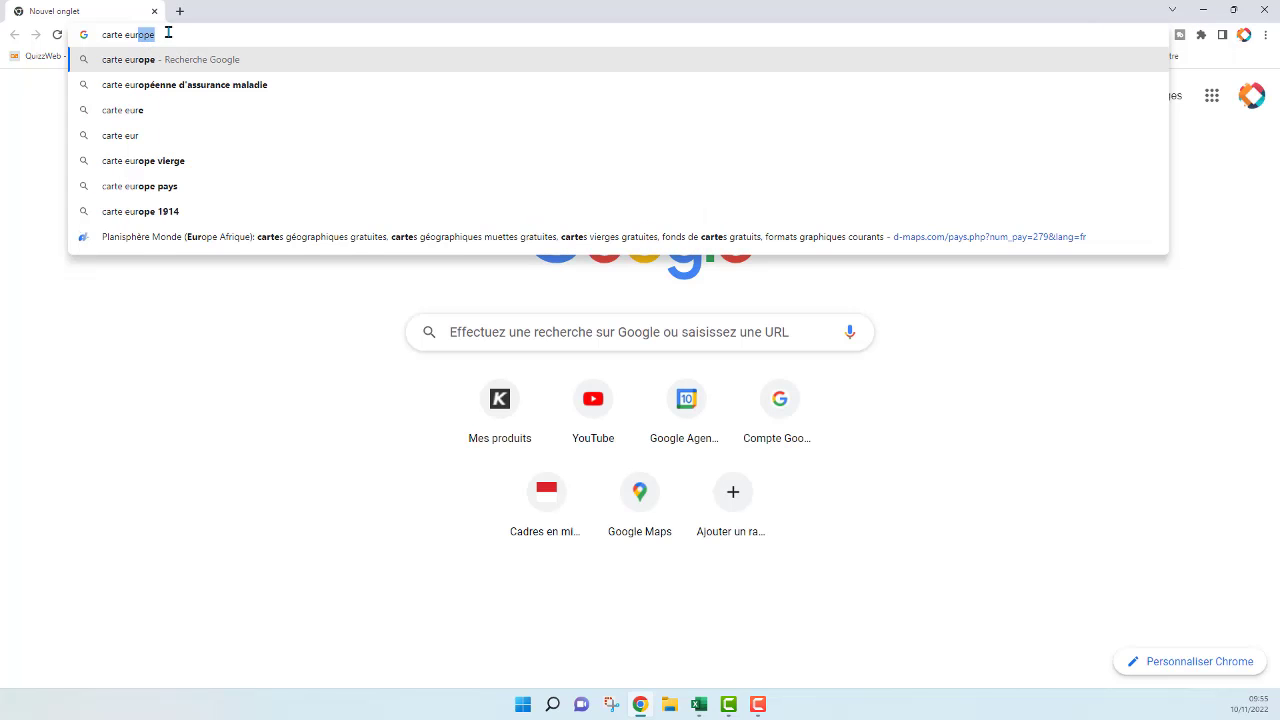
pyautogui.write('ope')
pyautogui.press('Return')
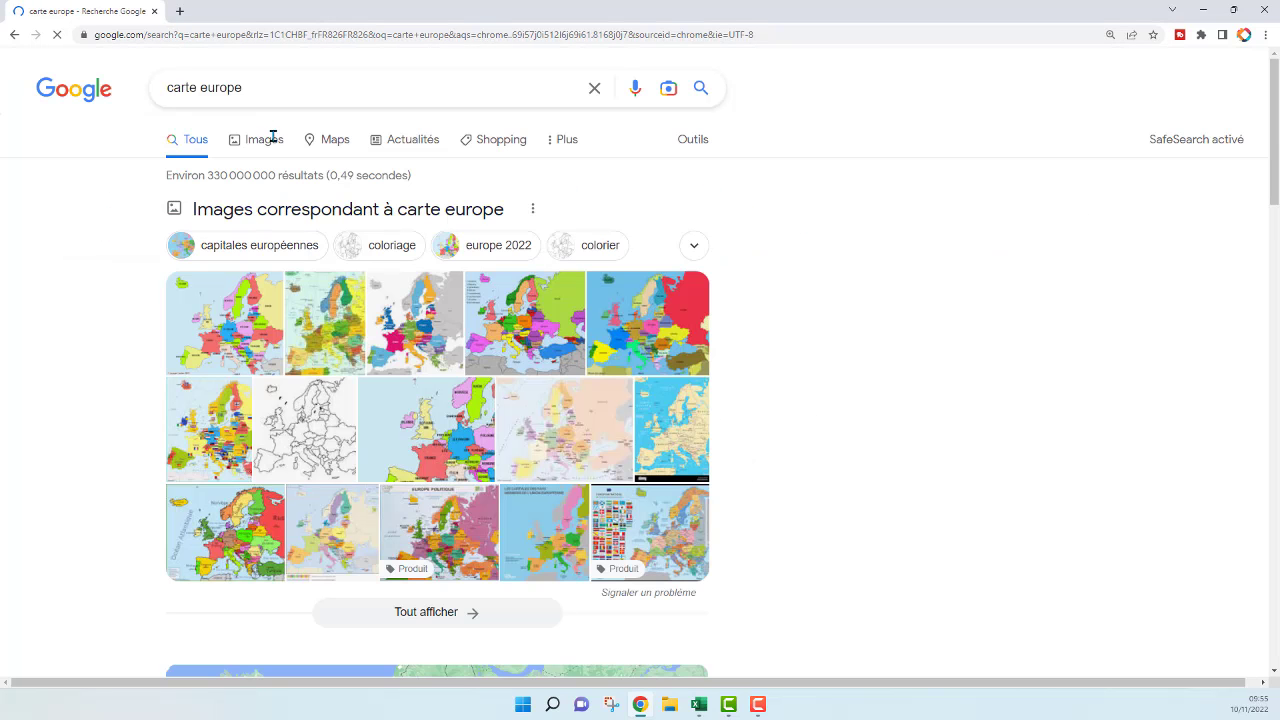
pyautogui.click(269, 146)
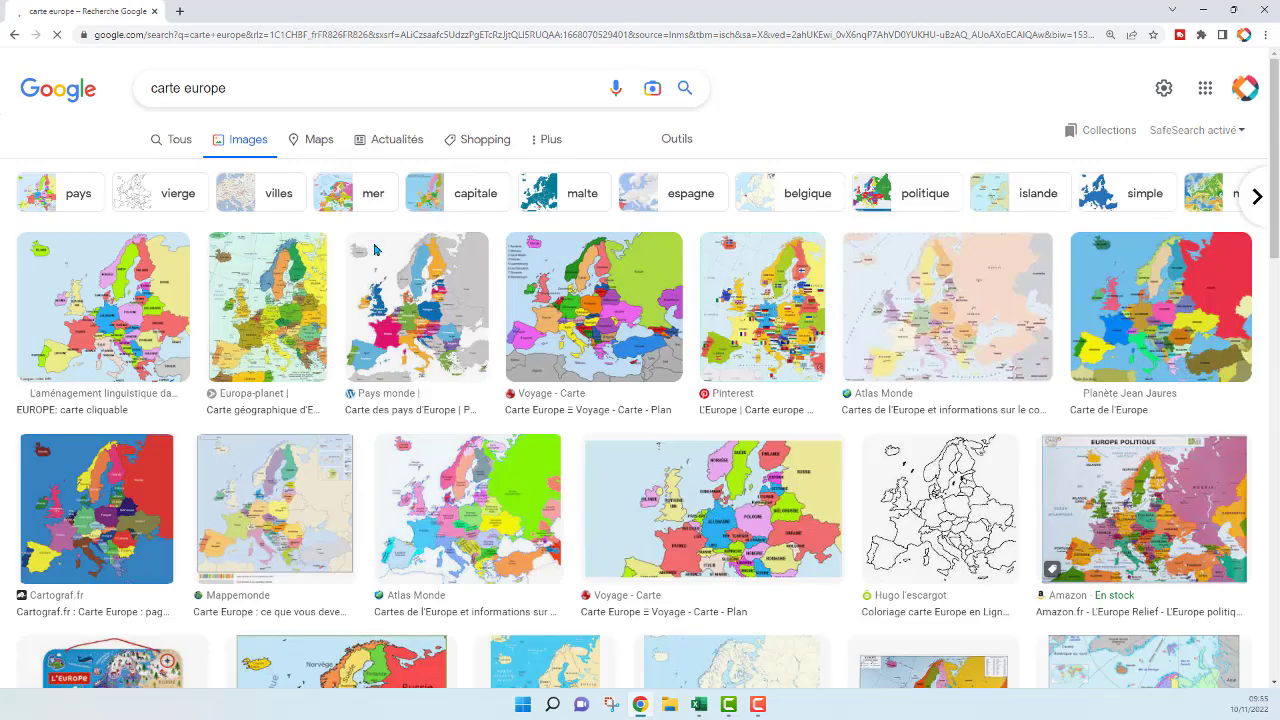
# Browse the Europe map images and open the Getty Images source page of the plain blue map with country borders
pyautogui.scroll(-4, 258, 362)
pyautogui.scroll(-5, 258, 362)
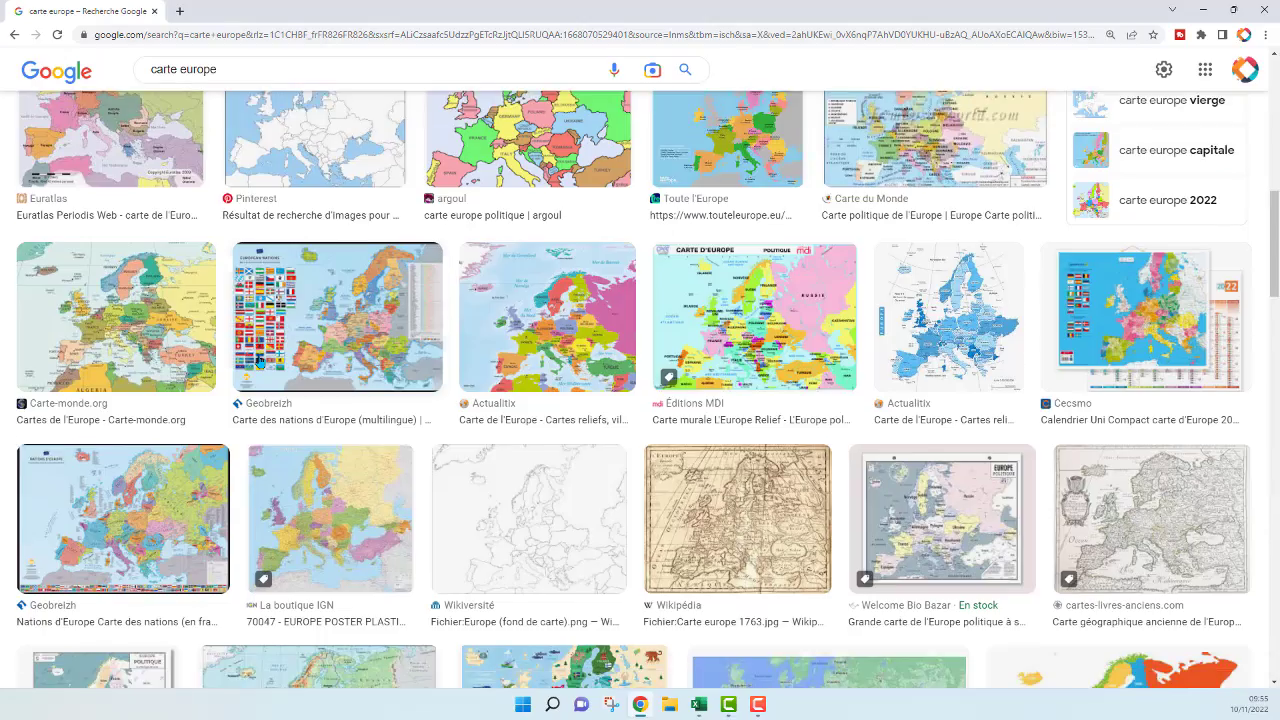
pyautogui.scroll(-2, 290, 367)
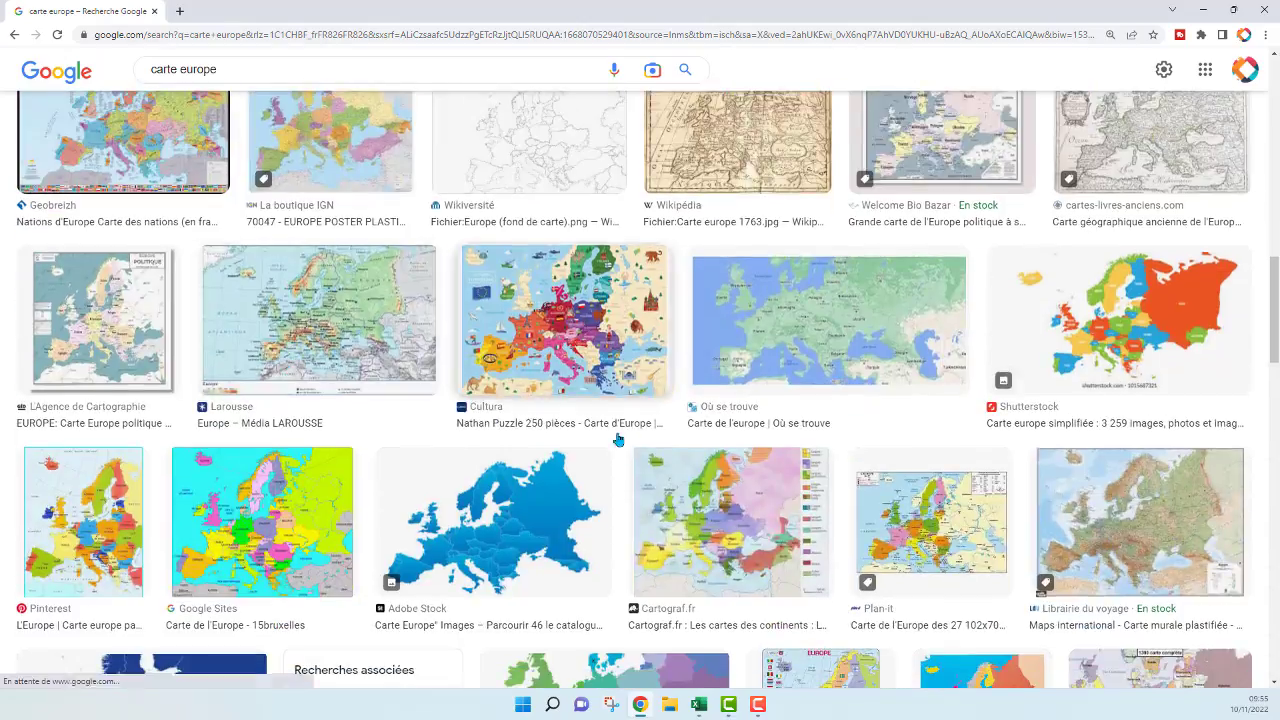
pyautogui.scroll(-8, 586, 420)
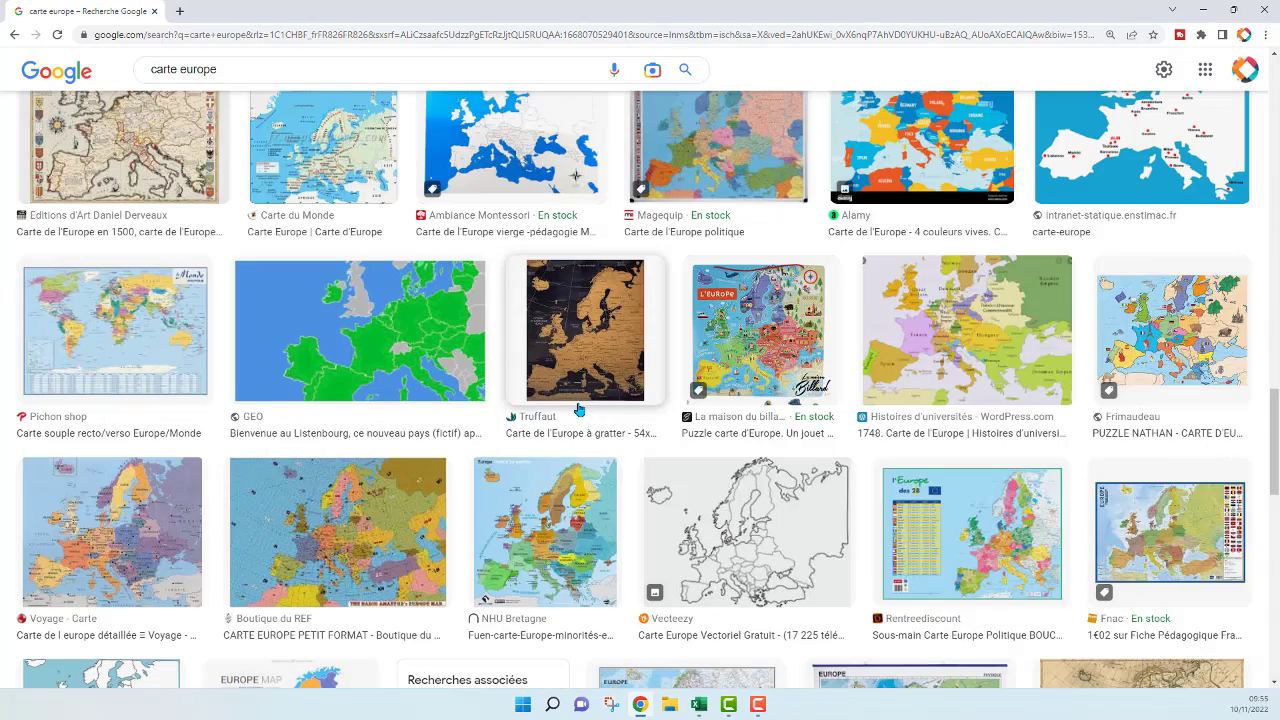
pyautogui.scroll(-4, 577, 408)
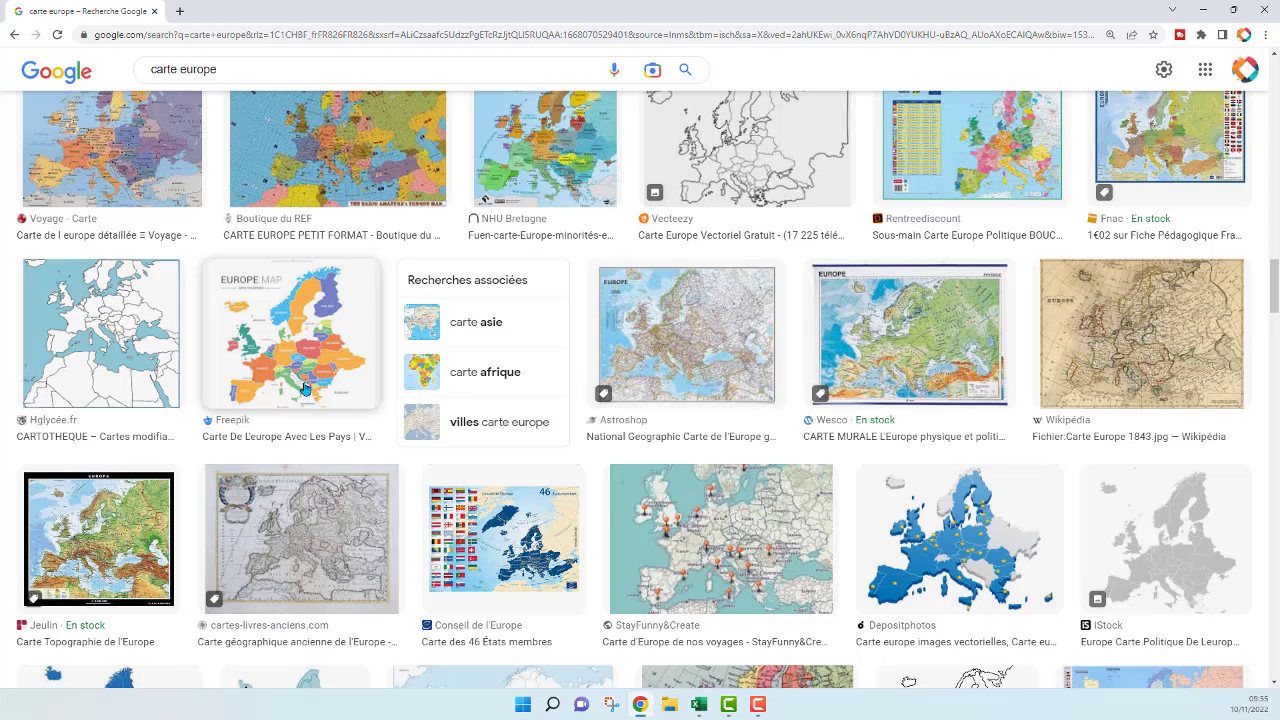
pyautogui.scroll(-4, 576, 366)
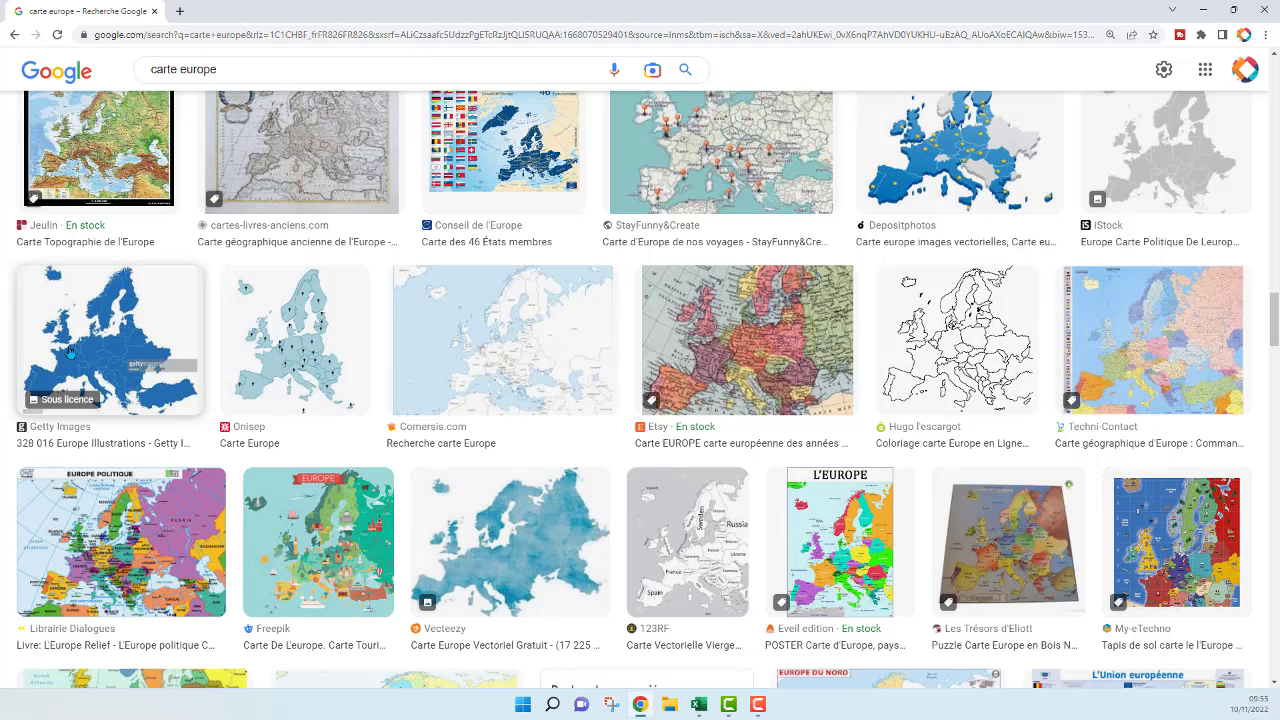
pyautogui.click(100, 342)
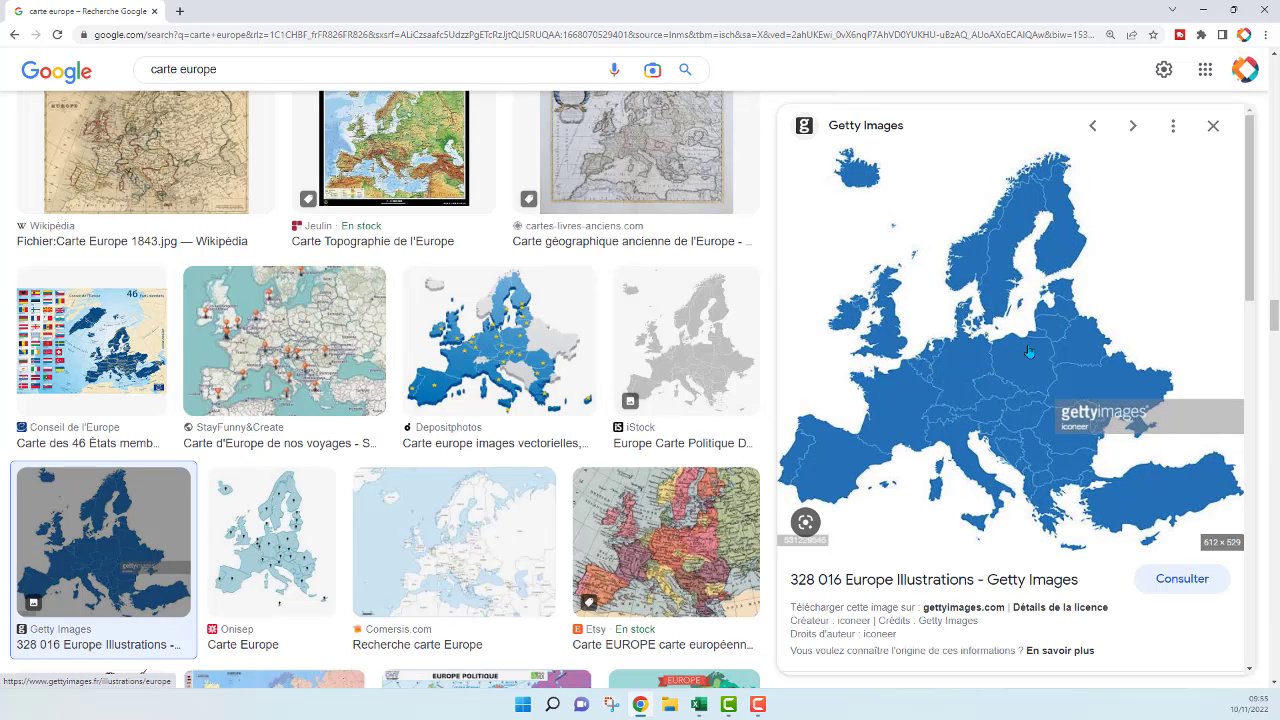
pyautogui.click(1153, 422)
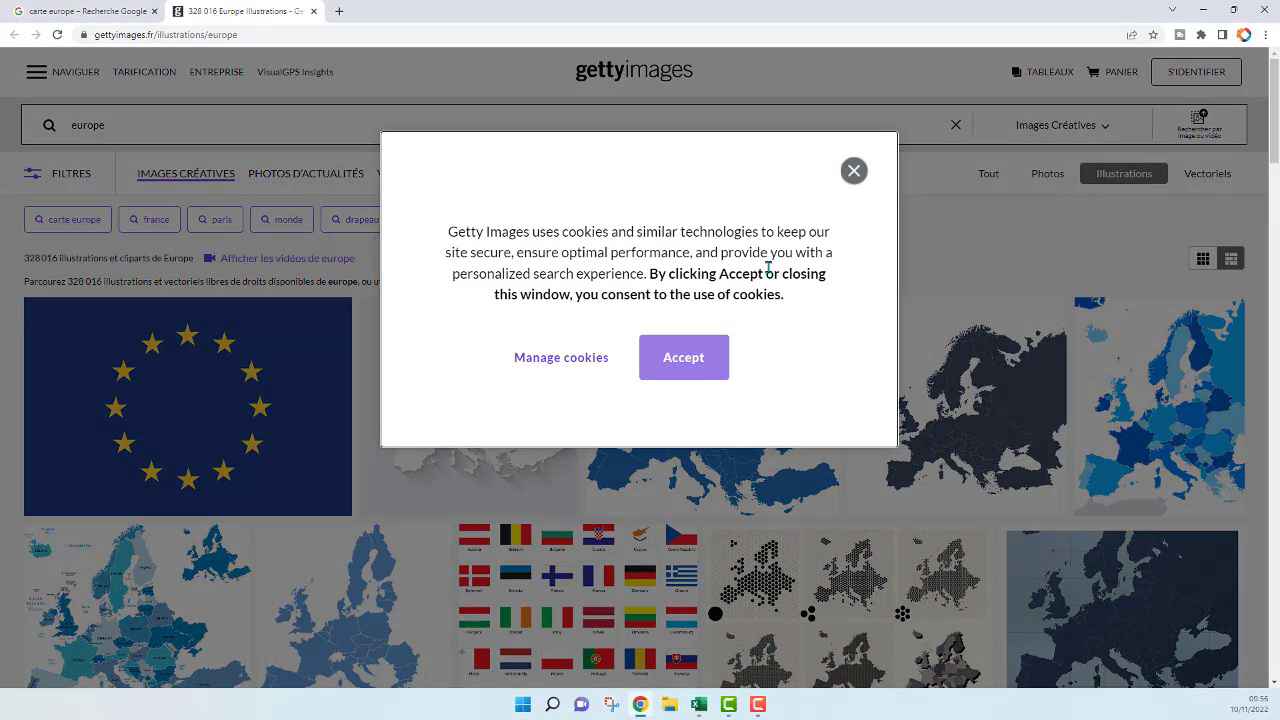
# Dismiss the cookie notice and copy the light blue European Union countries map image
pyautogui.click(853, 171)
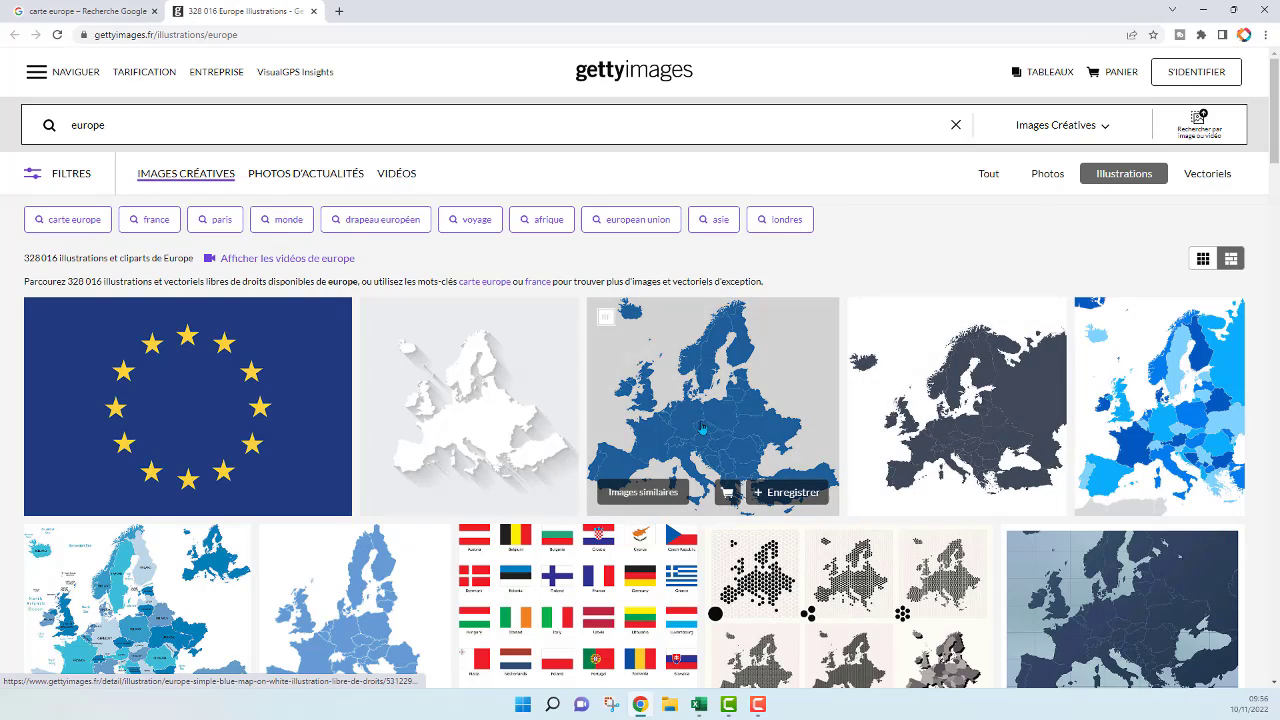
pyautogui.rightClick(694, 403)
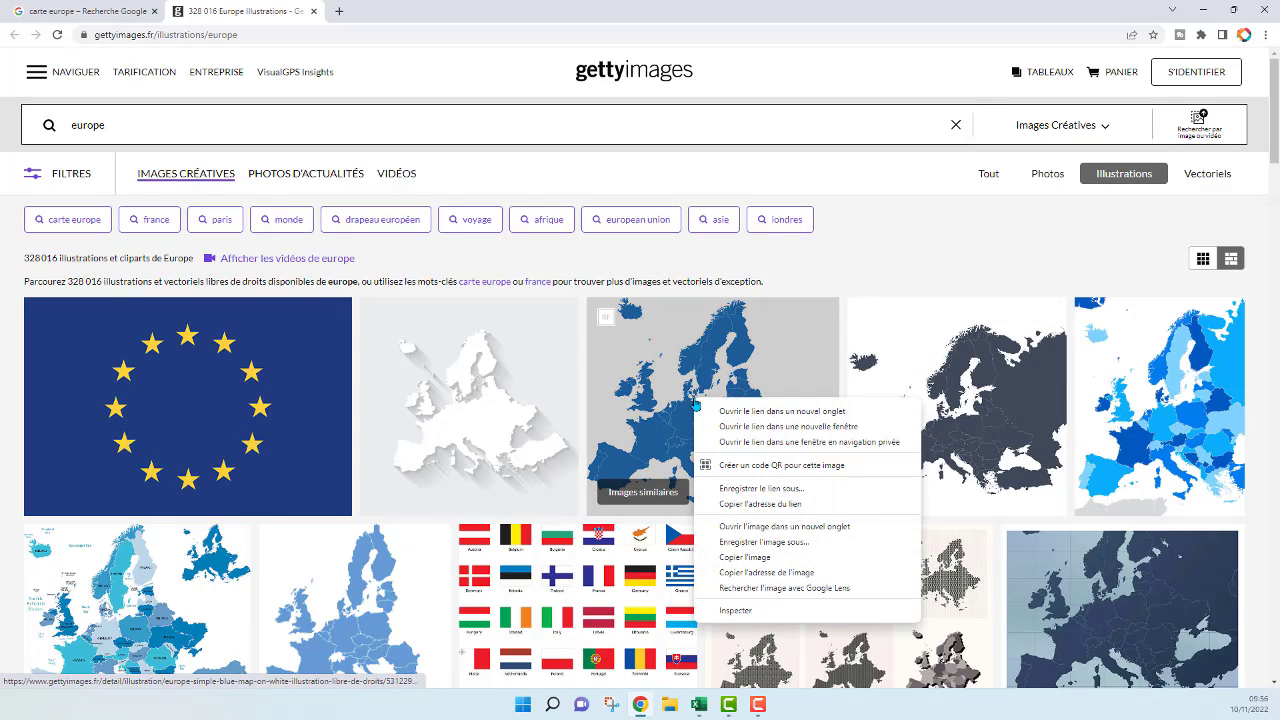
pyautogui.rightClick(336, 614)
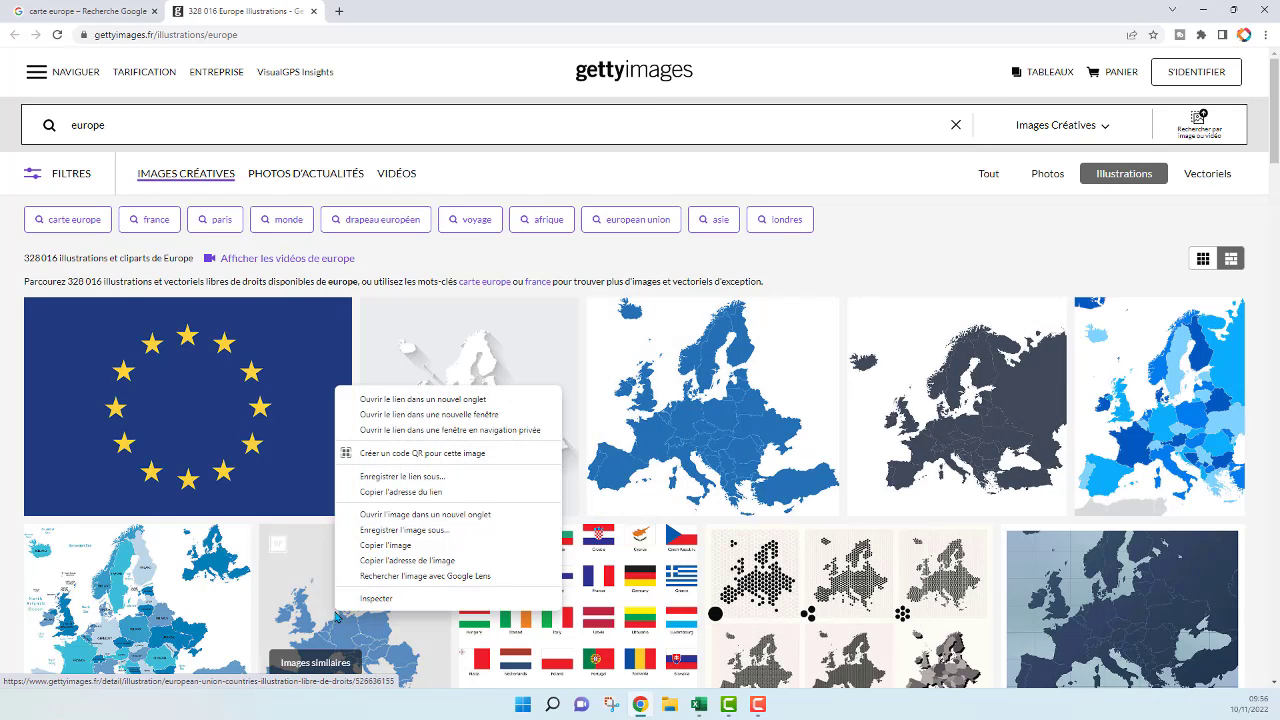
pyautogui.click(383, 546)
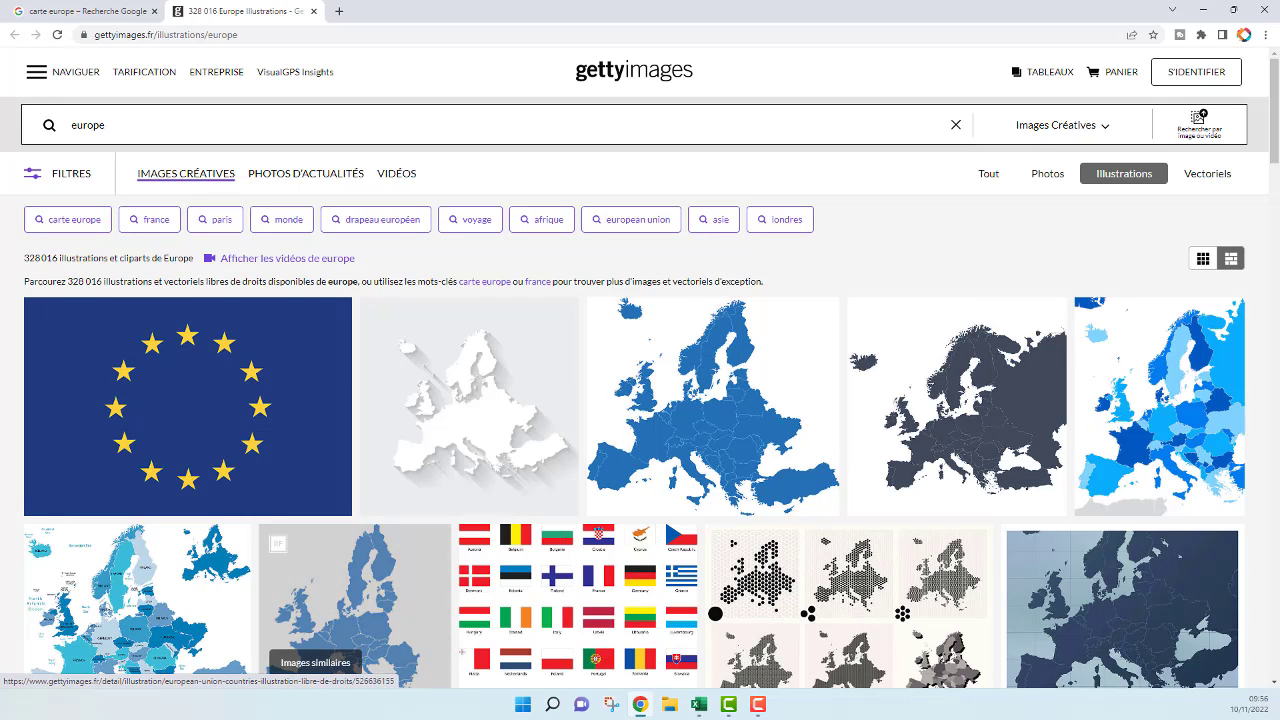
# Switch back to Excel and paste the copied map image at cell C19 of Feuil1
pyautogui.hotkey('alt', 'Tab')
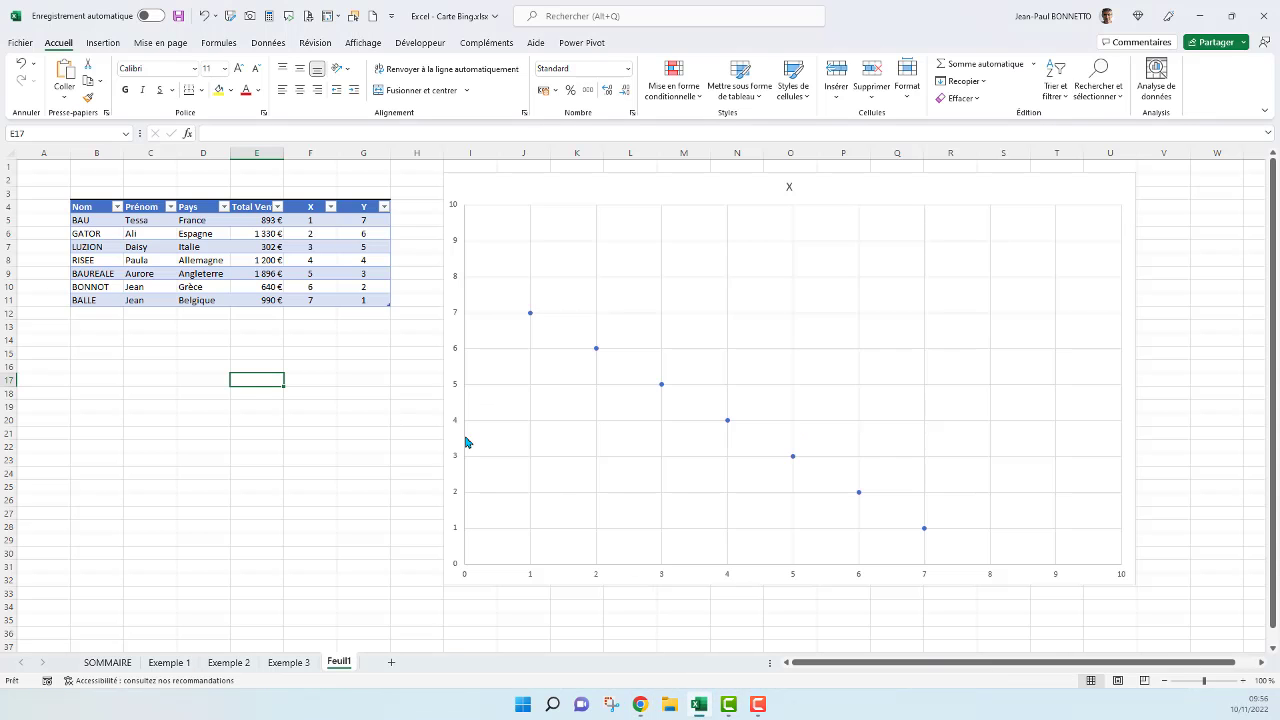
pyautogui.click(127, 407)
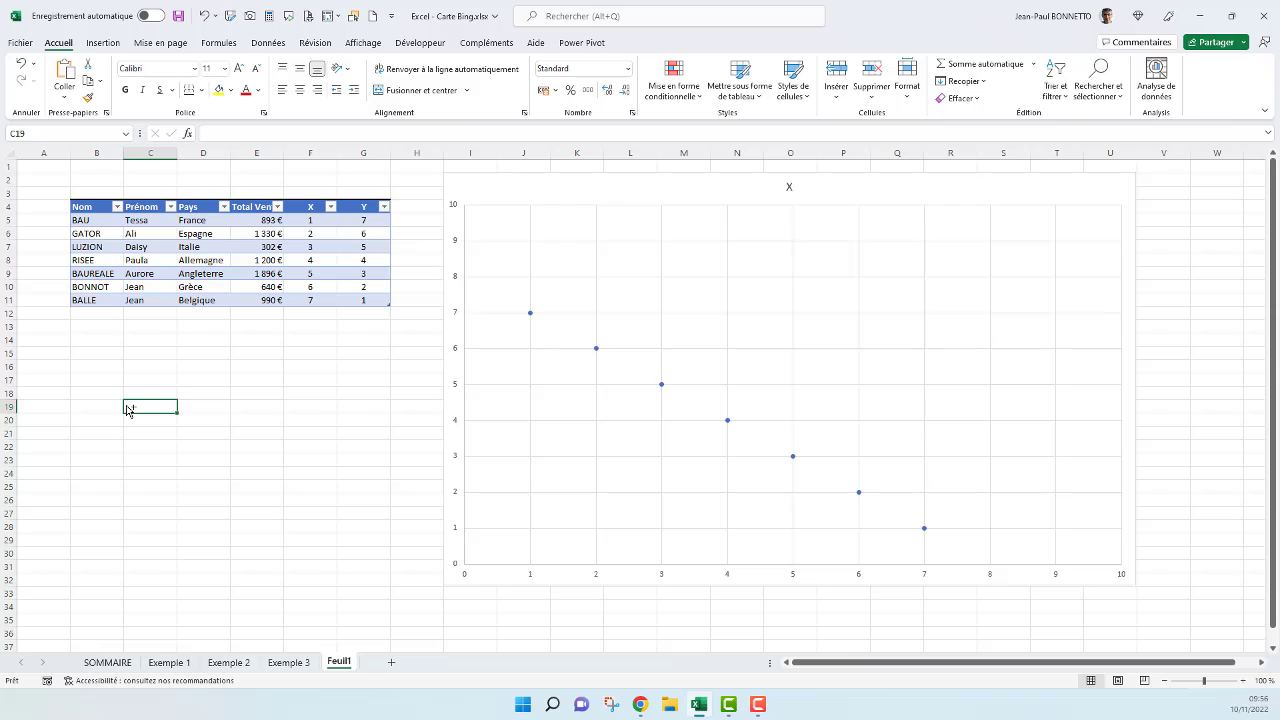
pyautogui.hotkey('ctrl', 'v')
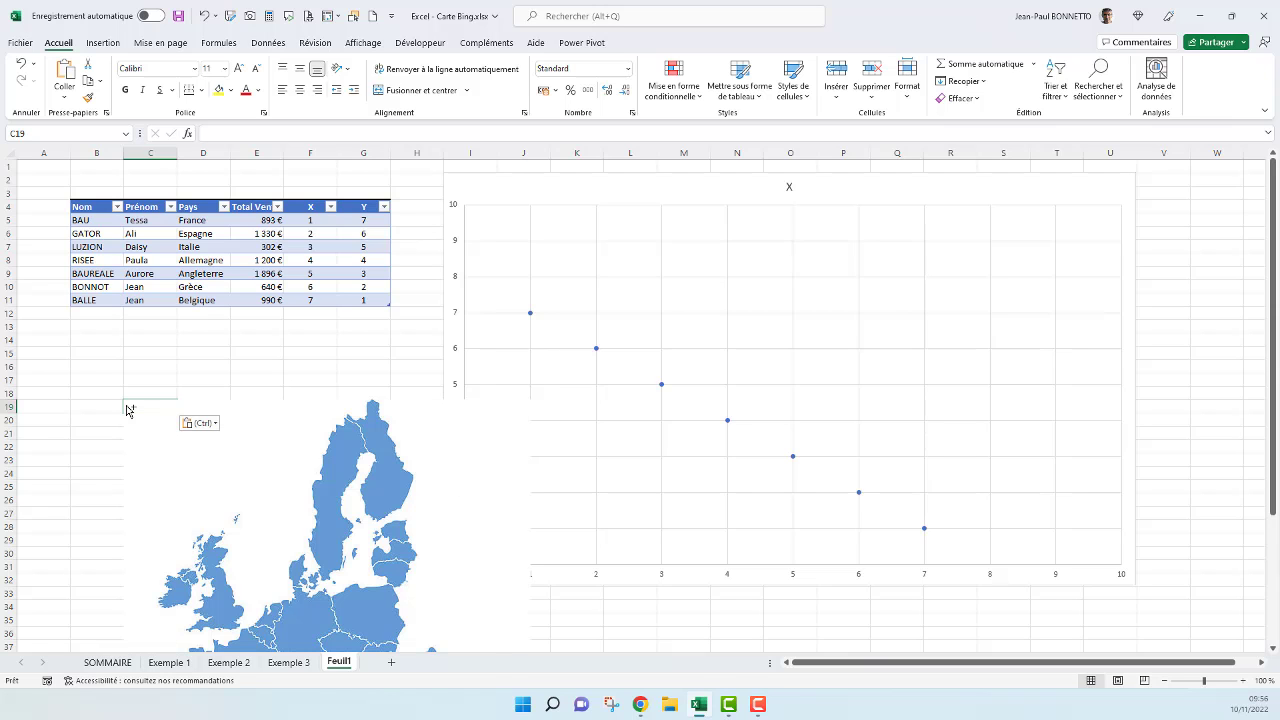
# Enlarge and place the map picture over about A6 to K37, and move the scatter chart right to start at column J
pyautogui.moveTo(268, 258); pyautogui.dragTo(232, 218)
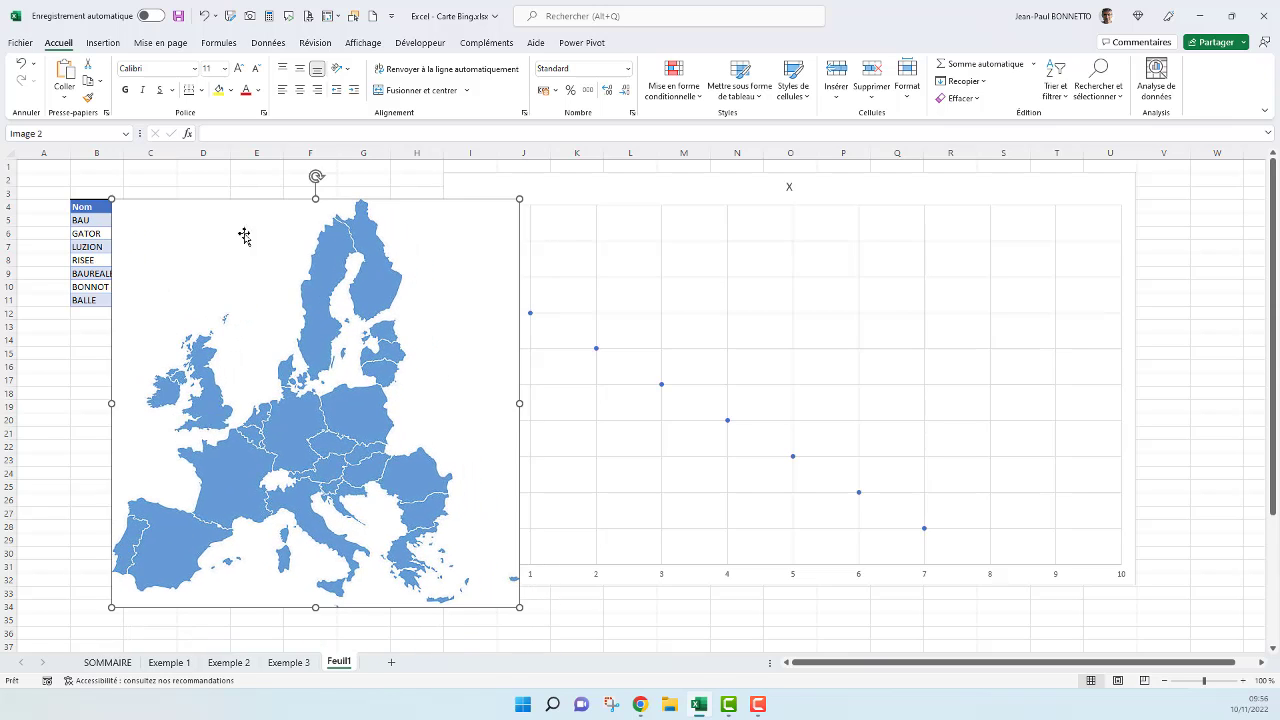
pyautogui.moveTo(519, 403); pyautogui.dragTo(660, 416)
pyautogui.moveTo(469, 601); pyautogui.dragTo(397, 557)
pyautogui.scroll(4, 705, 537)
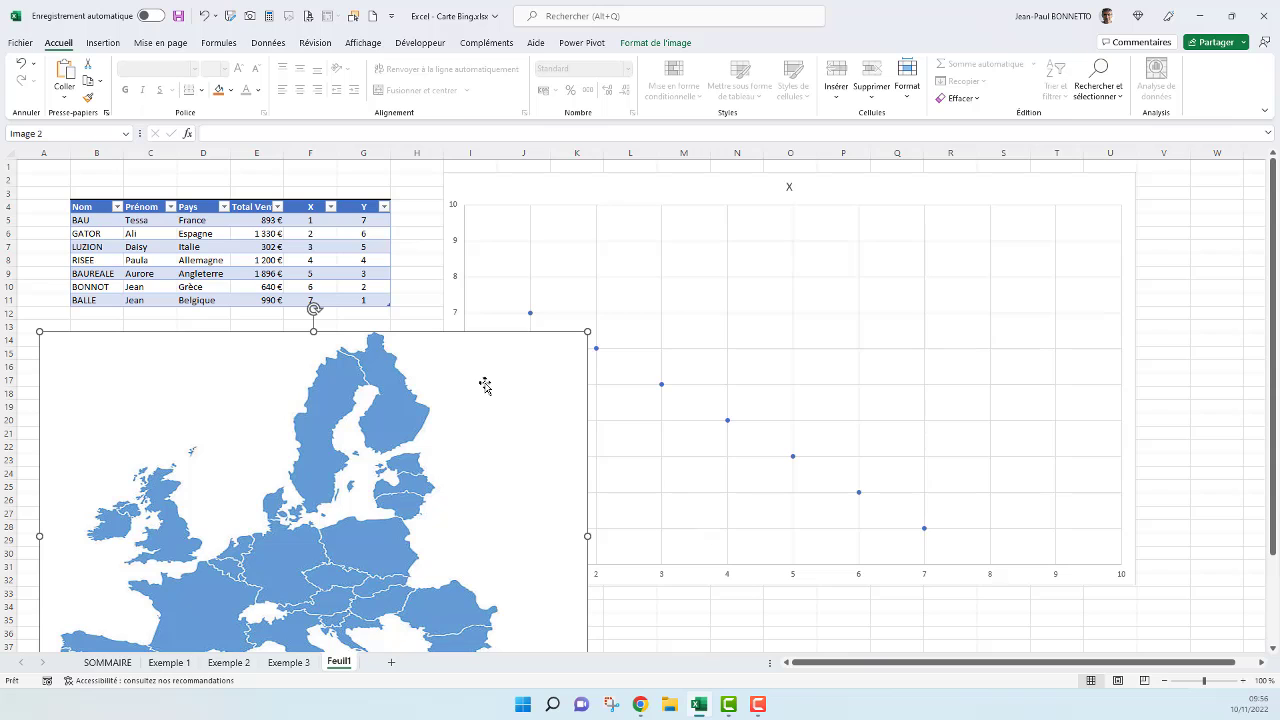
pyautogui.moveTo(485, 386); pyautogui.dragTo(483, 289)
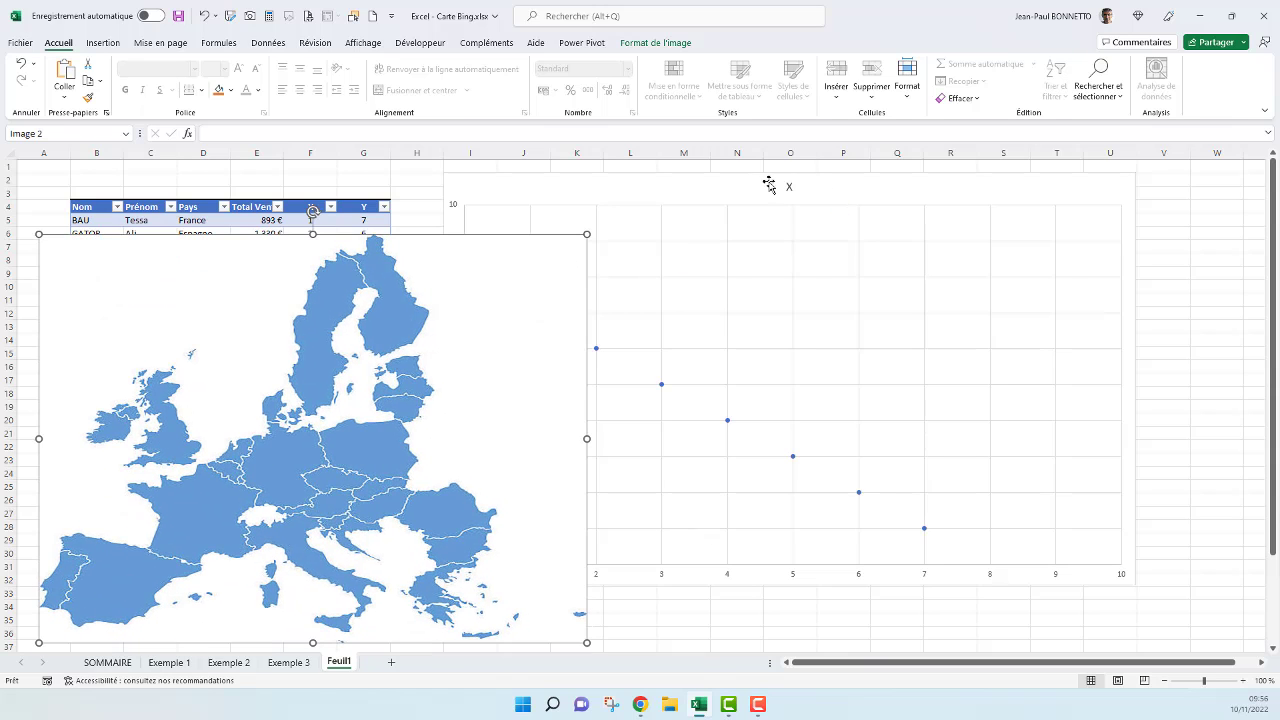
pyautogui.moveTo(765, 182); pyautogui.dragTo(800, 175)
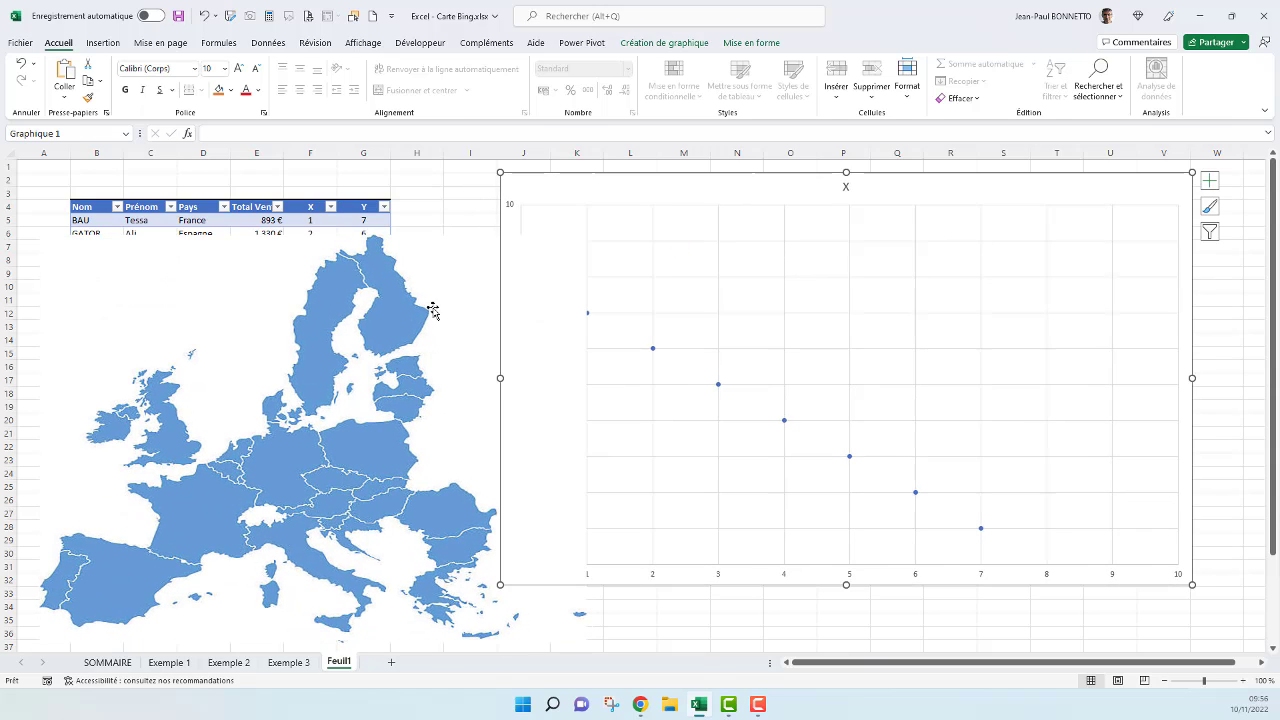
# Fill the chart area with the copied Europe map picture from the clipboard and delete the standalone map picture
pyautogui.click(290, 318)
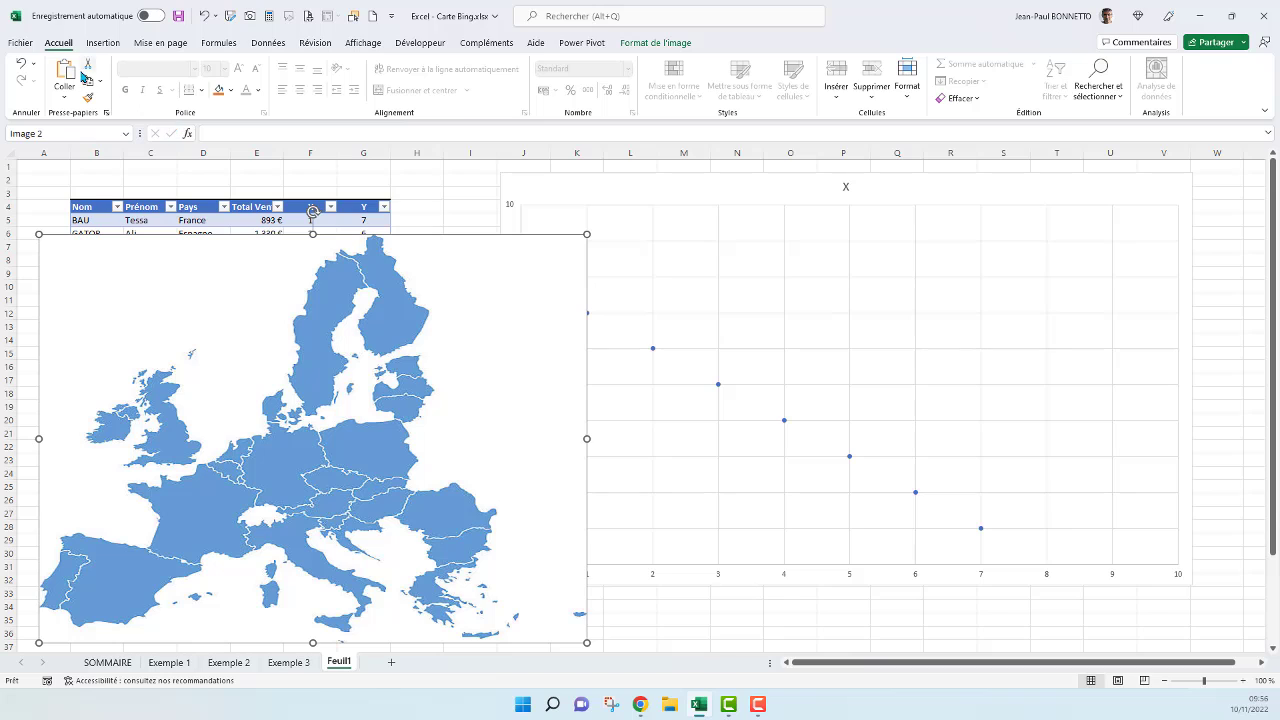
pyautogui.click(722, 176)
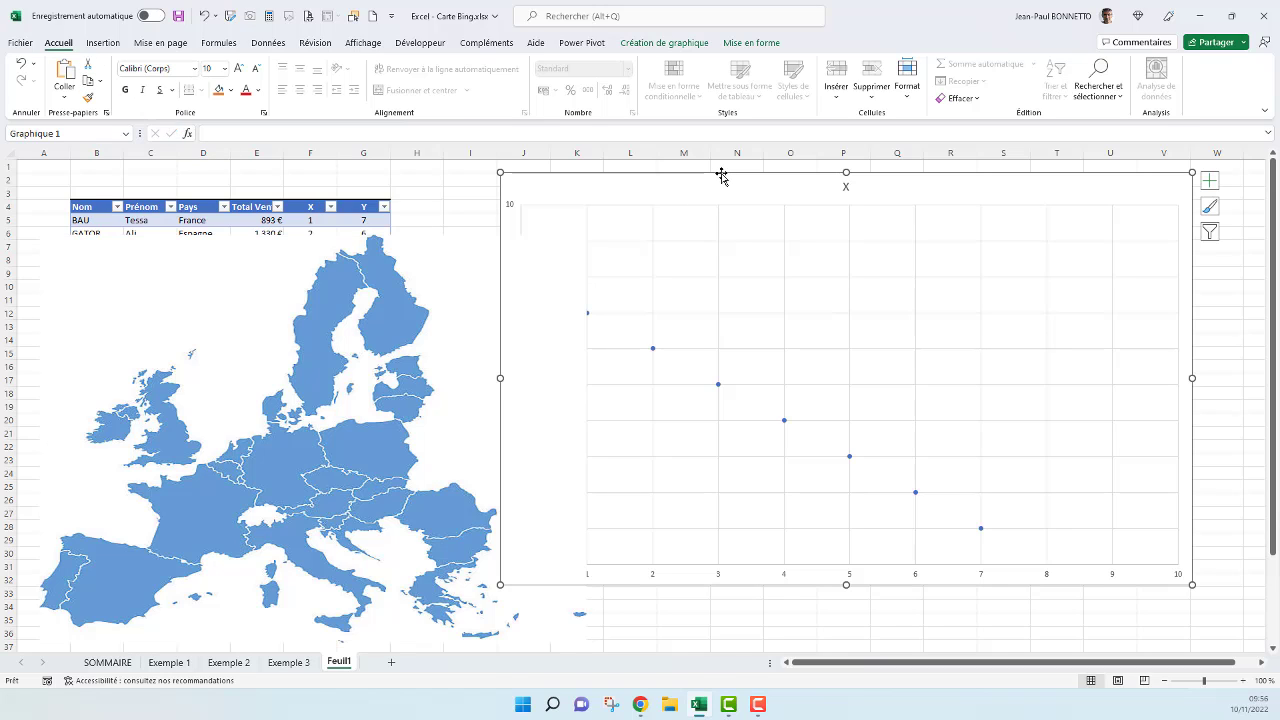
pyautogui.rightClick(721, 176)
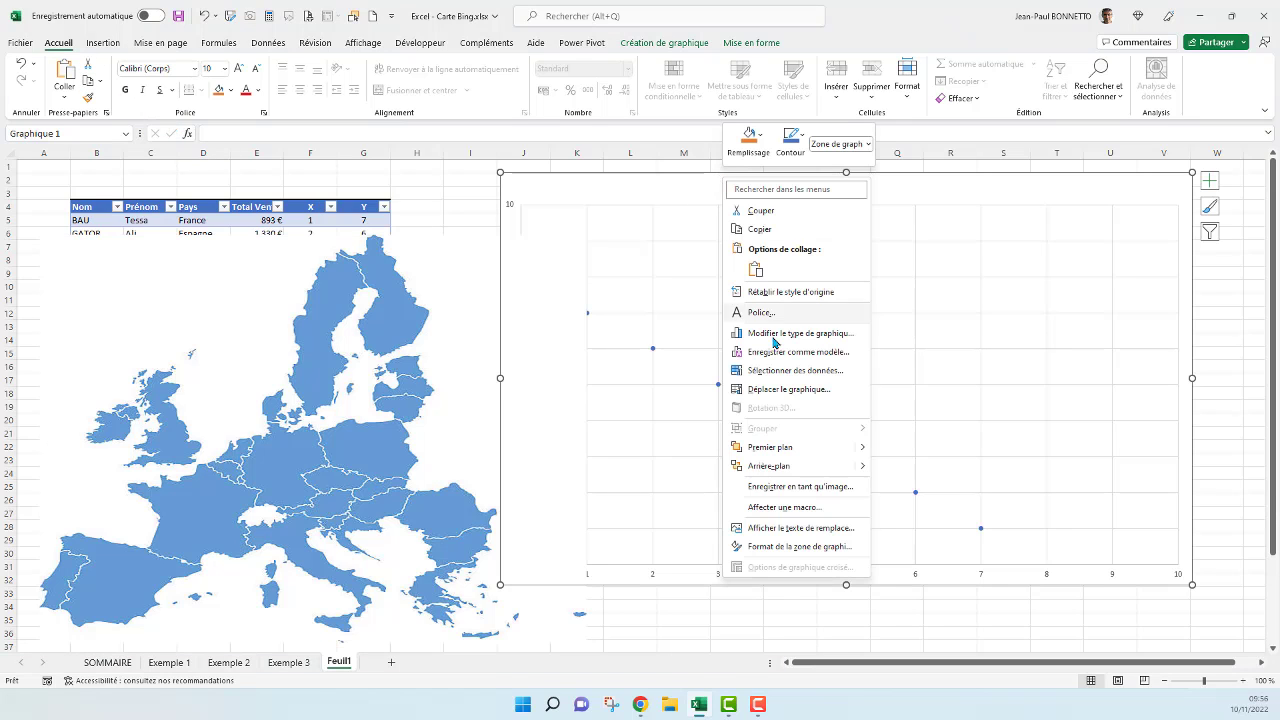
pyautogui.click(793, 547)
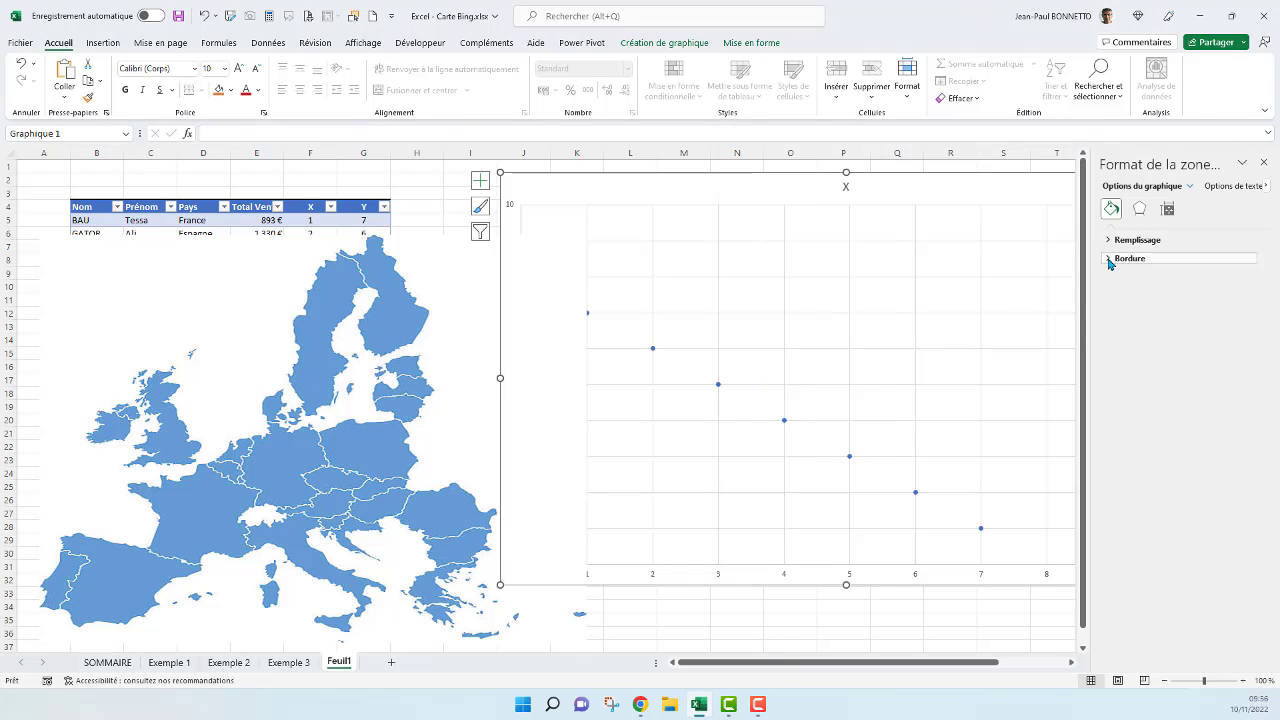
pyautogui.click(1109, 241)
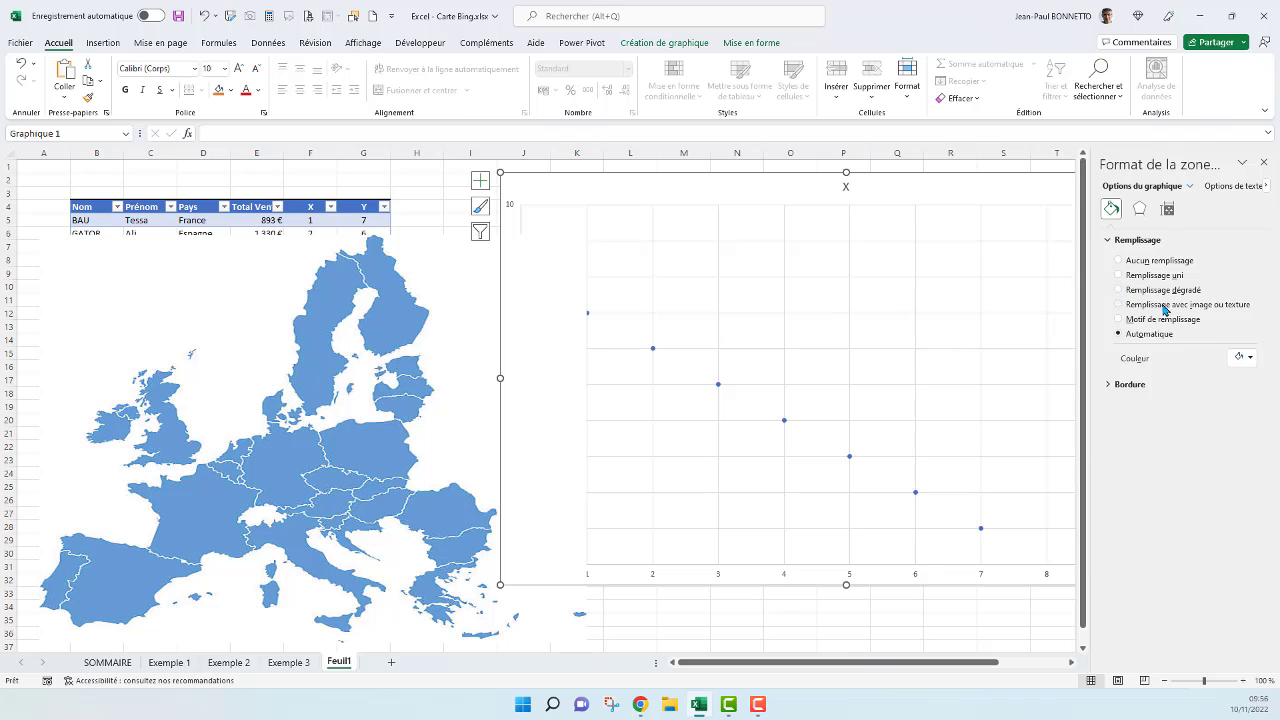
pyautogui.click(1119, 305)
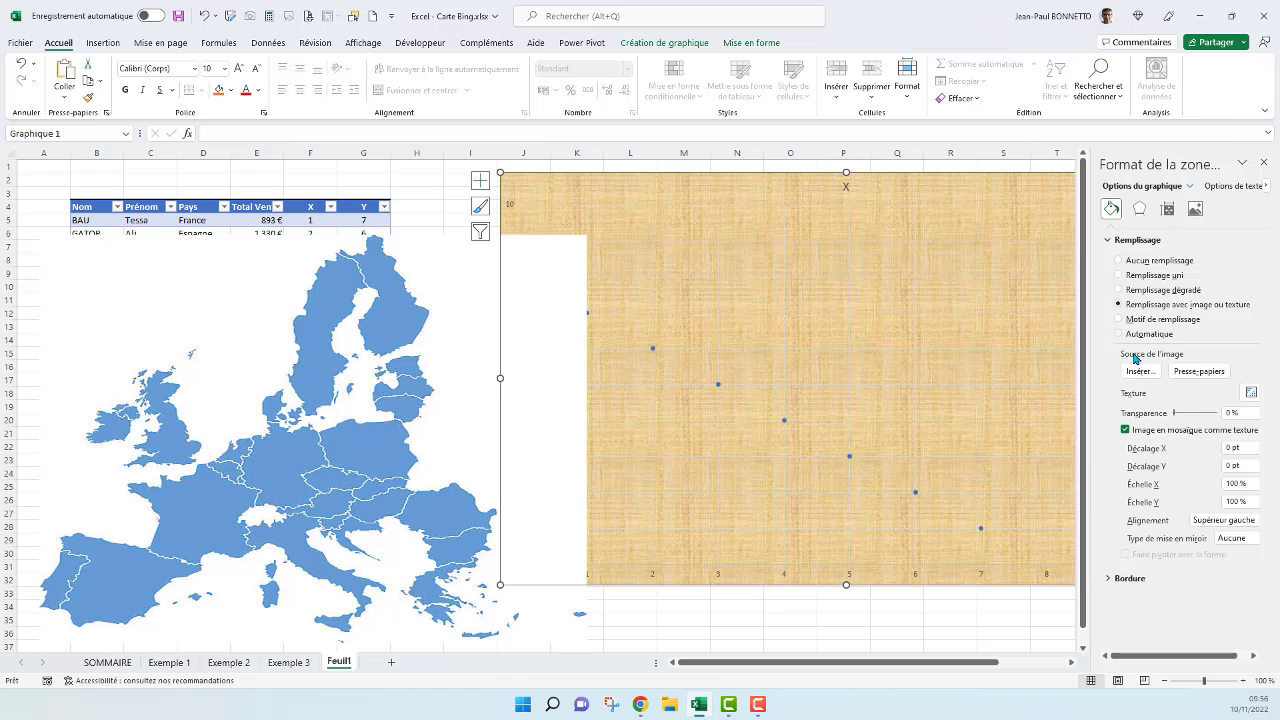
pyautogui.click(1199, 371)
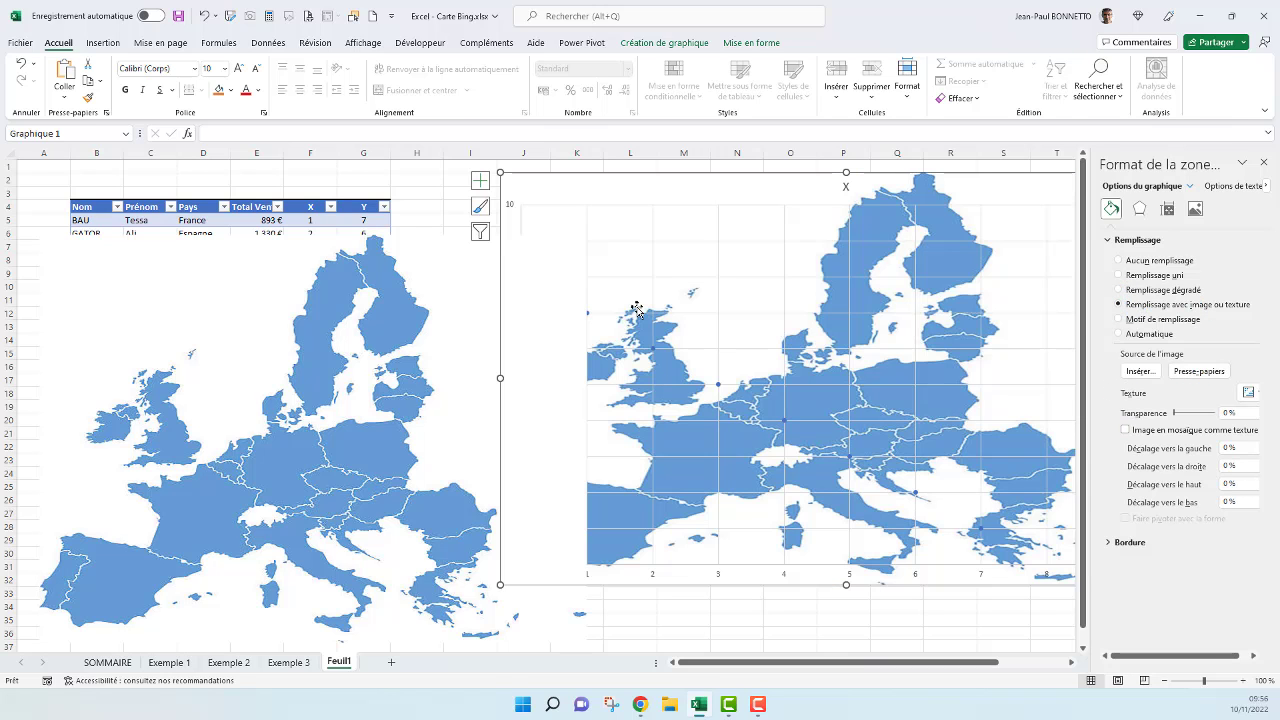
pyautogui.click(1264, 163)
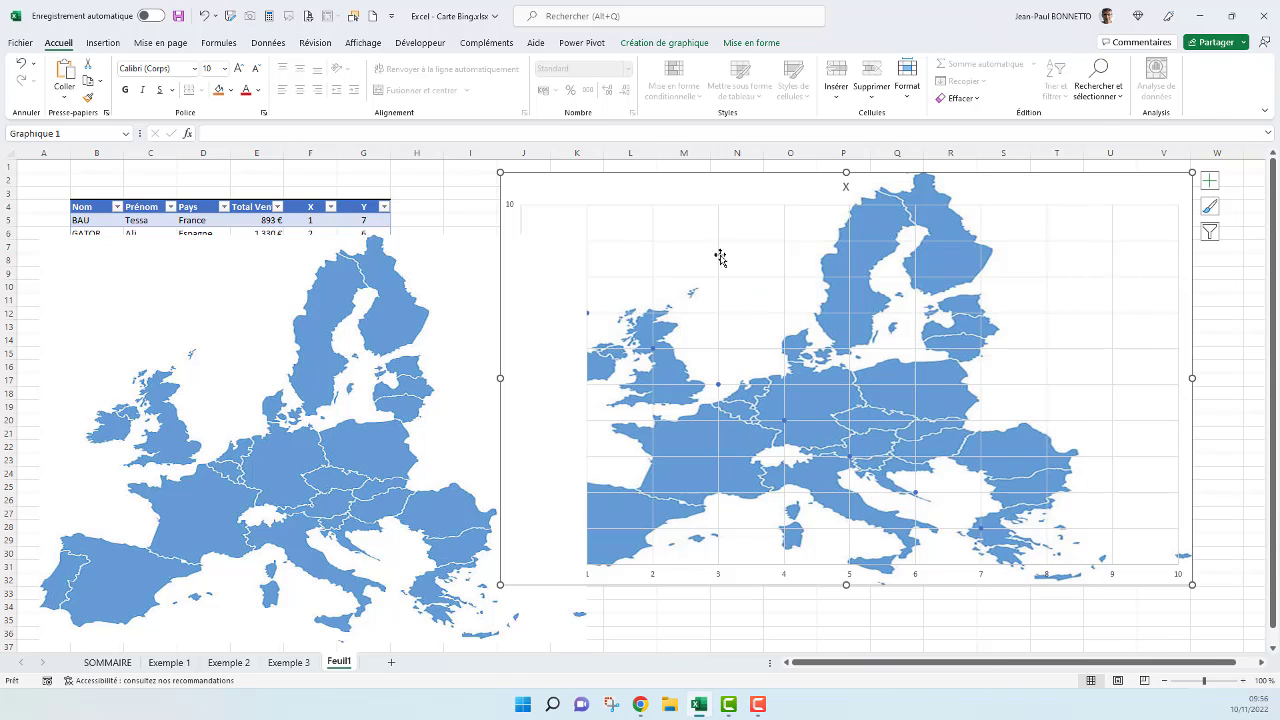
pyautogui.moveTo(404, 298); pyautogui.dragTo(360, 386)
pyautogui.press('Delete')
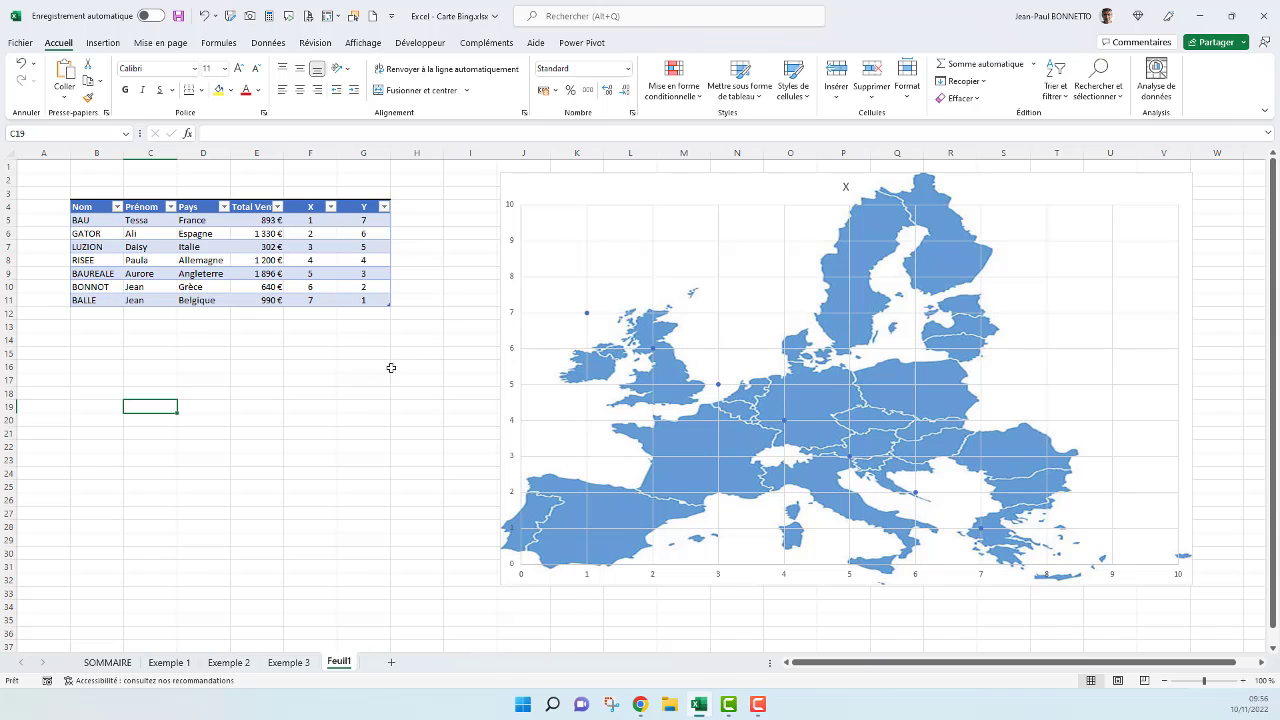
# Move the chart to start around column I, stretch it down to about row 35, and remove its title
pyautogui.moveTo(863, 177); pyautogui.dragTo(810, 170)
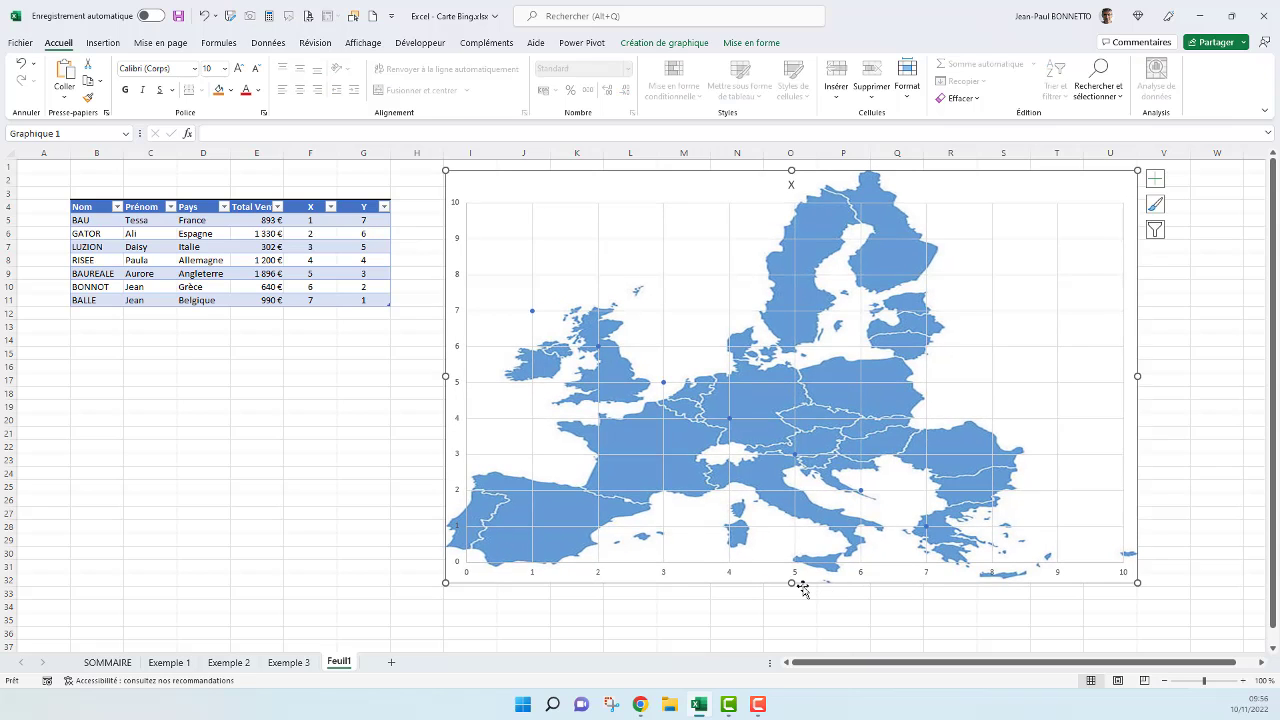
pyautogui.moveTo(793, 583); pyautogui.dragTo(795, 624)
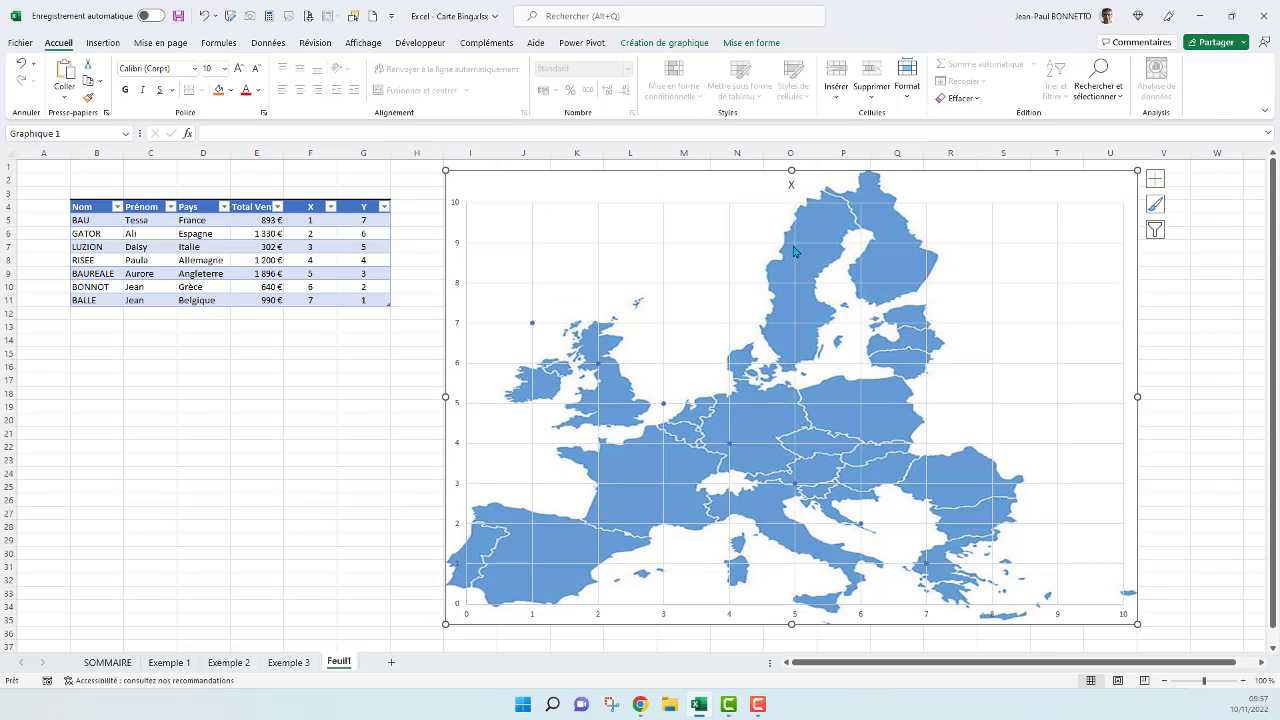
pyautogui.moveTo(778, 185); pyautogui.dragTo(766, 181)
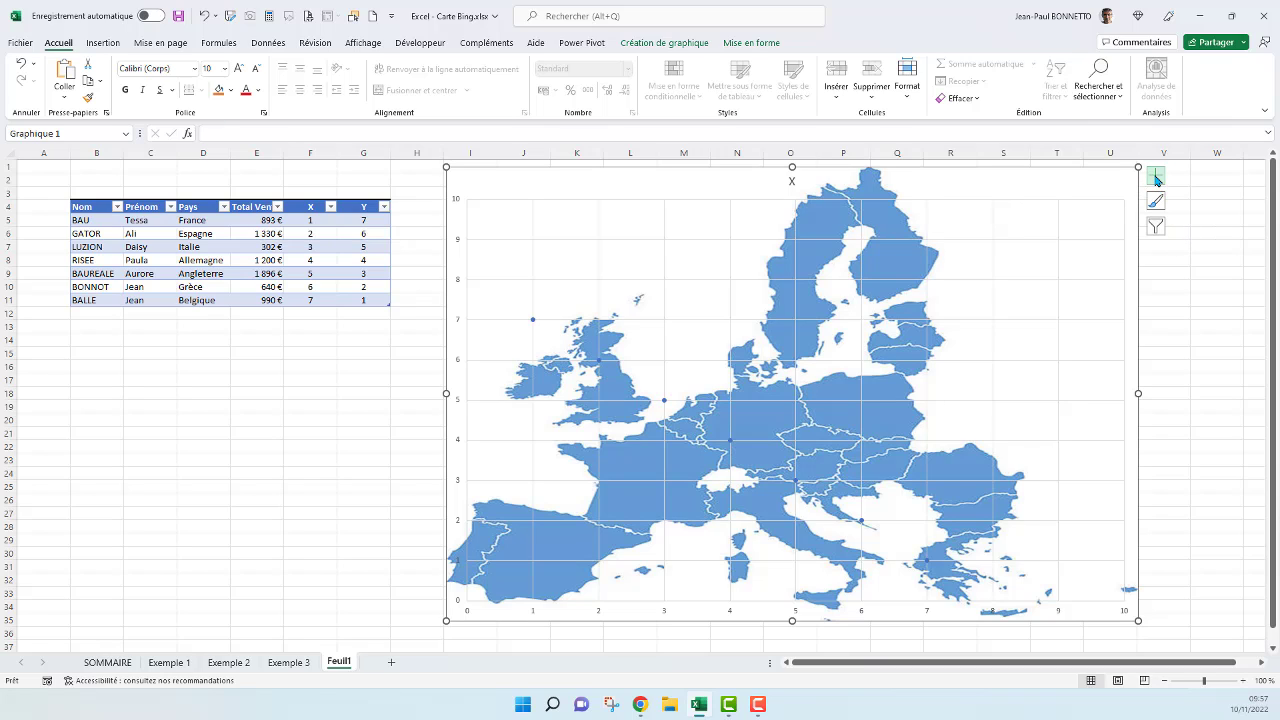
pyautogui.click(1156, 177)
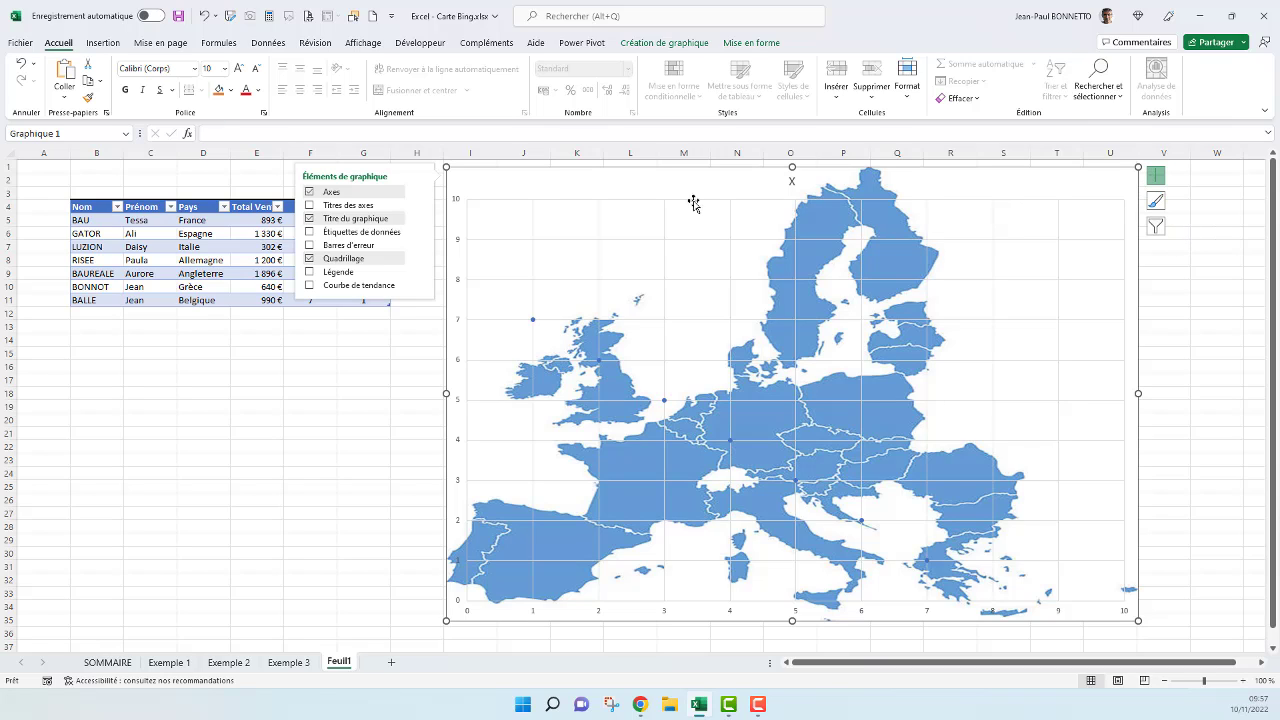
pyautogui.click(310, 218)
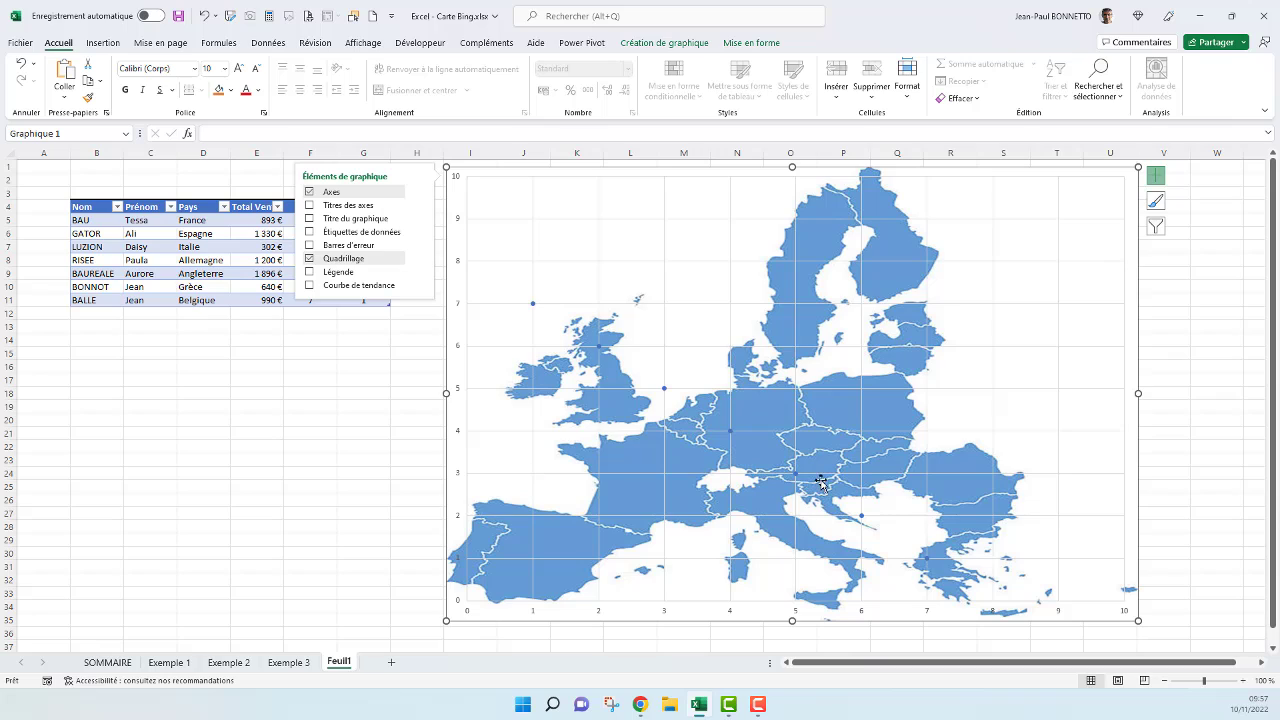
pyautogui.click(533, 303)
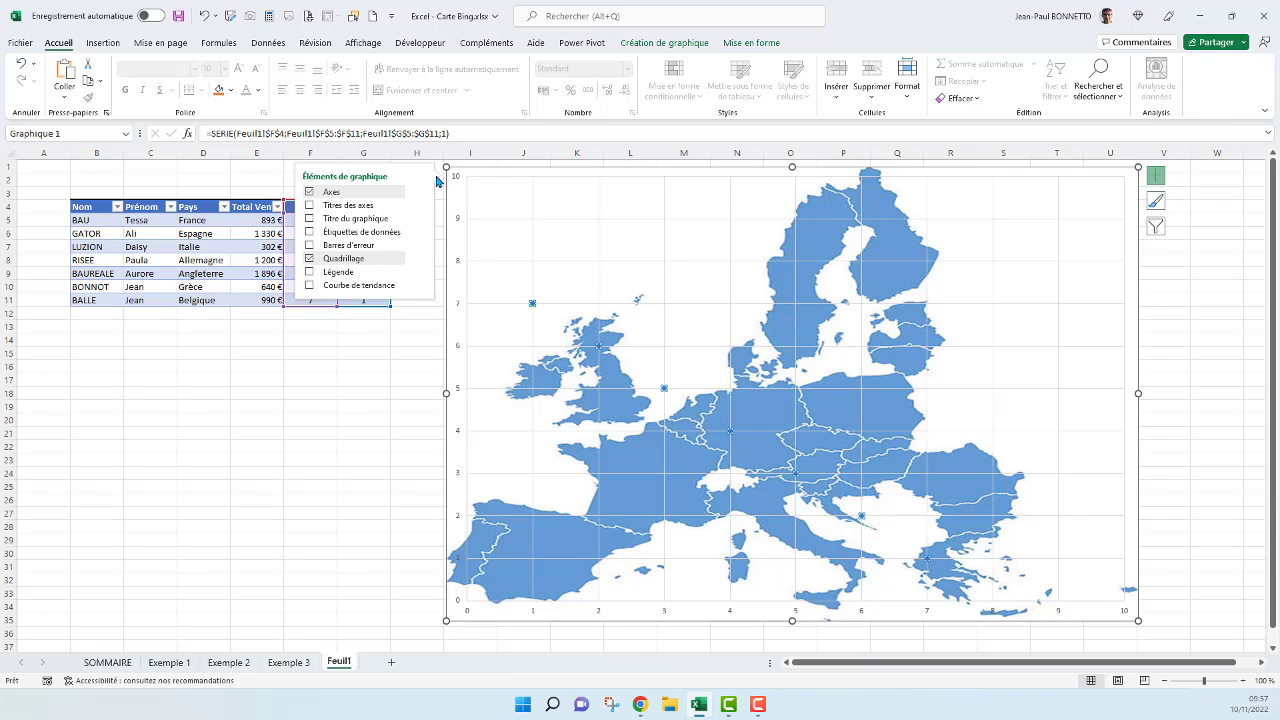
pyautogui.click(256, 232)
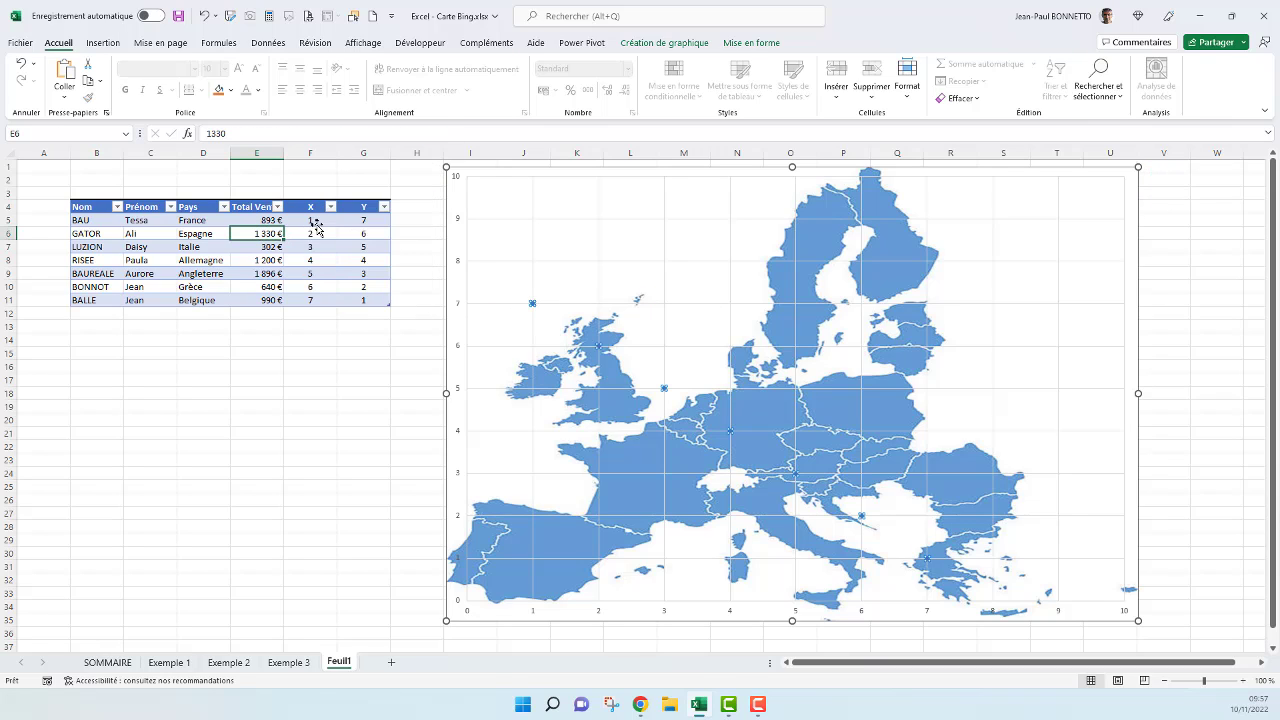
pyautogui.click(311, 220)
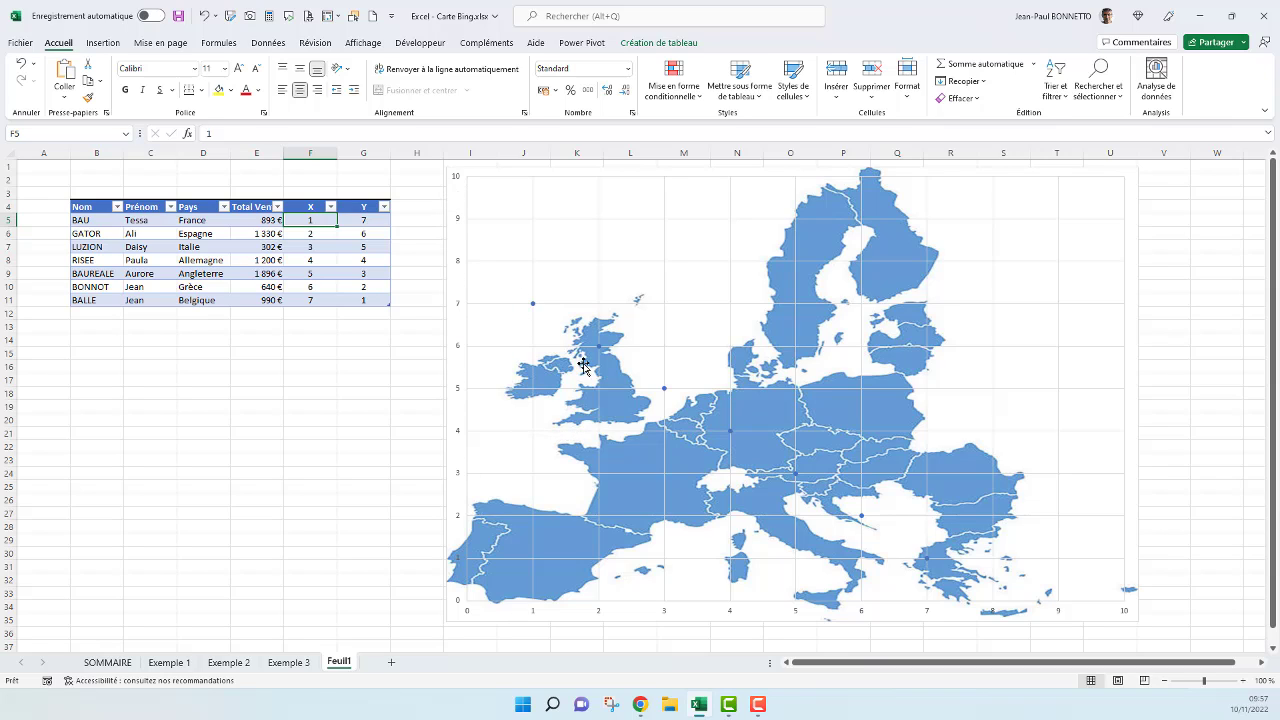
pyautogui.click(256, 220)
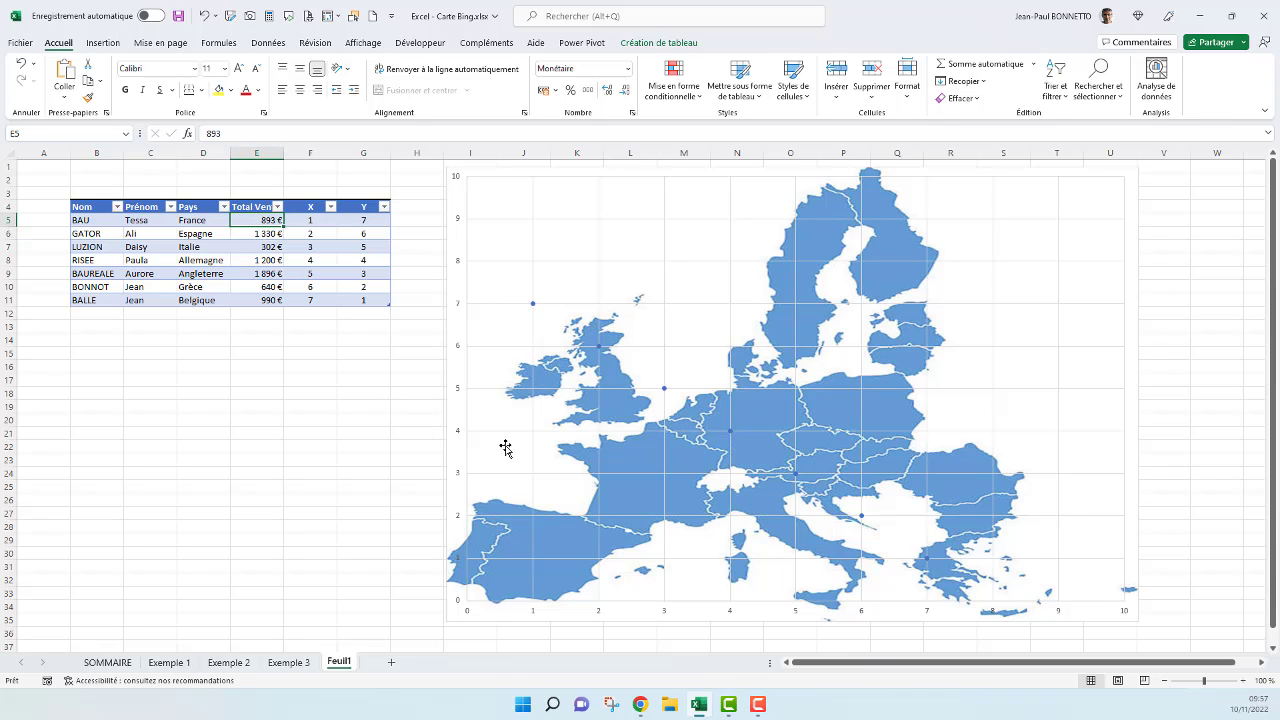
pyautogui.click(533, 305)
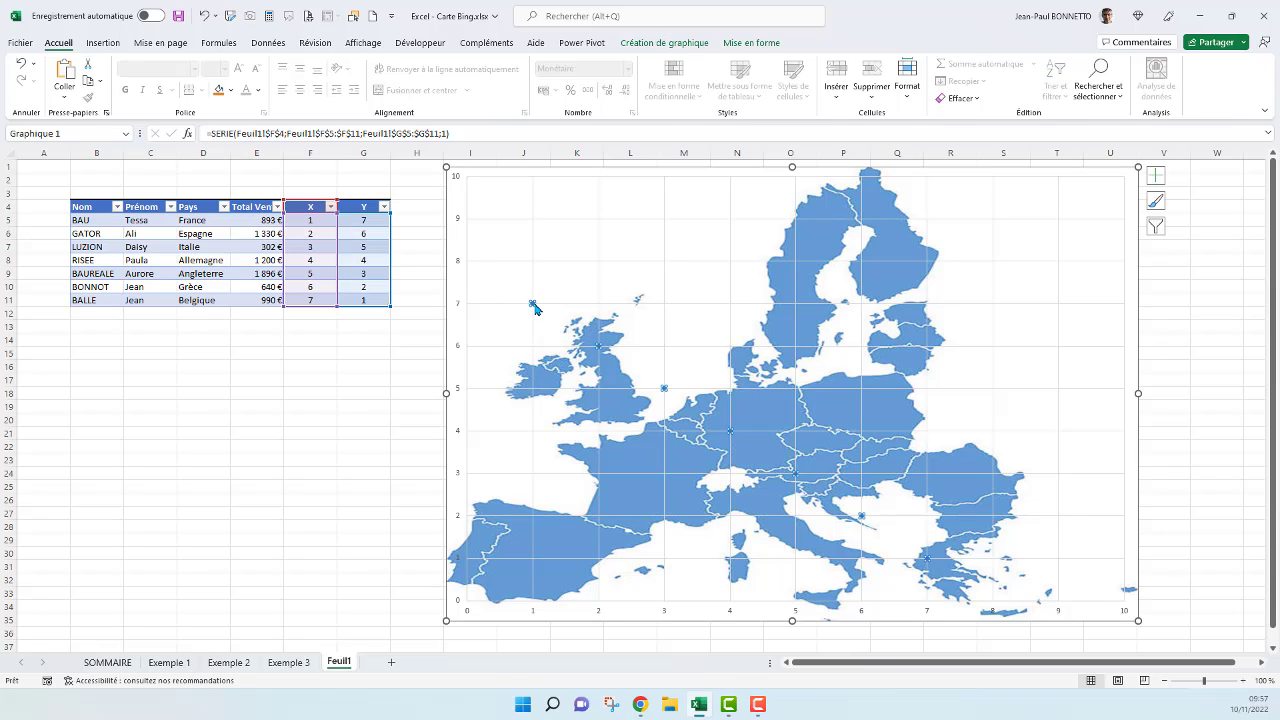
pyautogui.click(313, 220)
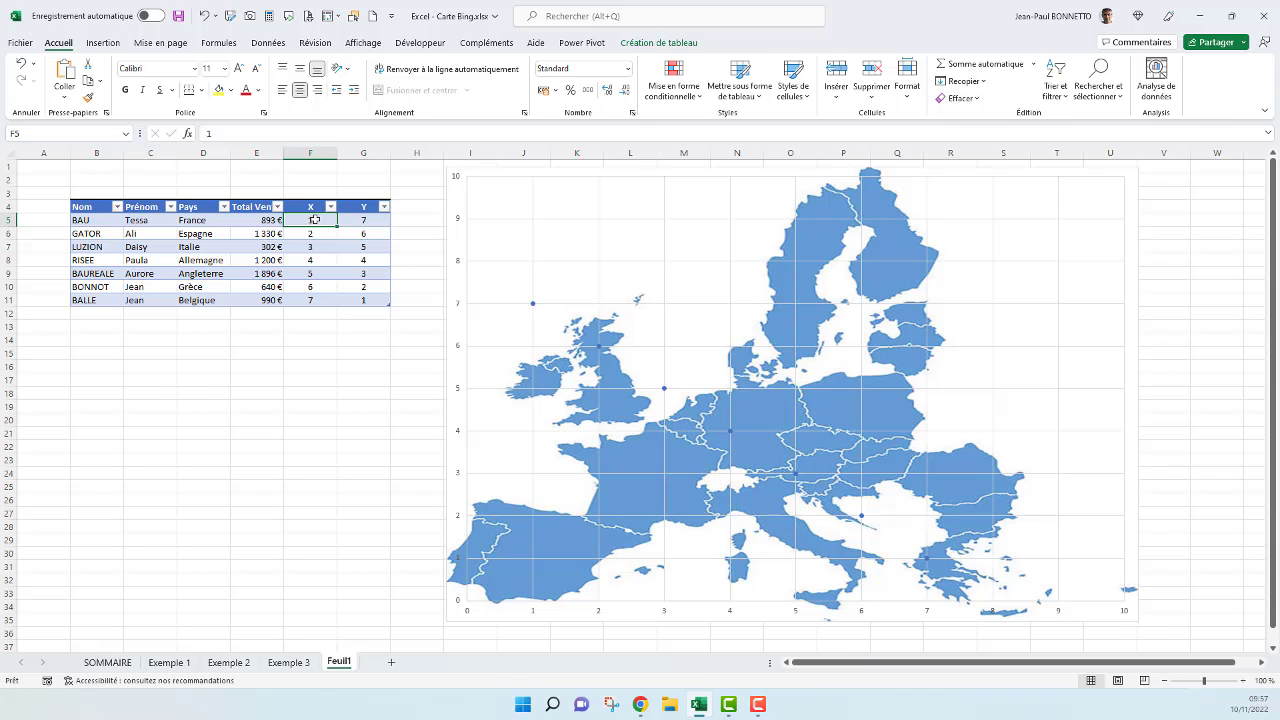
# Set the Y coordinate of the France row to 3,5 in the sales table
pyautogui.click(363, 221)
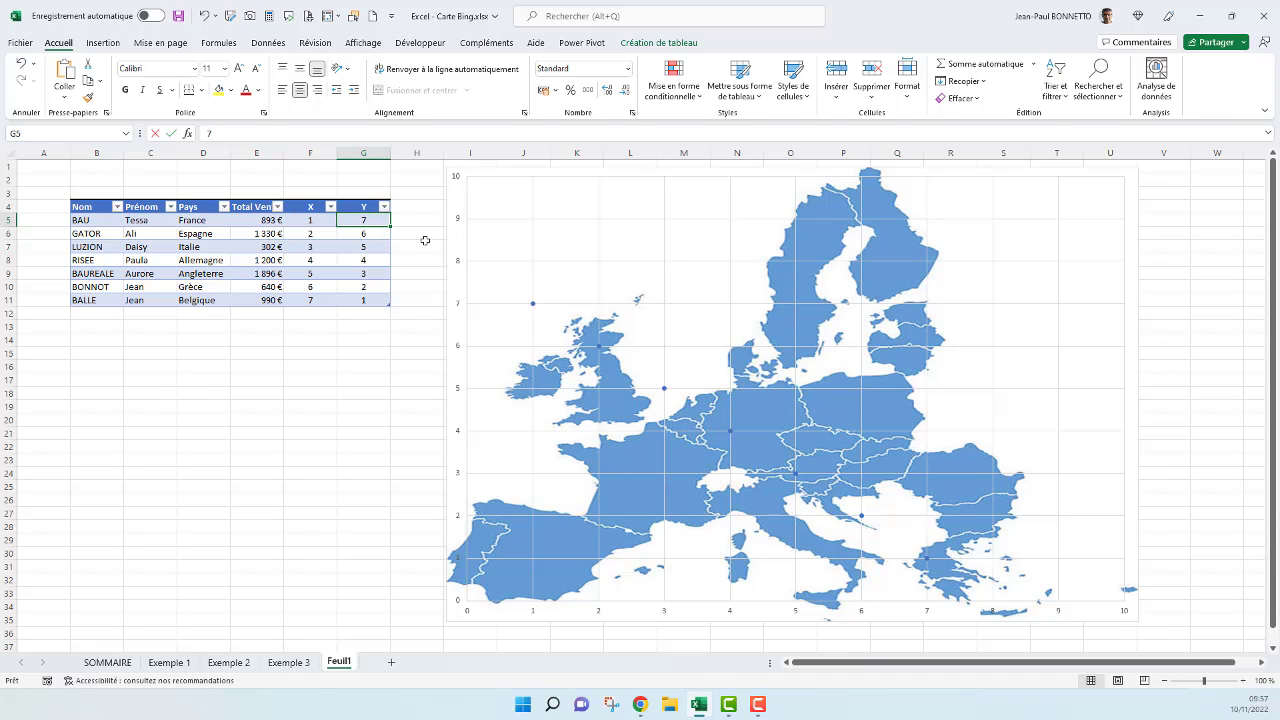
pyautogui.write('3,5')
pyautogui.press('Return')
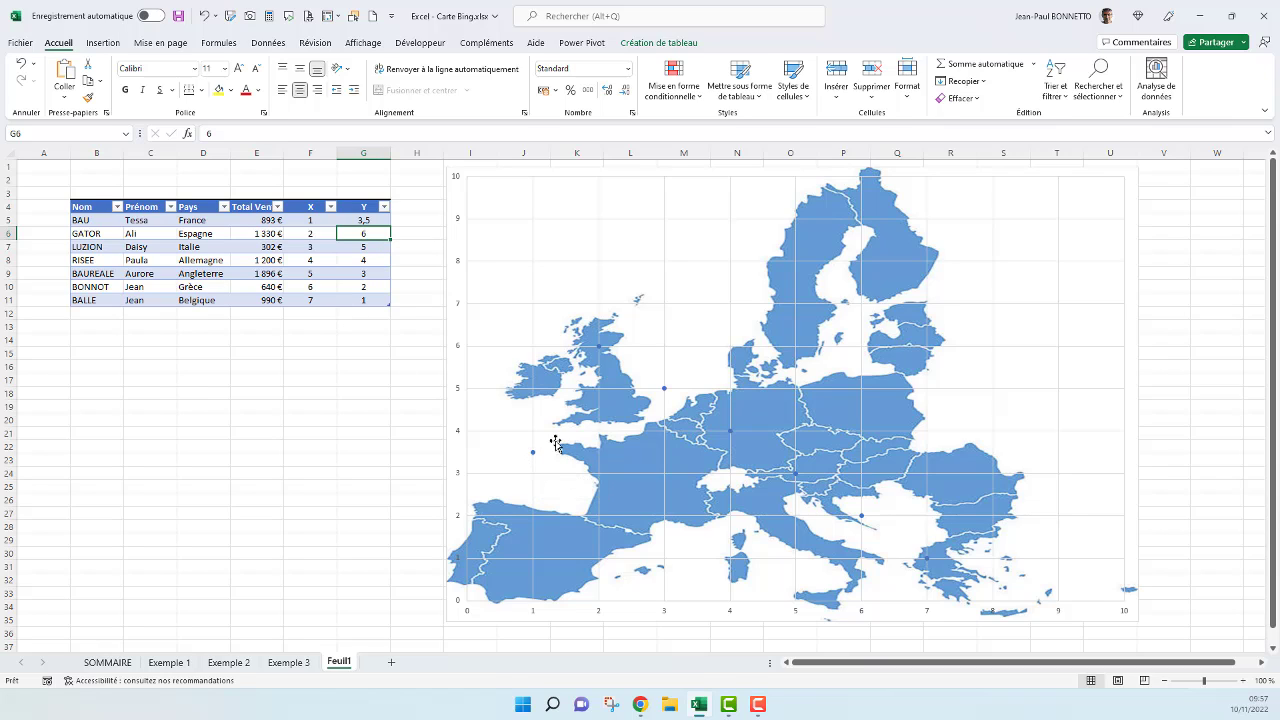
pyautogui.click(667, 394)
pyautogui.click(666, 392)
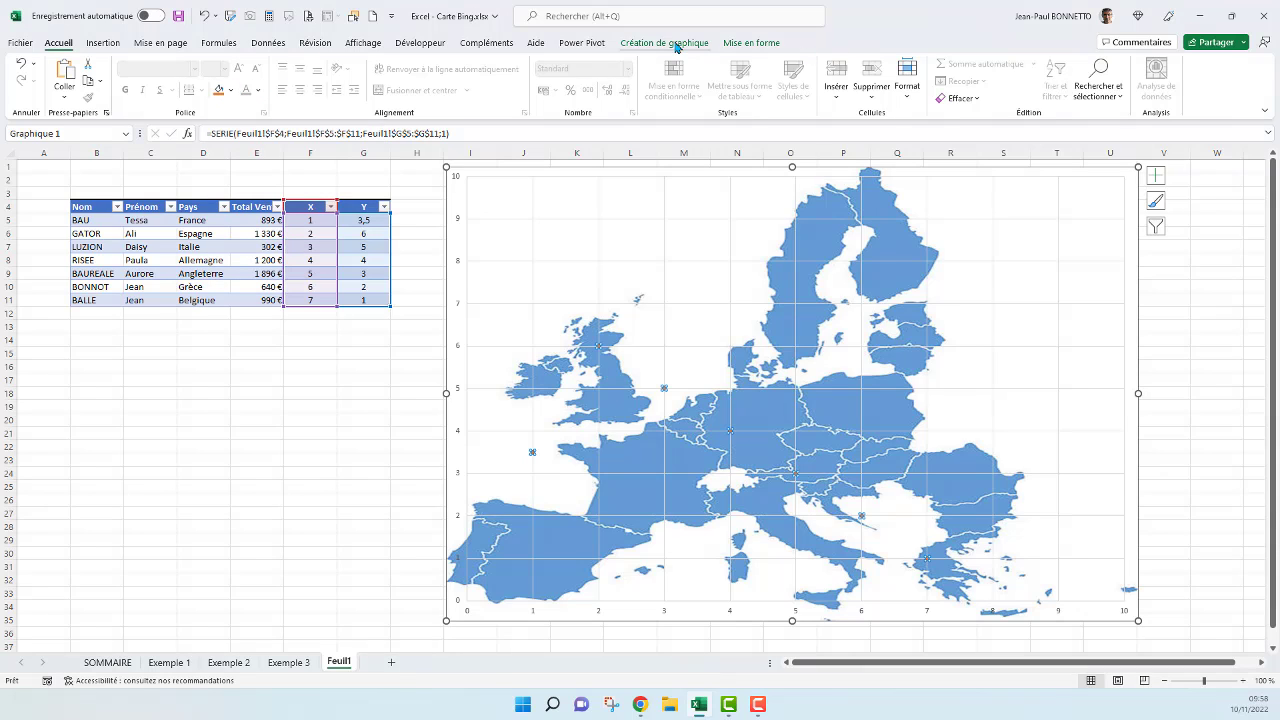
pyautogui.rightClick(533, 454)
pyautogui.click(620, 598)
pyautogui.click(1111, 209)
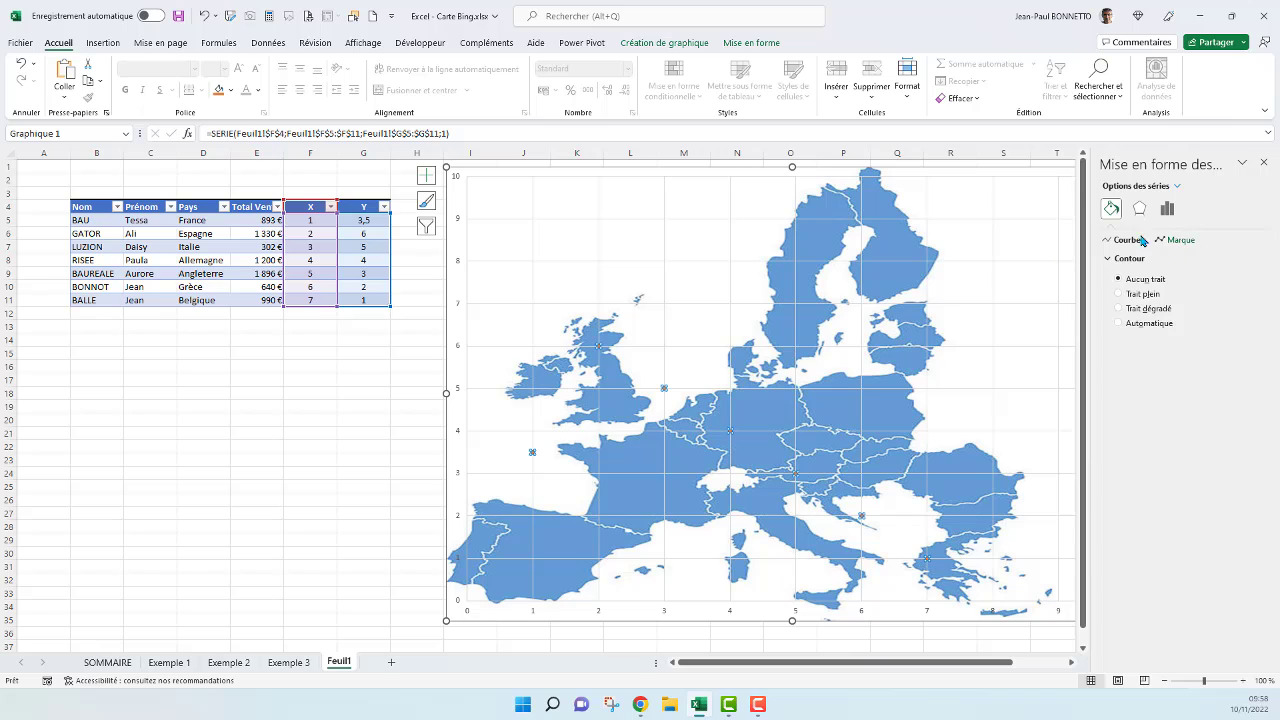
pyautogui.click(1140, 208)
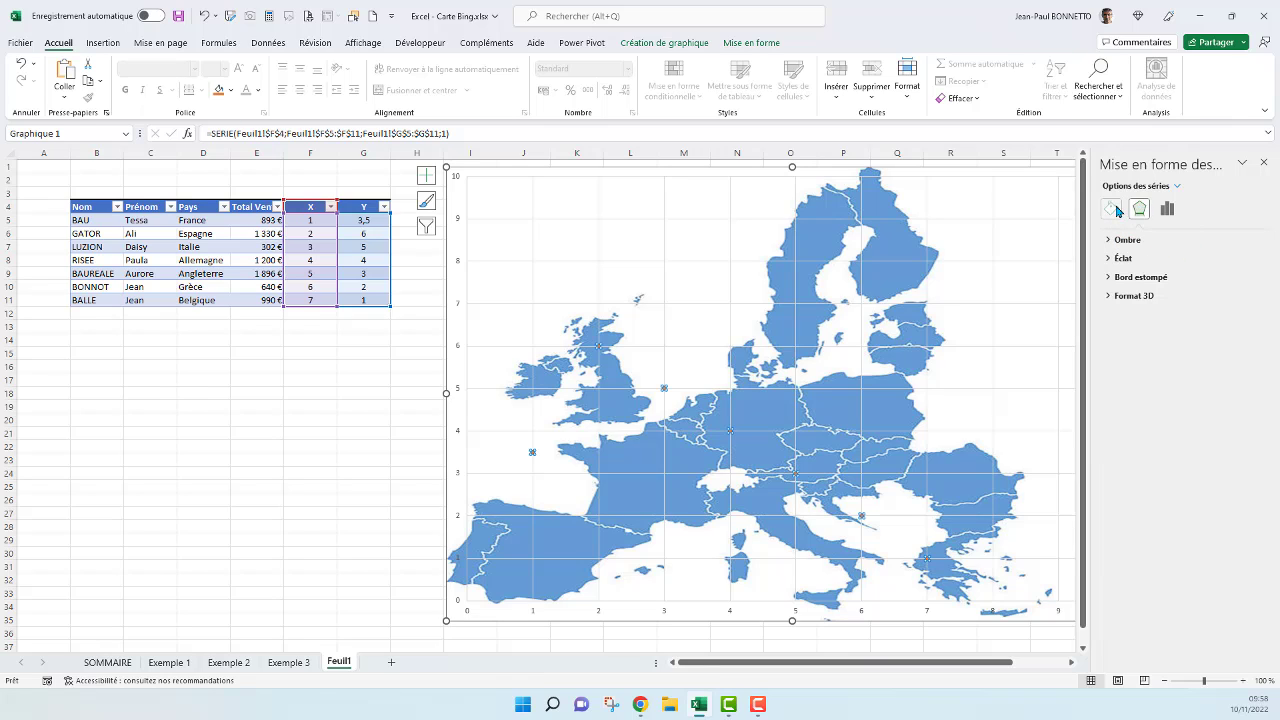
pyautogui.click(1111, 208)
pyautogui.click(1166, 208)
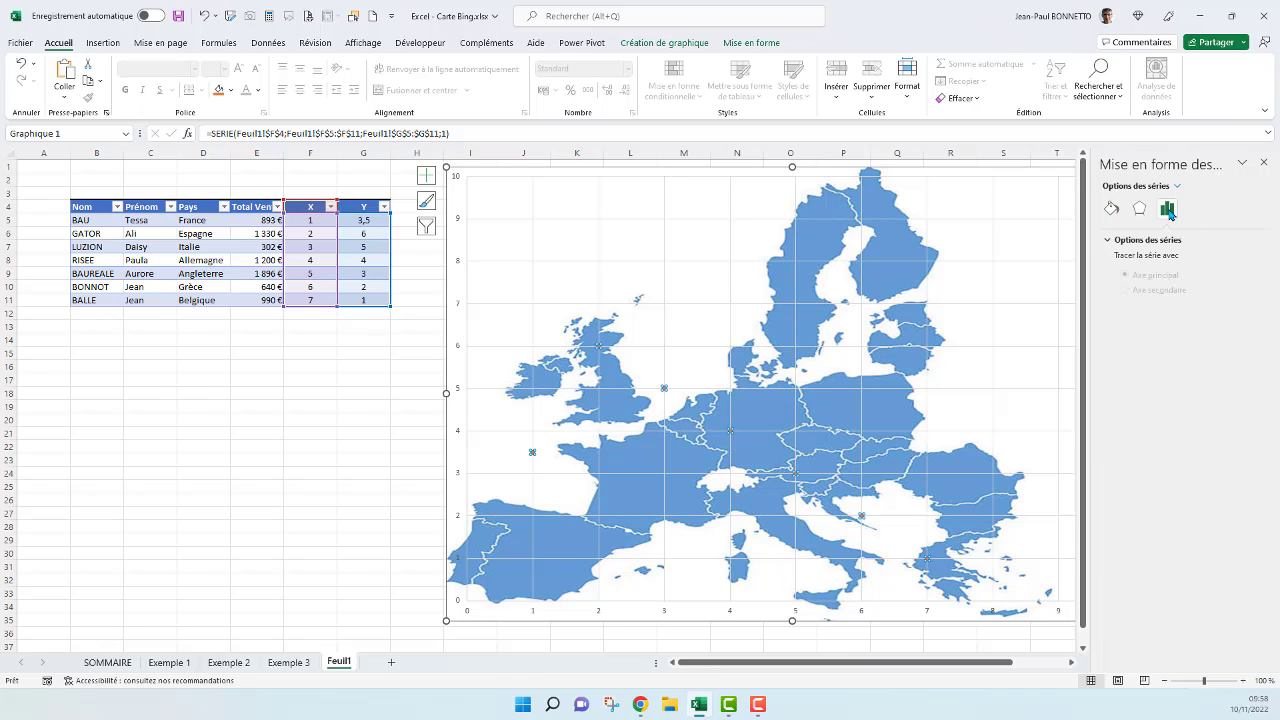
pyautogui.click(1119, 245)
pyautogui.click(1111, 208)
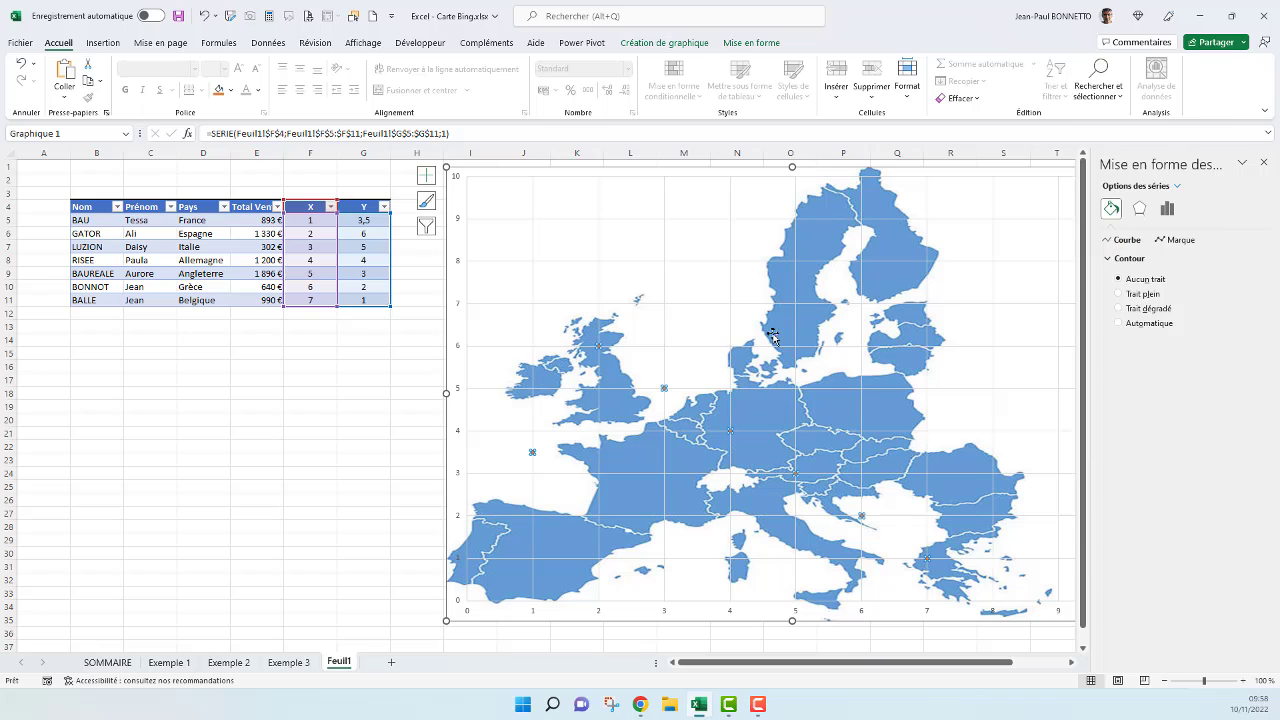
# Remove the outline from the scatter series' orange-filled markers and close the series formatting options
pyautogui.rightClick(667, 391)
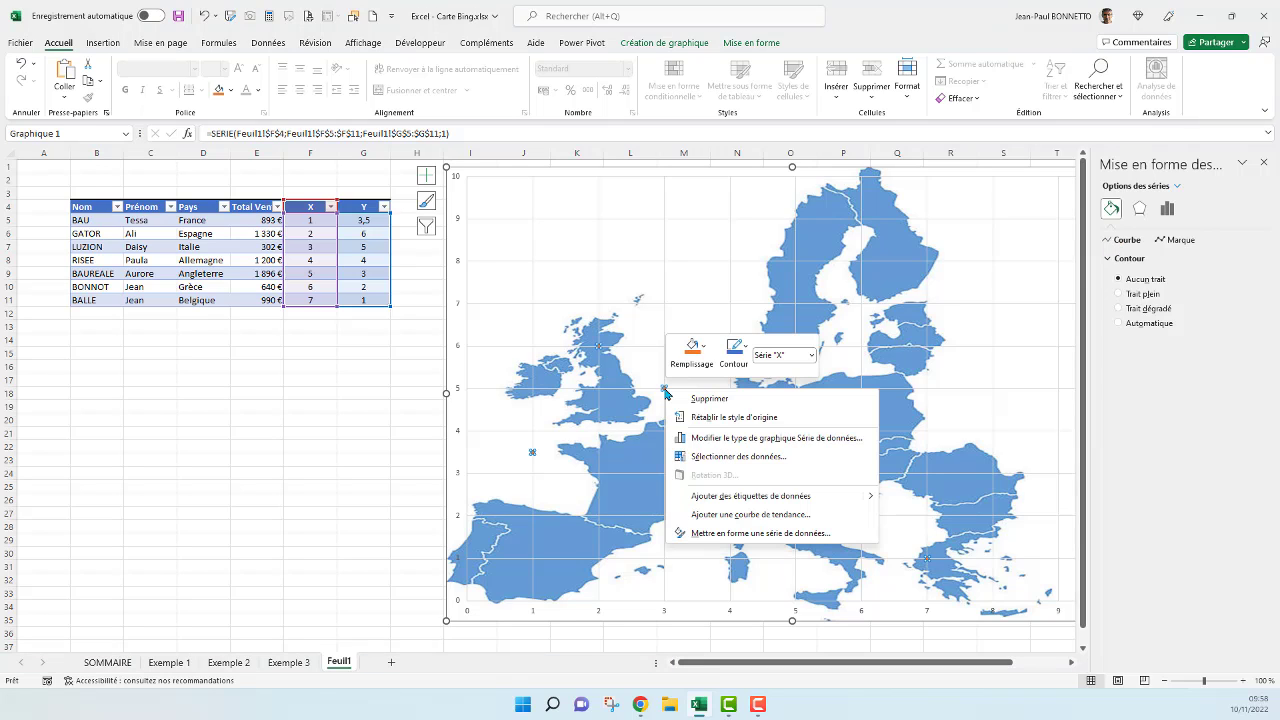
pyautogui.click(746, 349)
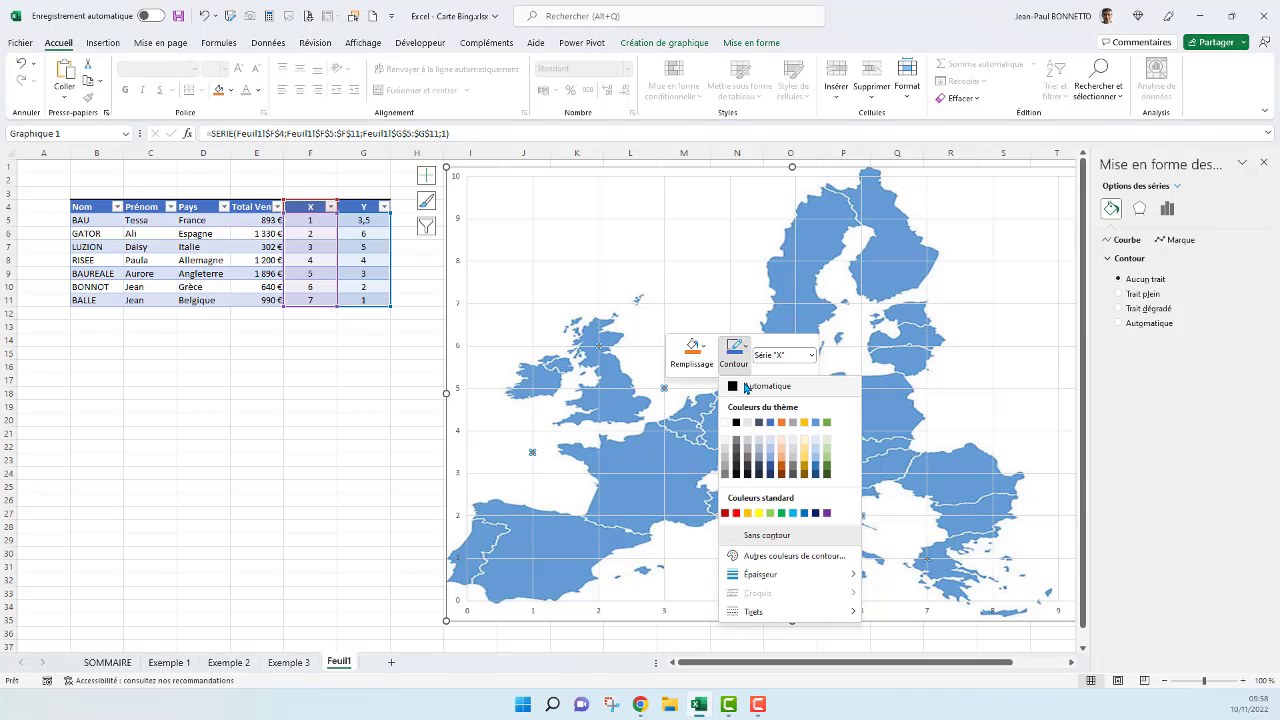
pyautogui.click(758, 537)
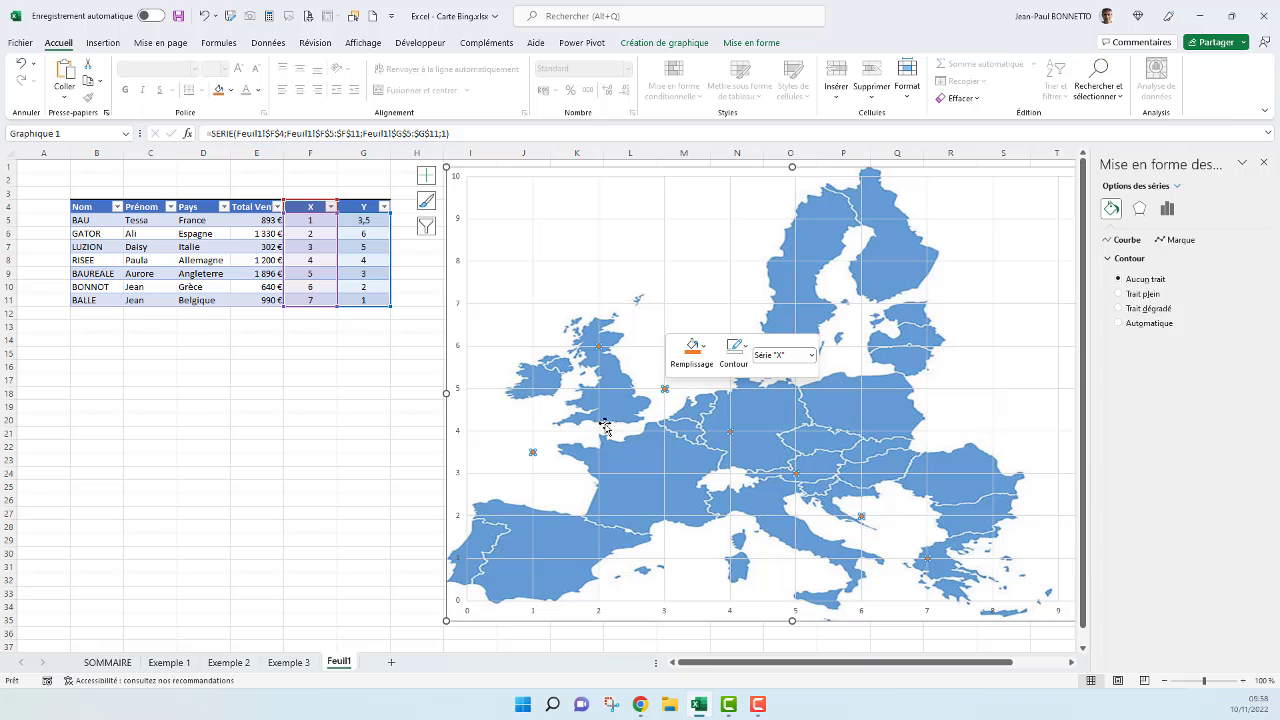
pyautogui.click(287, 354)
pyautogui.click(533, 454)
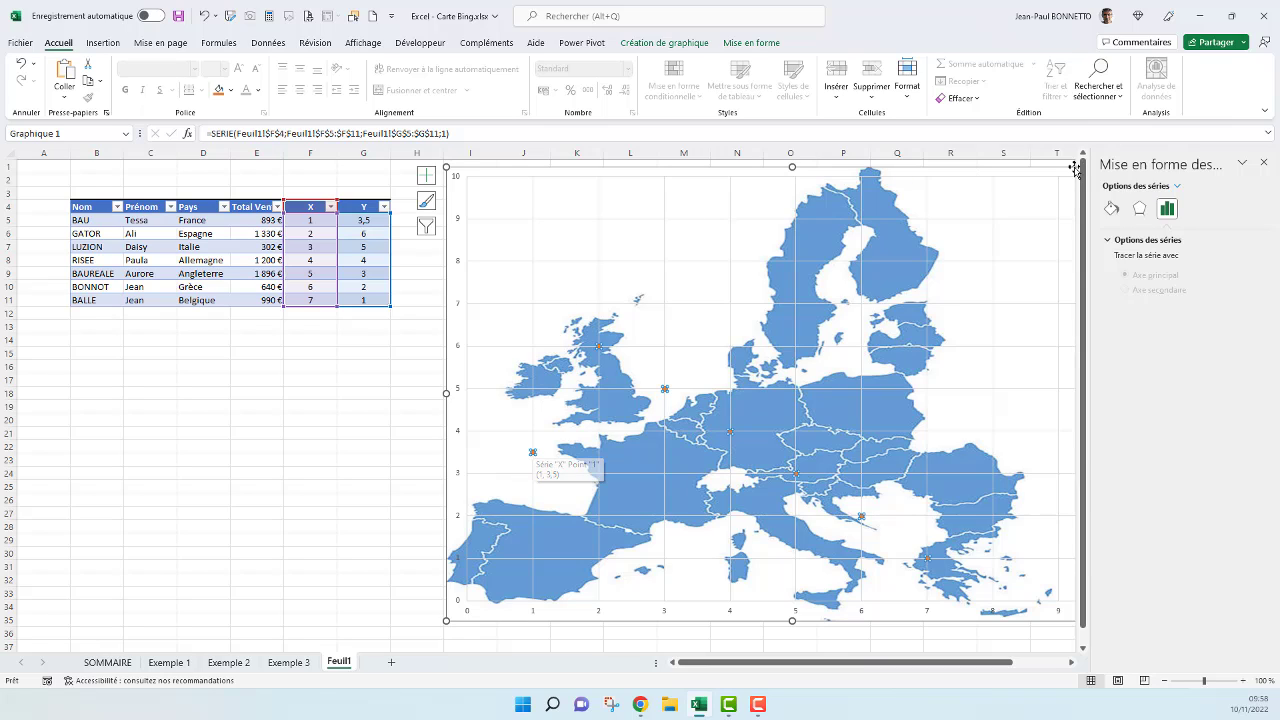
pyautogui.click(1264, 162)
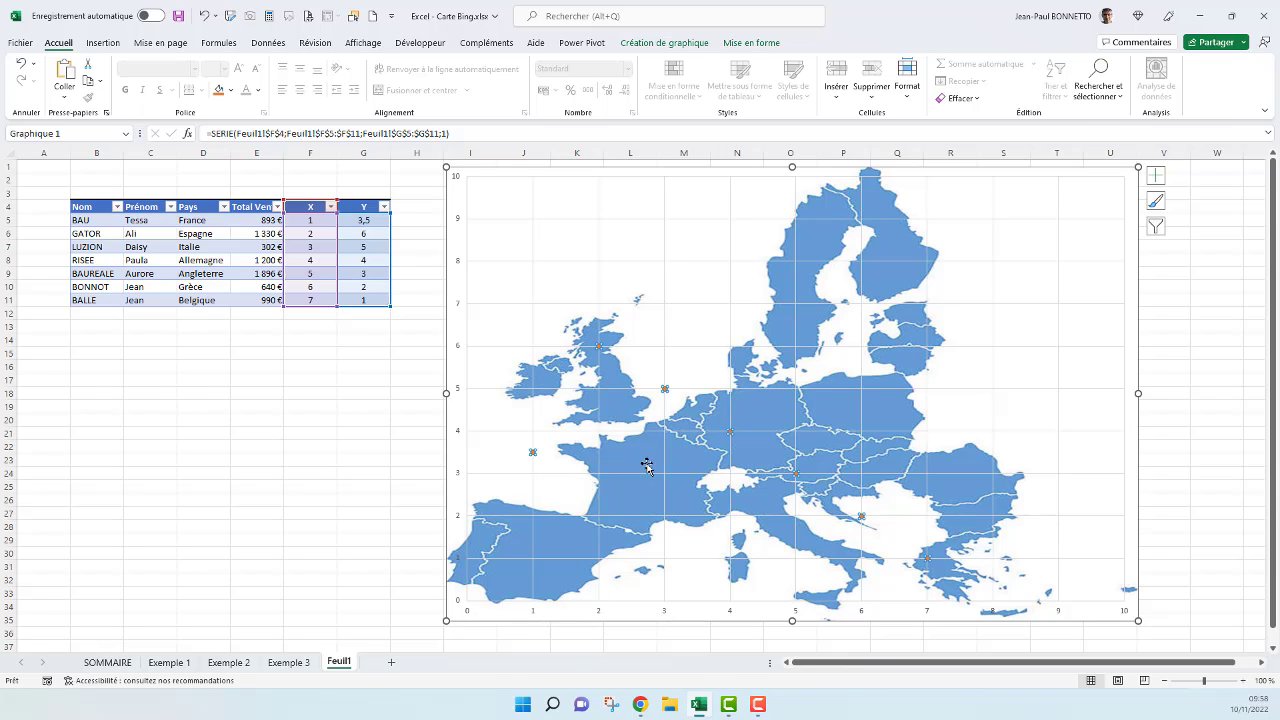
# Set the X coordinate of the France row to 2,7 in the sales table
pyautogui.click(326, 220)
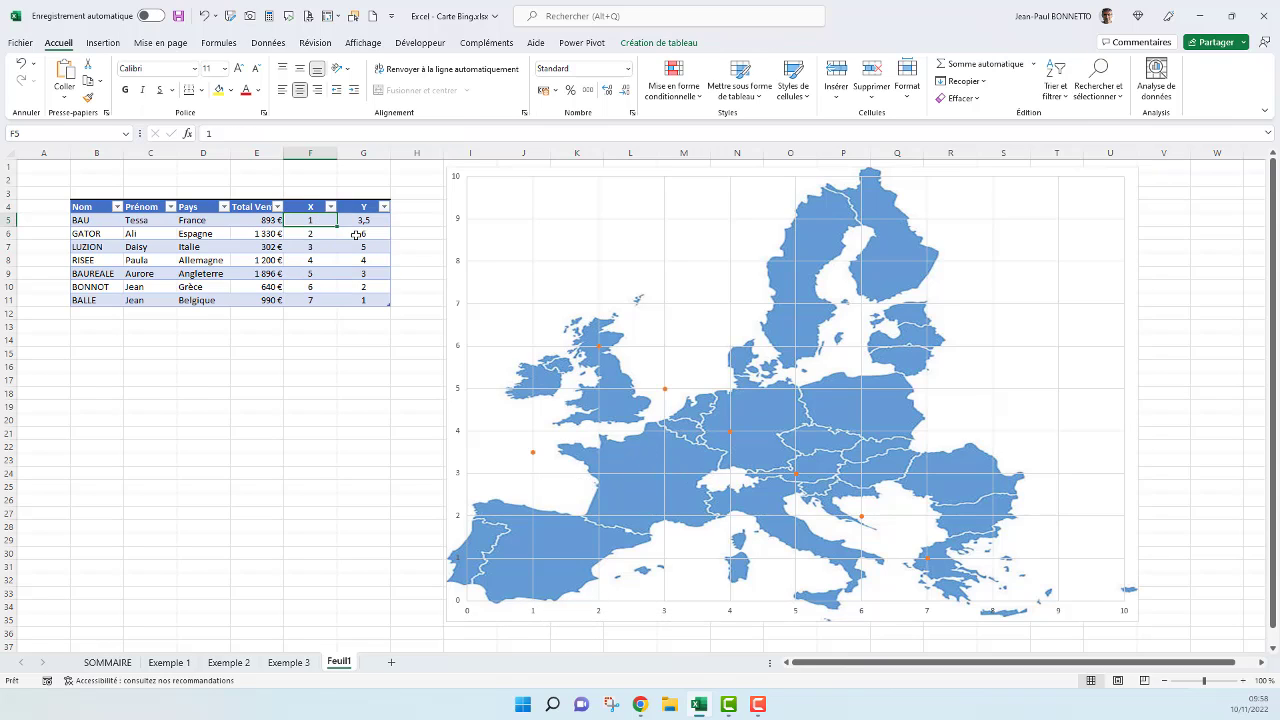
pyautogui.write('1')
pyautogui.press('Return')
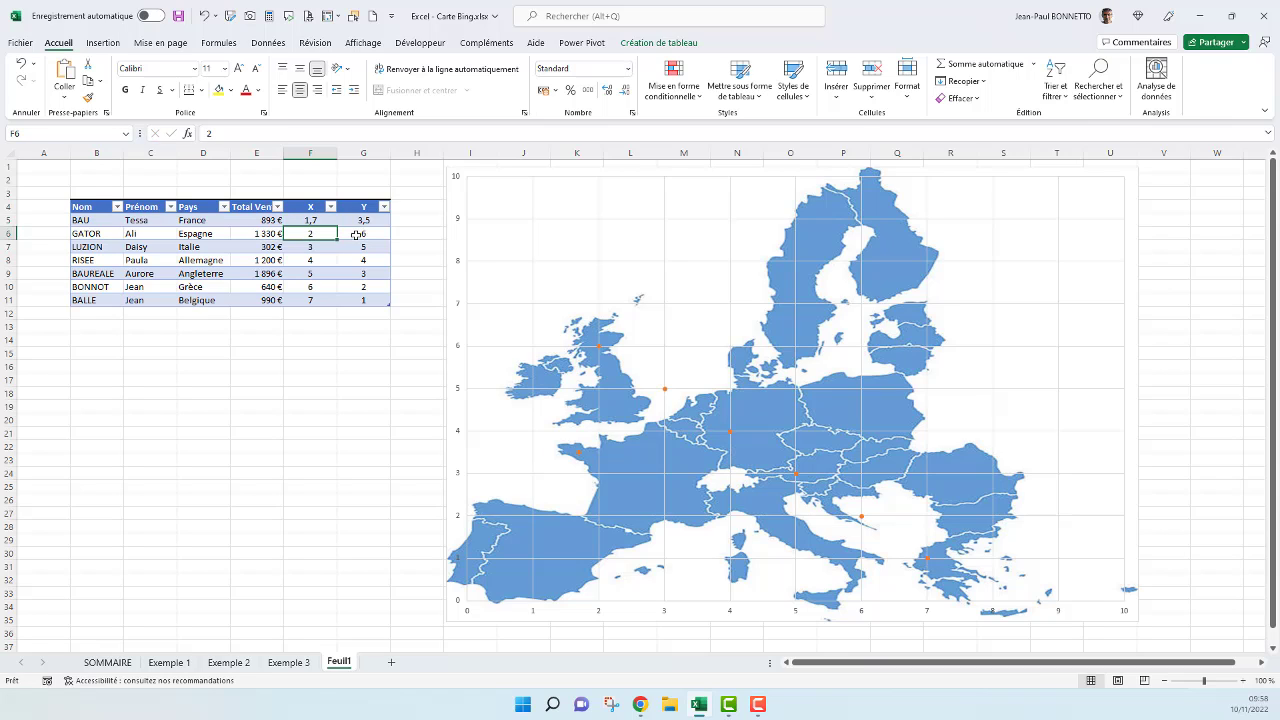
pyautogui.click(326, 219)
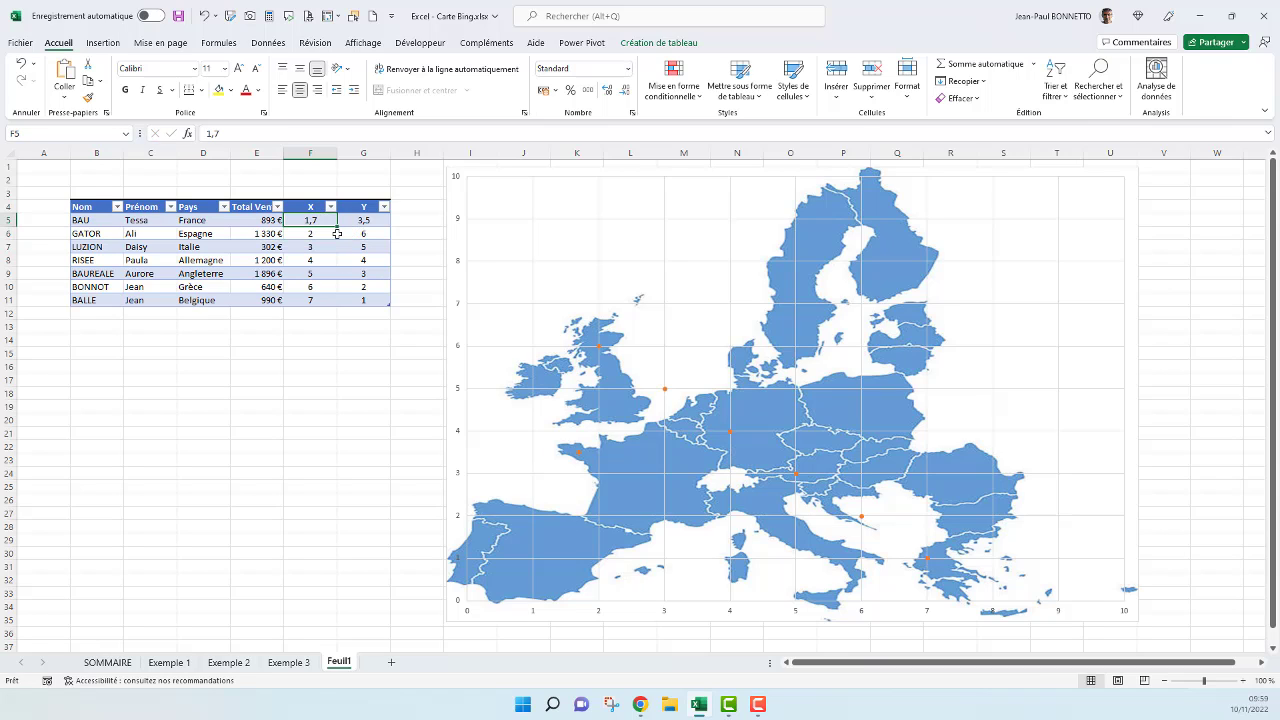
pyautogui.press('Return')
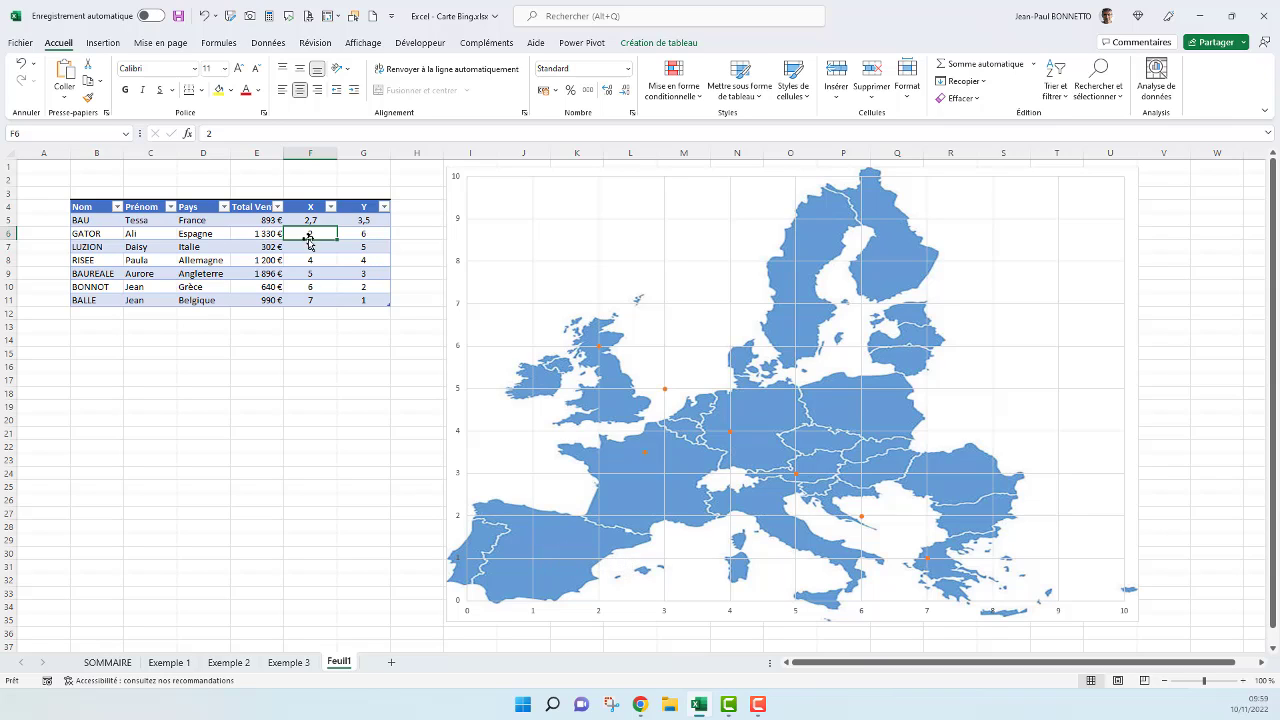
# Set both the X and Y coordinates of the Espagne row to 1,5
pyautogui.write('1,5')
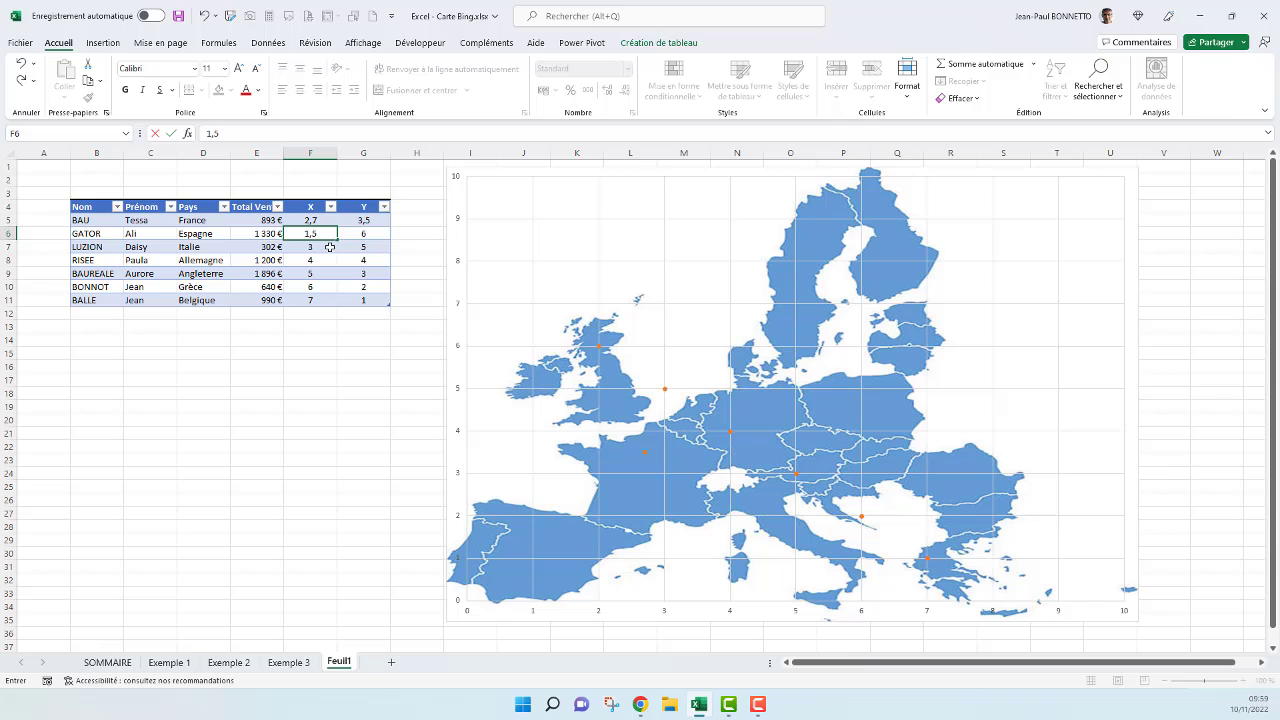
pyautogui.press('Return')
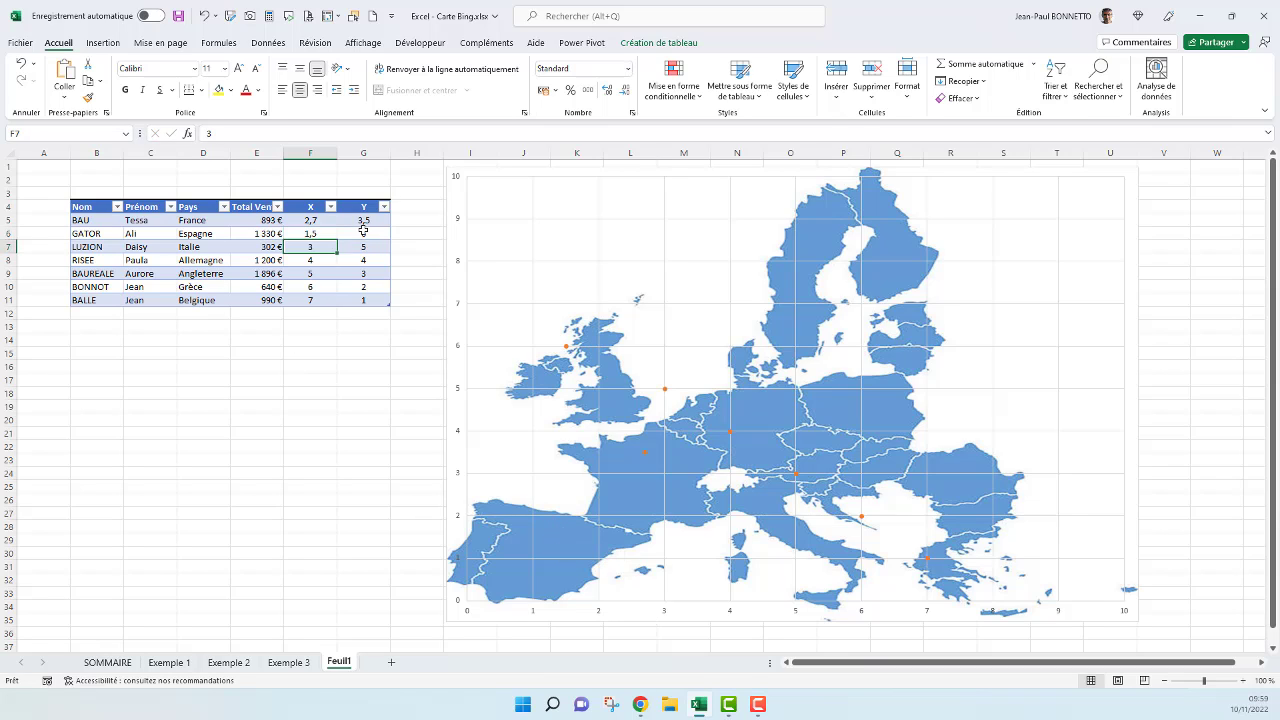
pyautogui.click(363, 231)
pyautogui.write('1,5')
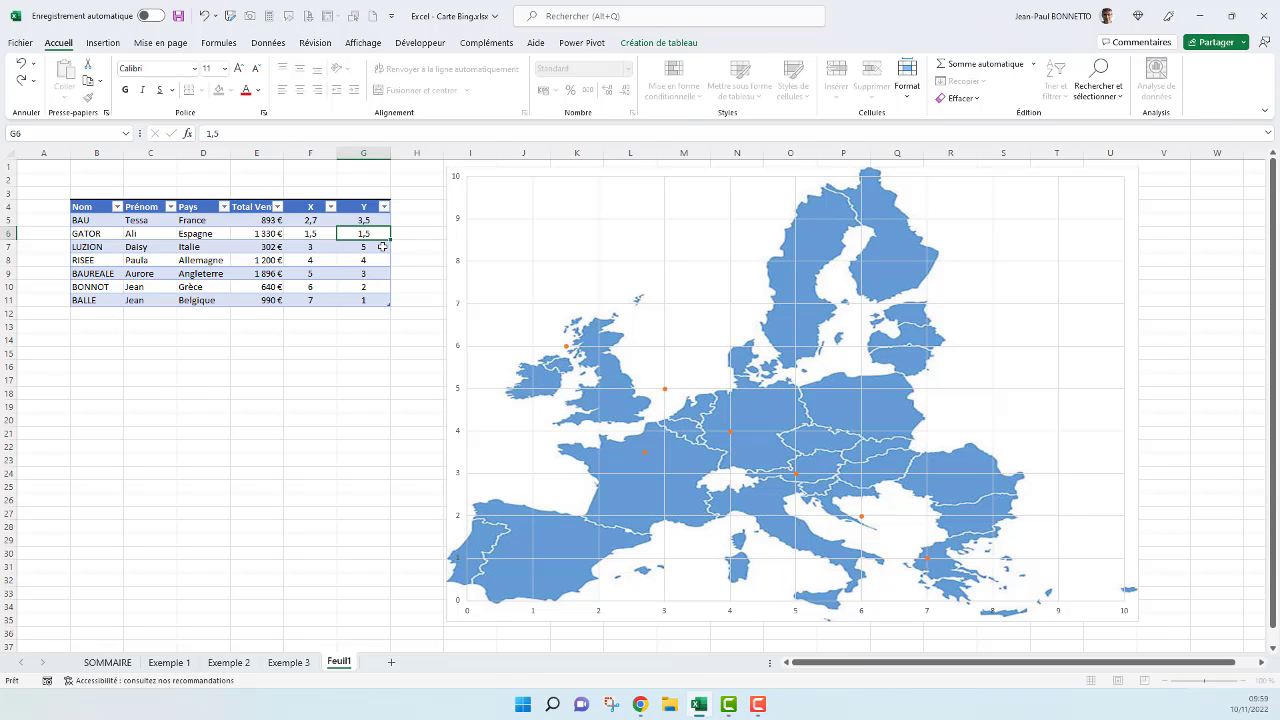
pyautogui.press('Return')
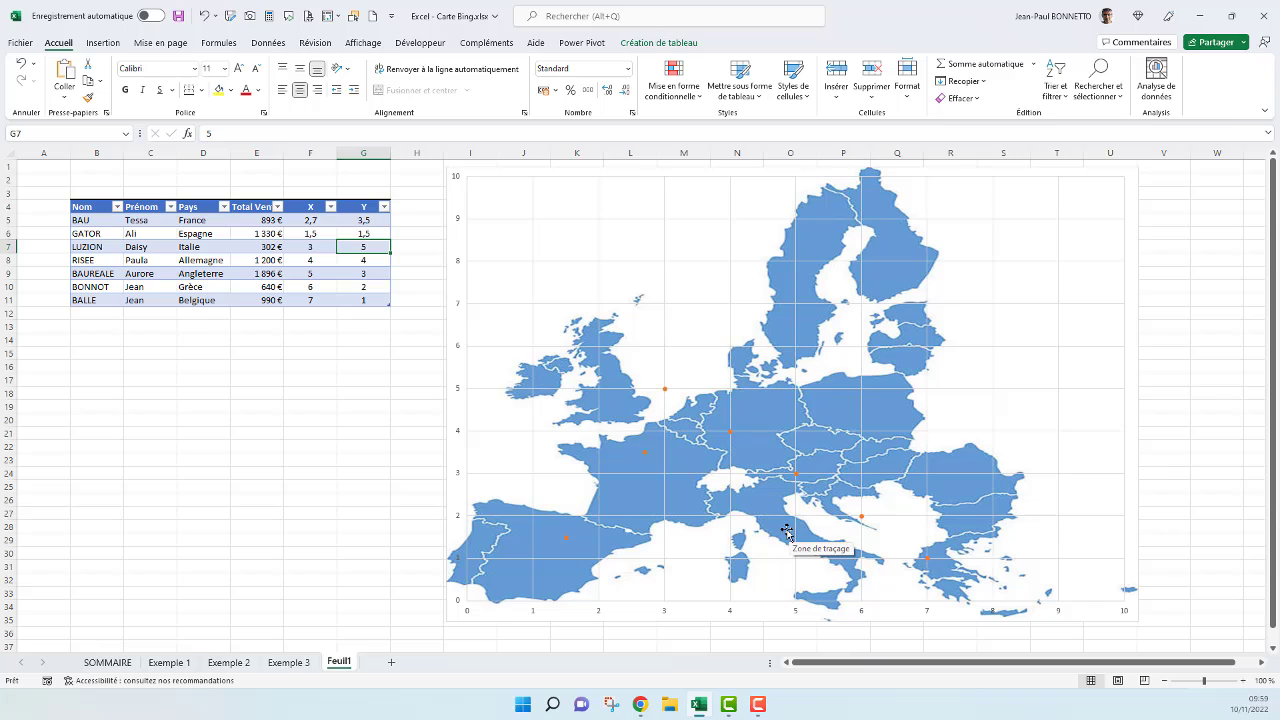
# Set the Italie row's coordinates to X 4,7 and Y 1,7
pyautogui.click(310, 249)
pyautogui.write('4,')
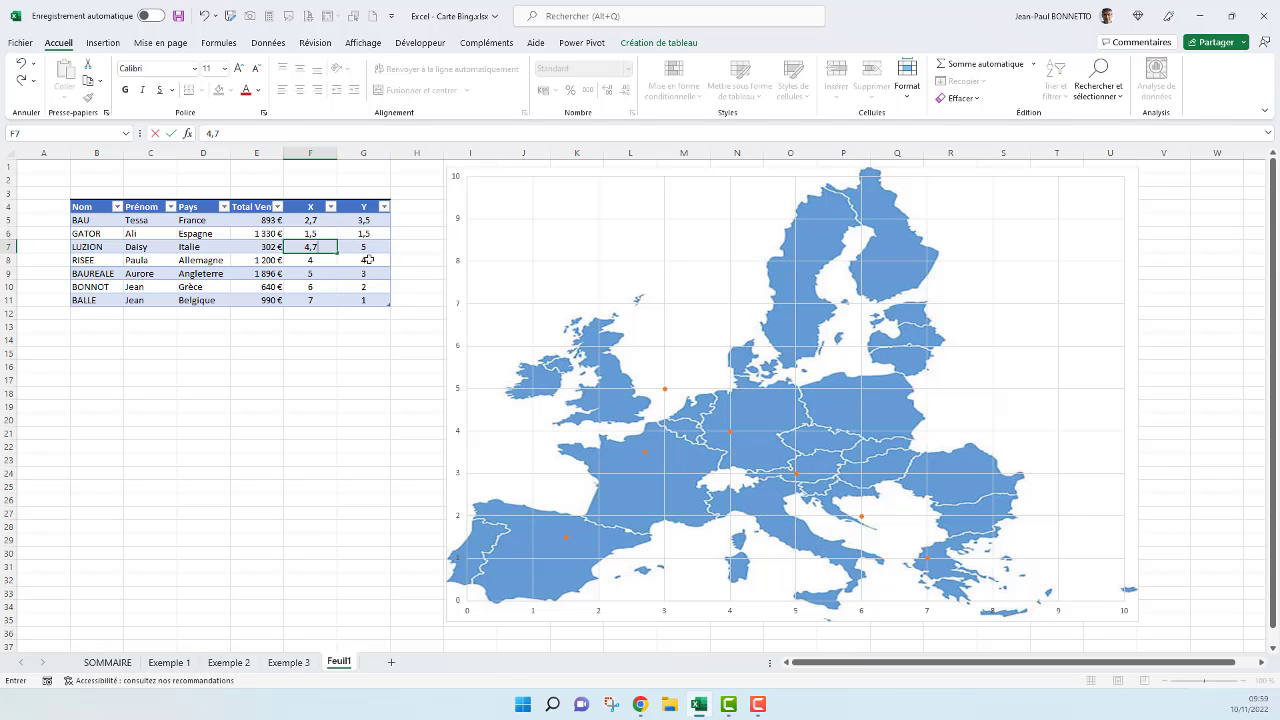
pyautogui.write('7')
pyautogui.press('Return')
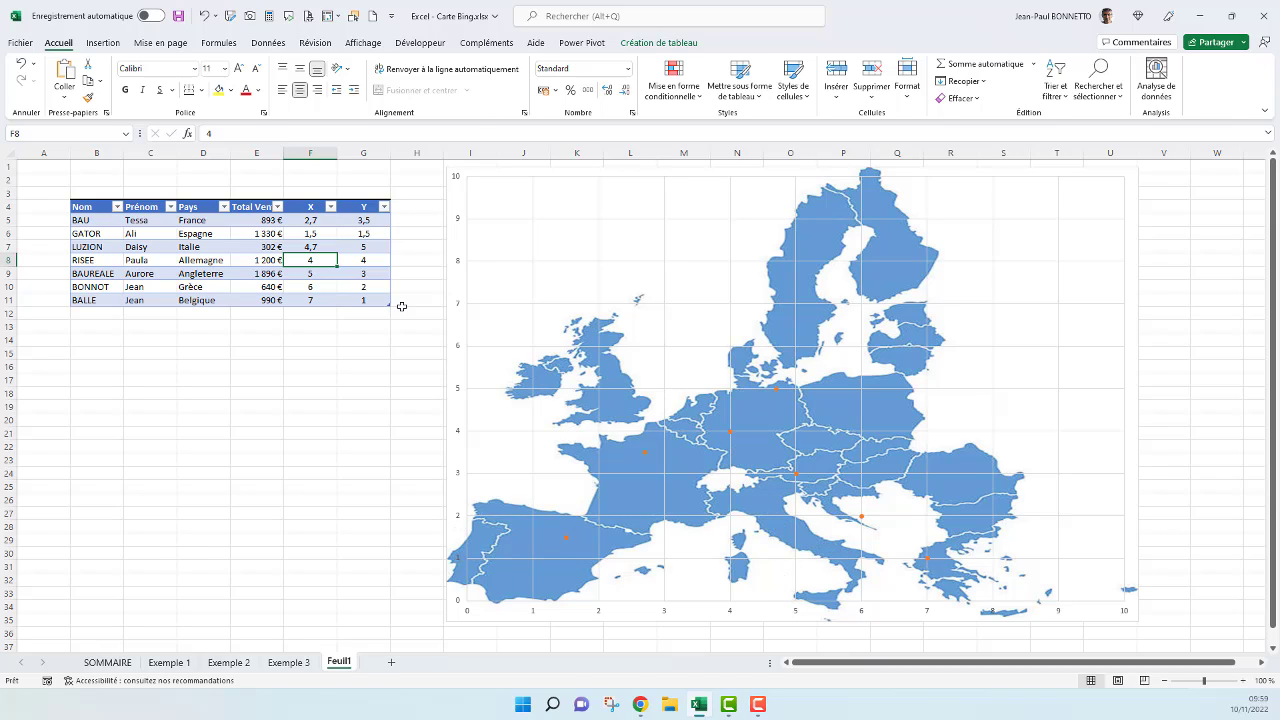
pyautogui.click(371, 248)
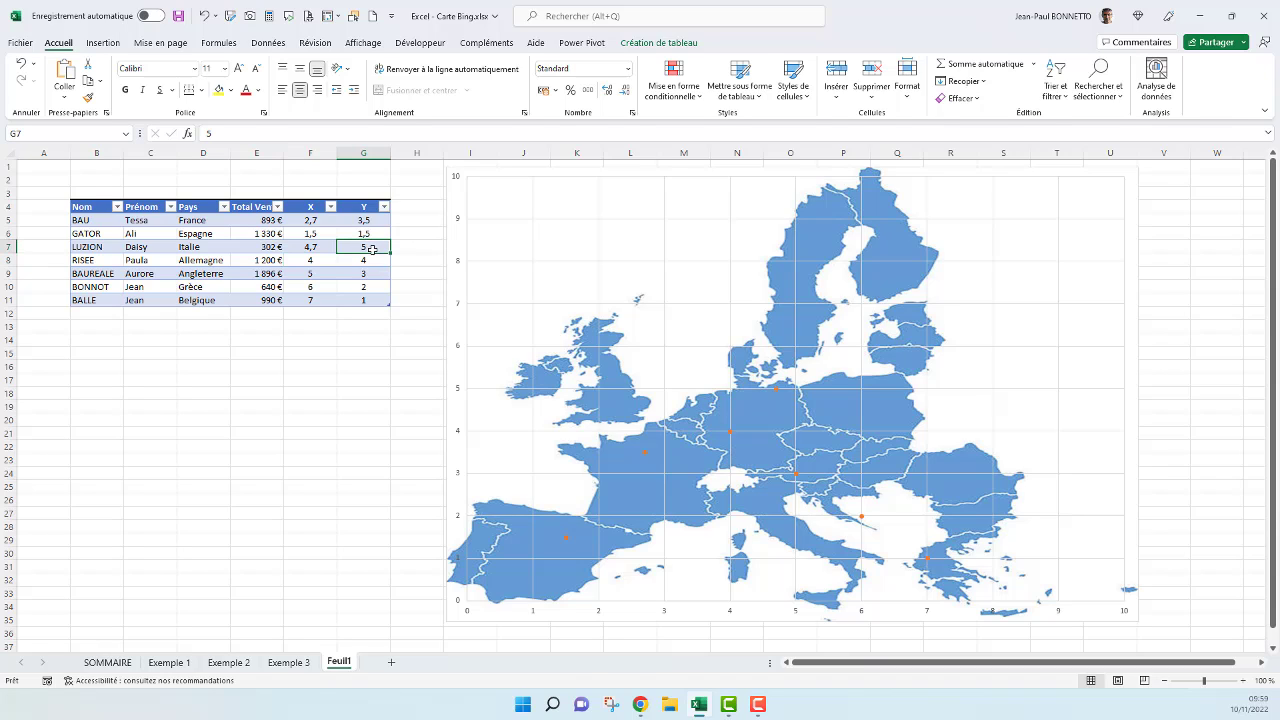
pyautogui.write('1,7')
pyautogui.press('Return')
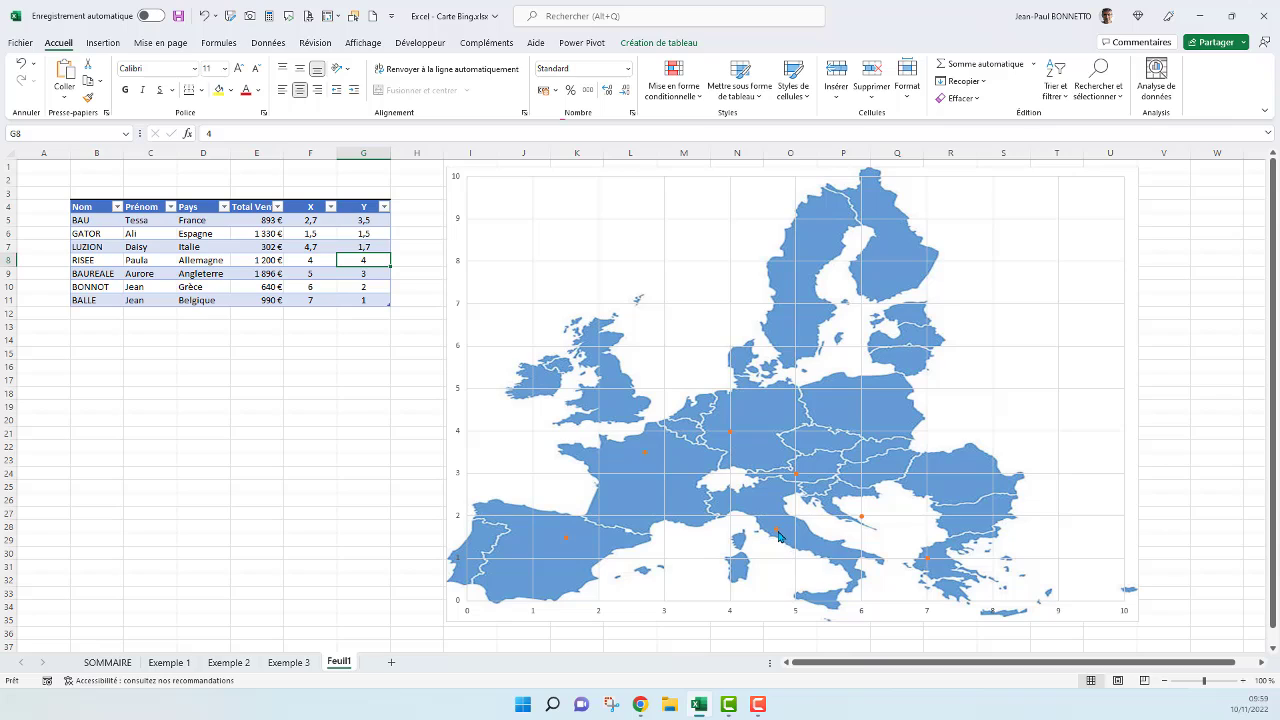
# Set the Allemagne row's X coordinate to 4,3 and its Y coordinate to 4,2
pyautogui.moveTo(779, 537)
pyautogui.click(304, 259)
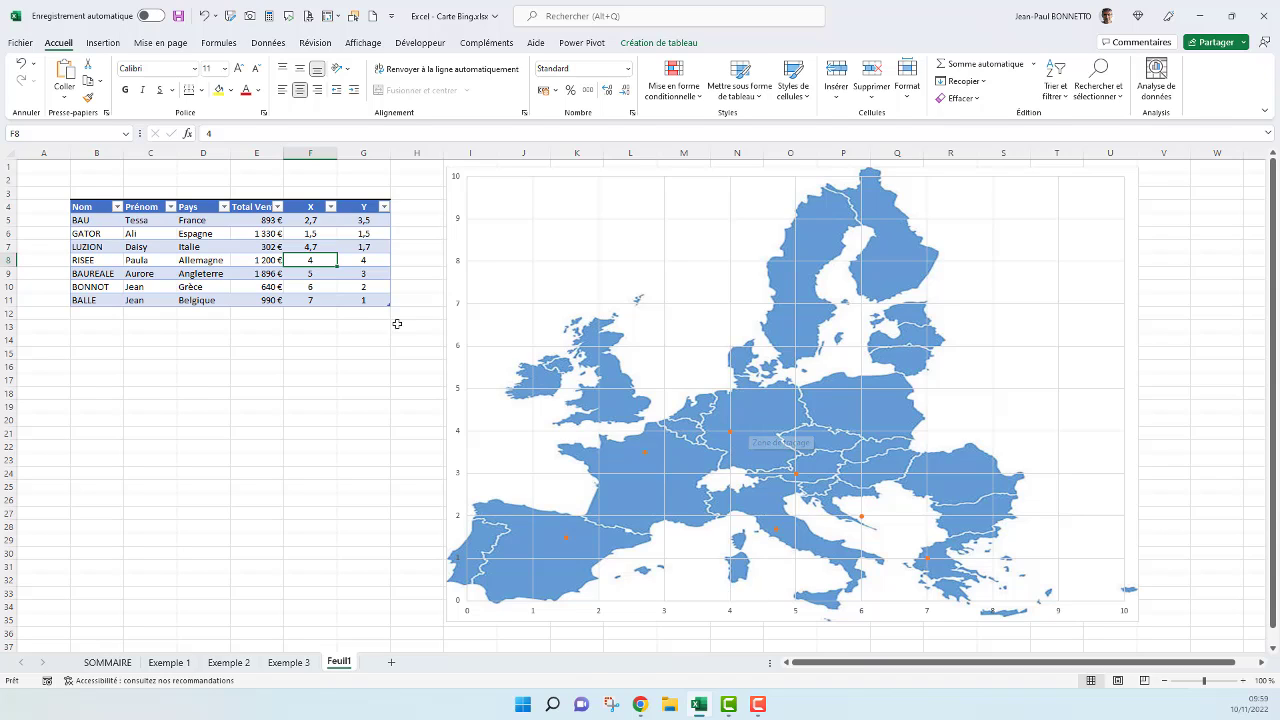
pyautogui.write('4')
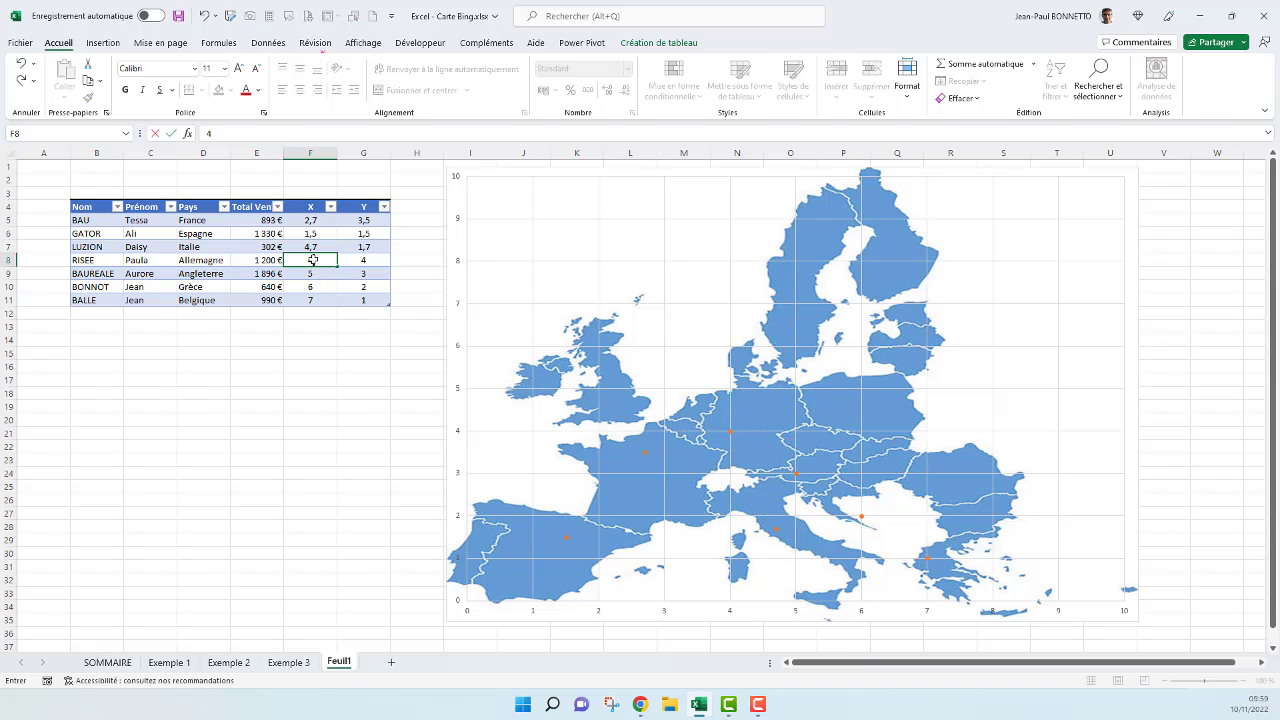
pyautogui.press('Return')
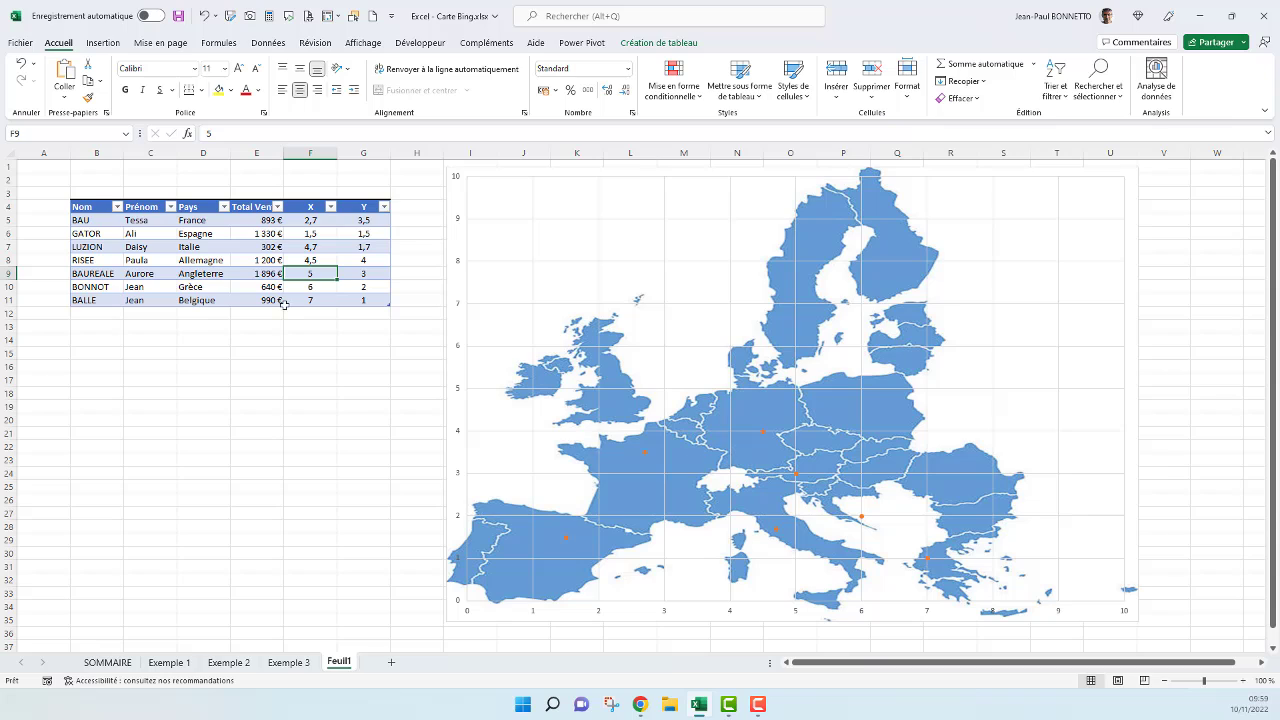
pyautogui.click(309, 260)
pyautogui.write('4')
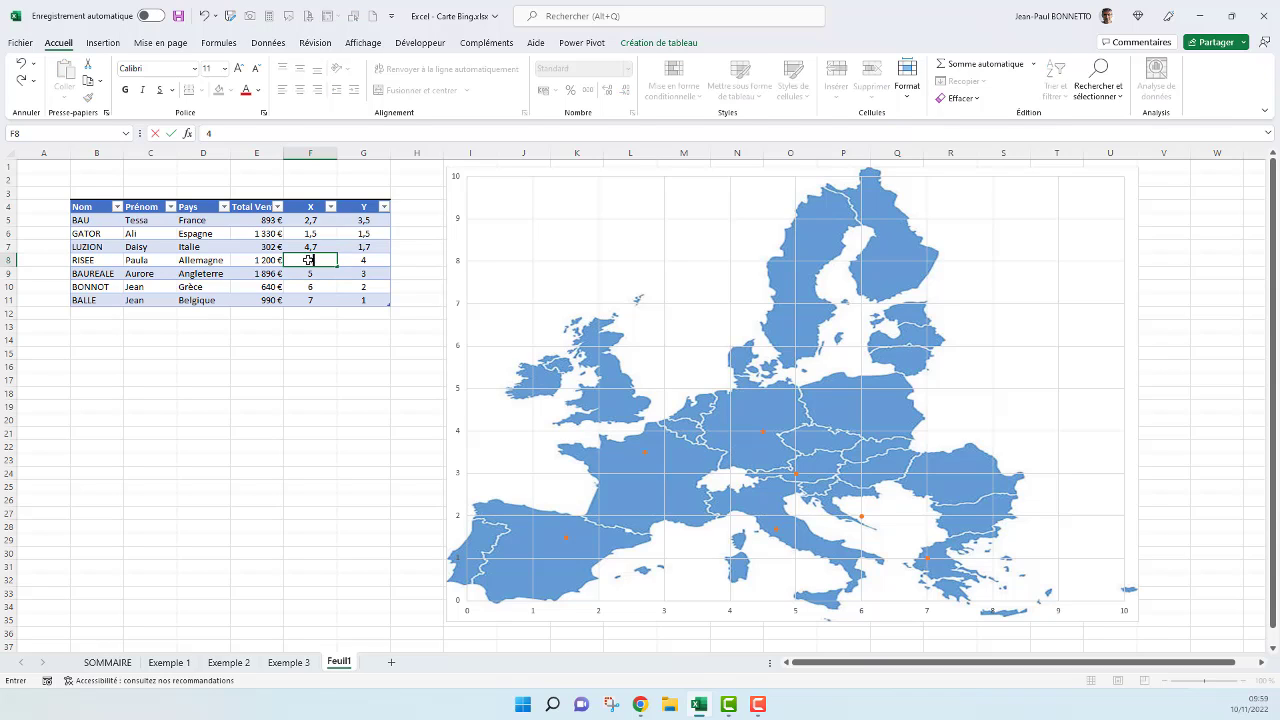
pyautogui.write(',3')
pyautogui.press('Return')
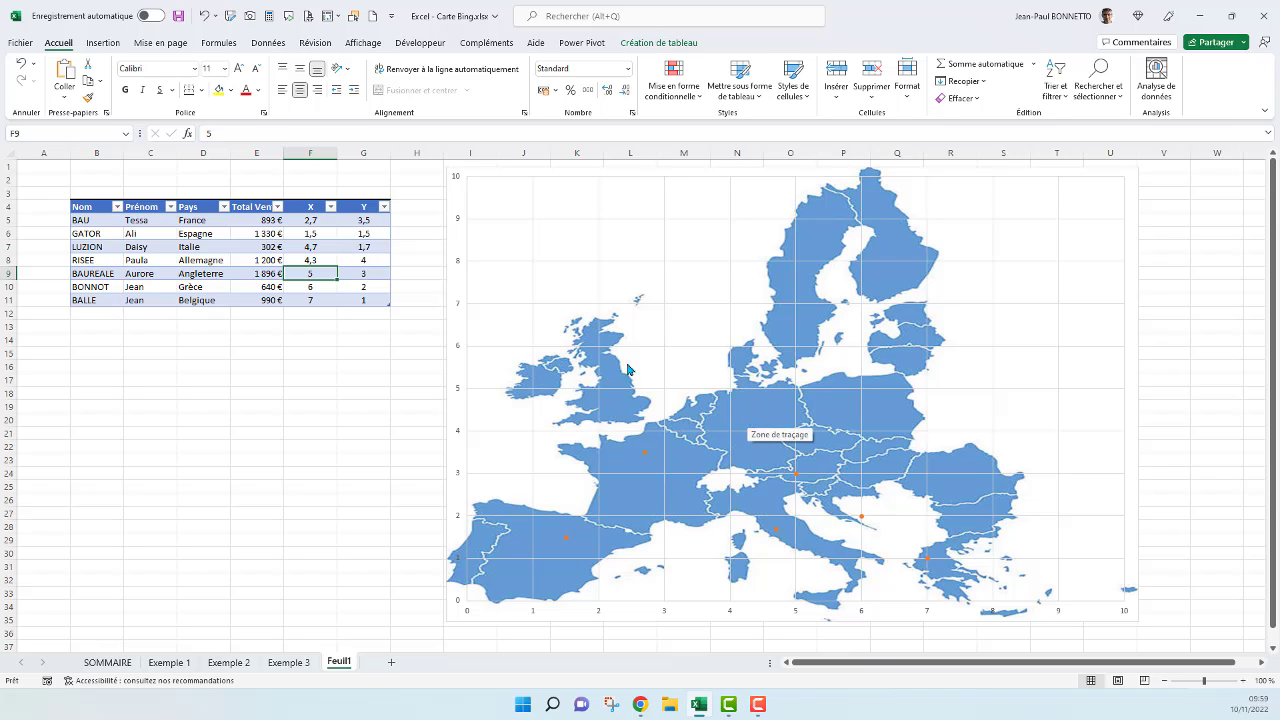
pyautogui.click(363, 261)
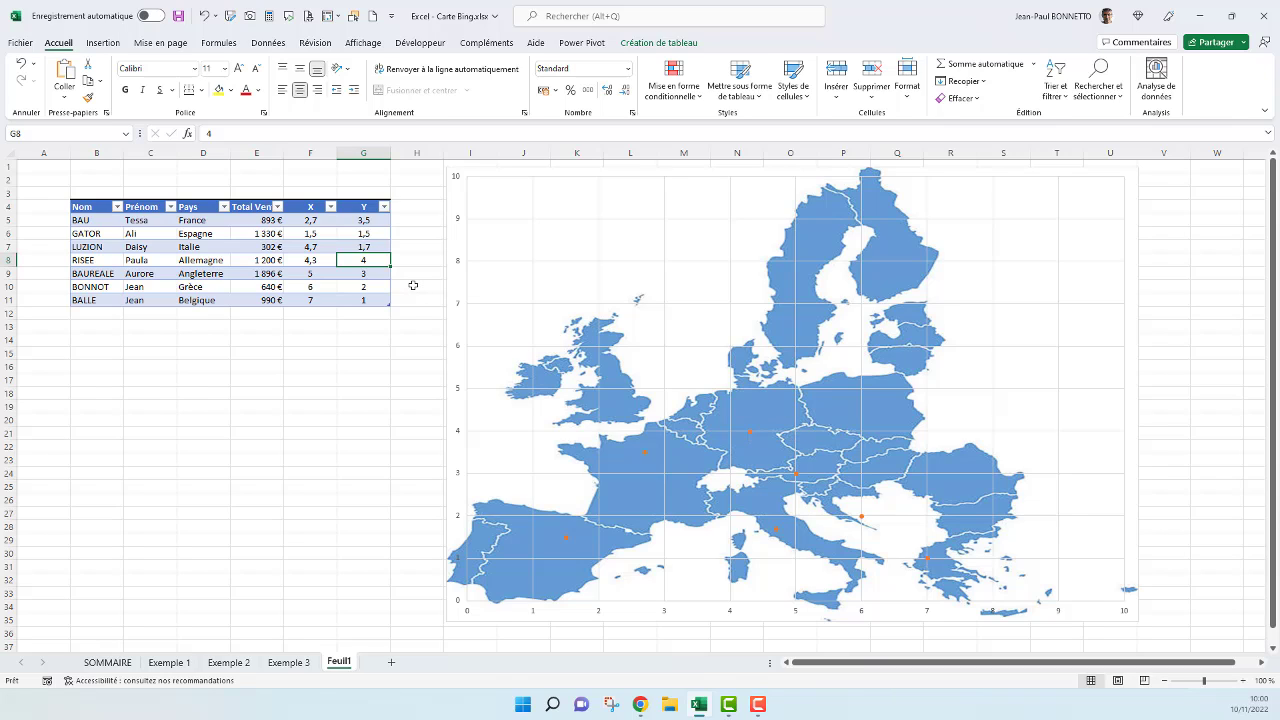
pyautogui.write('4,2')
pyautogui.press('Return')
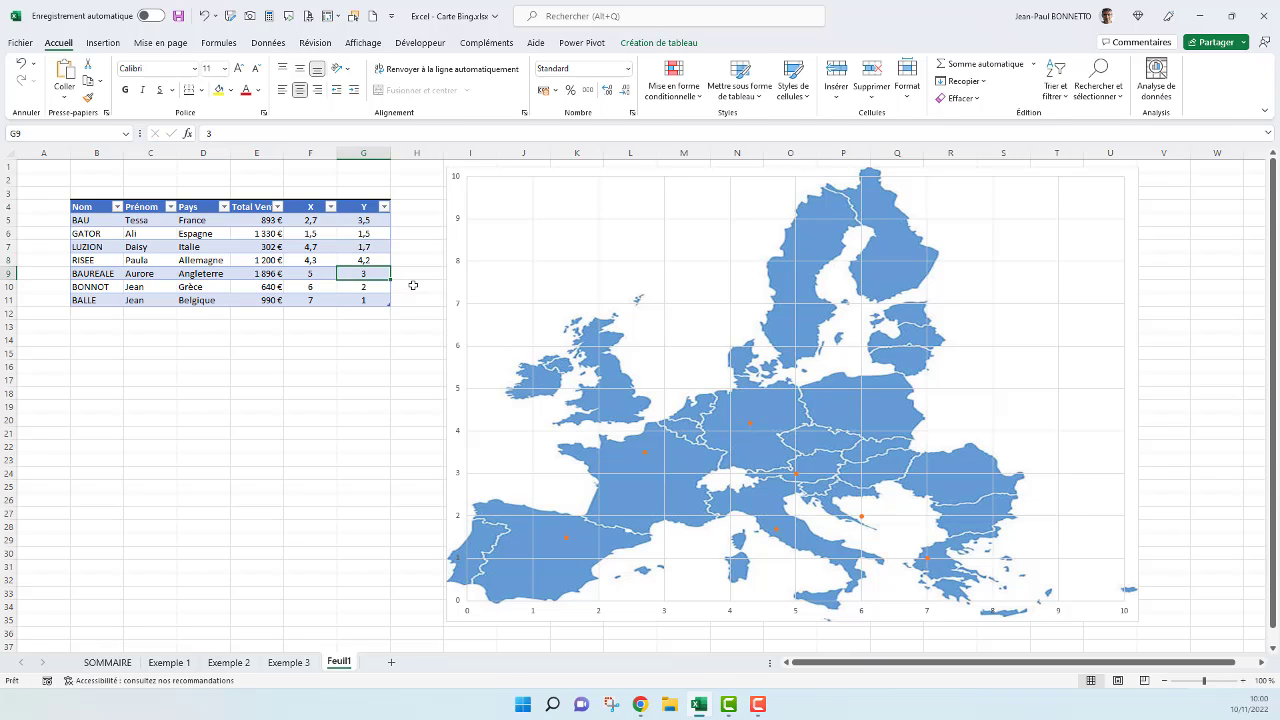
# Place the Angleterre point over its country by setting X to 2,5 and Y to 4,5
pyautogui.click(316, 274)
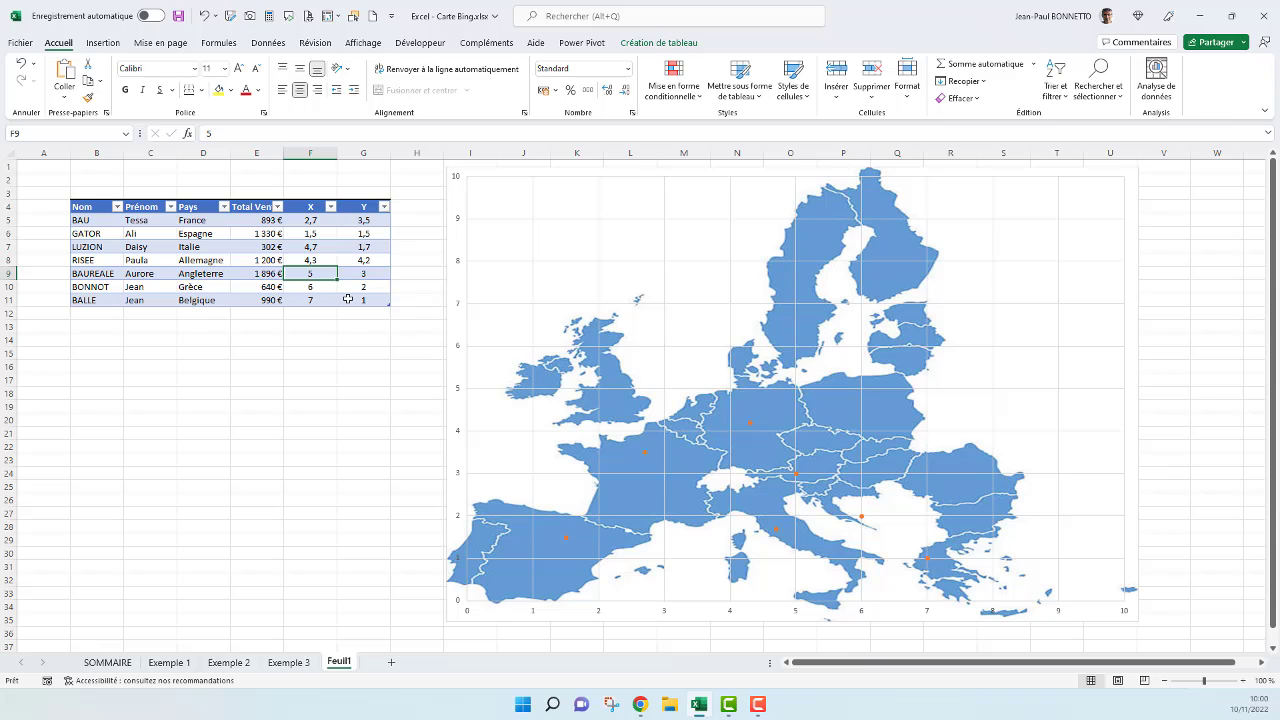
pyautogui.write('2,')
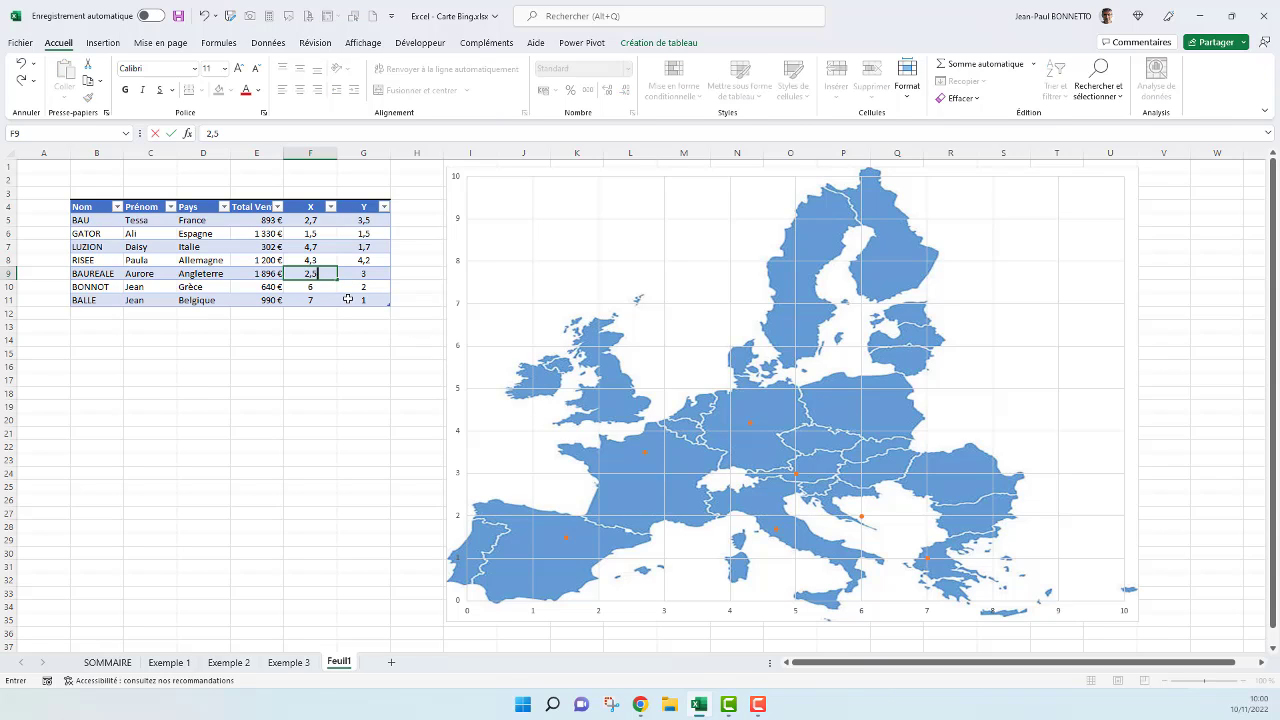
pyautogui.click(366, 271)
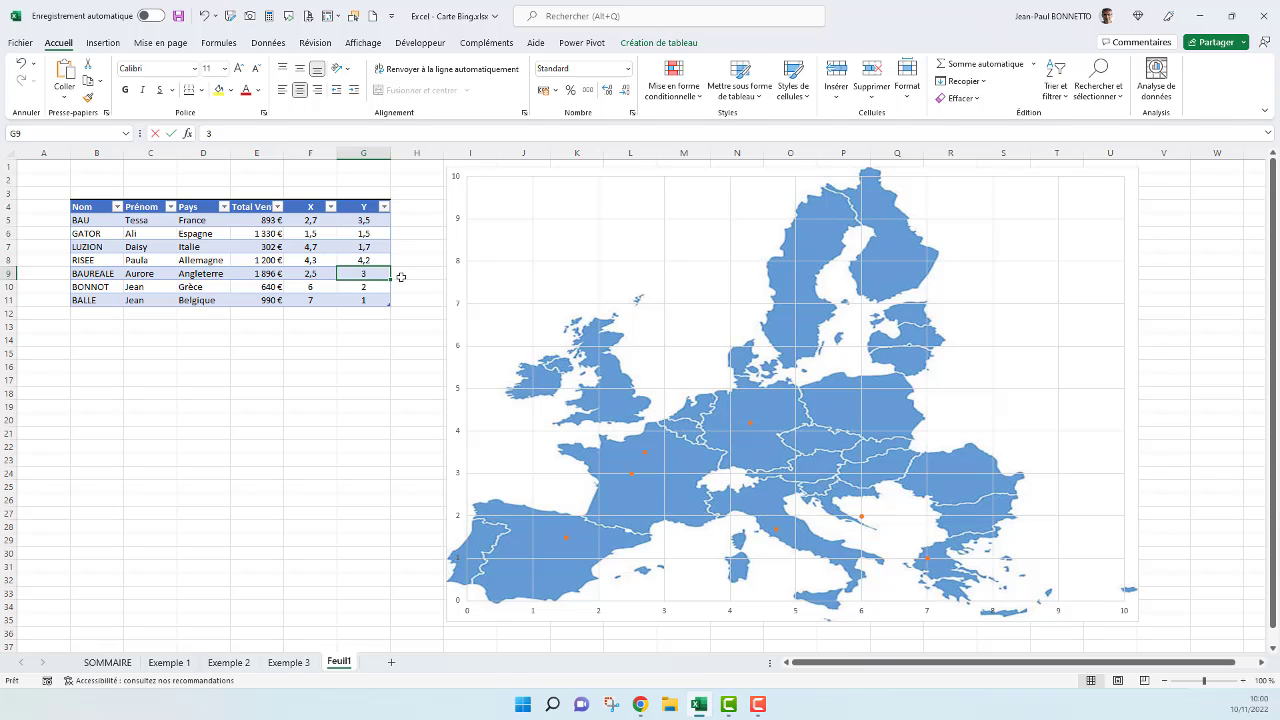
pyautogui.write('4,5')
pyautogui.press('Return')
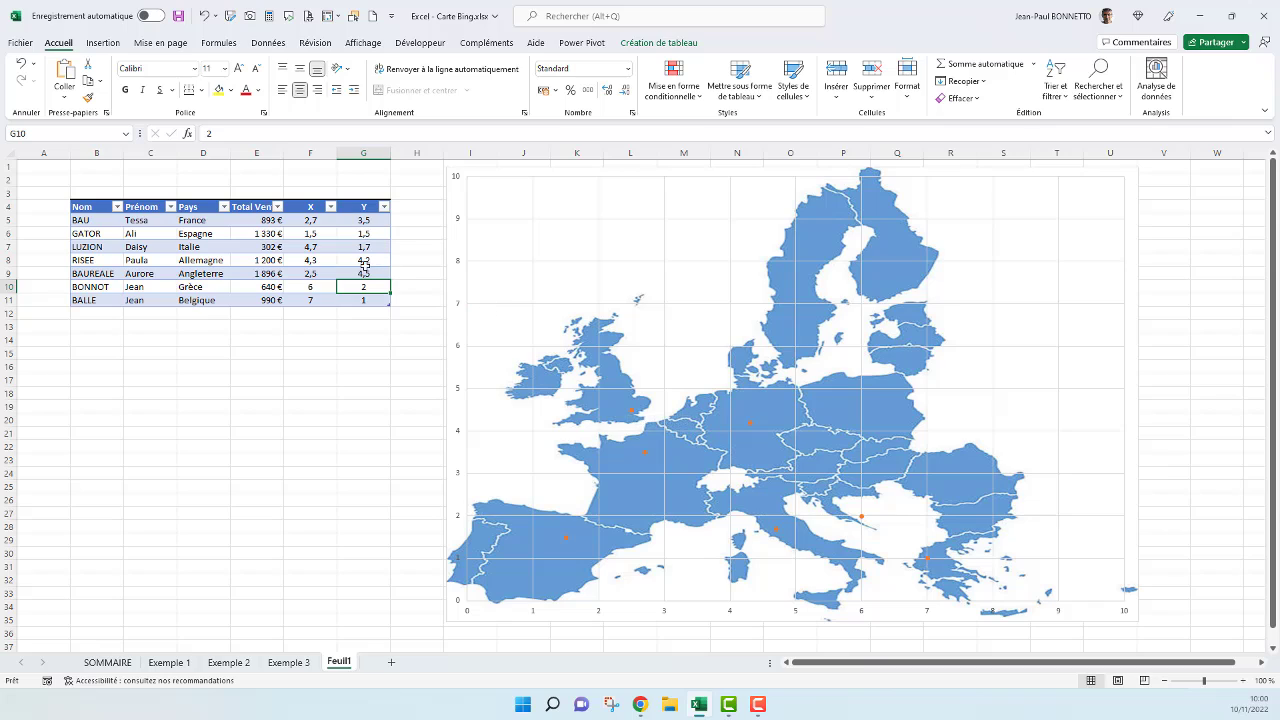
pyautogui.click(363, 271)
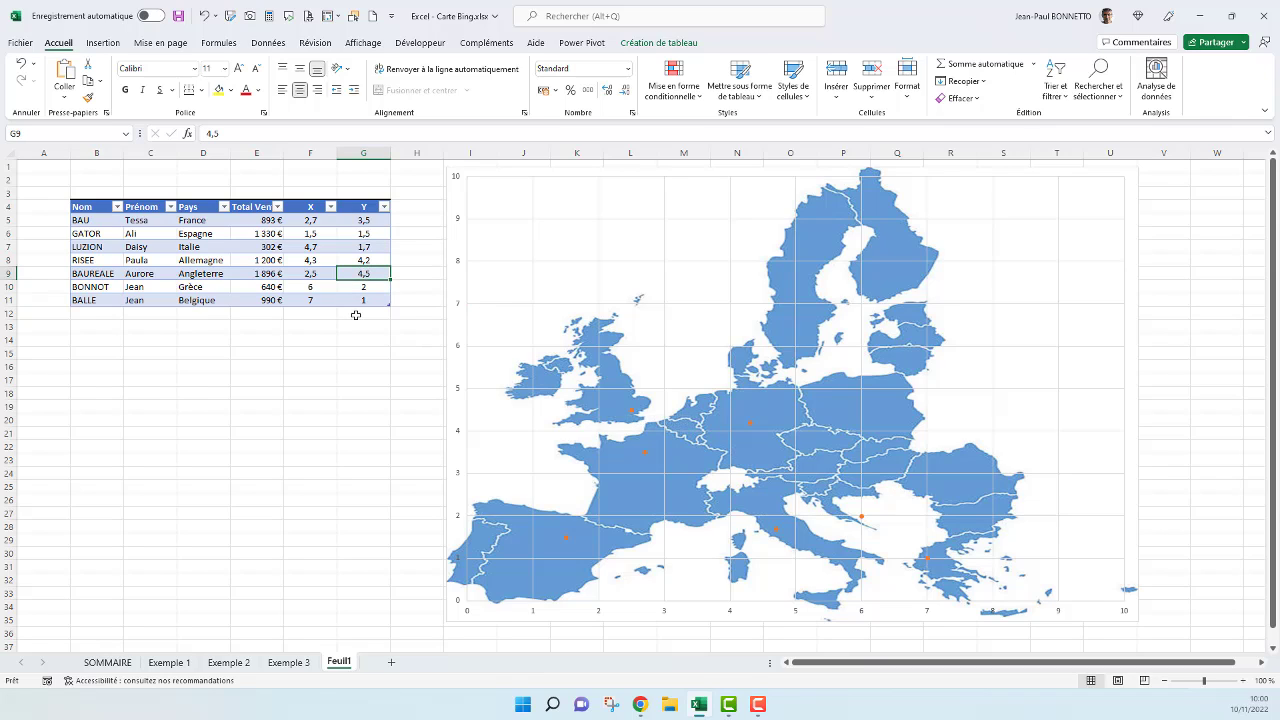
# Move the Grèce point onto its country by setting X to 7,2 and Y to 0,7
pyautogui.click(313, 288)
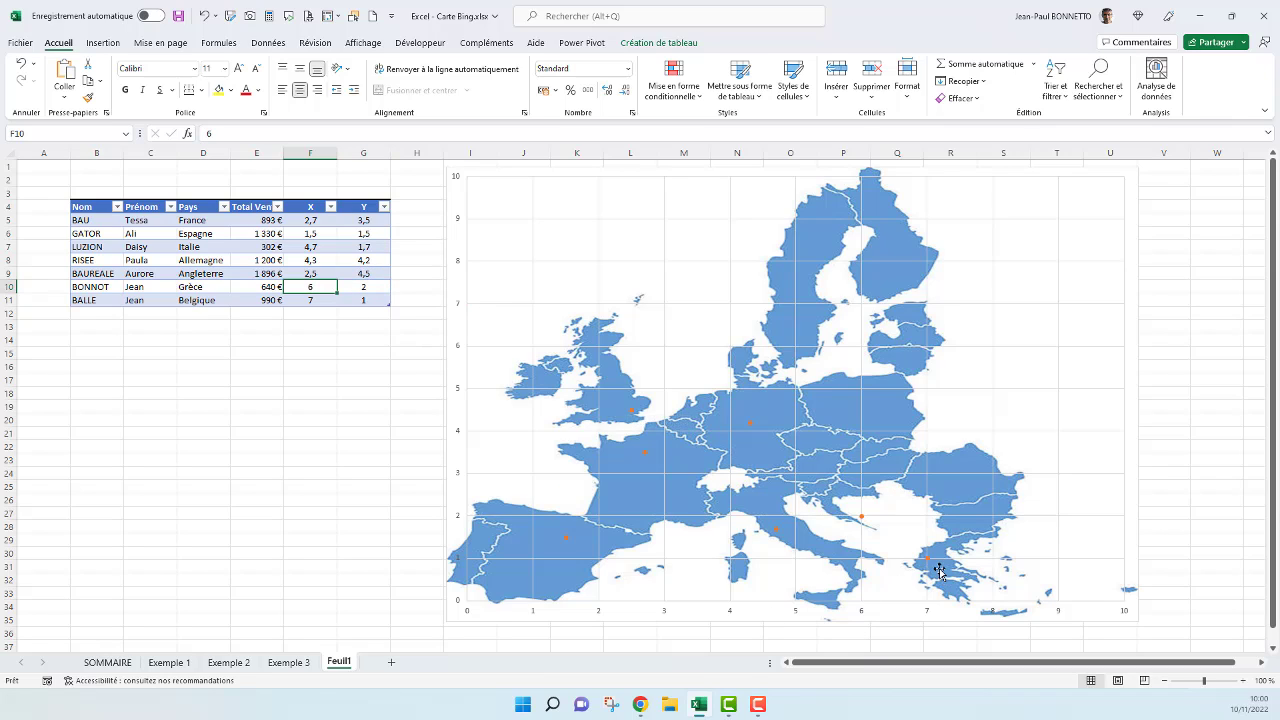
pyautogui.moveTo(930, 567)
pyautogui.write('7')
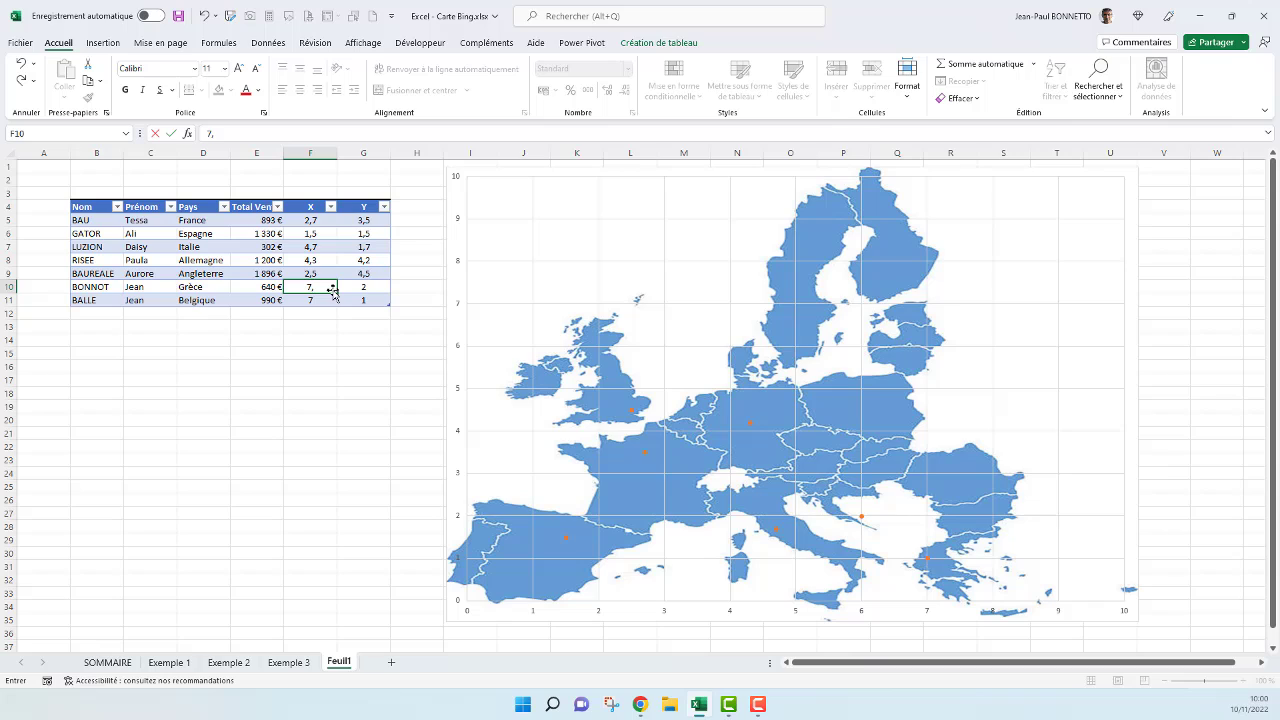
pyautogui.write(',2')
pyautogui.press('Return')
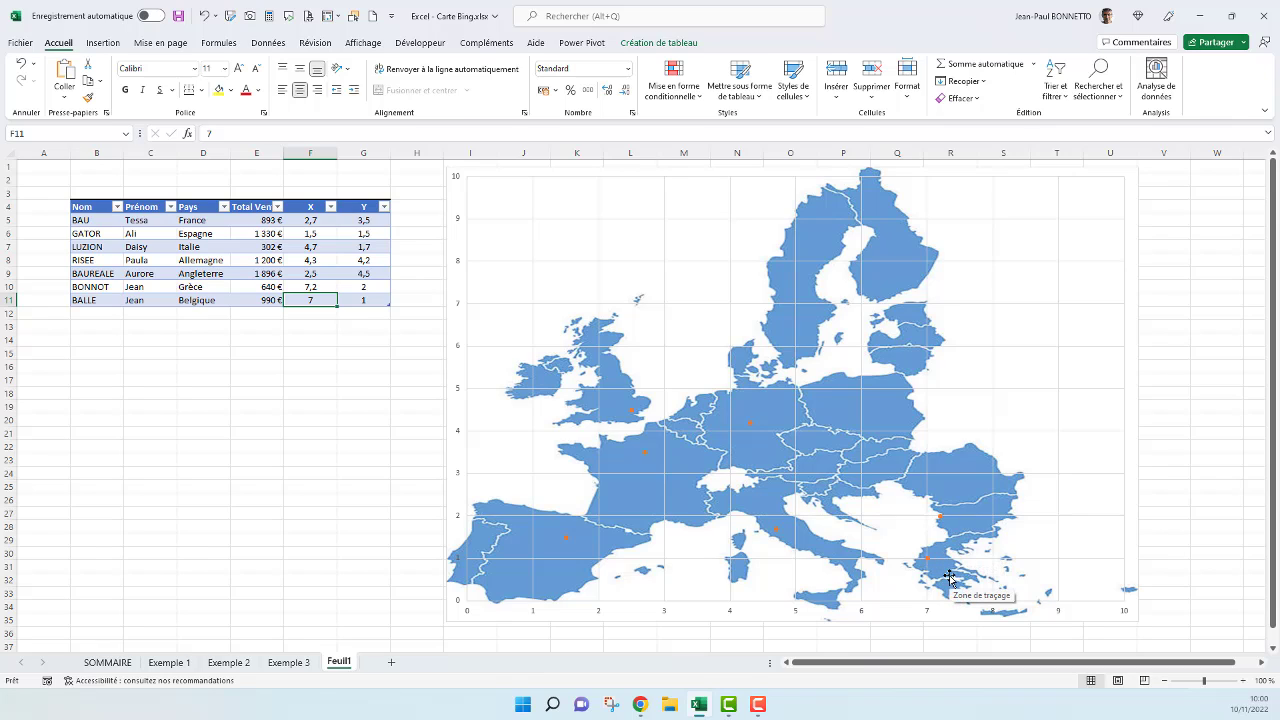
pyautogui.click(361, 287)
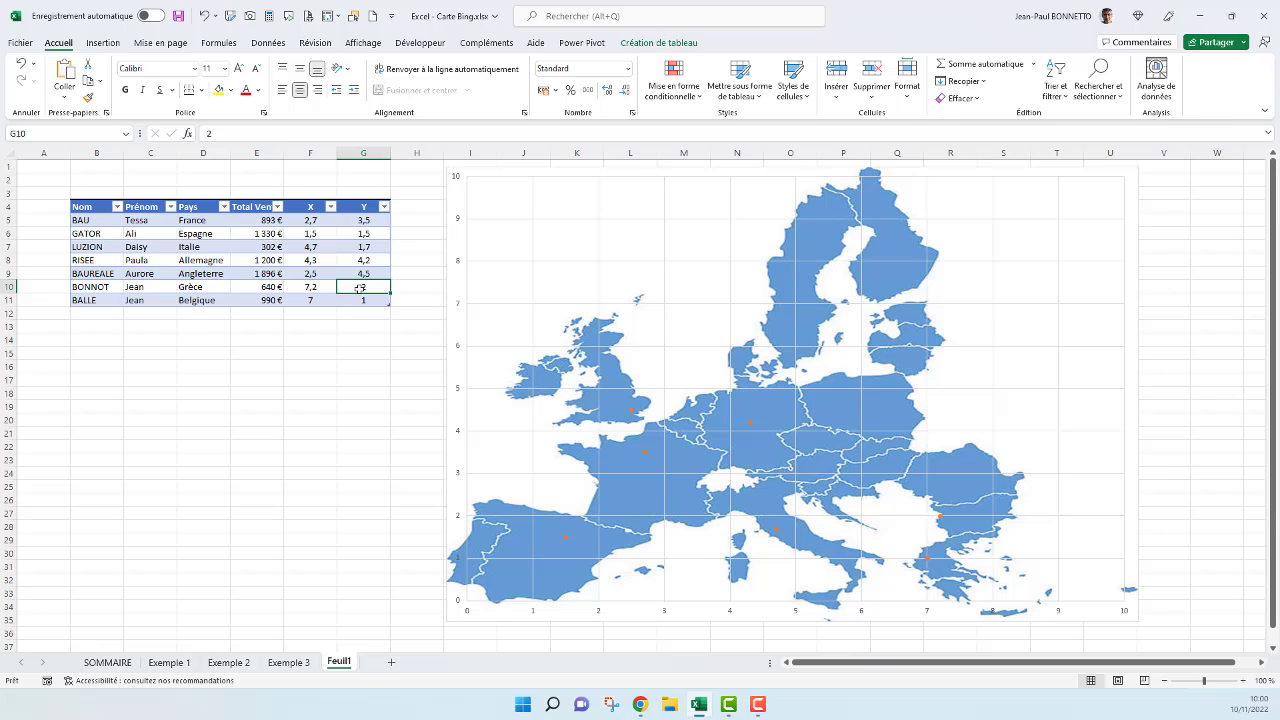
pyautogui.write('0,5')
pyautogui.press('Return')
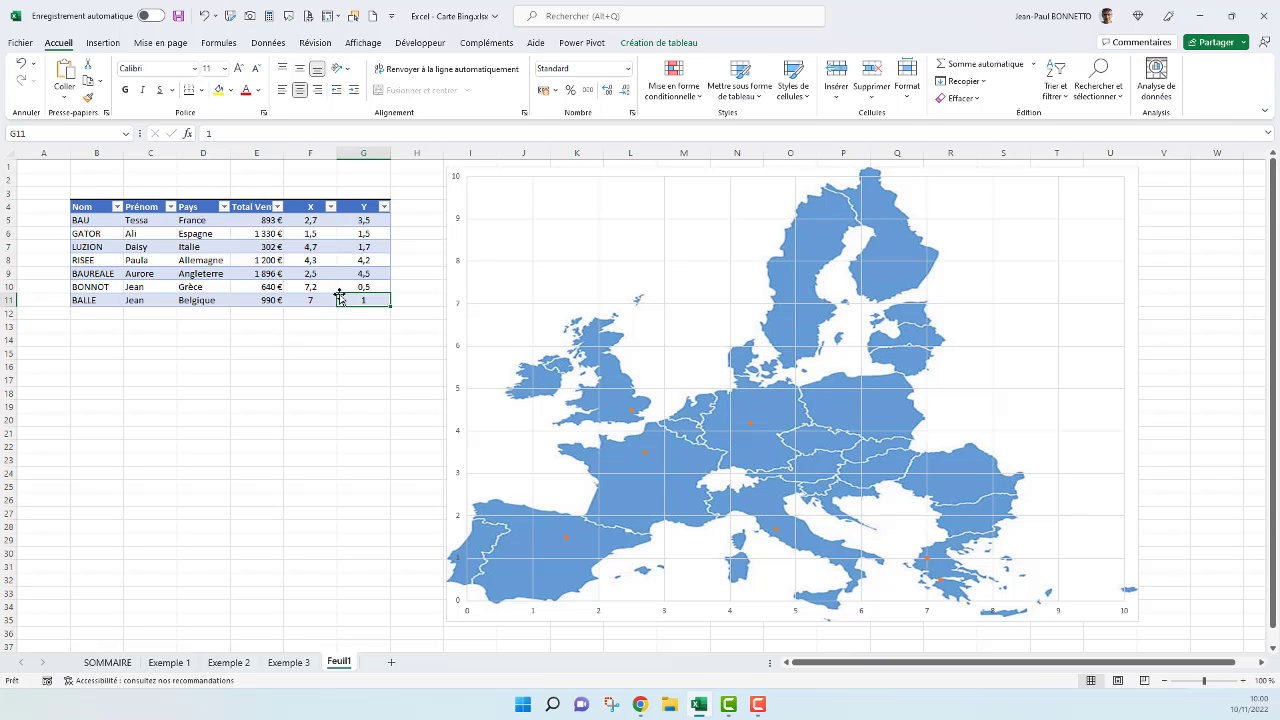
pyautogui.click(376, 287)
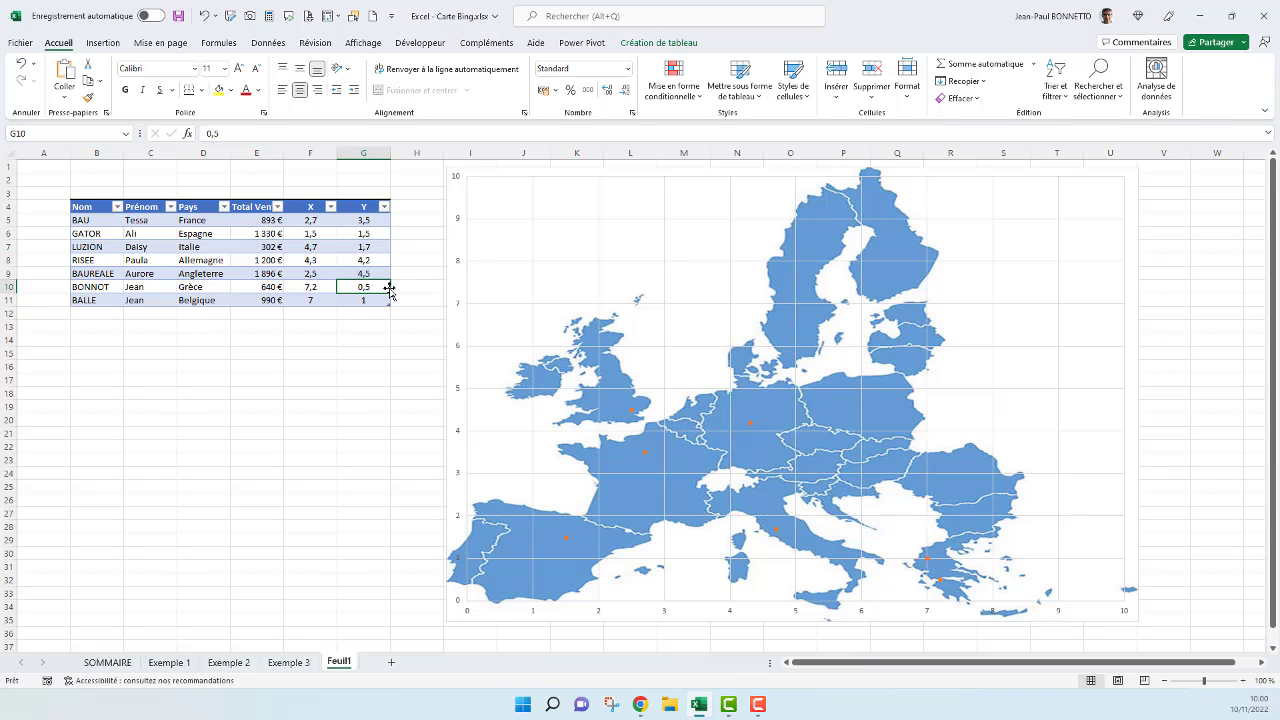
pyautogui.write('0,7')
pyautogui.press('Return')
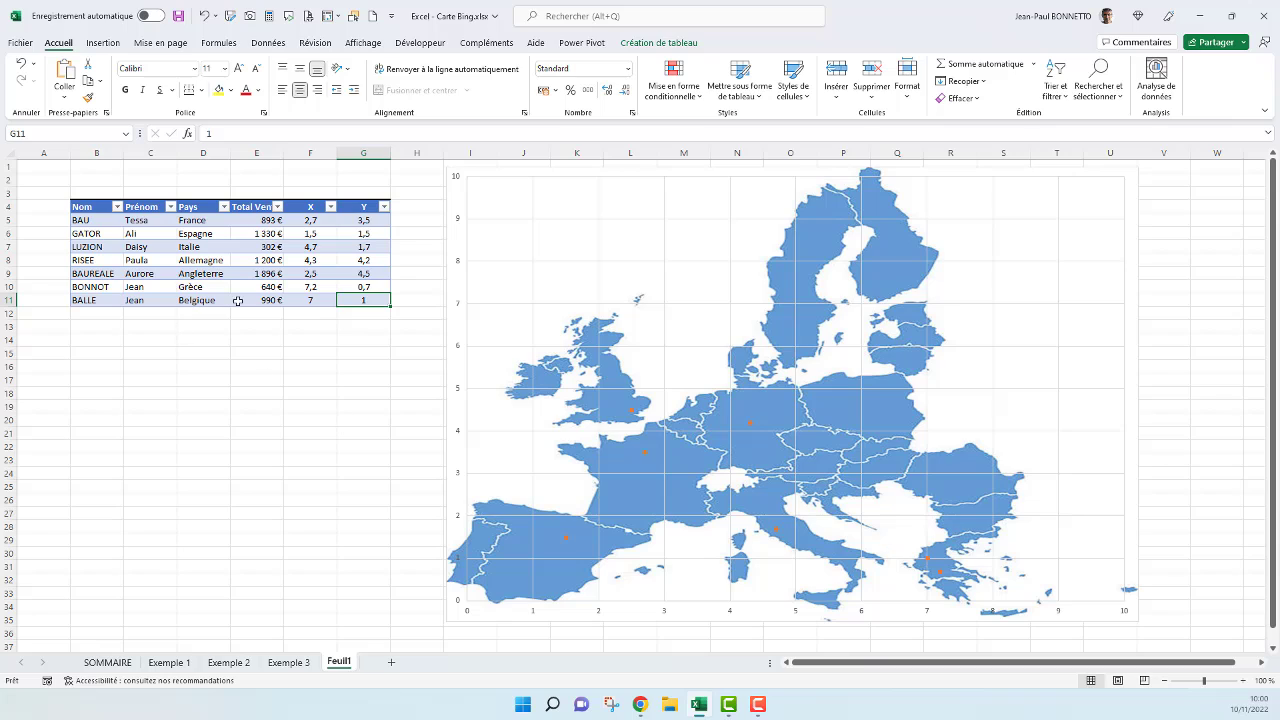
# Set the Belgique row's coordinates to X 3,5 and Y 4
pyautogui.click(299, 302)
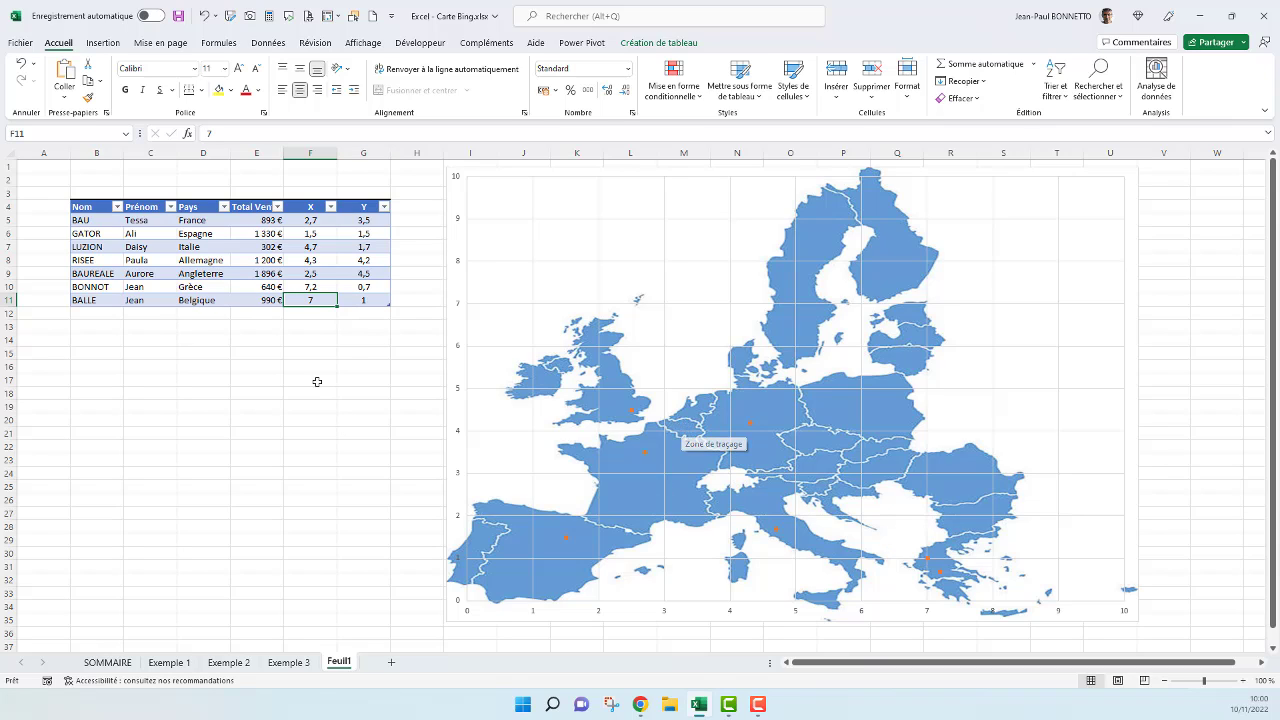
pyautogui.write('3,5')
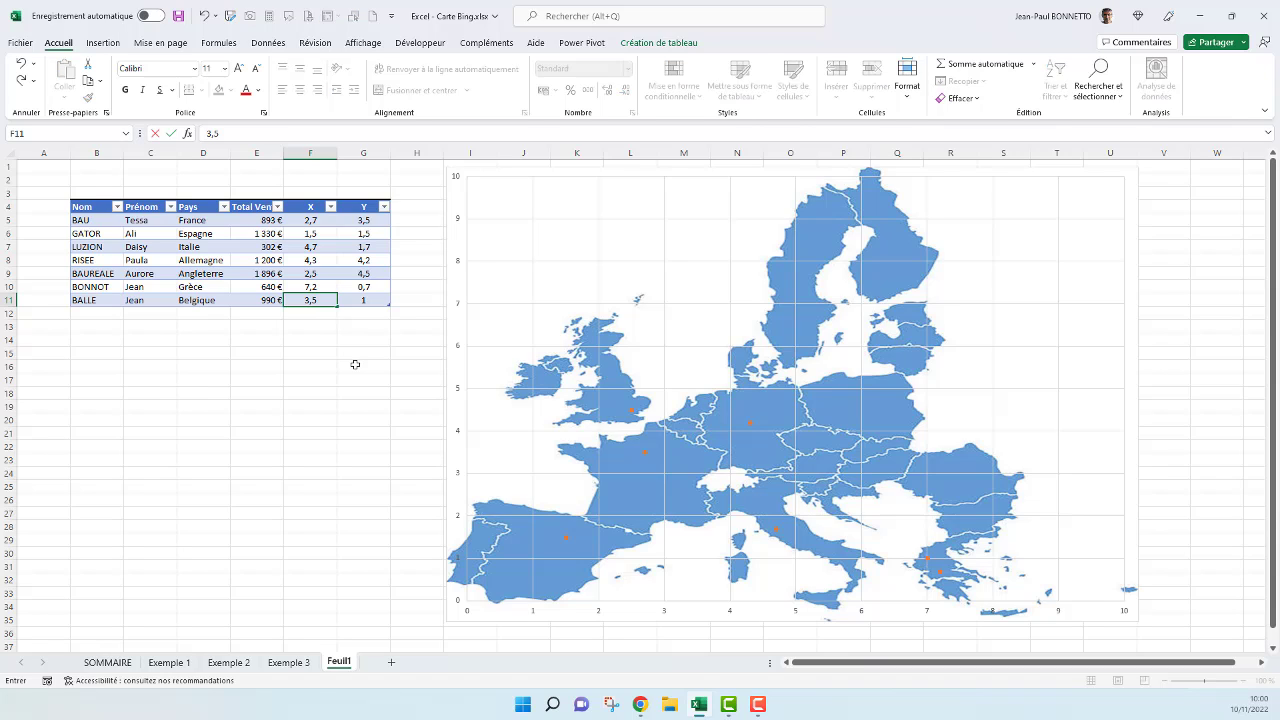
pyautogui.press('Return')
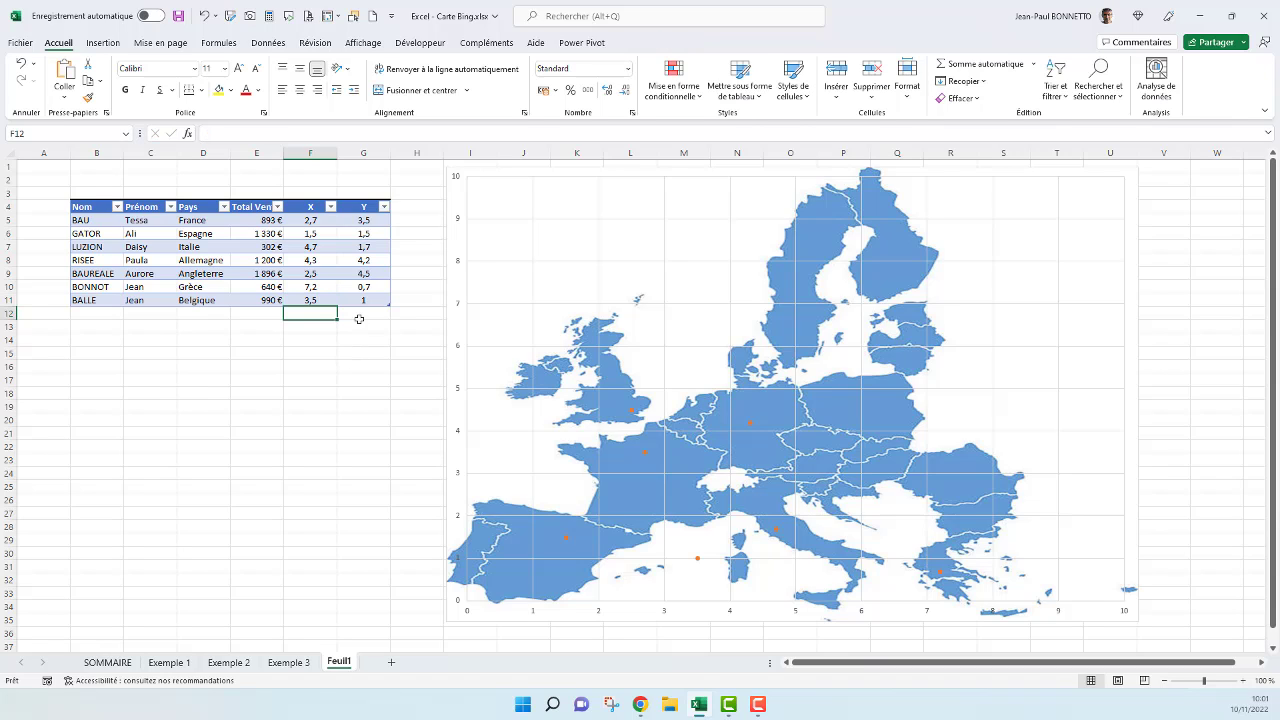
pyautogui.click(362, 301)
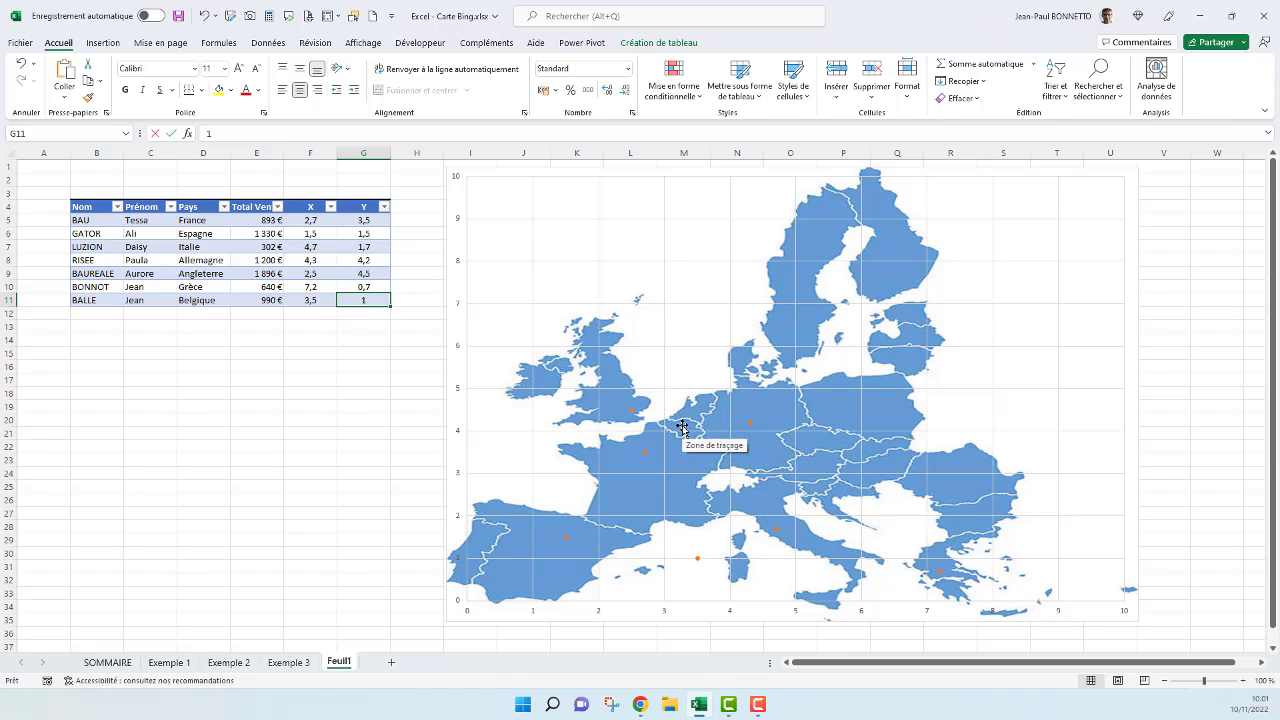
pyautogui.write('4')
pyautogui.press('Return')
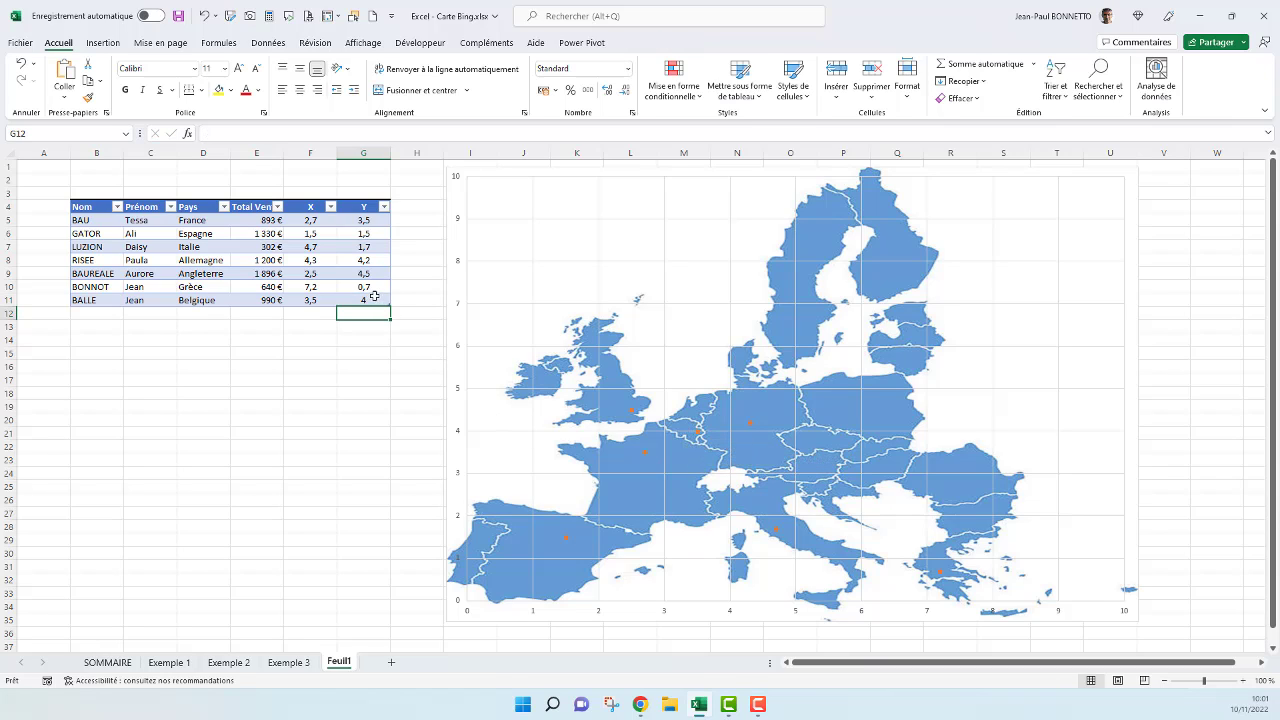
# Fine-tune the Belgique point's position by changing its X coordinate to 3,3 and its Y coordinate to 4,1
pyautogui.click(310, 300)
pyautogui.write('3,2')
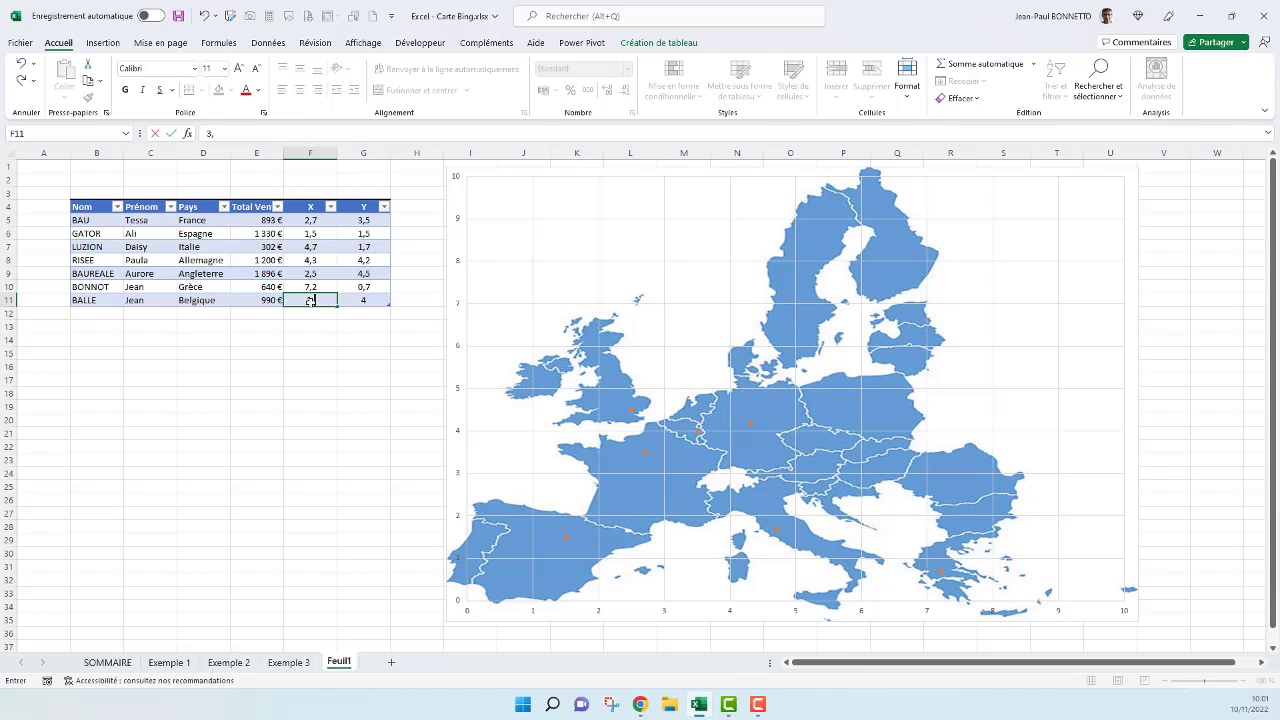
pyautogui.press('Return')
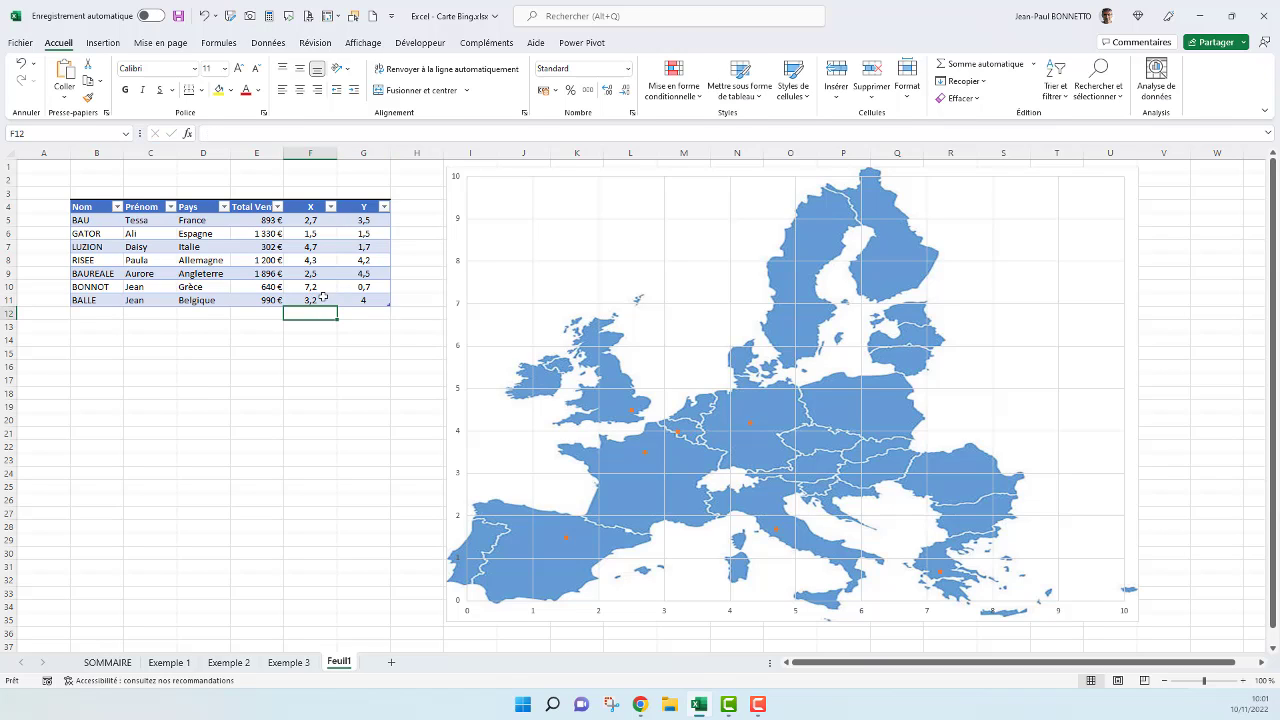
pyautogui.click(310, 300)
pyautogui.write('3,25')
pyautogui.press('Return')
pyautogui.click(356, 299)
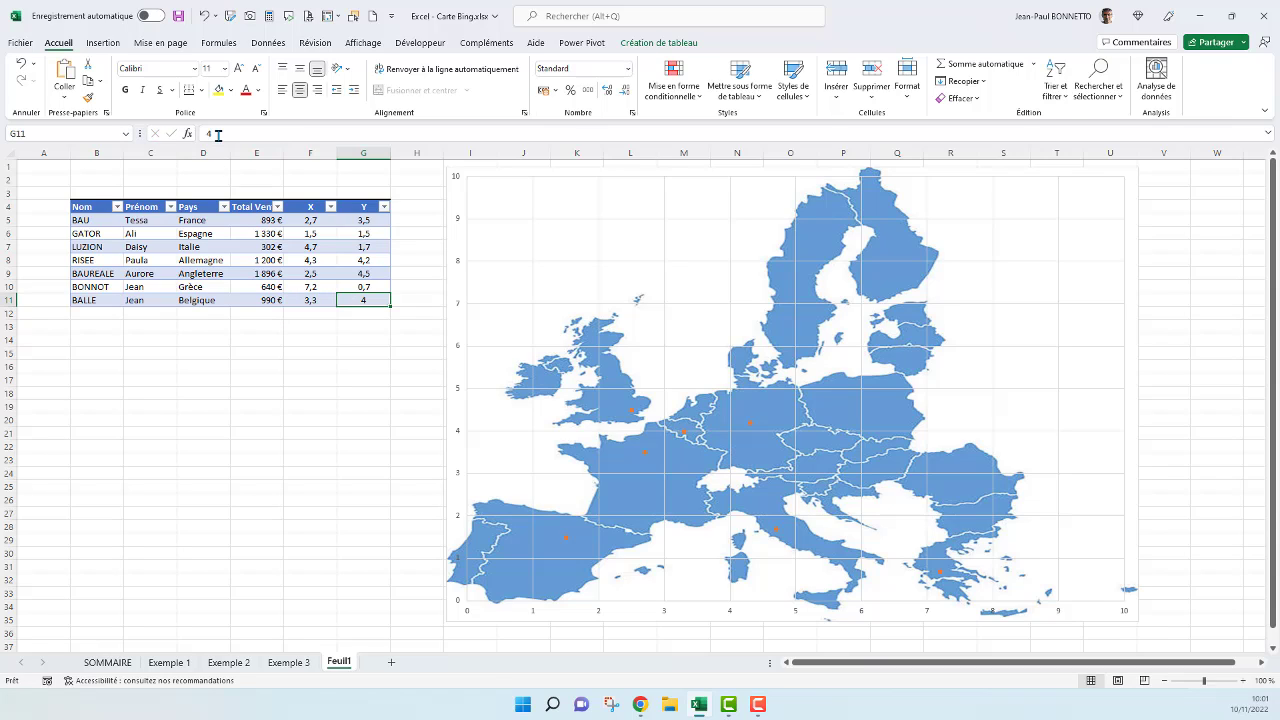
pyautogui.click(214, 133)
pyautogui.write(',1')
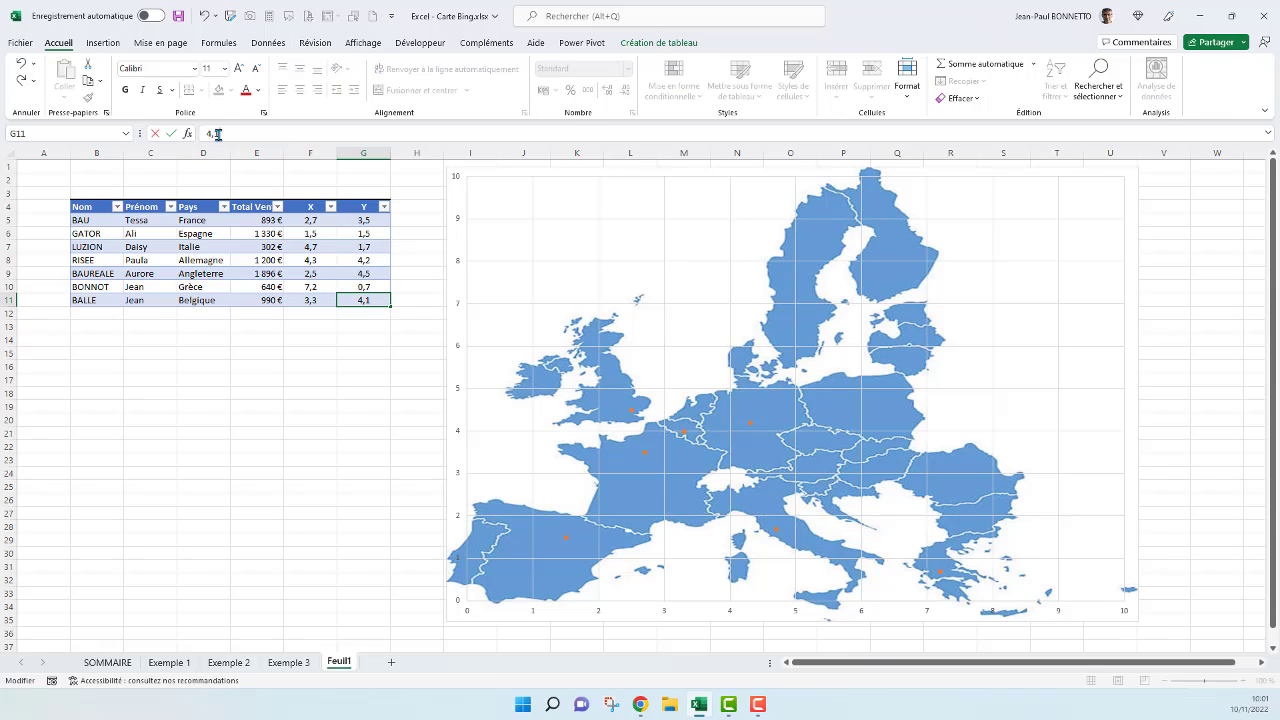
pyautogui.press('Return')
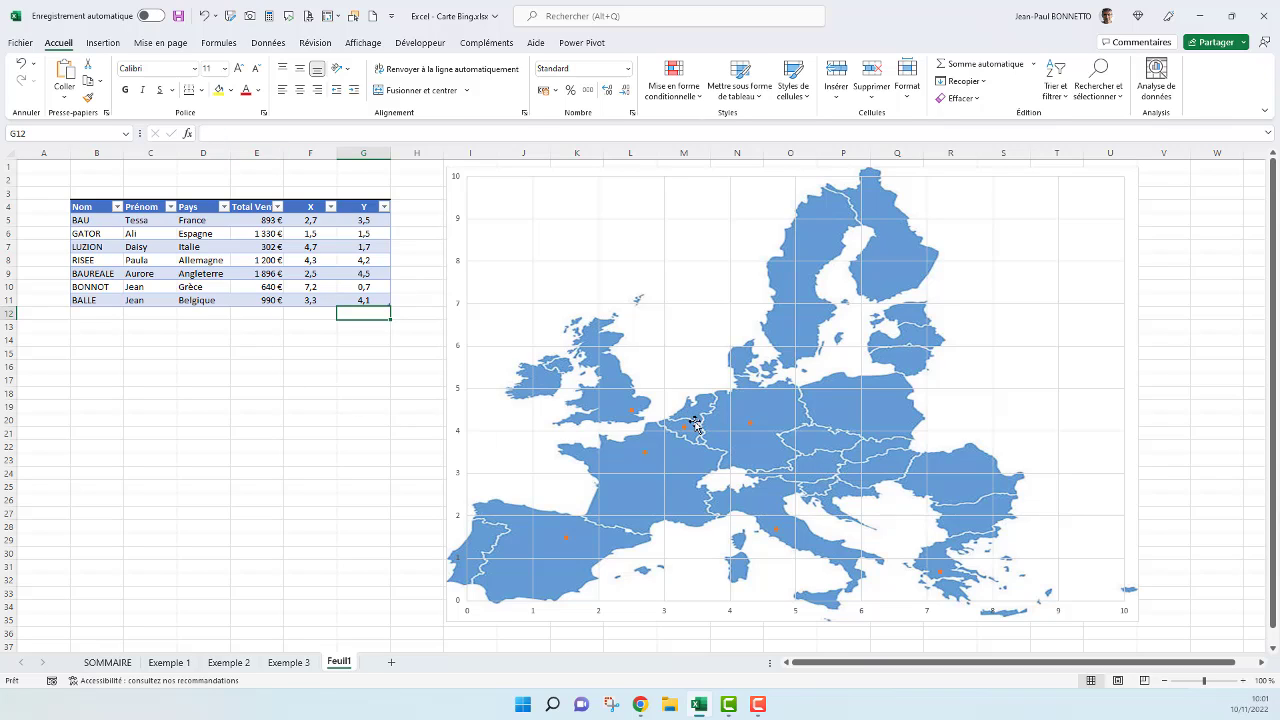
pyautogui.click(633, 415)
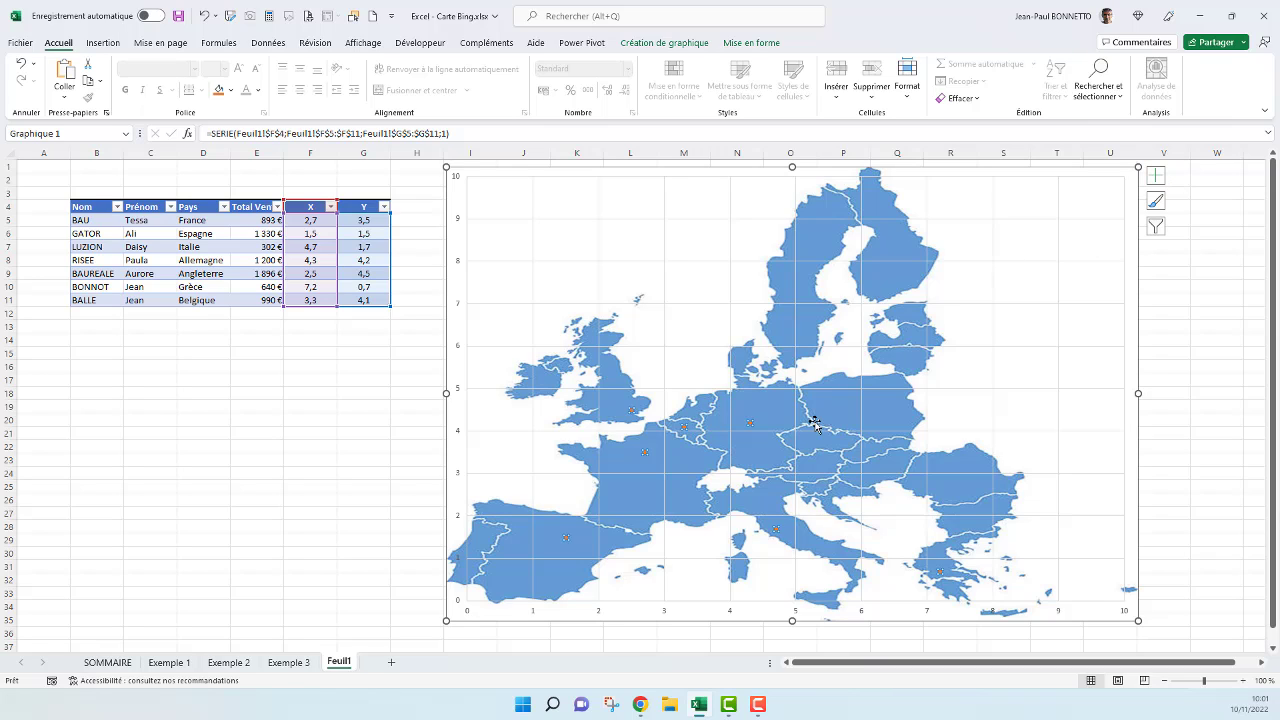
pyautogui.rightClick(684, 429)
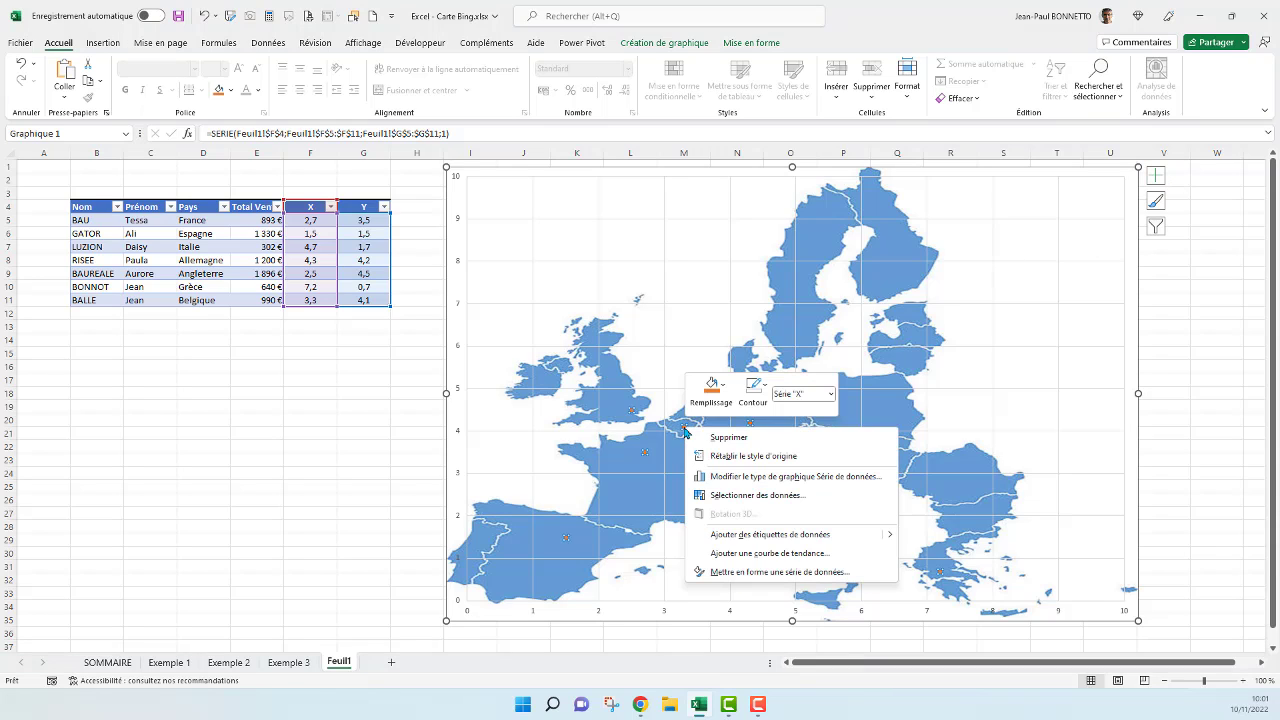
pyautogui.click(776, 572)
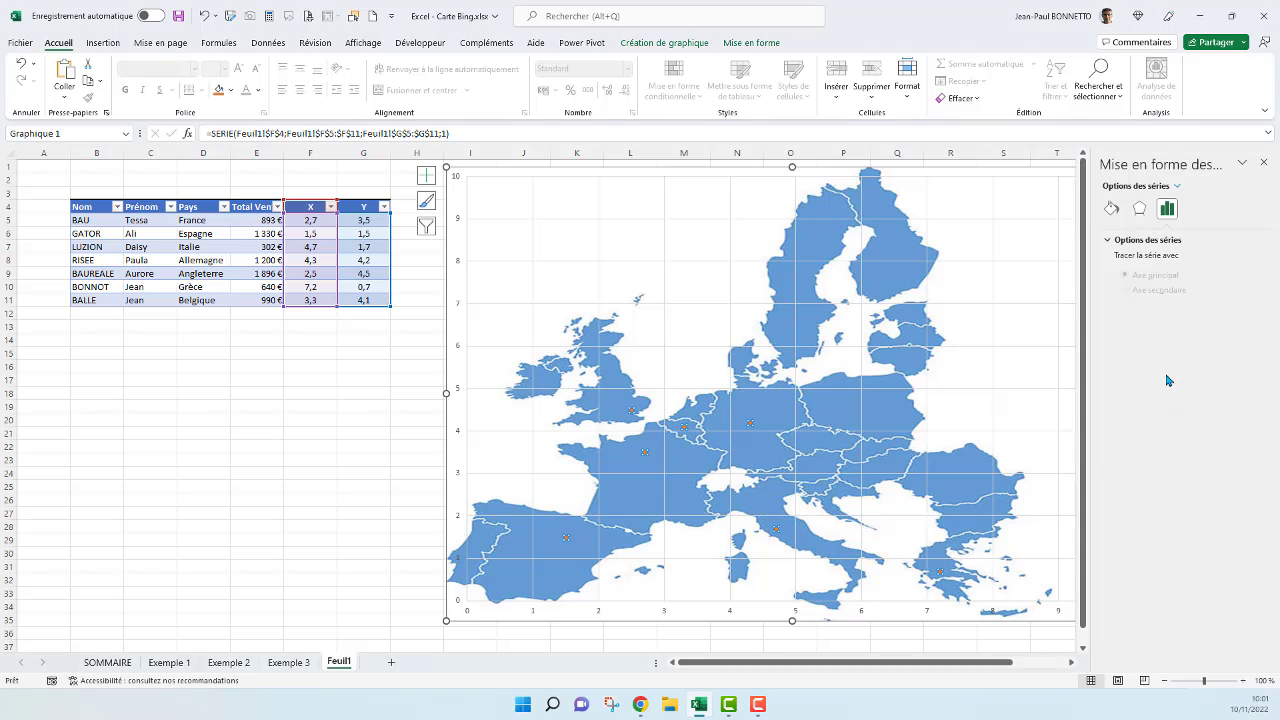
pyautogui.click(1111, 209)
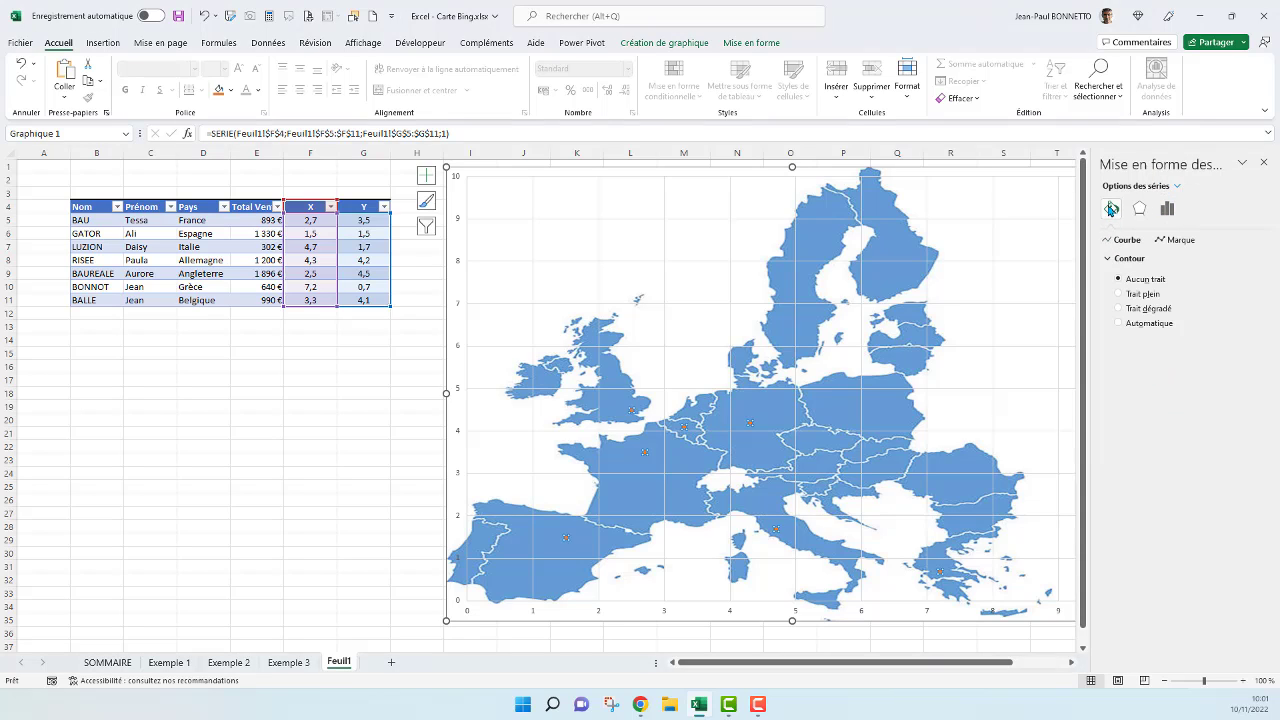
pyautogui.click(1139, 208)
pyautogui.click(1165, 209)
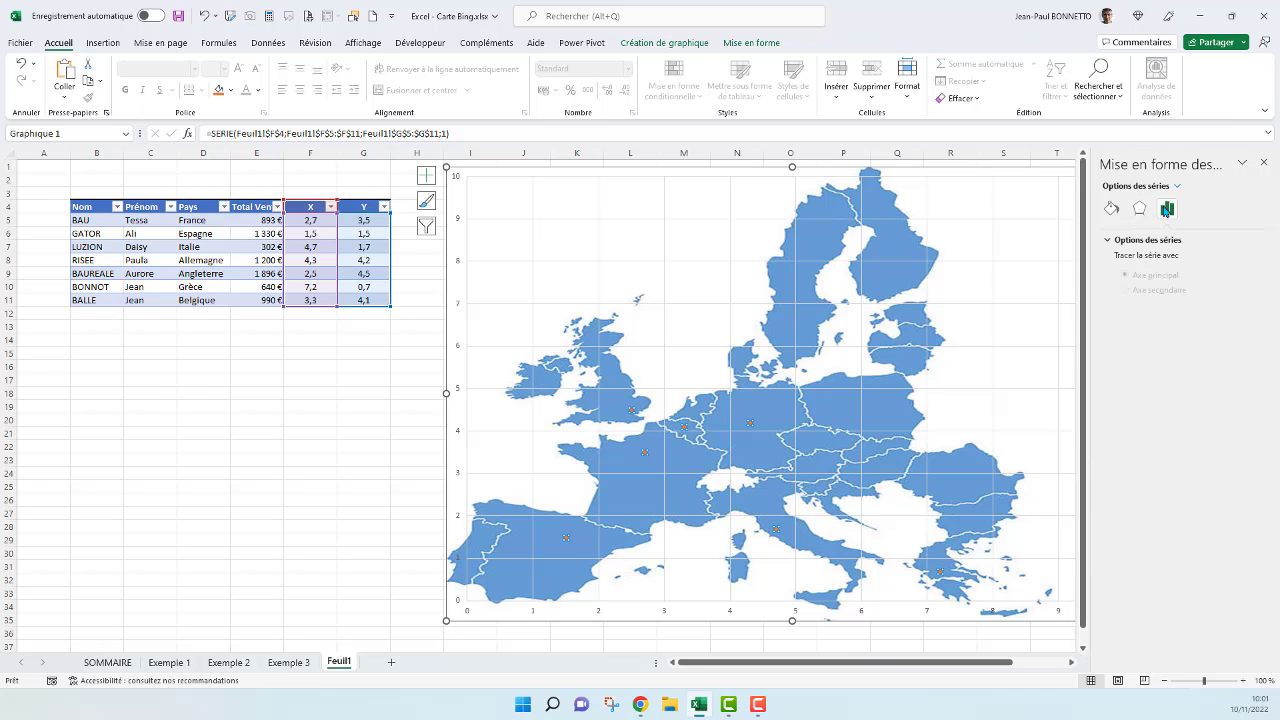
pyautogui.click(1106, 242)
pyautogui.click(1108, 242)
pyautogui.click(309, 221)
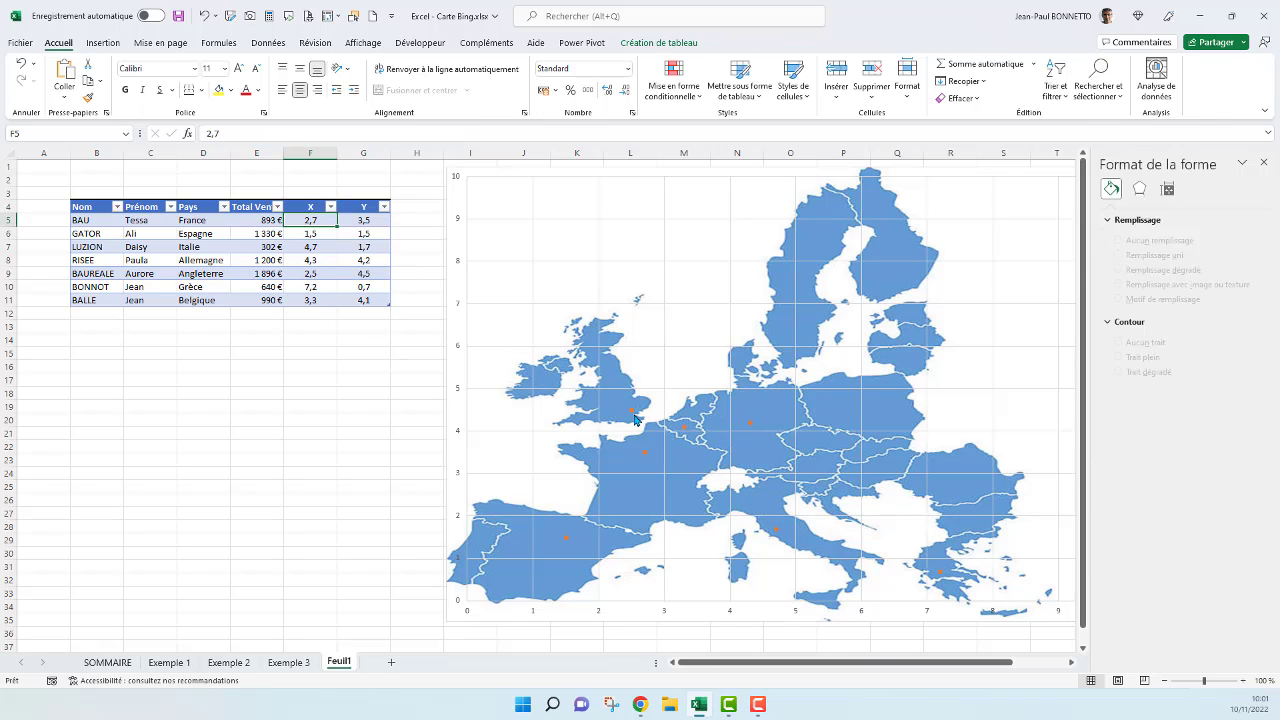
pyautogui.click(278, 419)
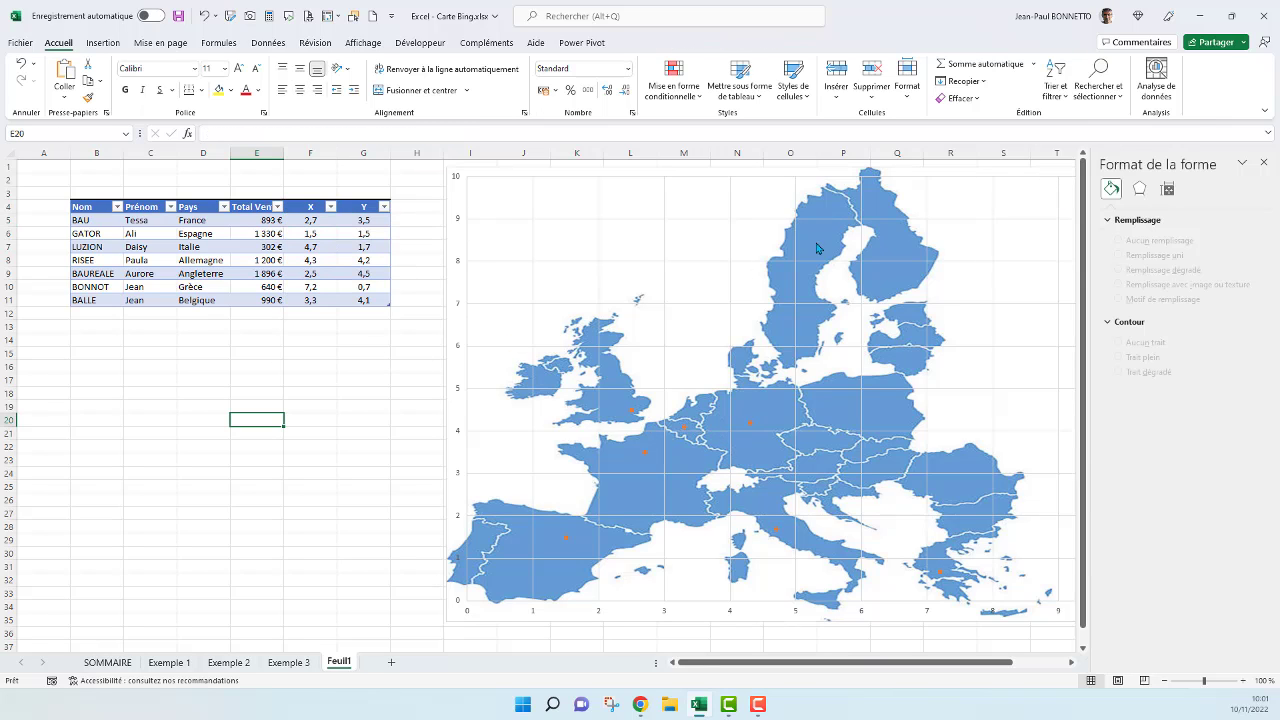
# Add data labels to the map chart's points and remove the chart's gridlines
pyautogui.click(920, 172)
pyautogui.click(1263, 162)
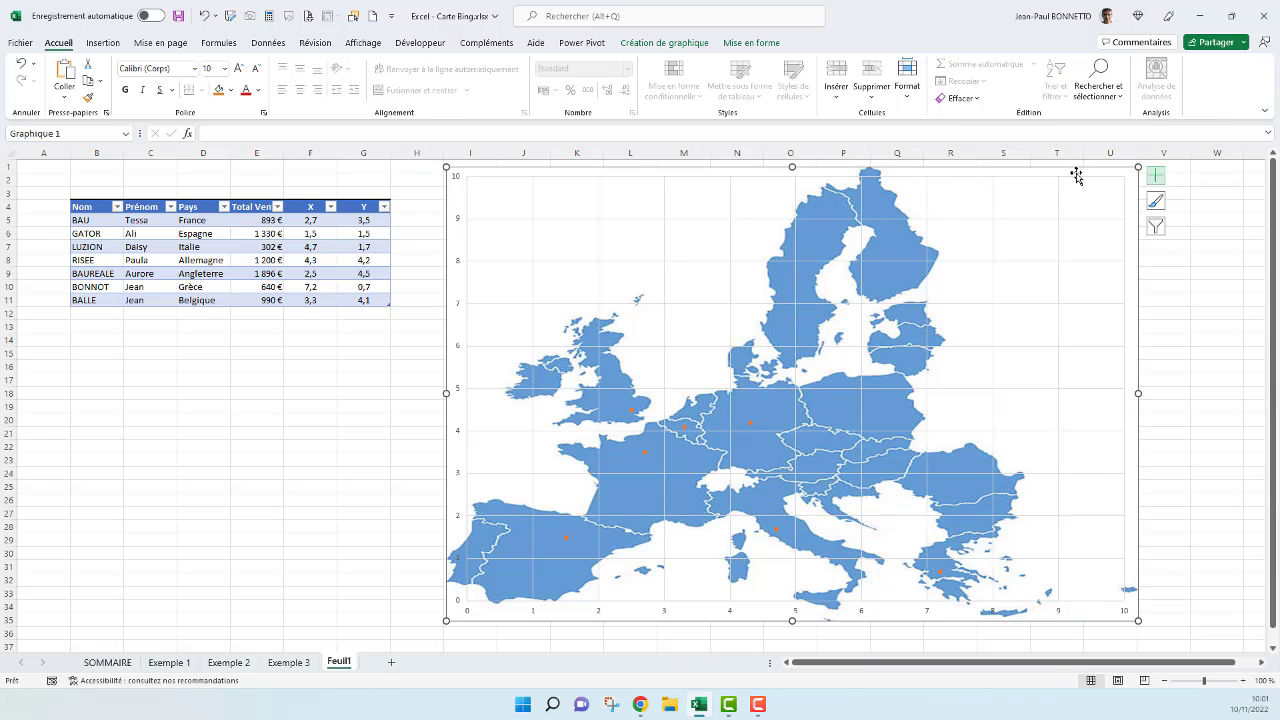
pyautogui.click(1155, 175)
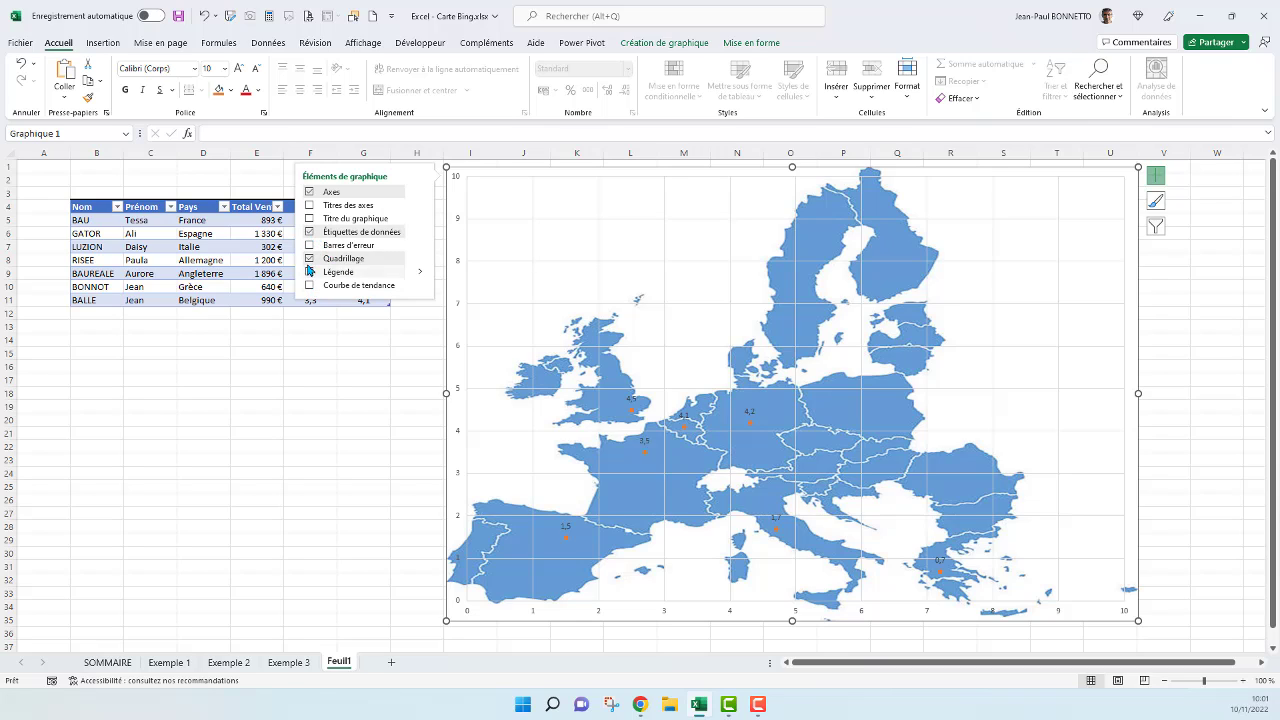
pyautogui.click(310, 258)
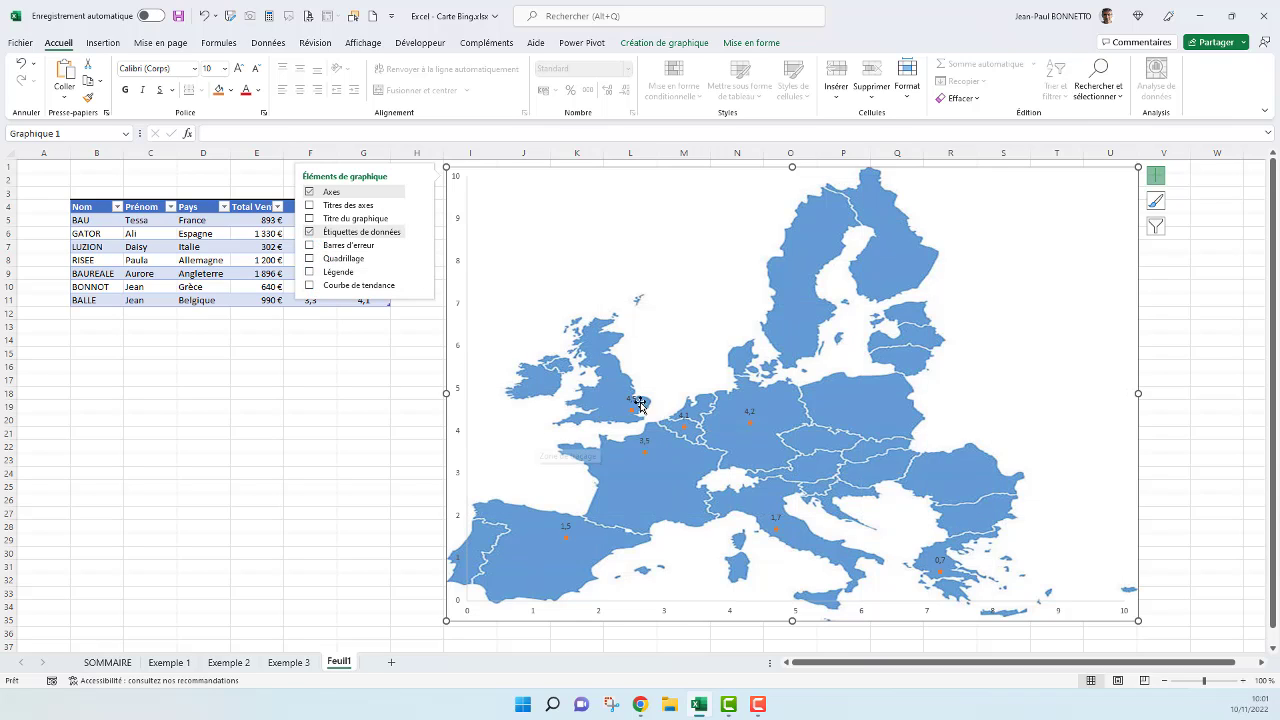
# Make the data labels show the sales totals from cells E5:E11 instead of the Y values
pyautogui.click(752, 412)
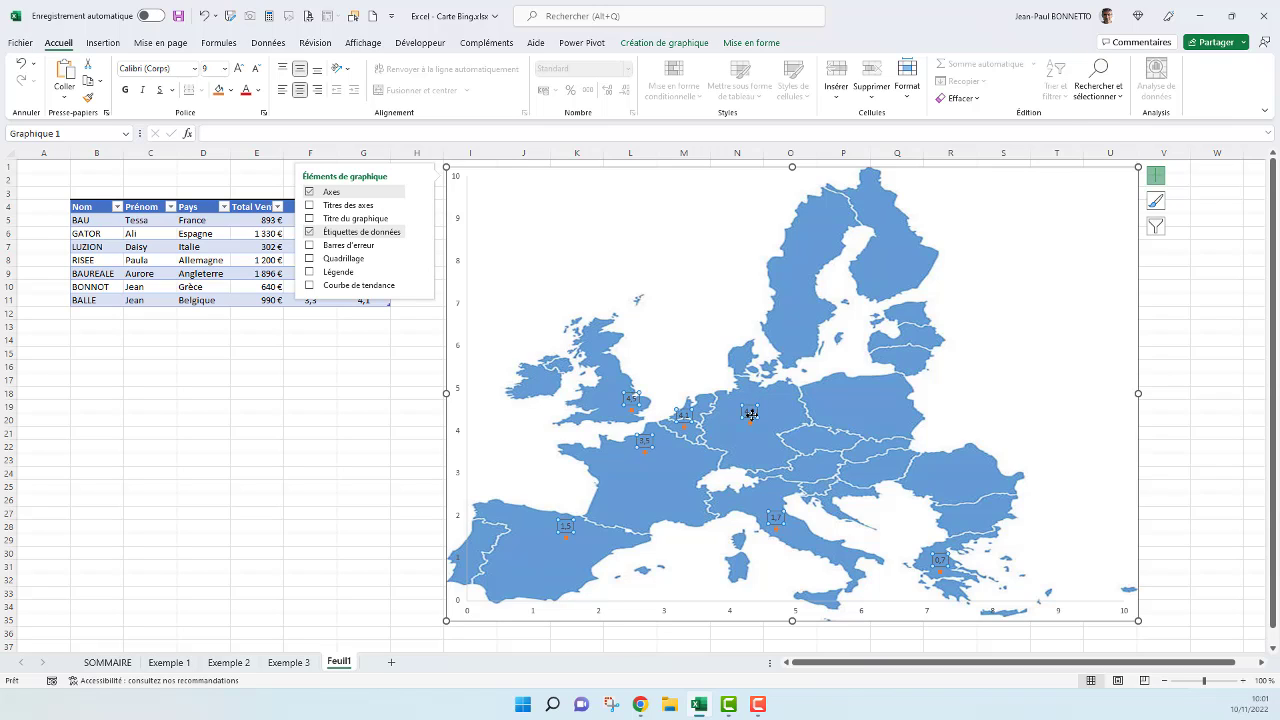
pyautogui.rightClick(751, 413)
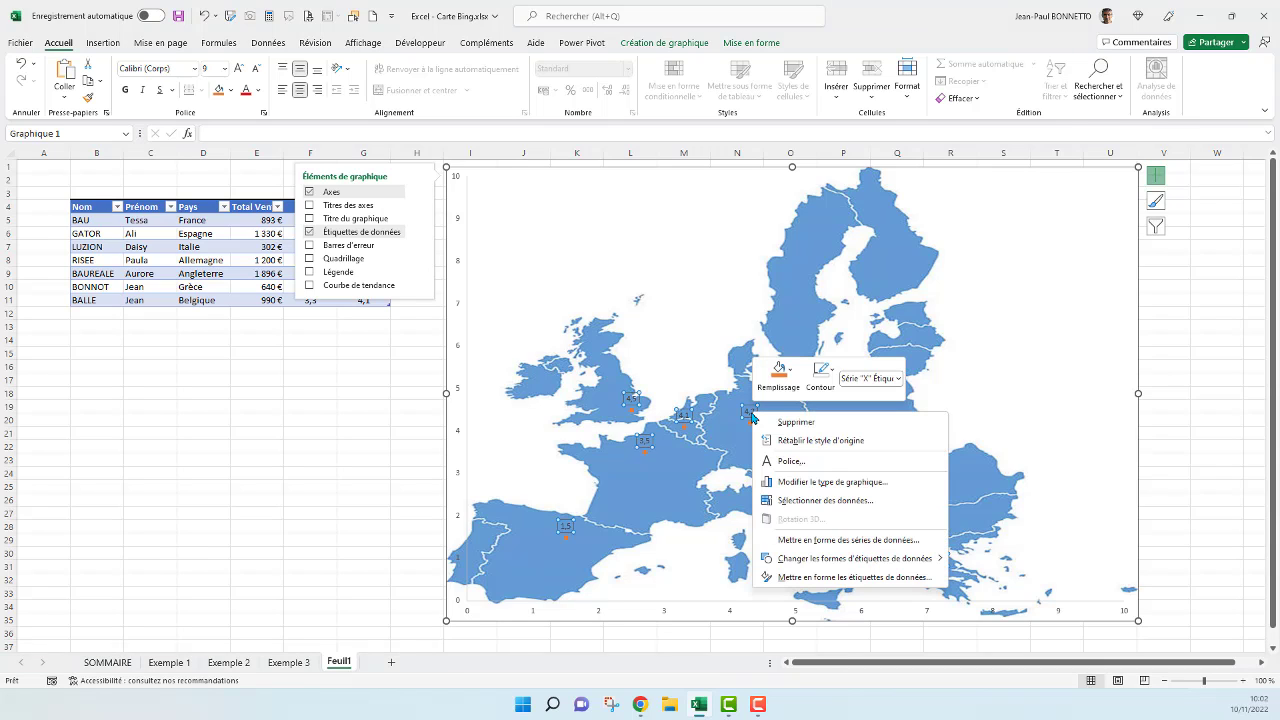
pyautogui.click(857, 578)
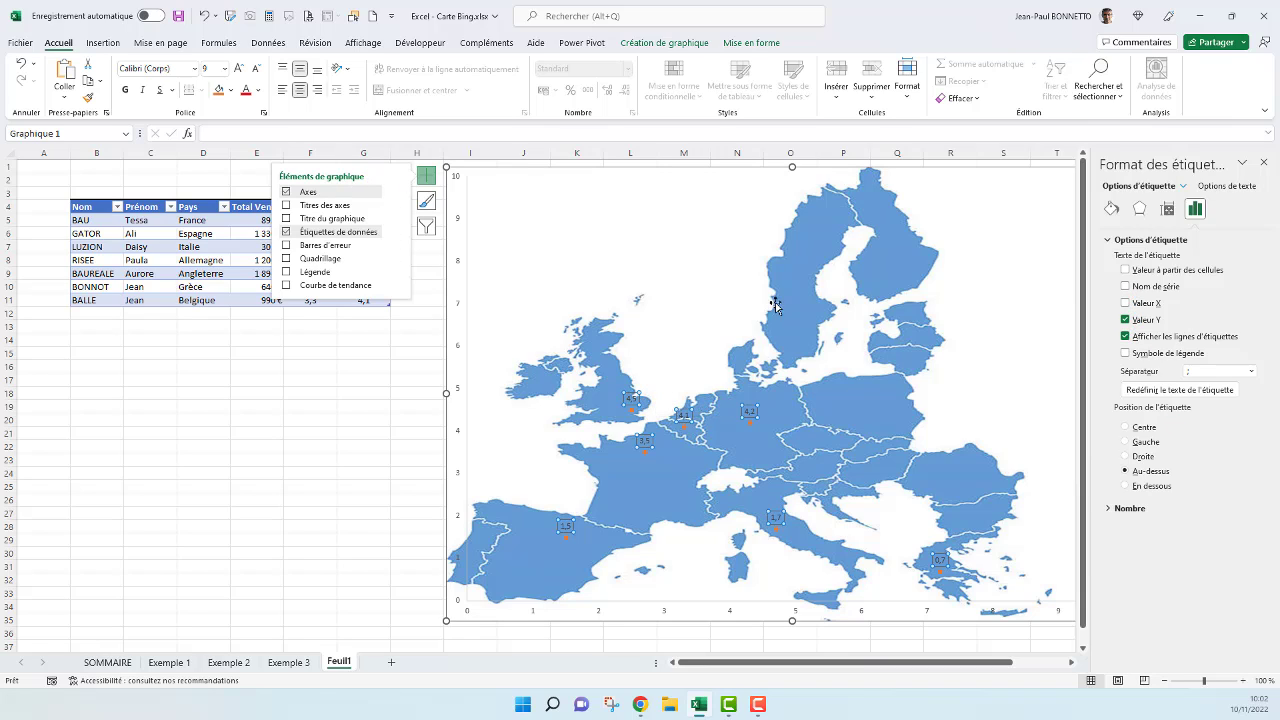
pyautogui.click(1127, 271)
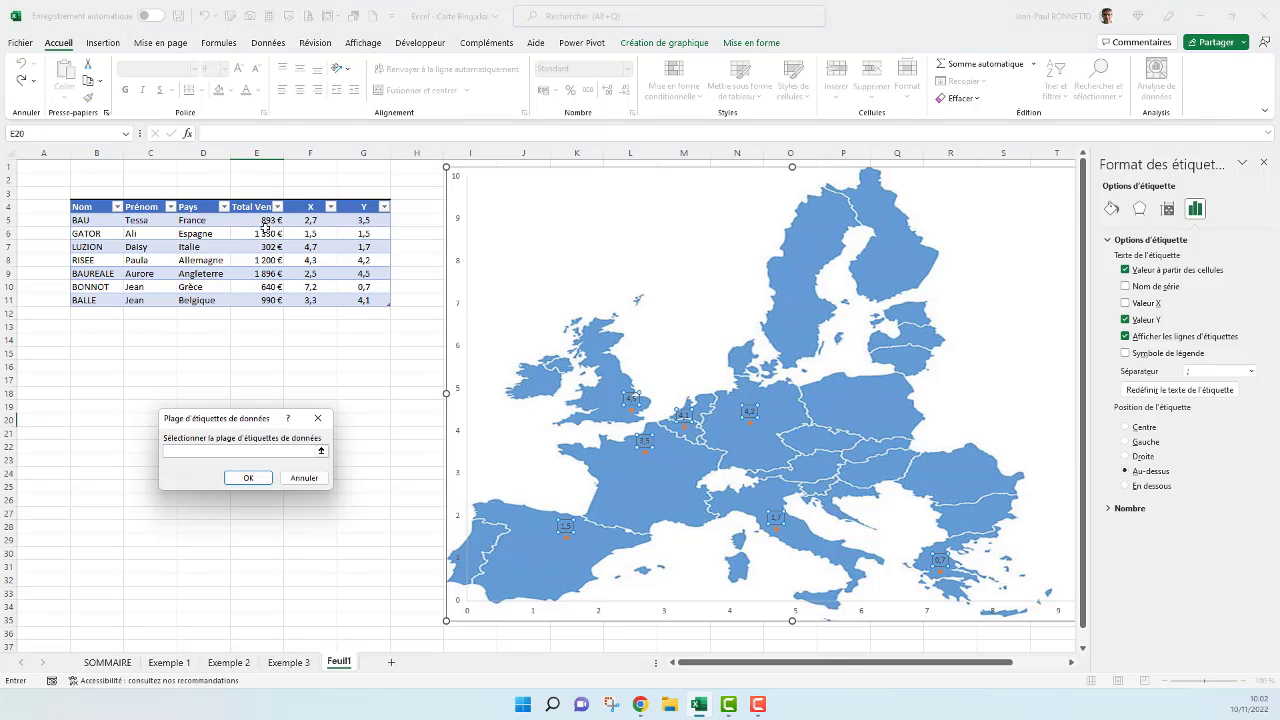
pyautogui.moveTo(268, 219); pyautogui.dragTo(268, 300)
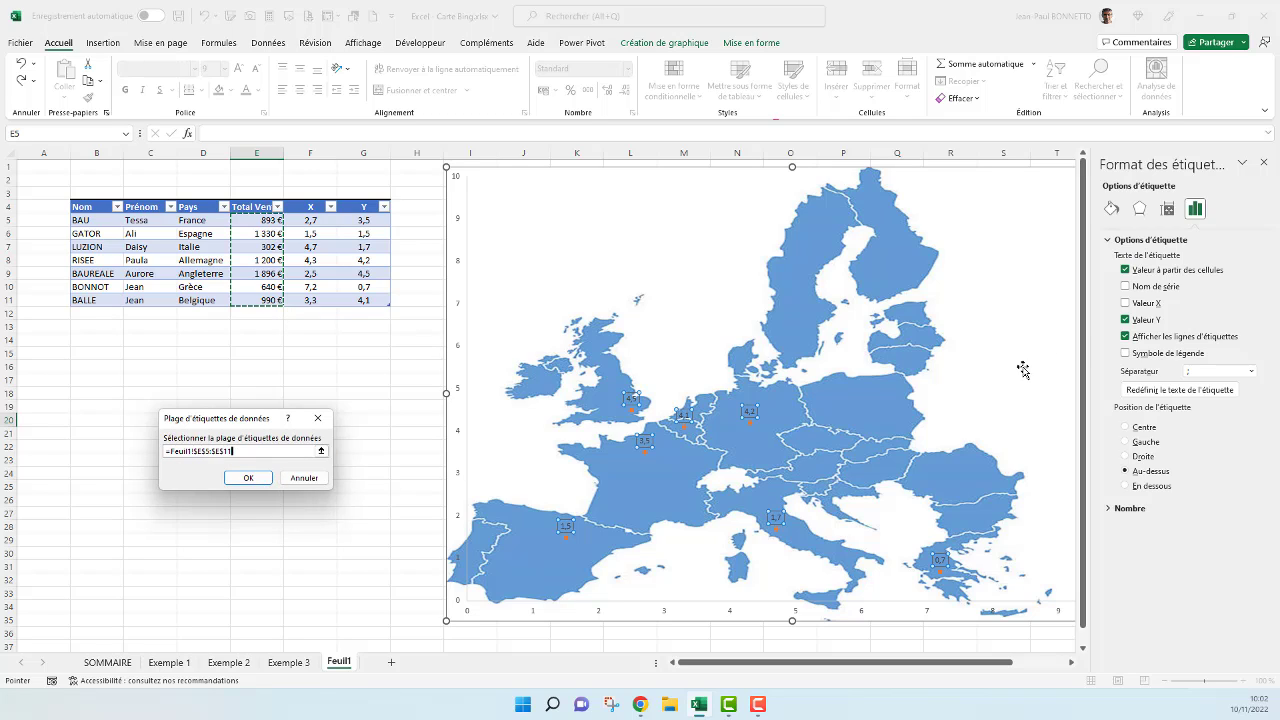
pyautogui.click(1126, 322)
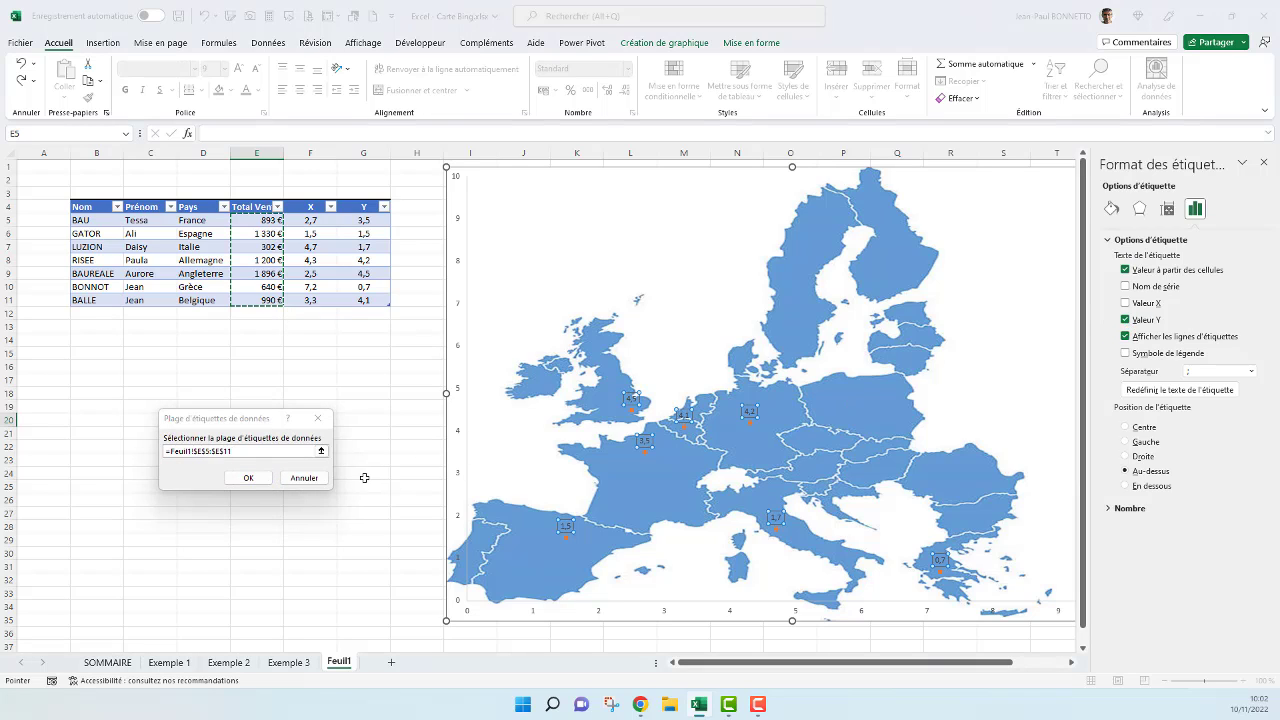
pyautogui.click(248, 478)
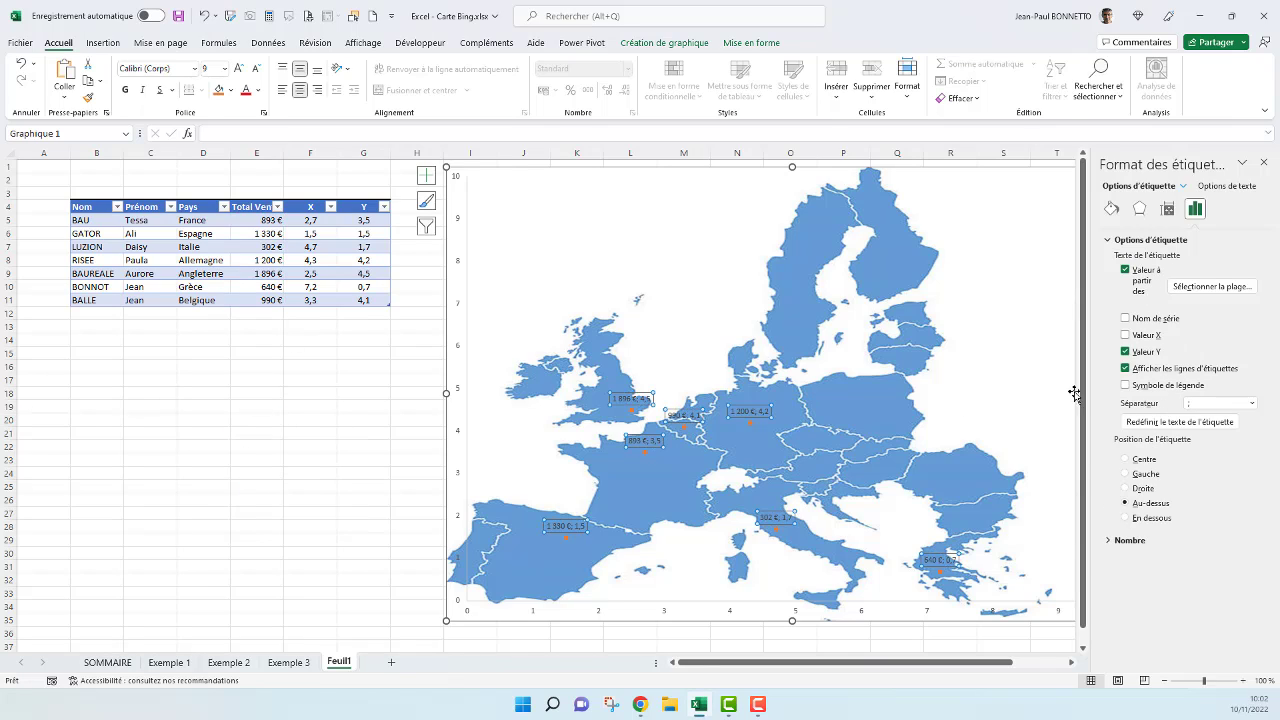
pyautogui.click(1126, 352)
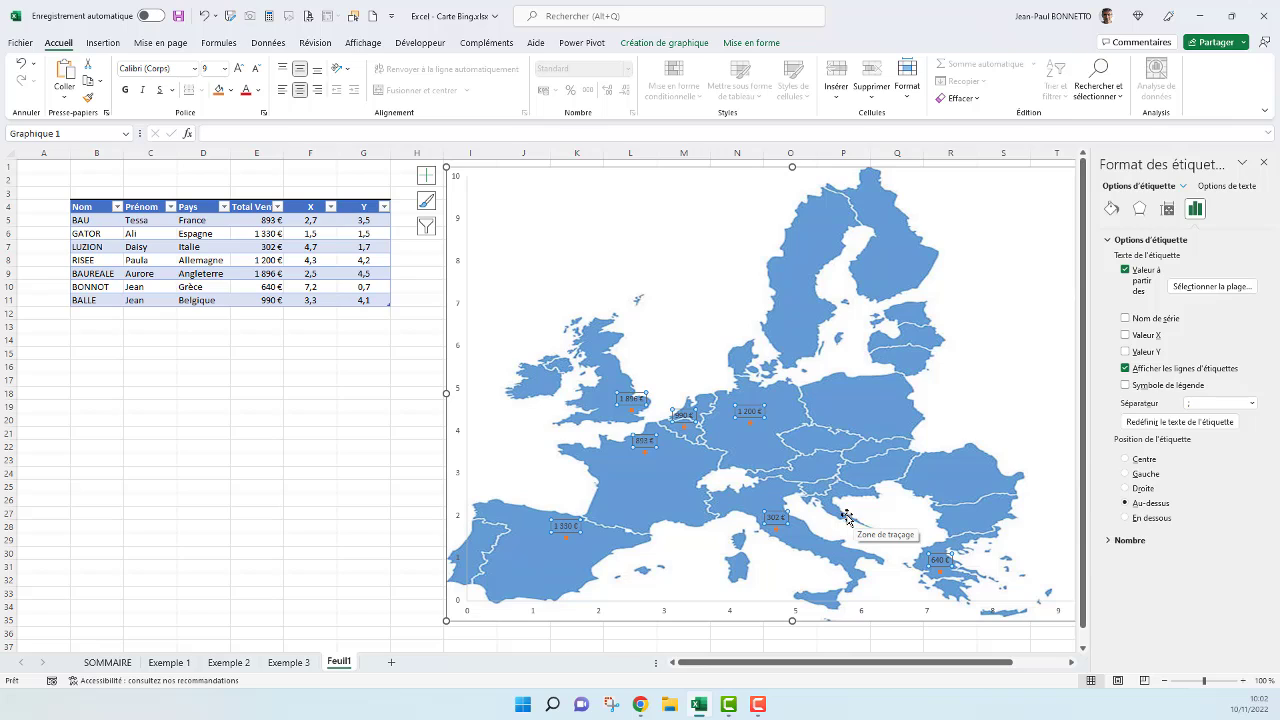
# Format the data labels in bold red text at size 10,5
pyautogui.click(250, 92)
pyautogui.click(125, 90)
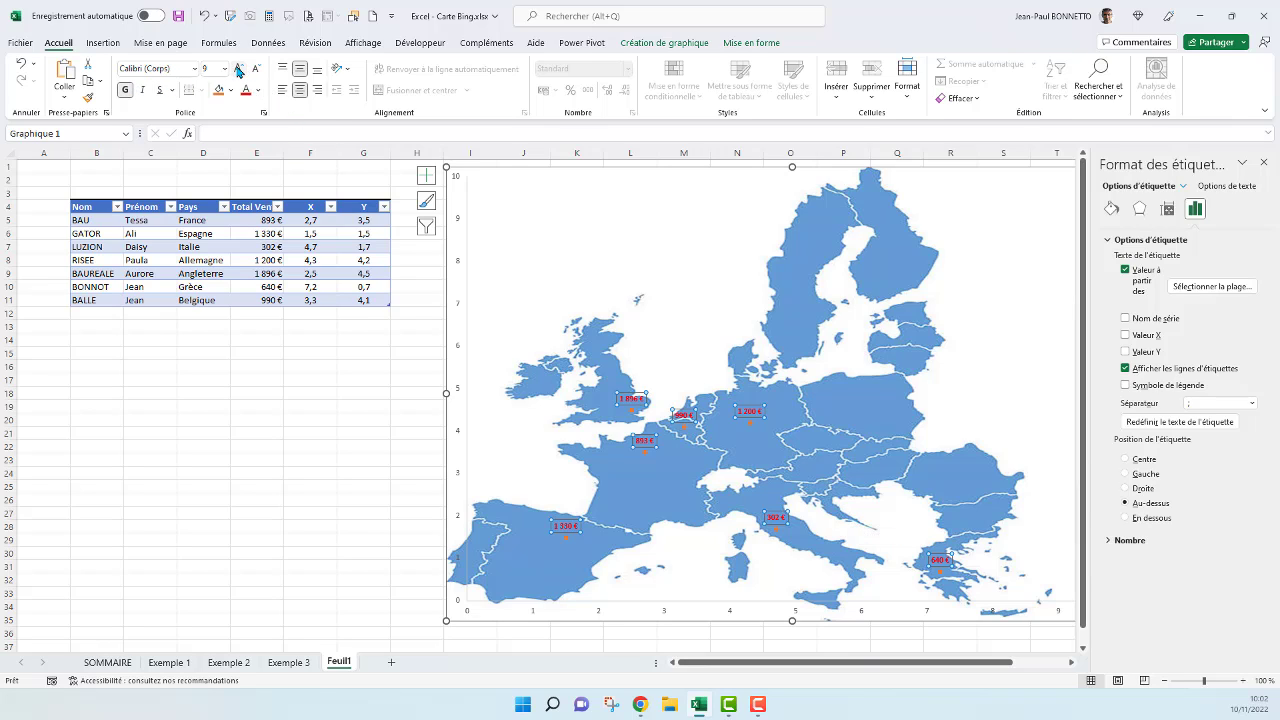
pyautogui.click(239, 71)
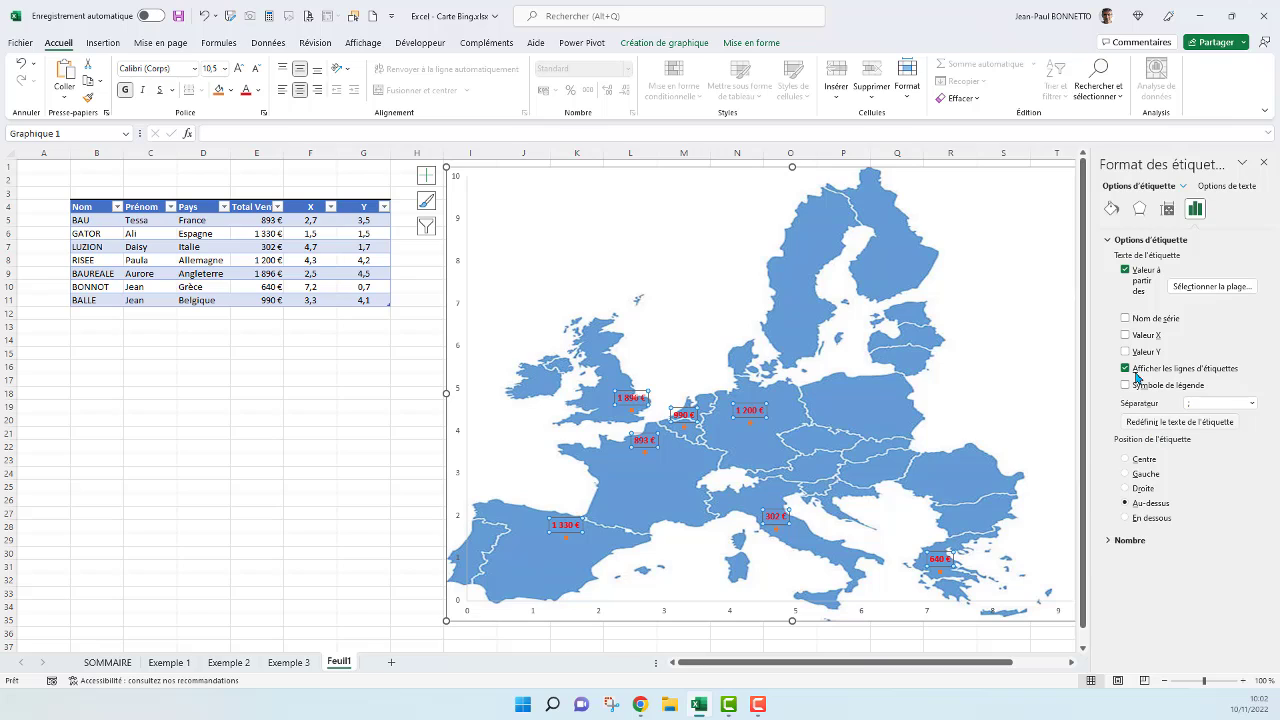
pyautogui.click(1127, 319)
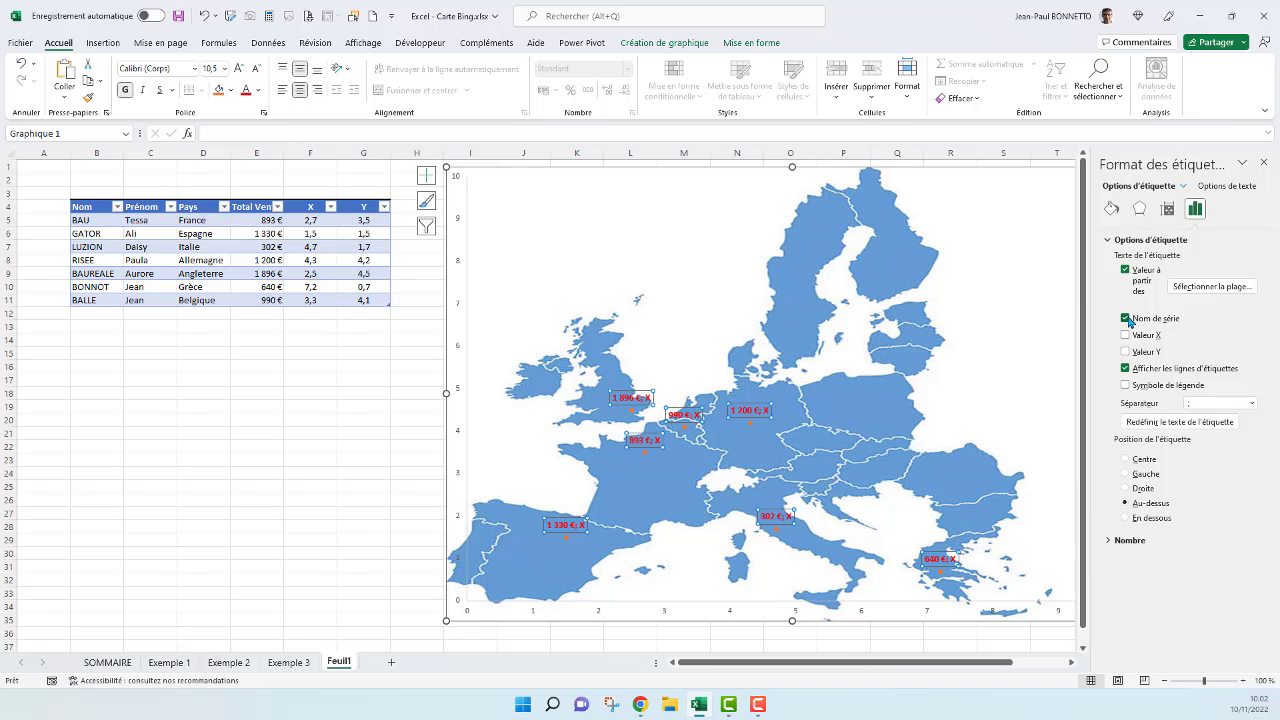
pyautogui.click(1127, 319)
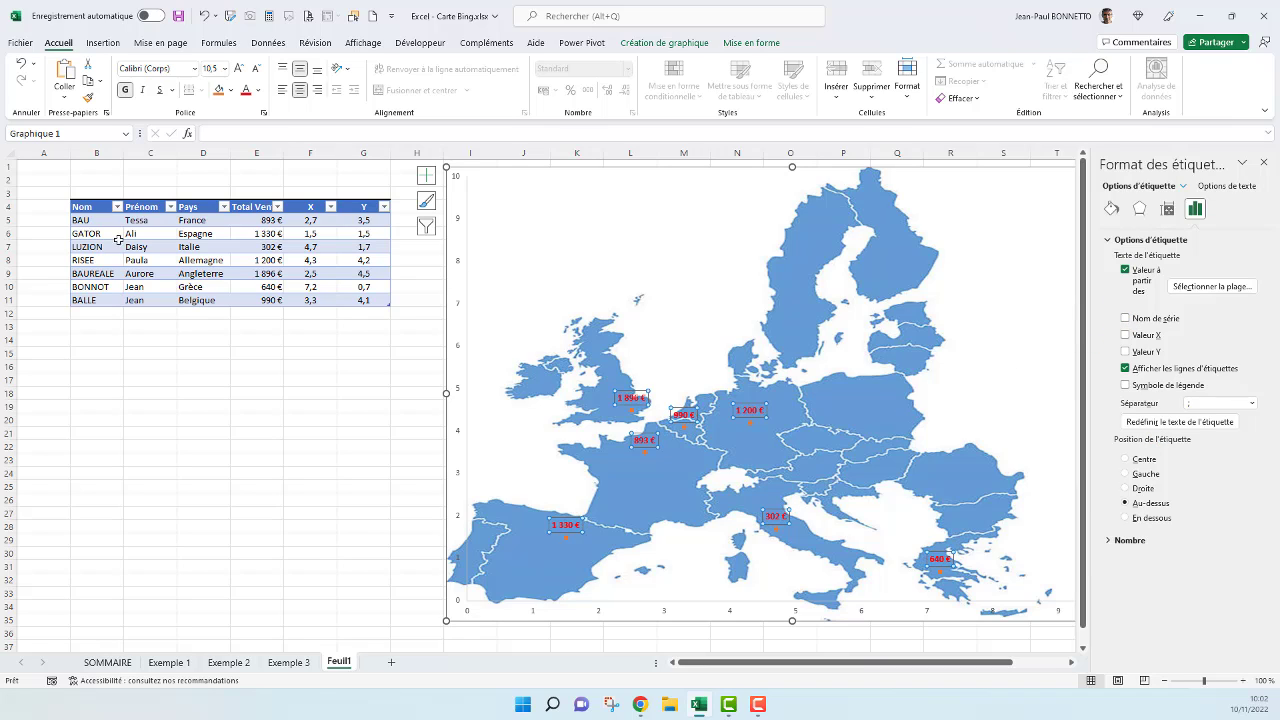
pyautogui.click(1263, 162)
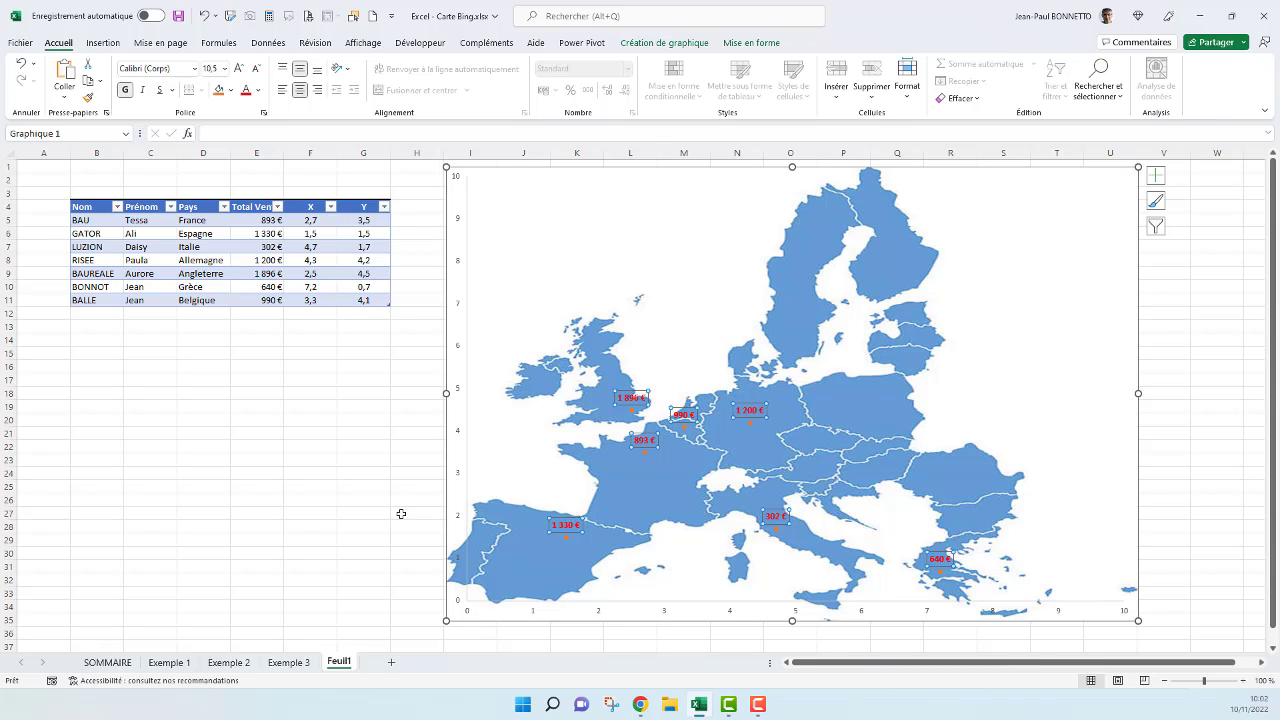
pyautogui.click(257, 472)
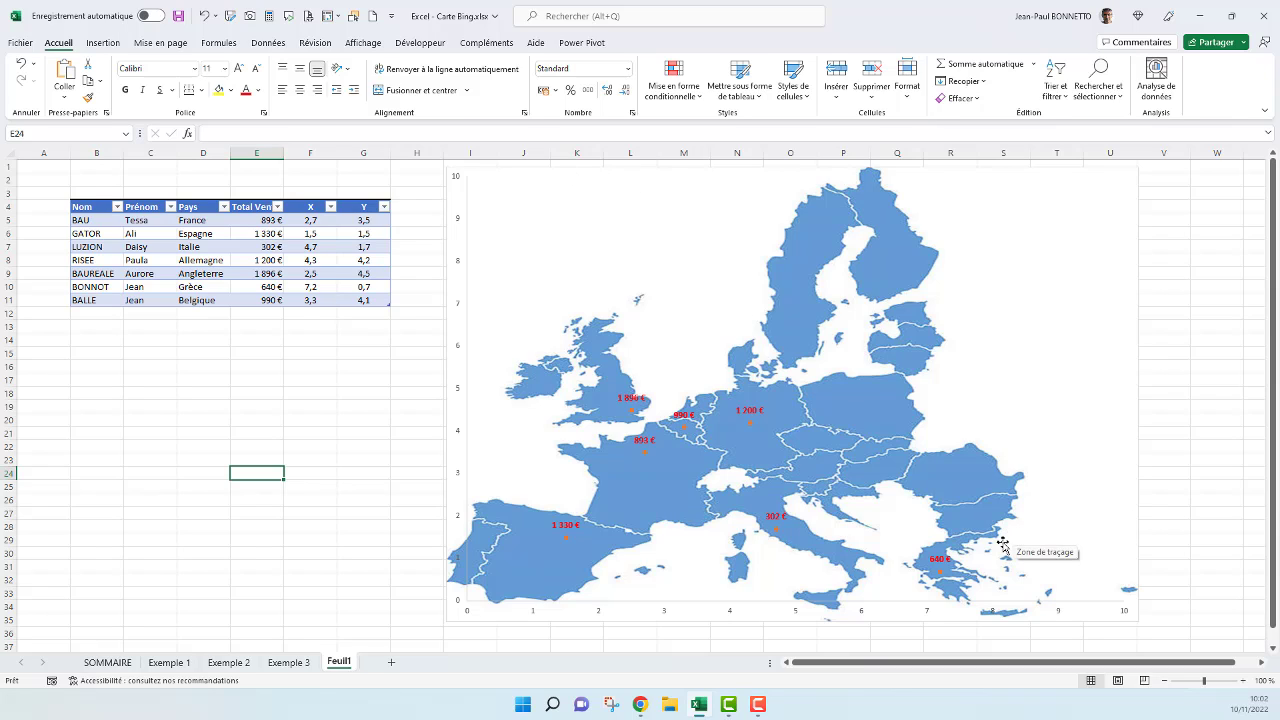
pyautogui.click(603, 613)
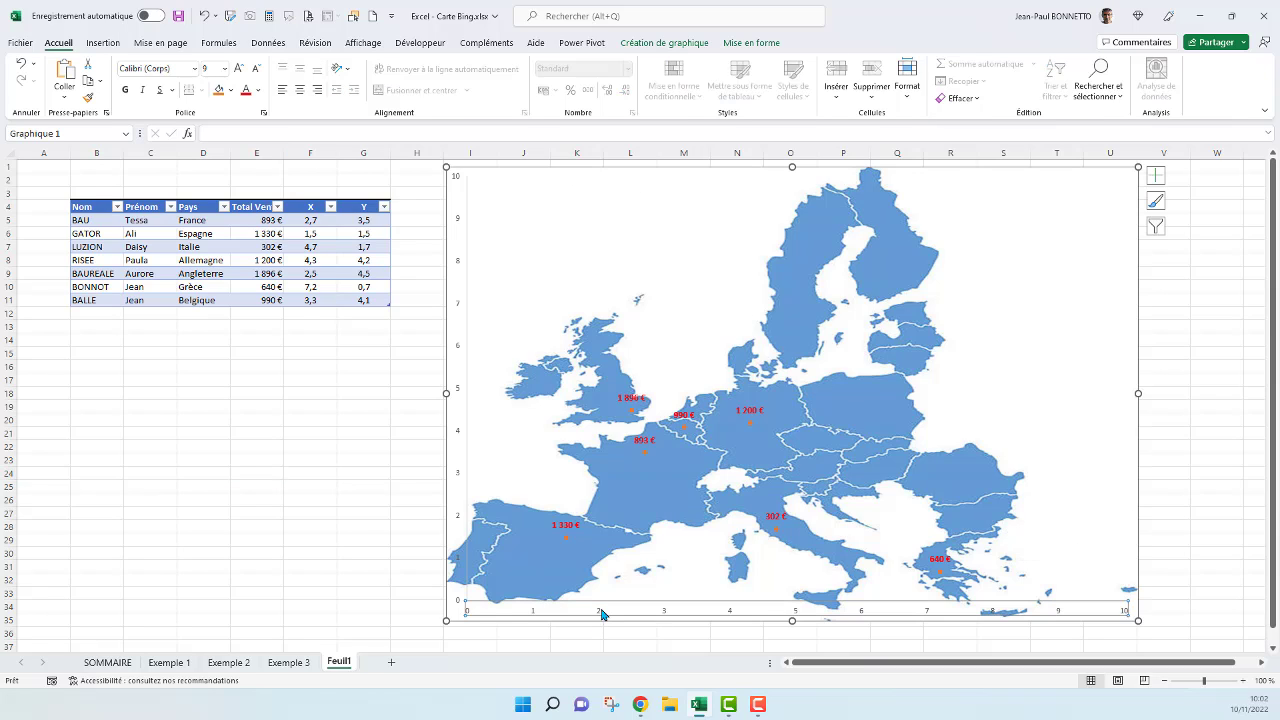
pyautogui.rightClick(597, 613)
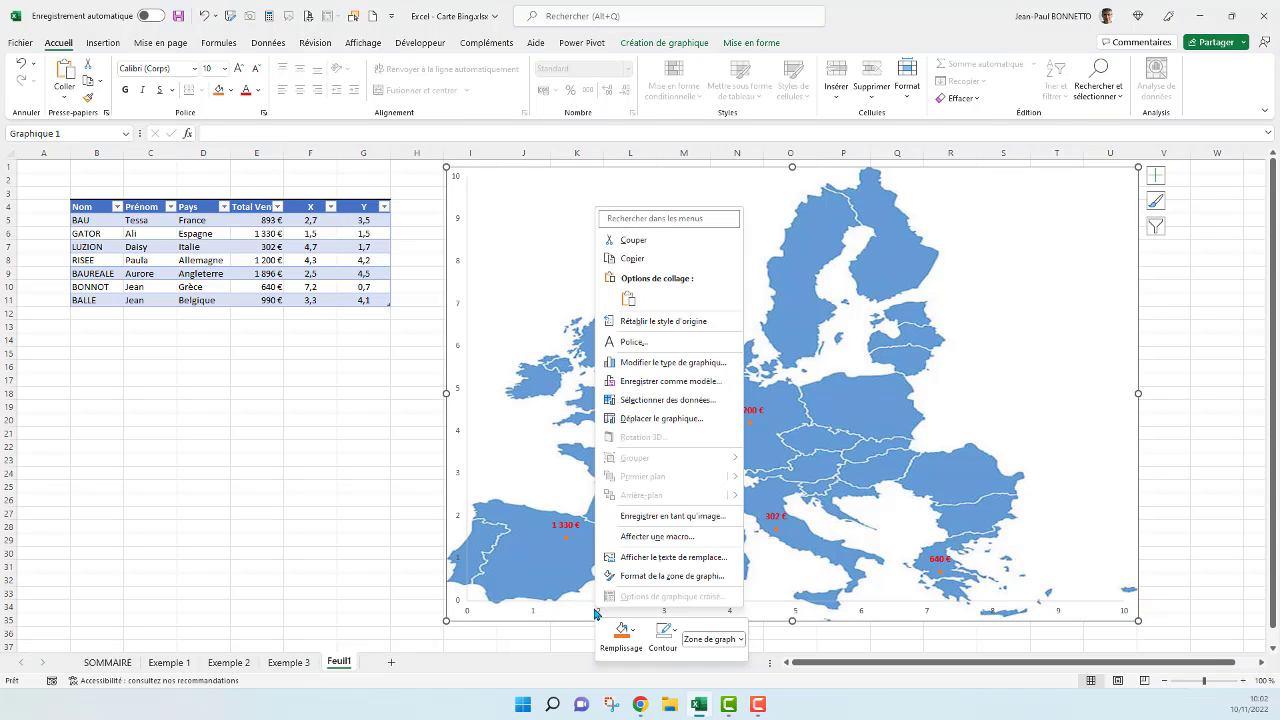
pyautogui.press('Escape')
# Remove both axes from the European map chart
pyautogui.click(600, 613)
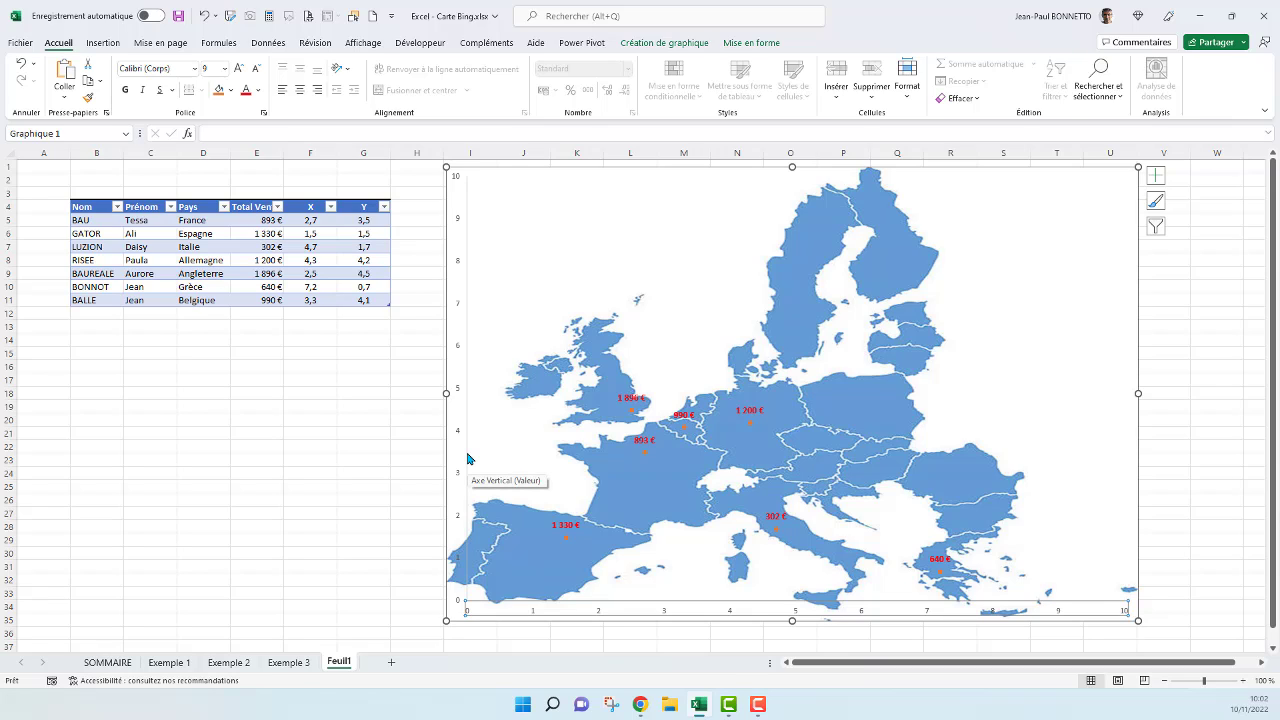
pyautogui.click(1156, 175)
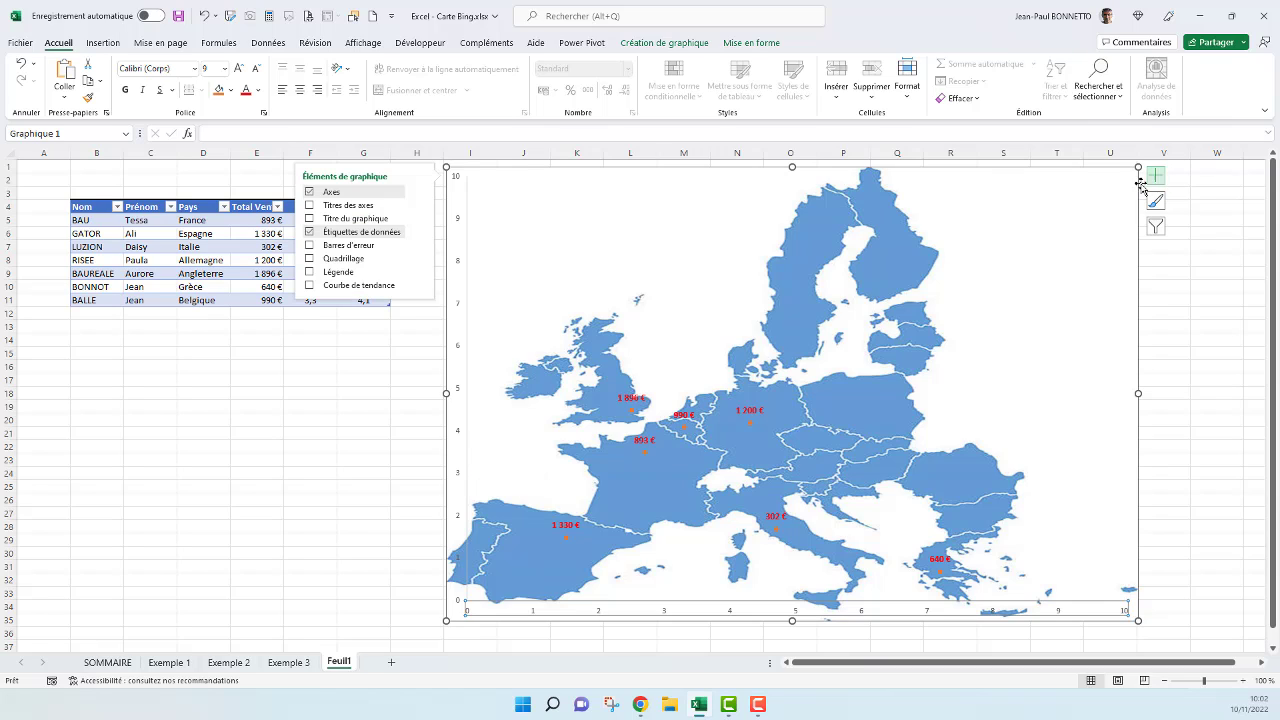
pyautogui.click(310, 192)
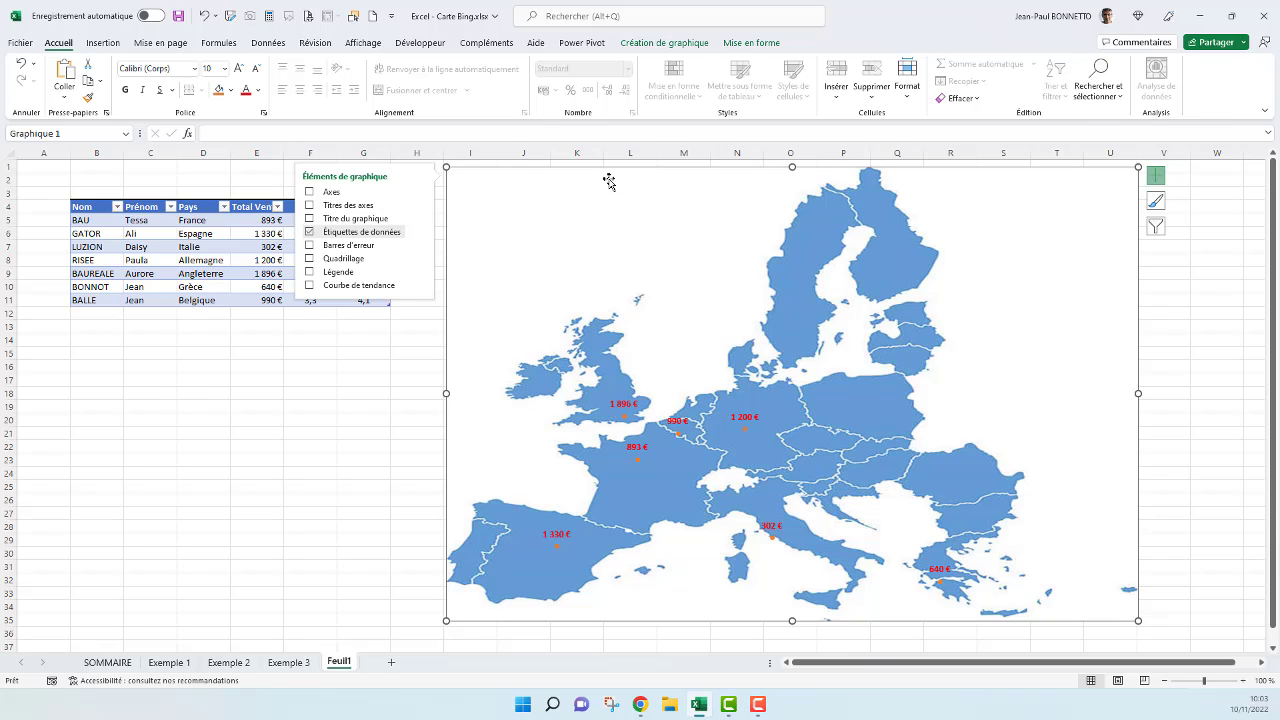
pyautogui.click(160, 420)
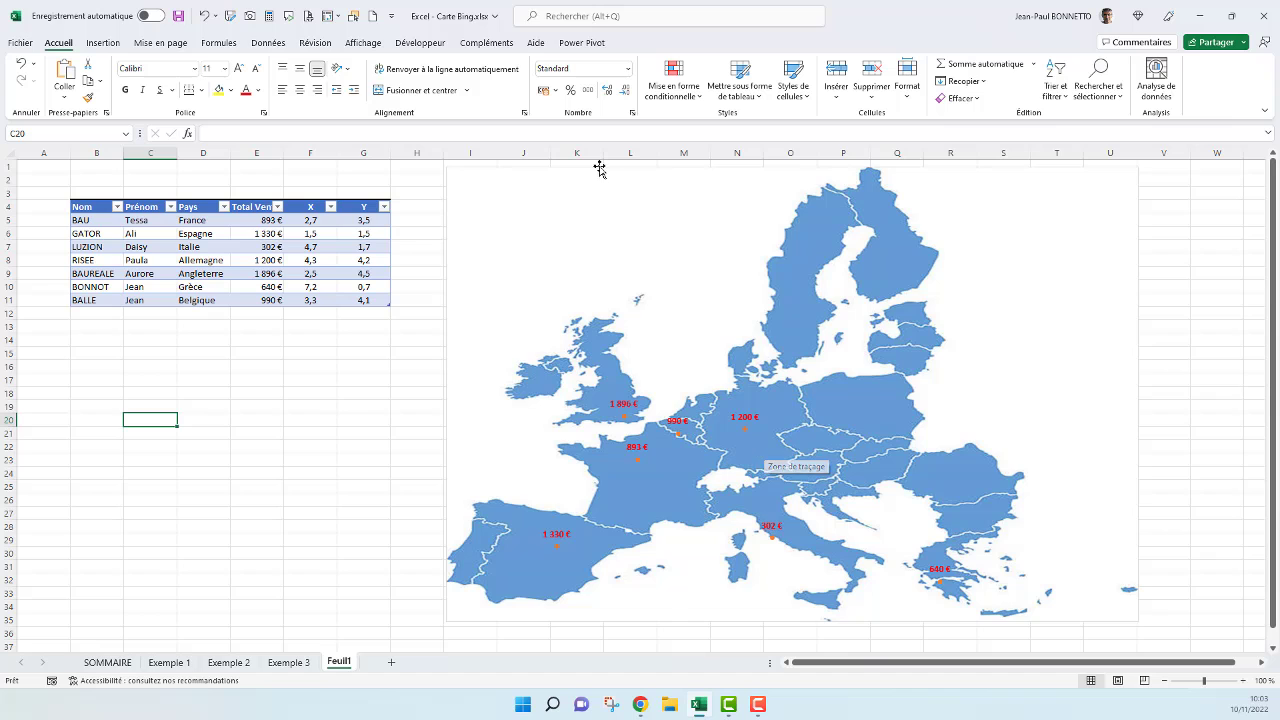
# Reposition the map chart beside the sales table with its upper edge in row 1, and return to the SOMMAIRE sheet
pyautogui.moveTo(475, 221); pyautogui.dragTo(598, 167)
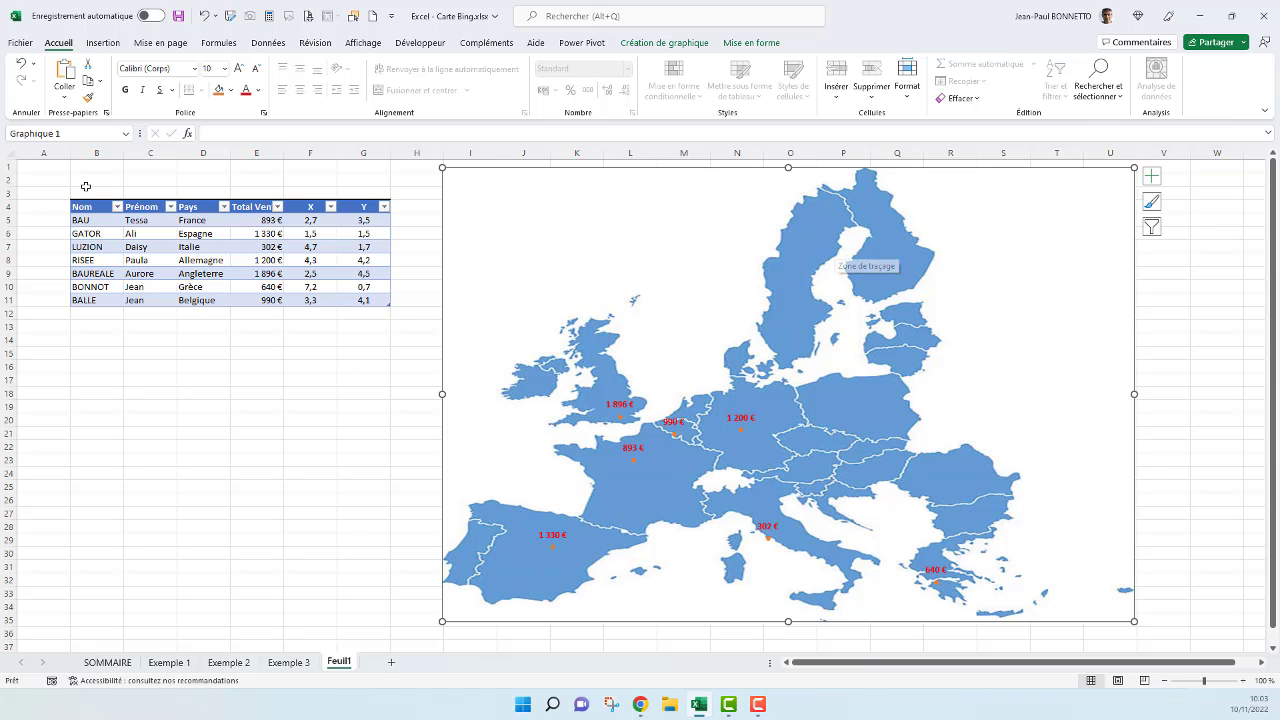
pyautogui.click(258, 260)
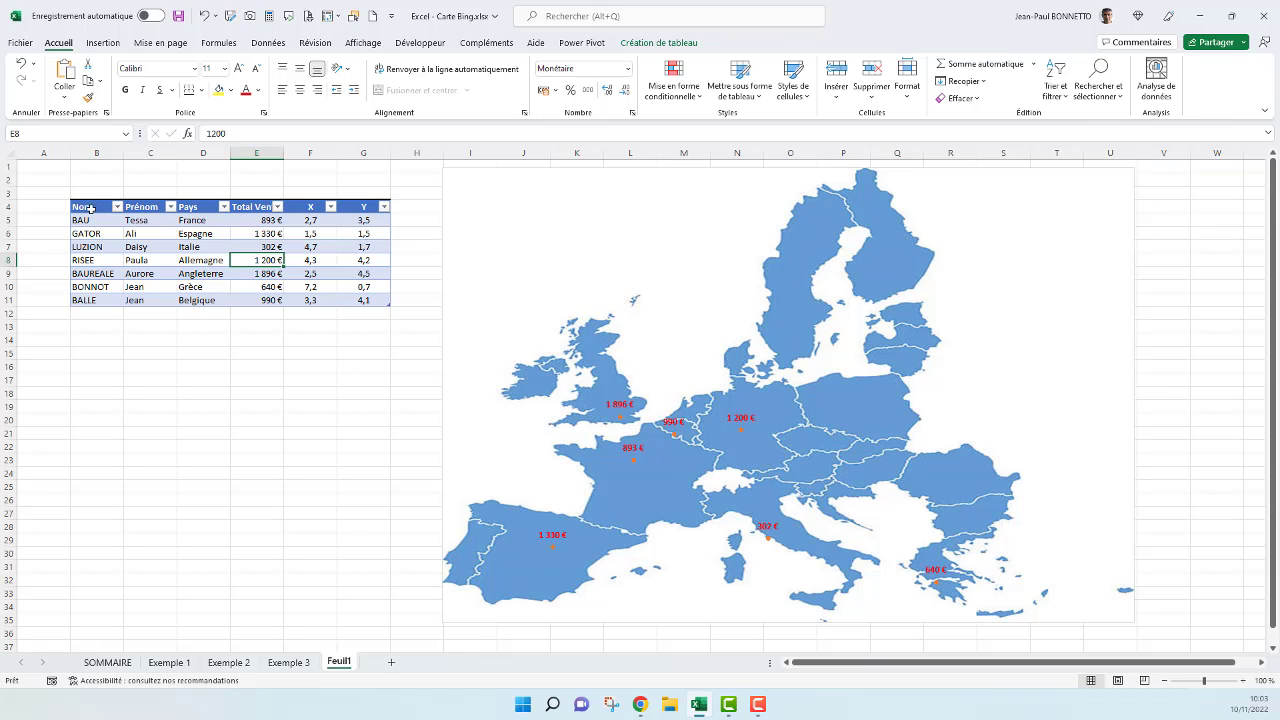
pyautogui.moveTo(91, 208); pyautogui.dragTo(375, 315)
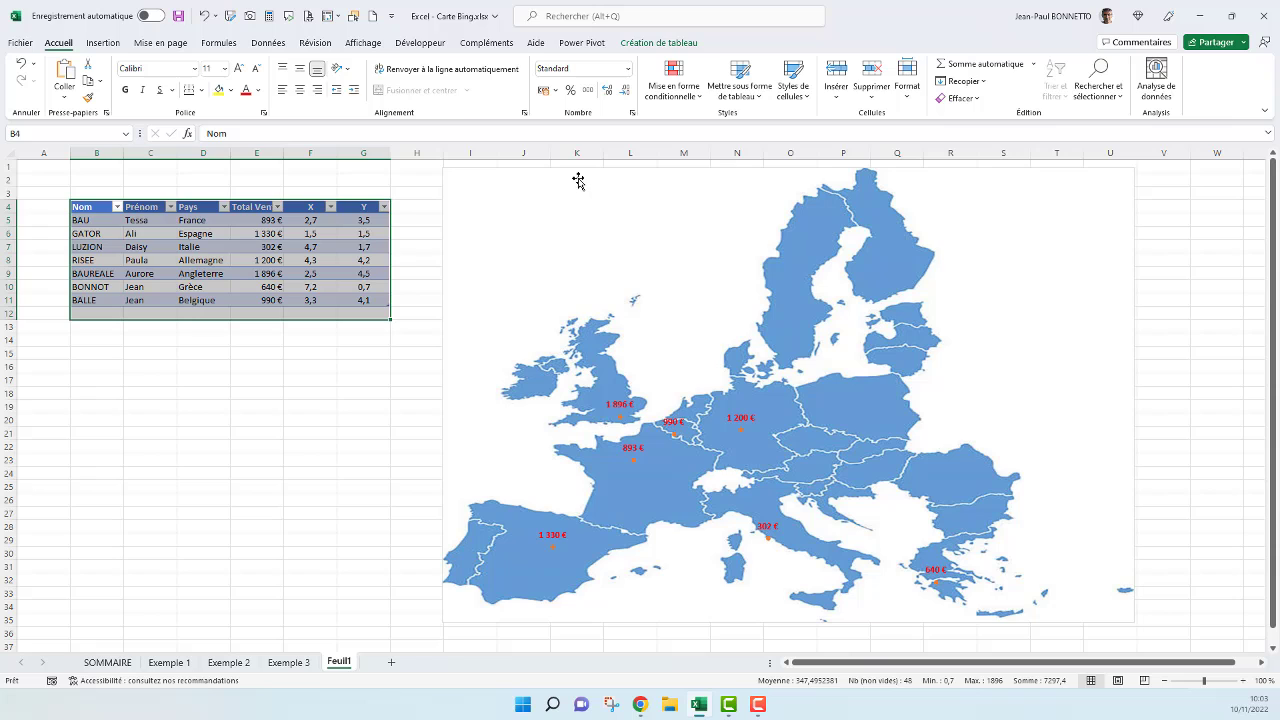
pyautogui.moveTo(578, 180)
pyautogui.mouseDown()
pyautogui.moveTo(546, 171)
pyautogui.moveTo(572, 184)
pyautogui.mouseUp()
pyautogui.click(104, 45)
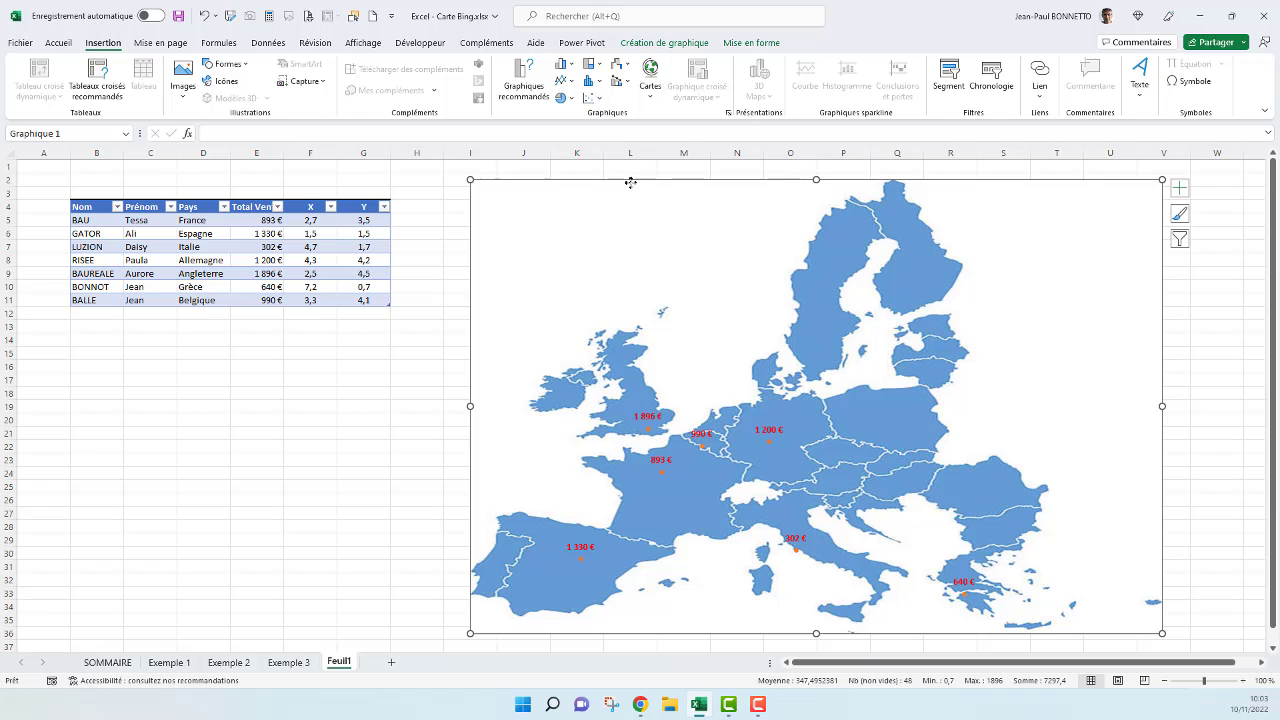
pyautogui.moveTo(631, 180); pyautogui.dragTo(606, 169)
pyautogui.click(200, 234)
pyautogui.click(170, 338)
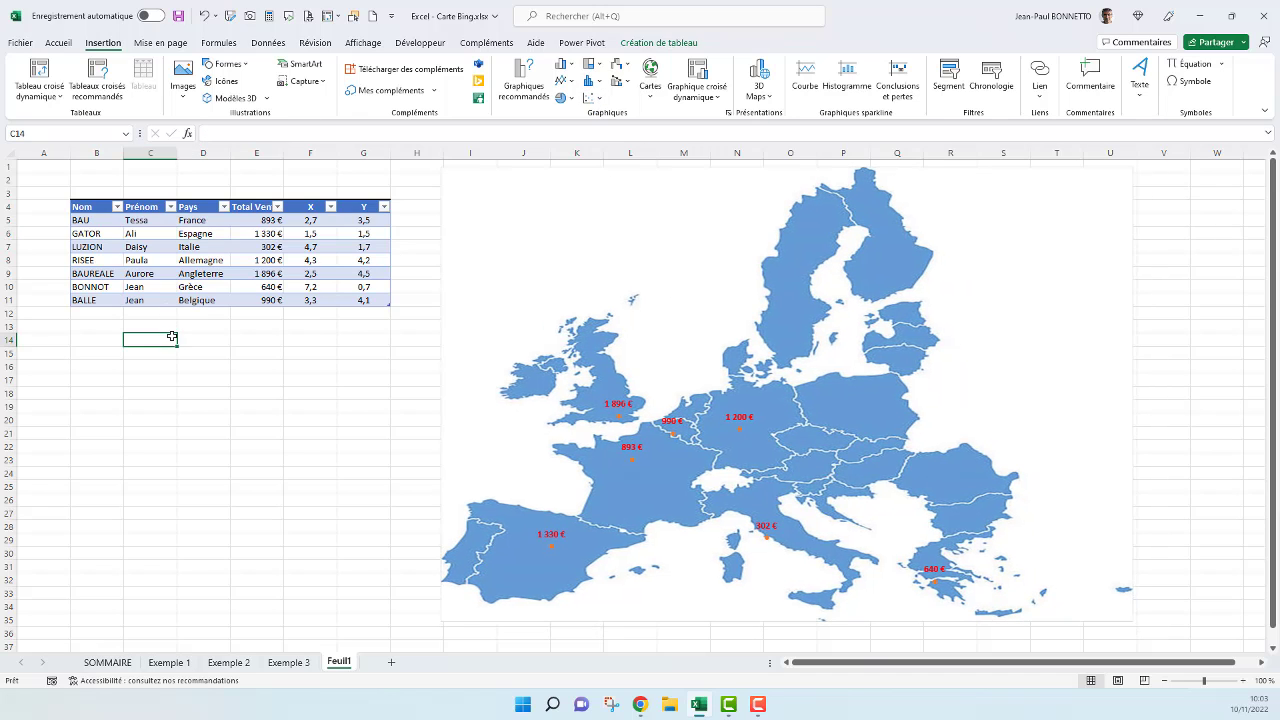
pyautogui.click(108, 662)
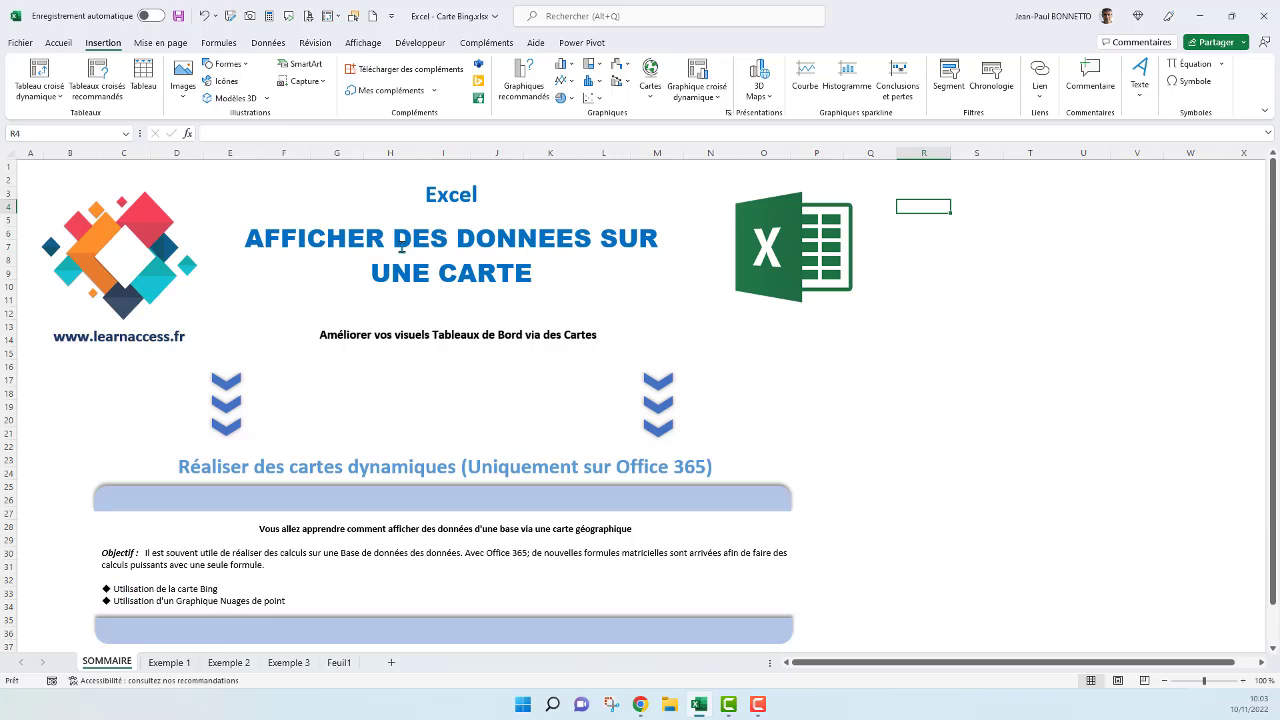